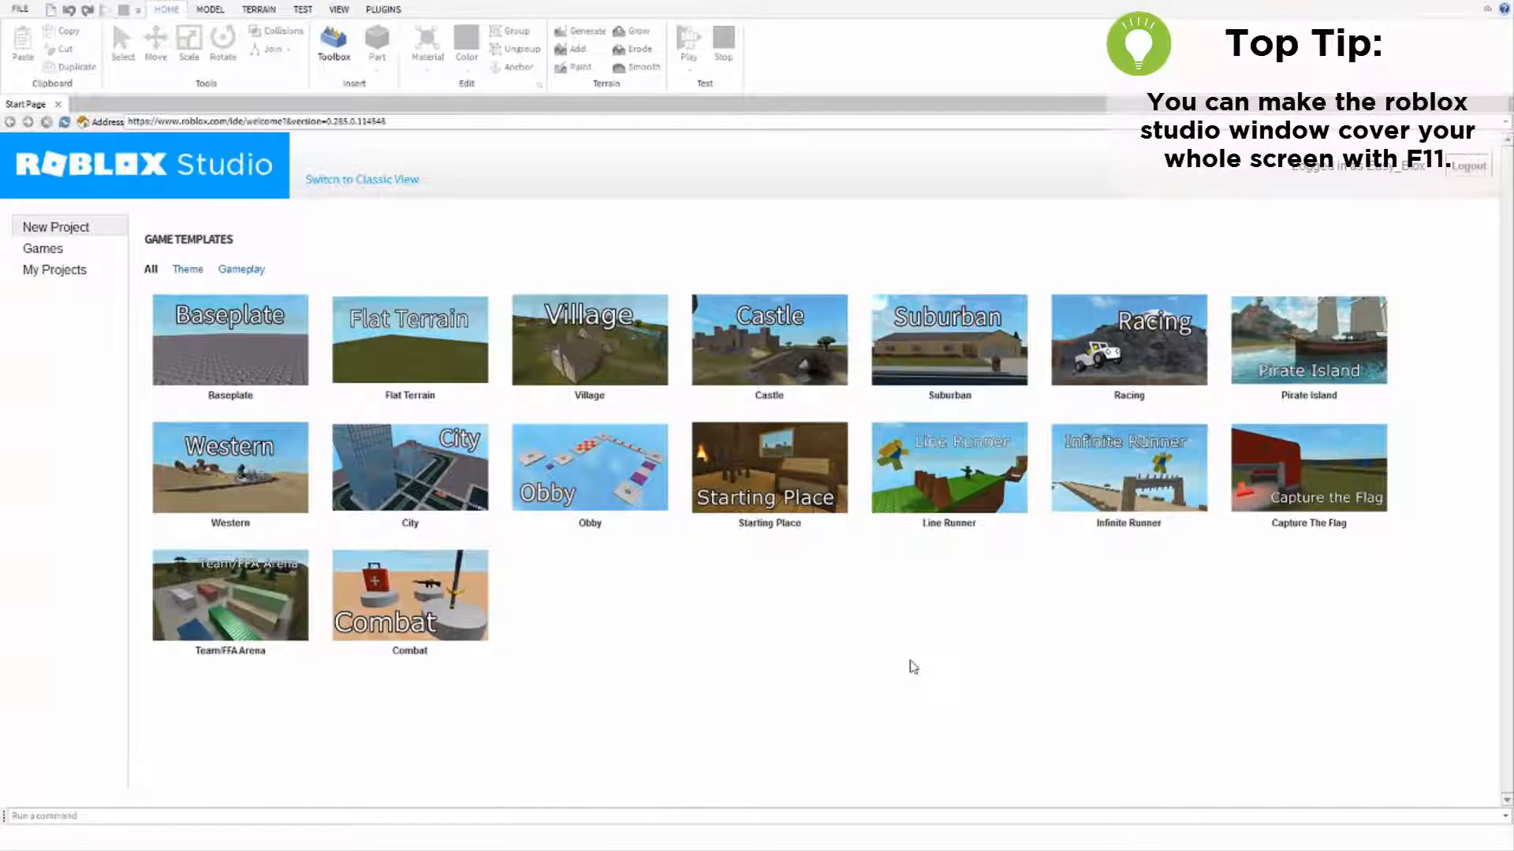
Exit full-screen mode and create a new place from the Baseplate template
key("F11")
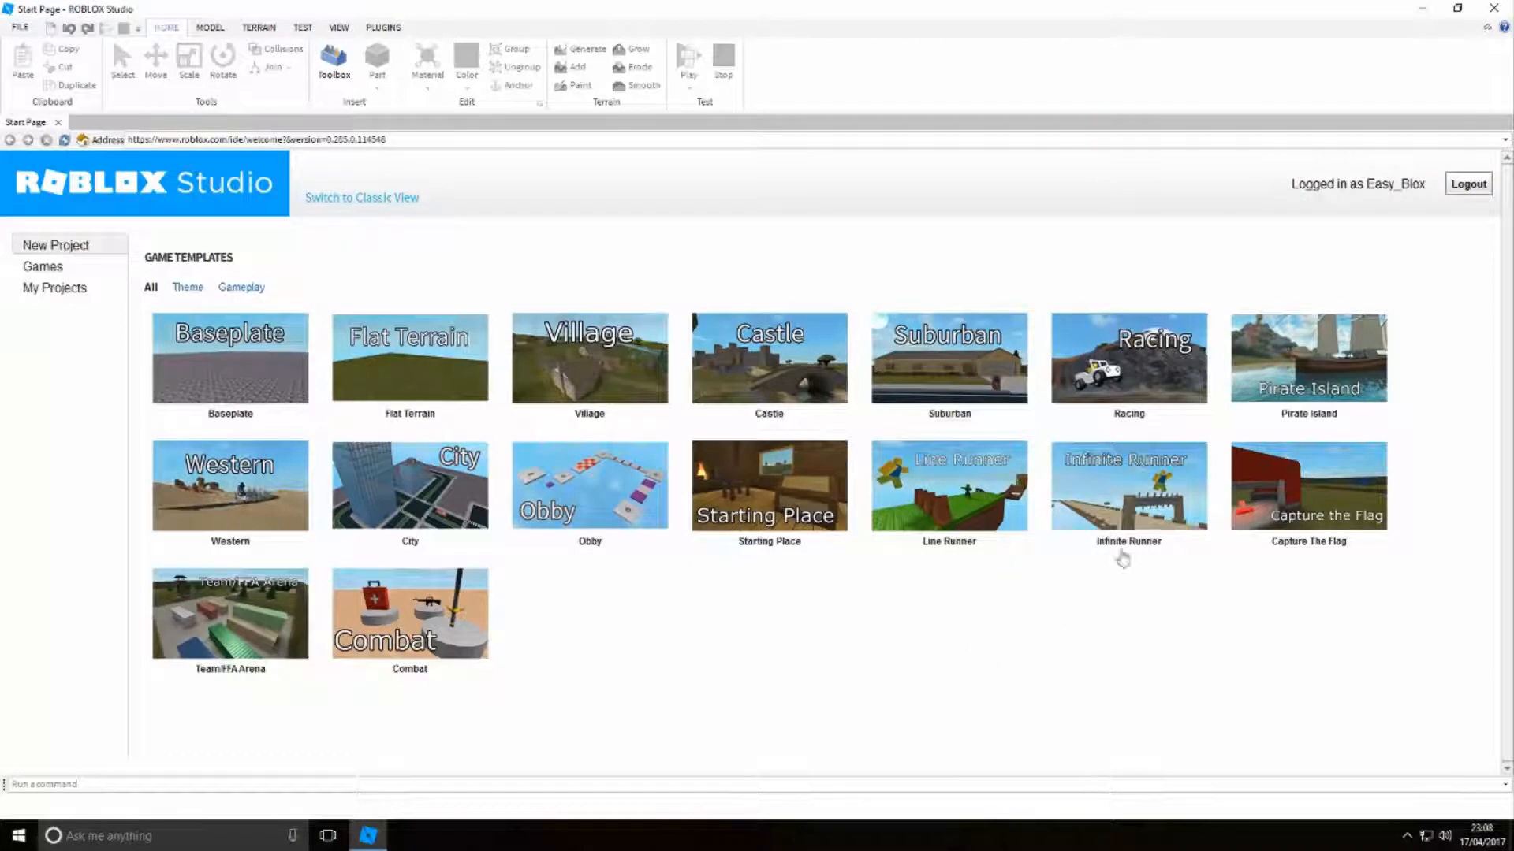
left_click_drag(1293, 177, 1427, 183)
left_click(1369, 221)
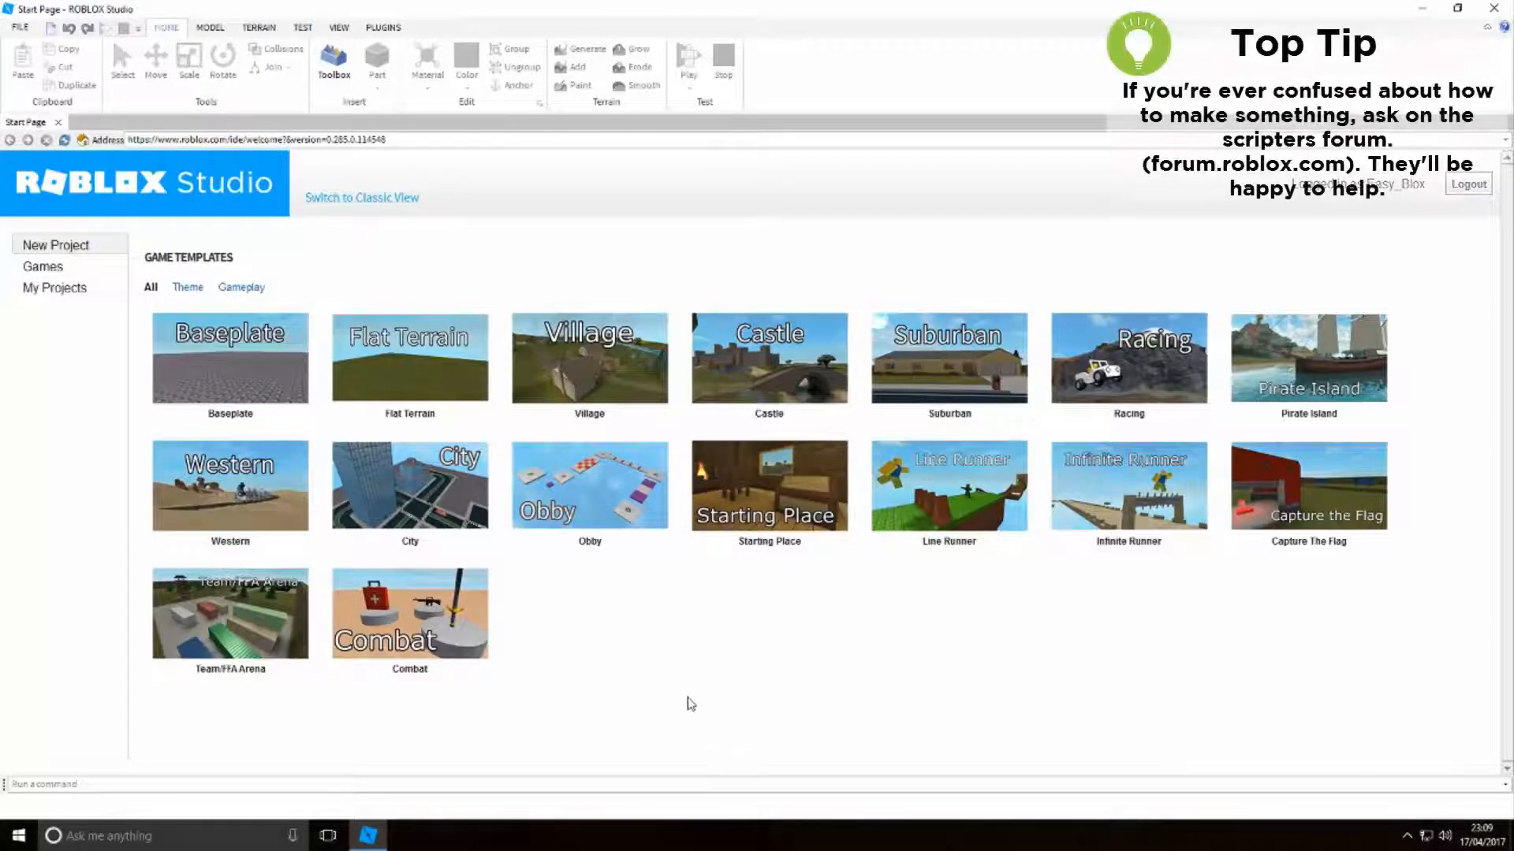
left_click(225, 362)
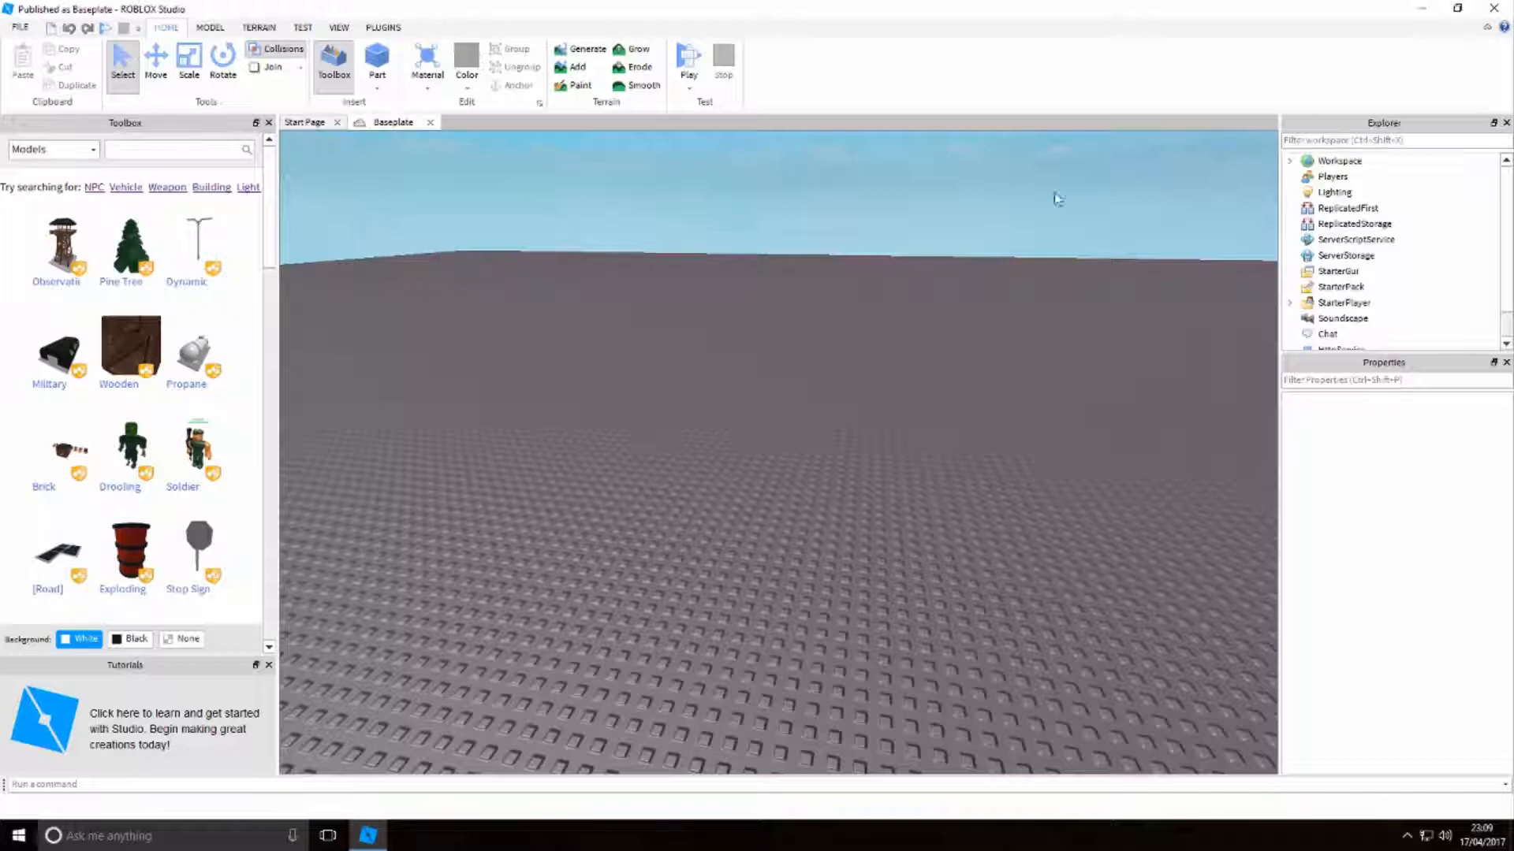
Close the Properties, Explorer, Toolbox and Tutorials panels so that only the viewport and command bar remain
left_click(1506, 362)
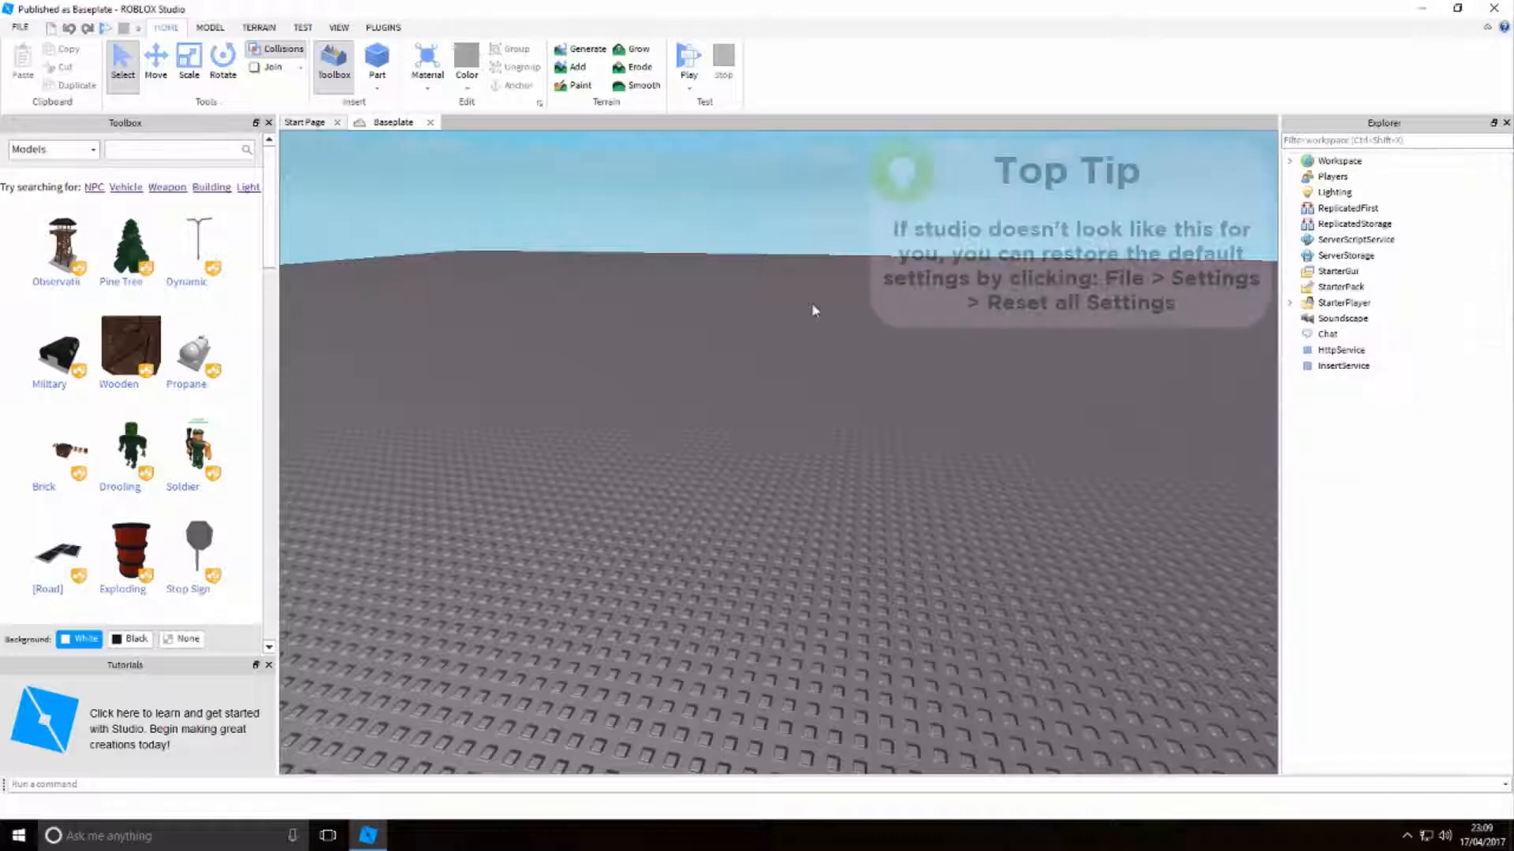
left_click(339, 26)
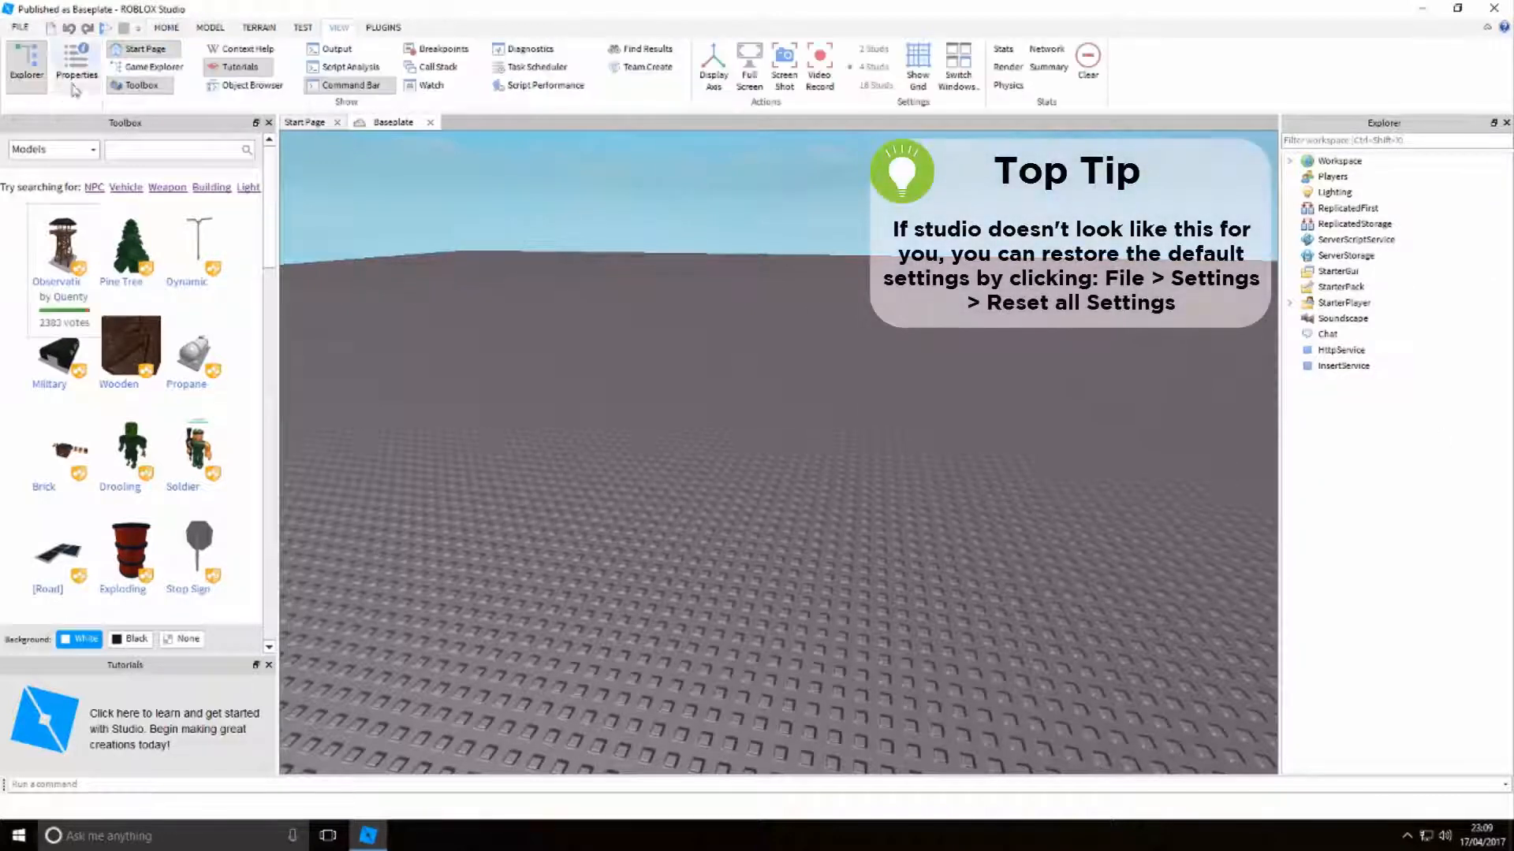
left_click(166, 27)
left_click(1506, 123)
left_click(268, 123)
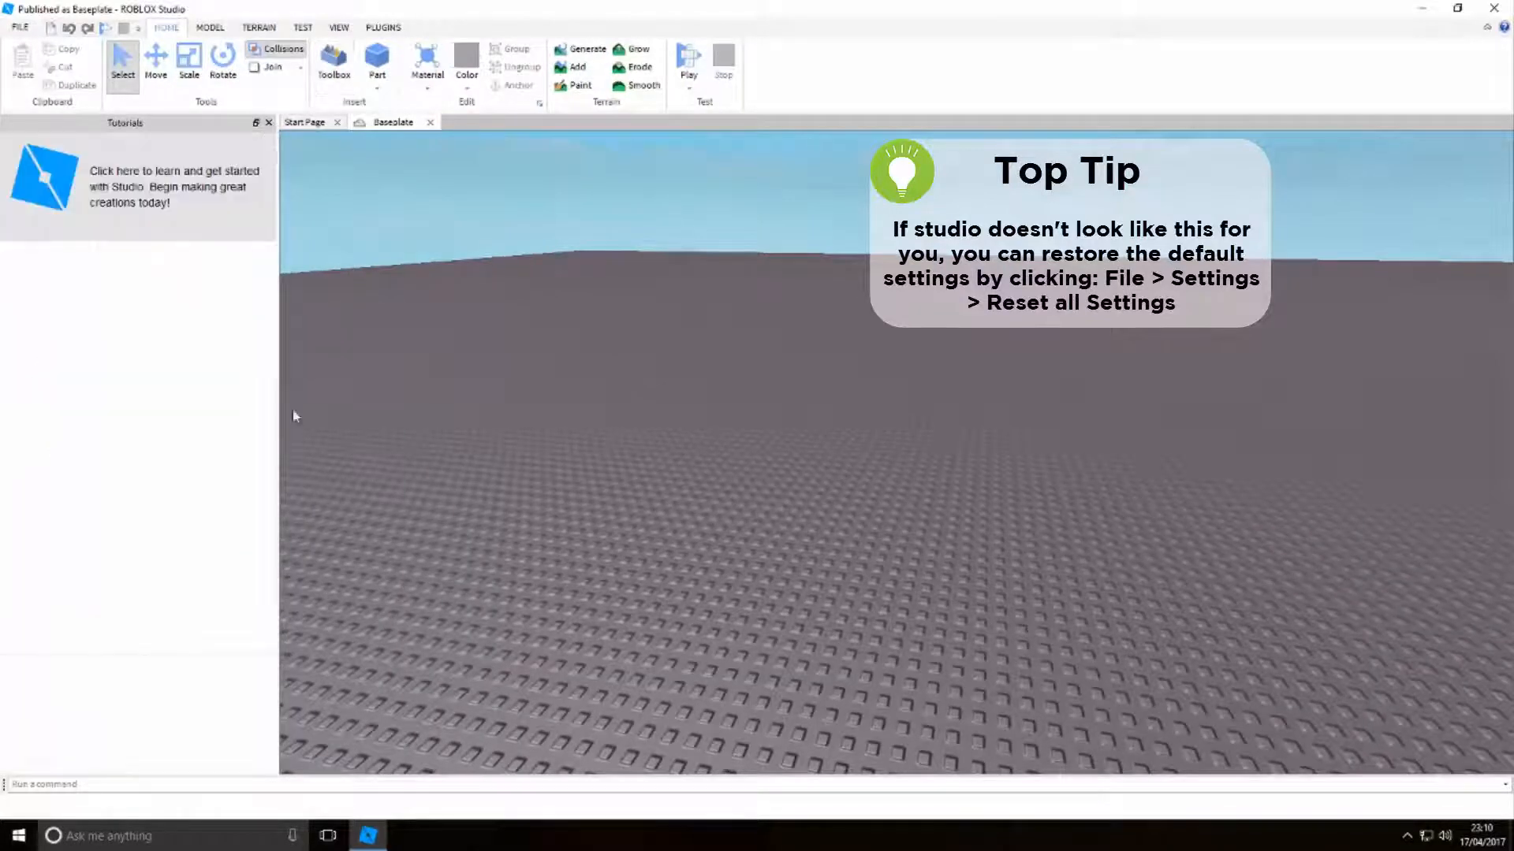
left_click(268, 122)
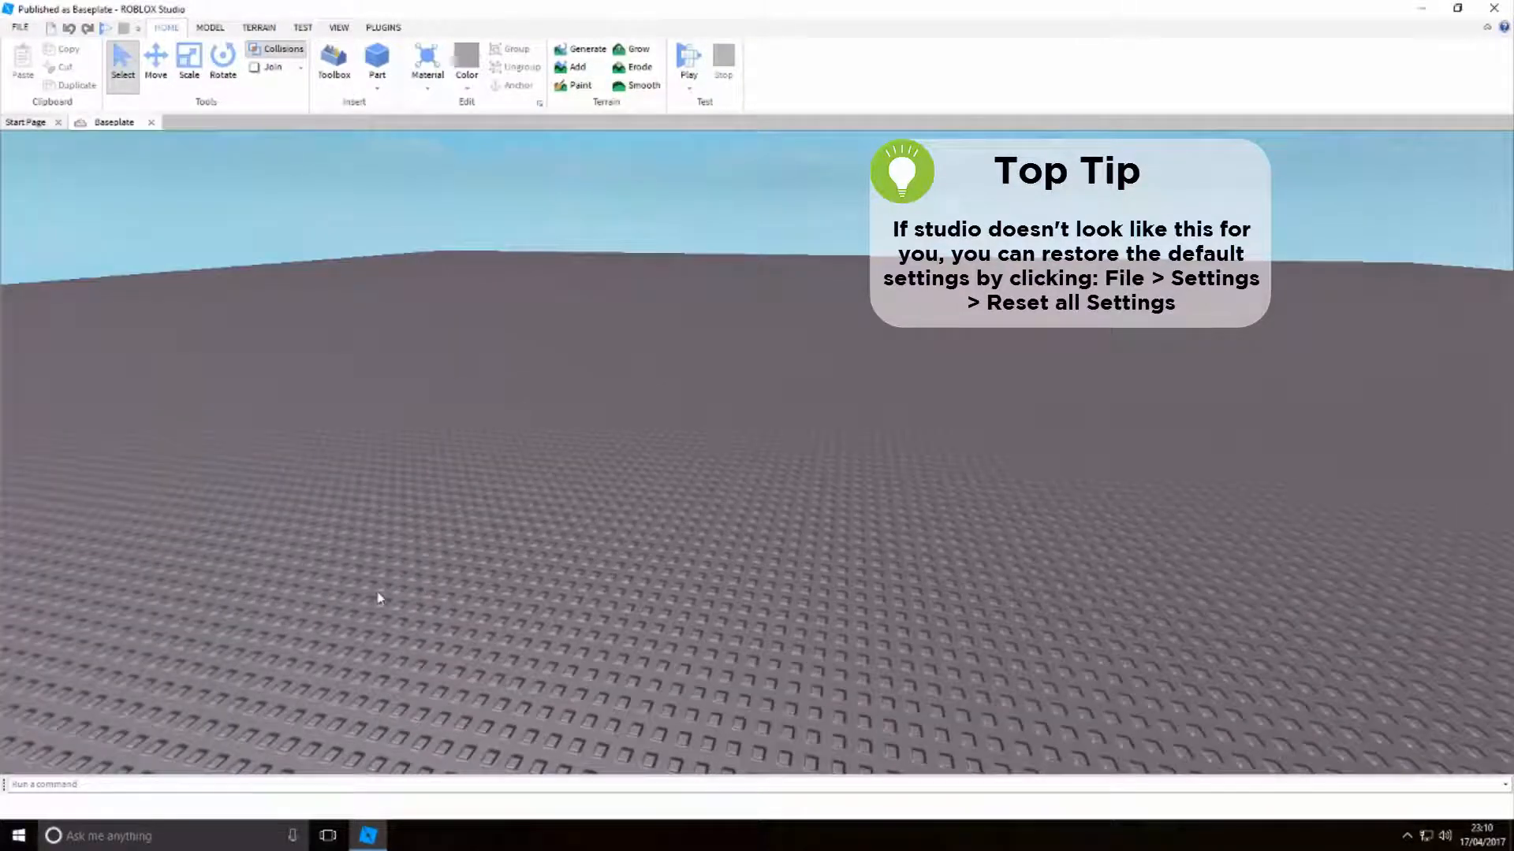
Collapse the ribbon to enlarge the viewport, and restore it
left_click(1487, 26)
right_click_drag(1288, 390, 1318, 405)
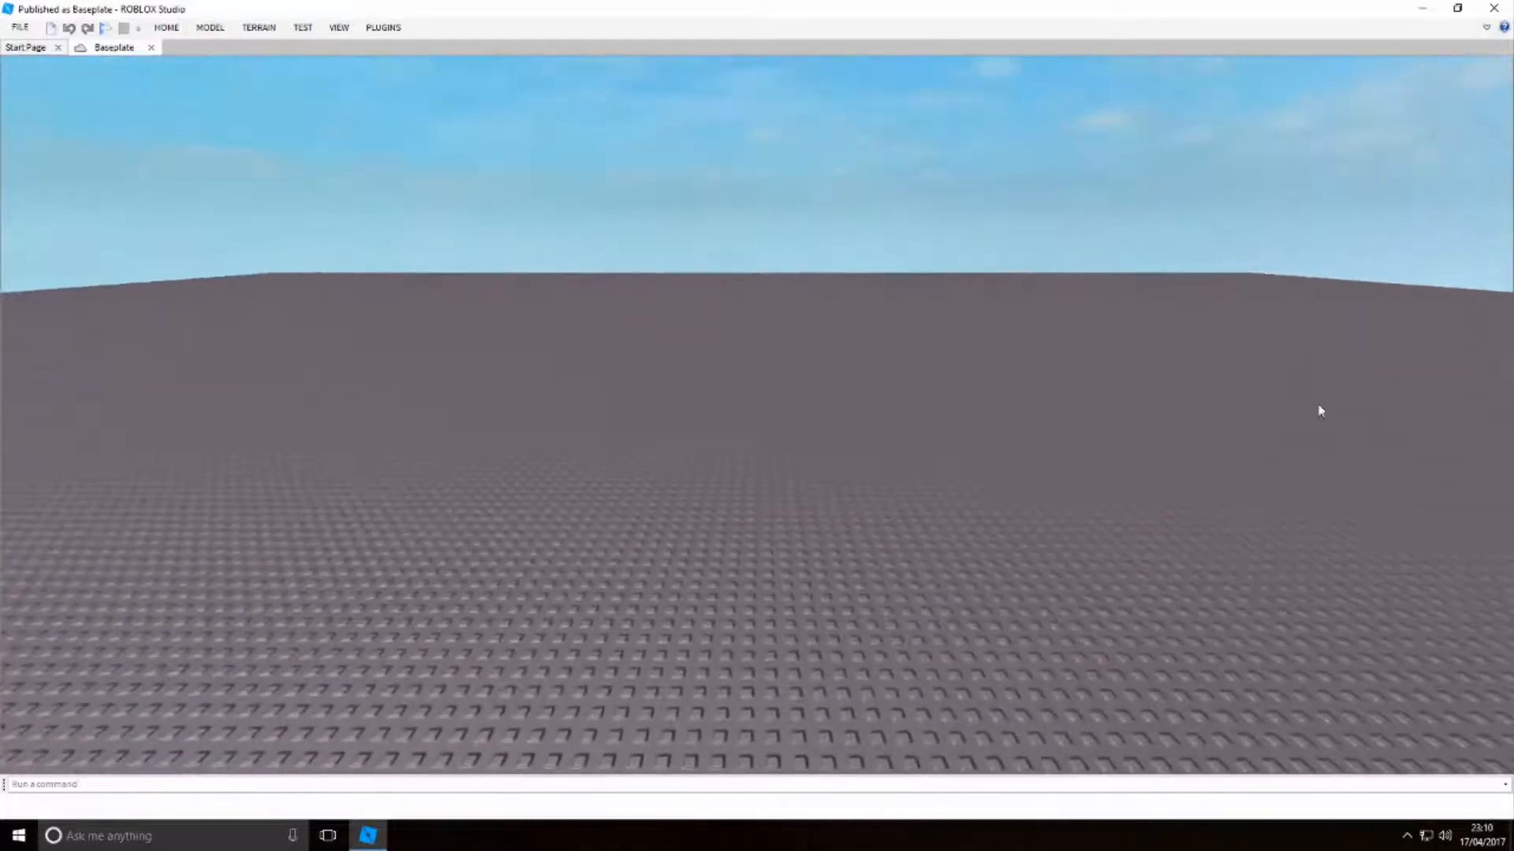
left_click(1488, 28)
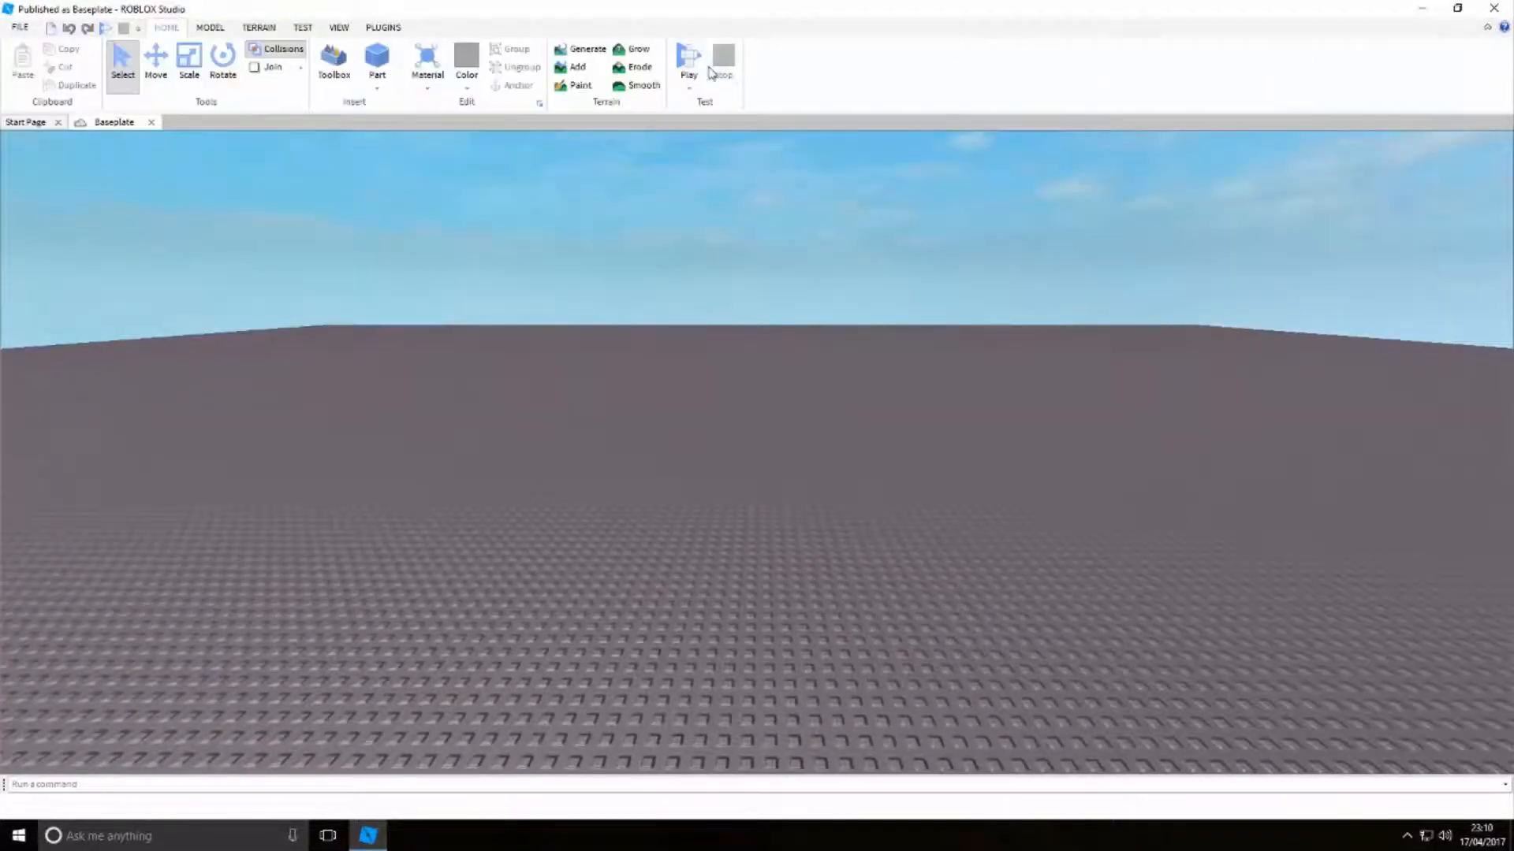
Reopen the Explorer, Properties and Toolbox panels, and make the Toolbox slightly narrower
left_click(338, 27)
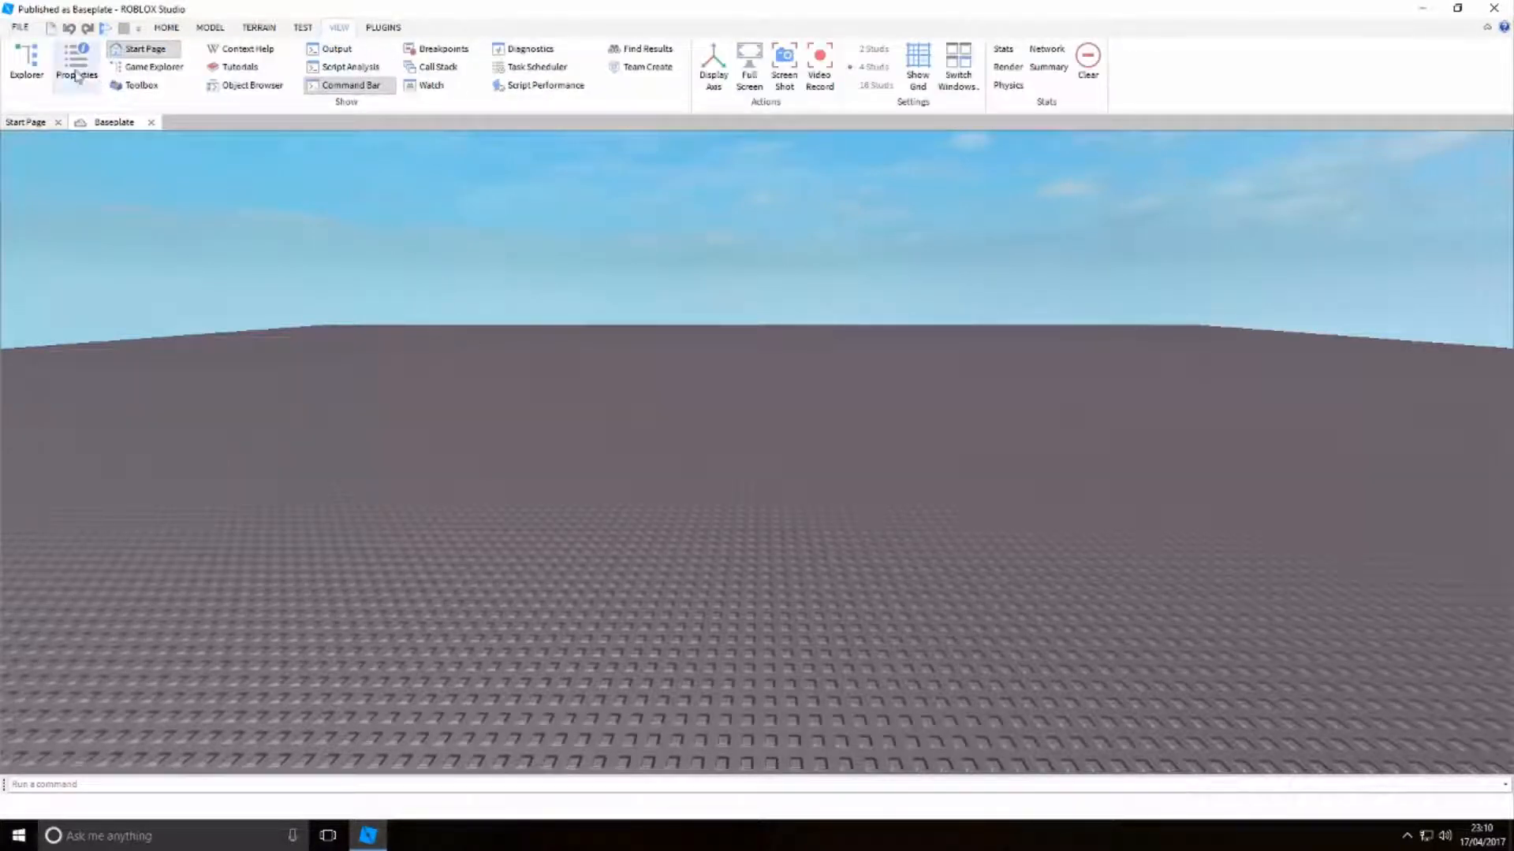
left_click(26, 63)
left_click(77, 65)
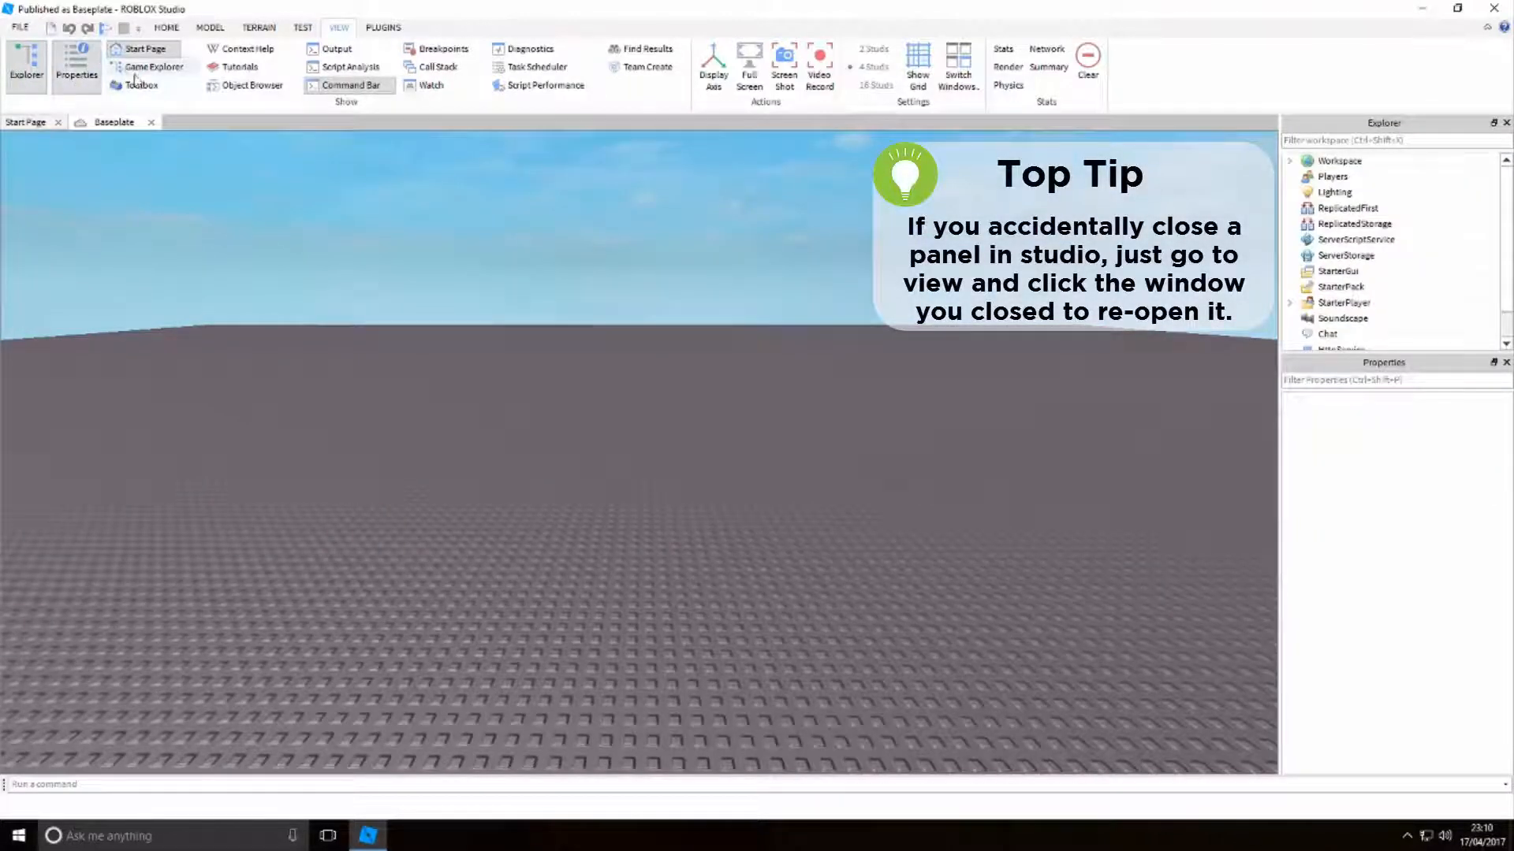
left_click(140, 84)
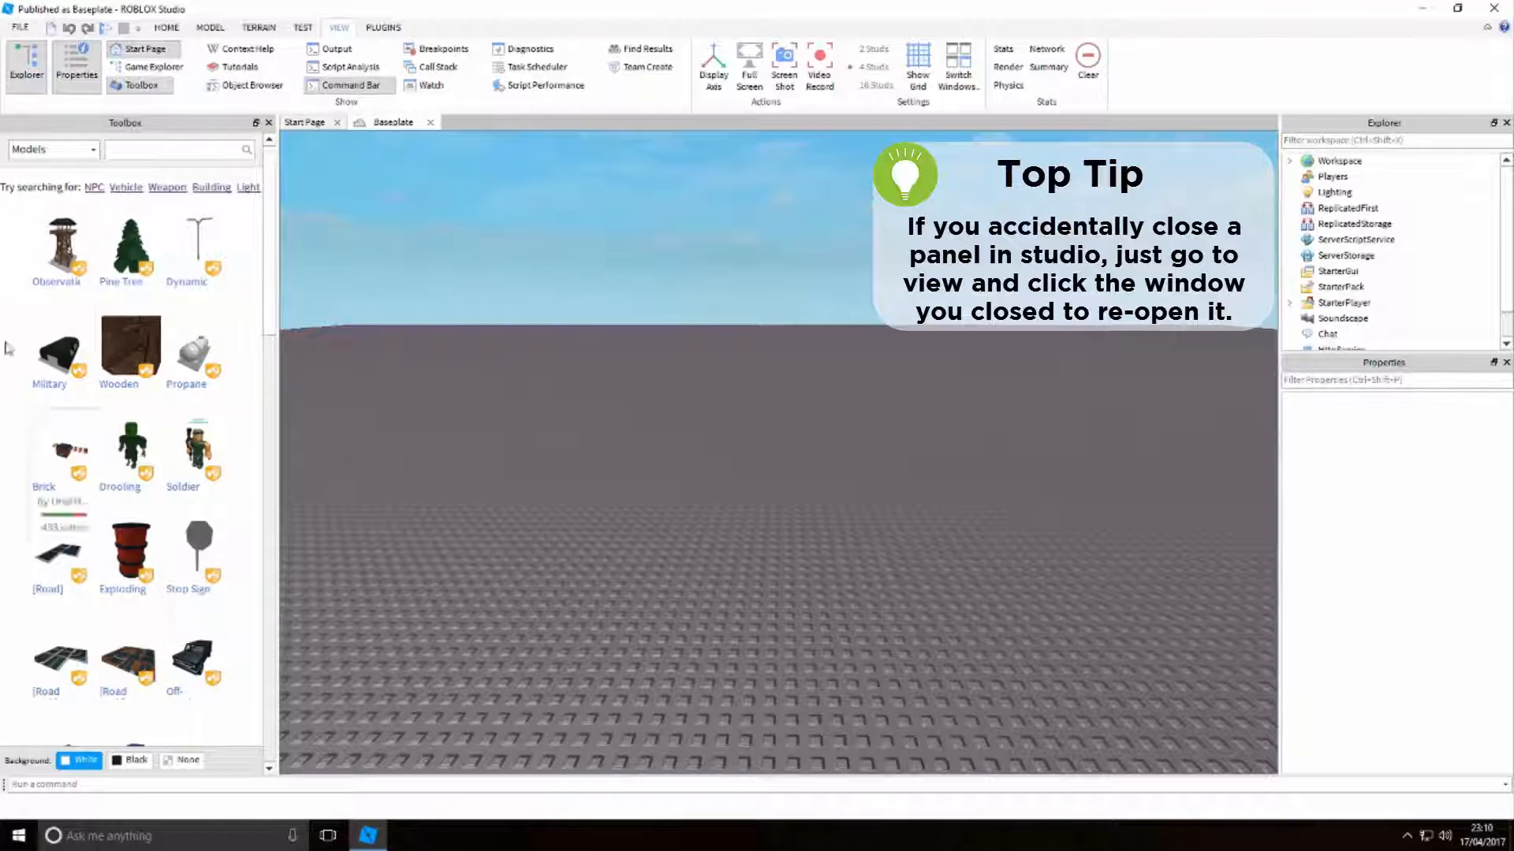
left_click_drag(269, 384, 244, 384)
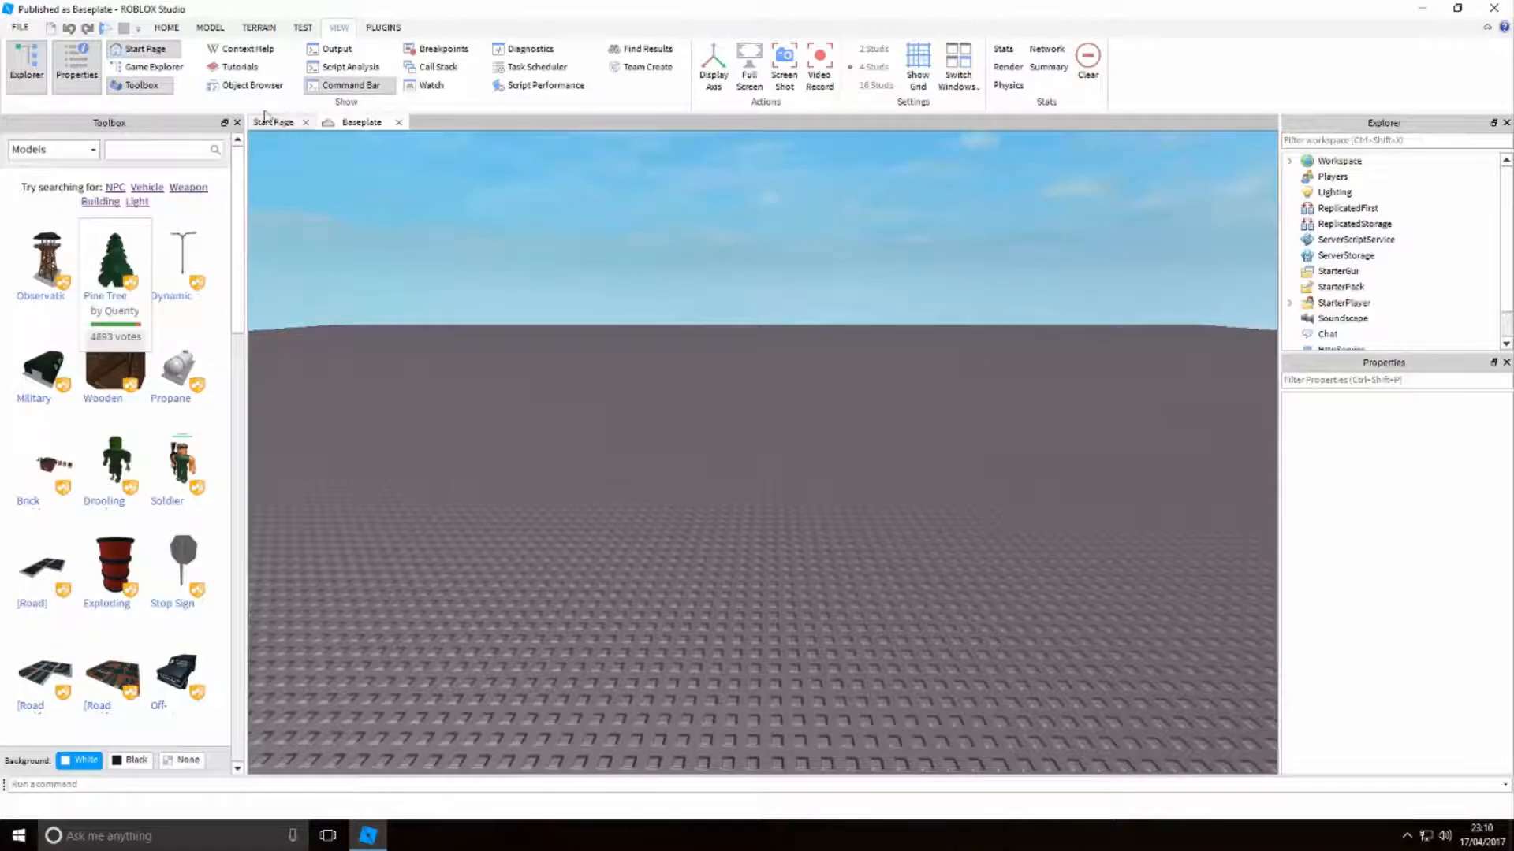
Hide and reopen the Start Page, and view its My Projects list before returning to the game templates
left_click(128, 52)
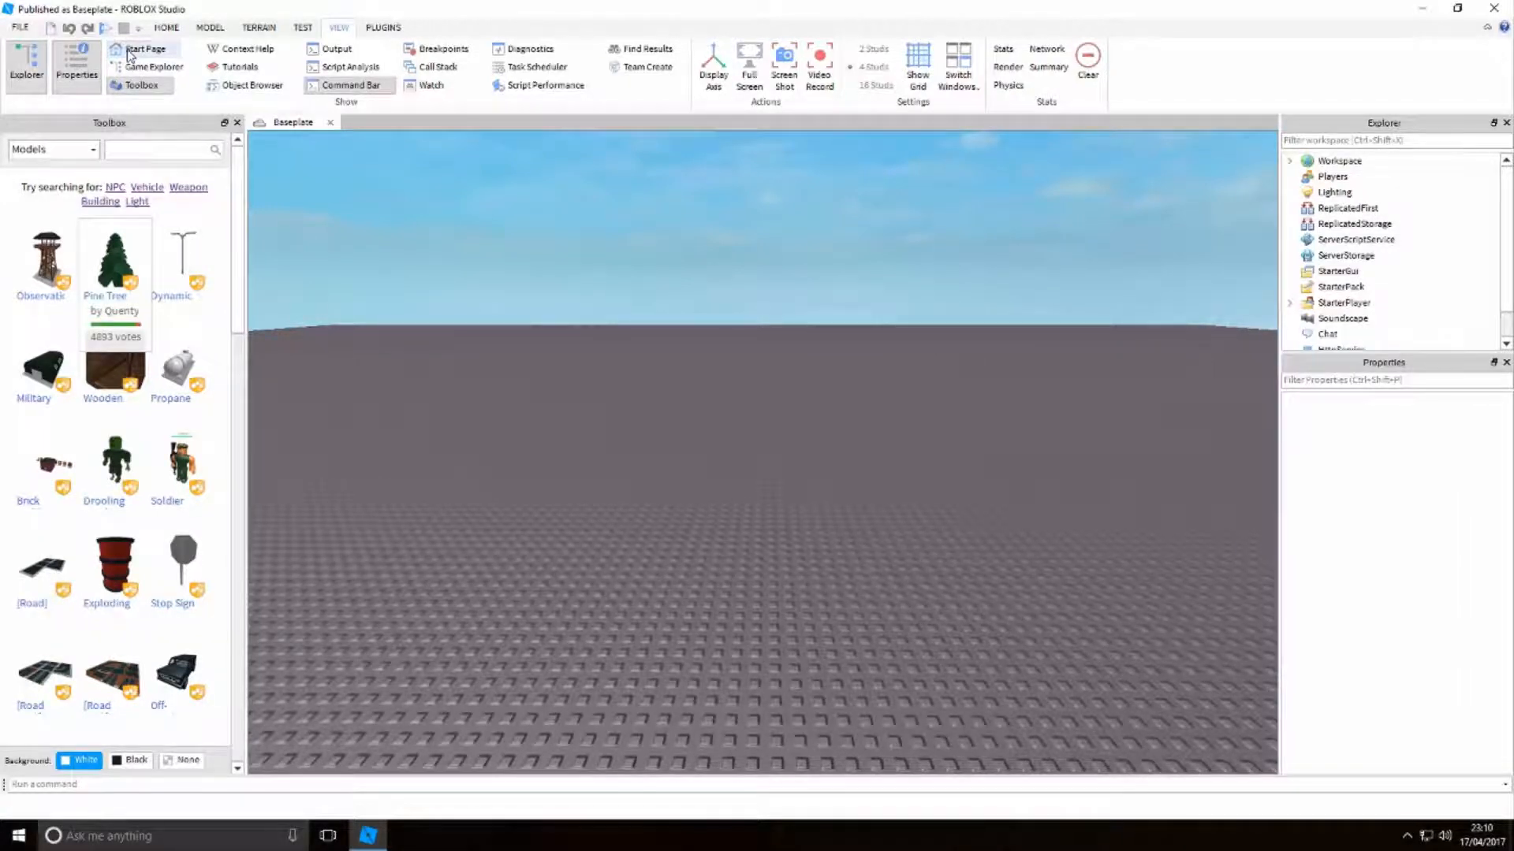
left_click(128, 53)
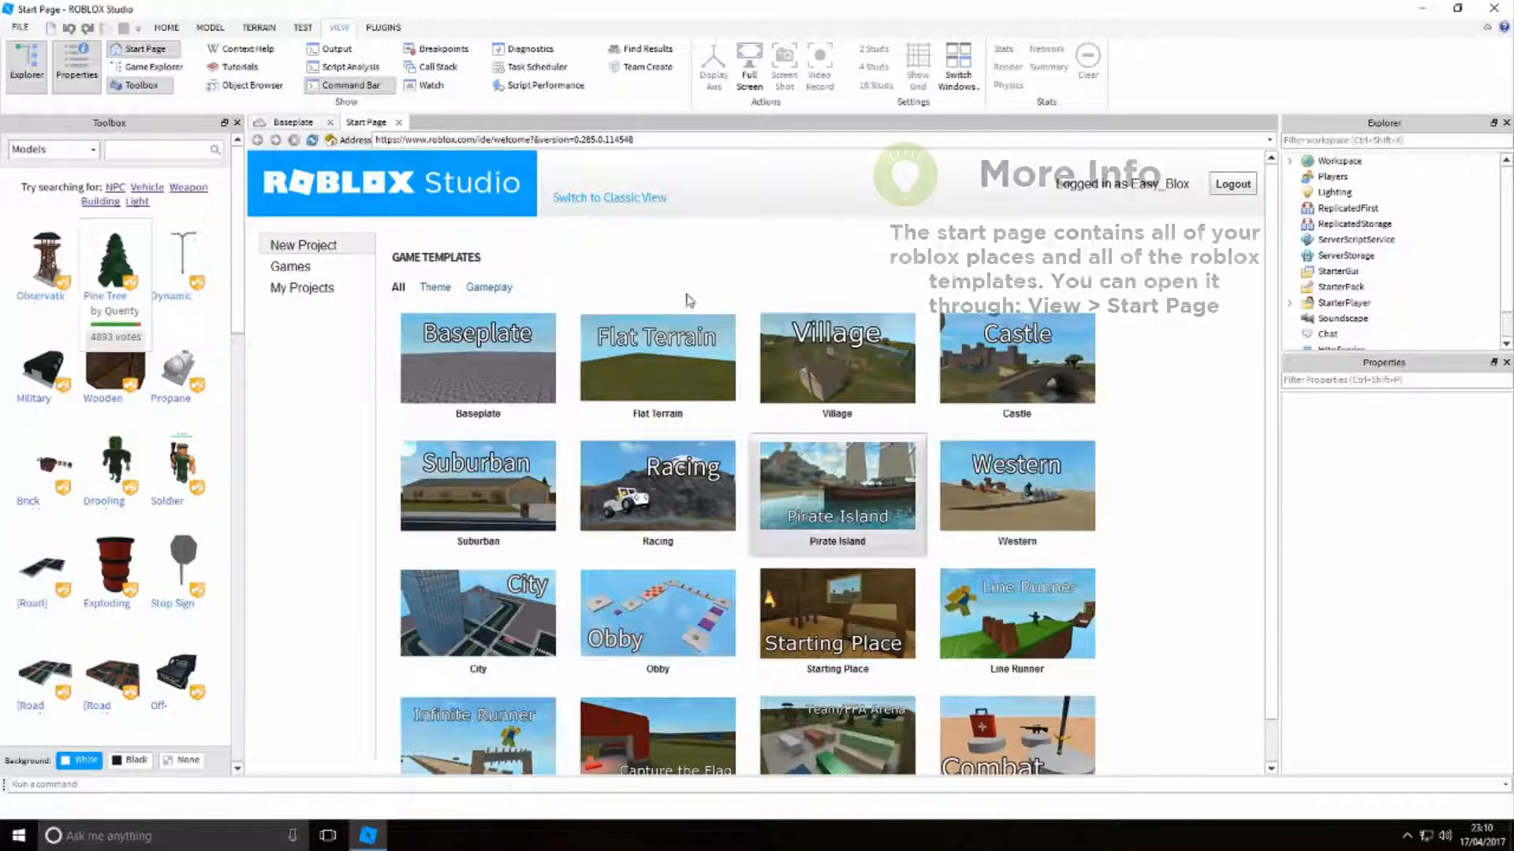
left_click(304, 292)
left_click(300, 249)
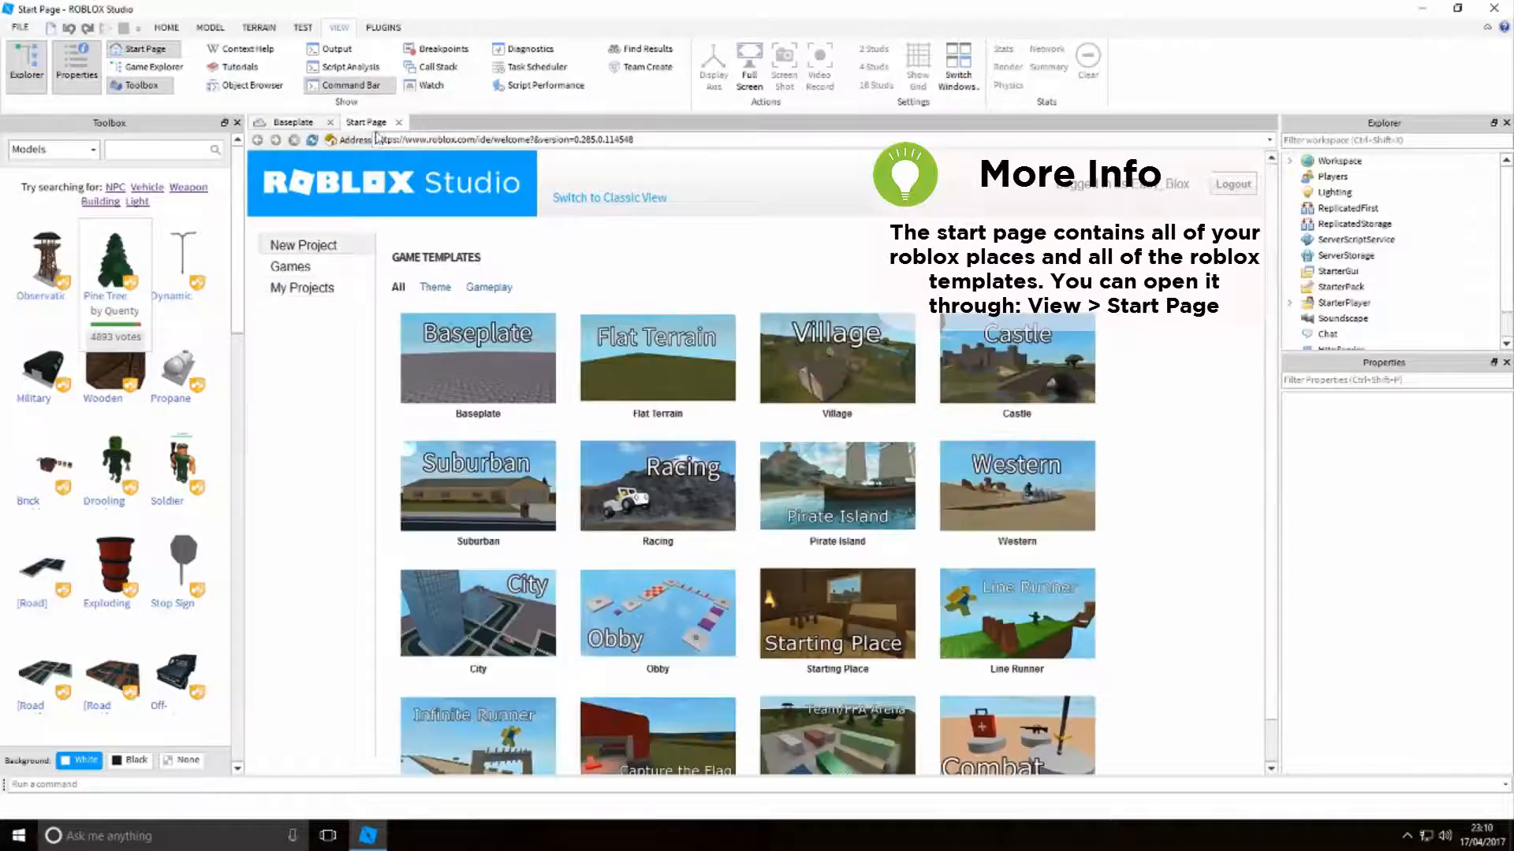
Move the Start Page tab ahead of the Baseplate tab and switch back to the Baseplate place
left_click_drag(367, 124, 262, 126)
left_click(360, 124)
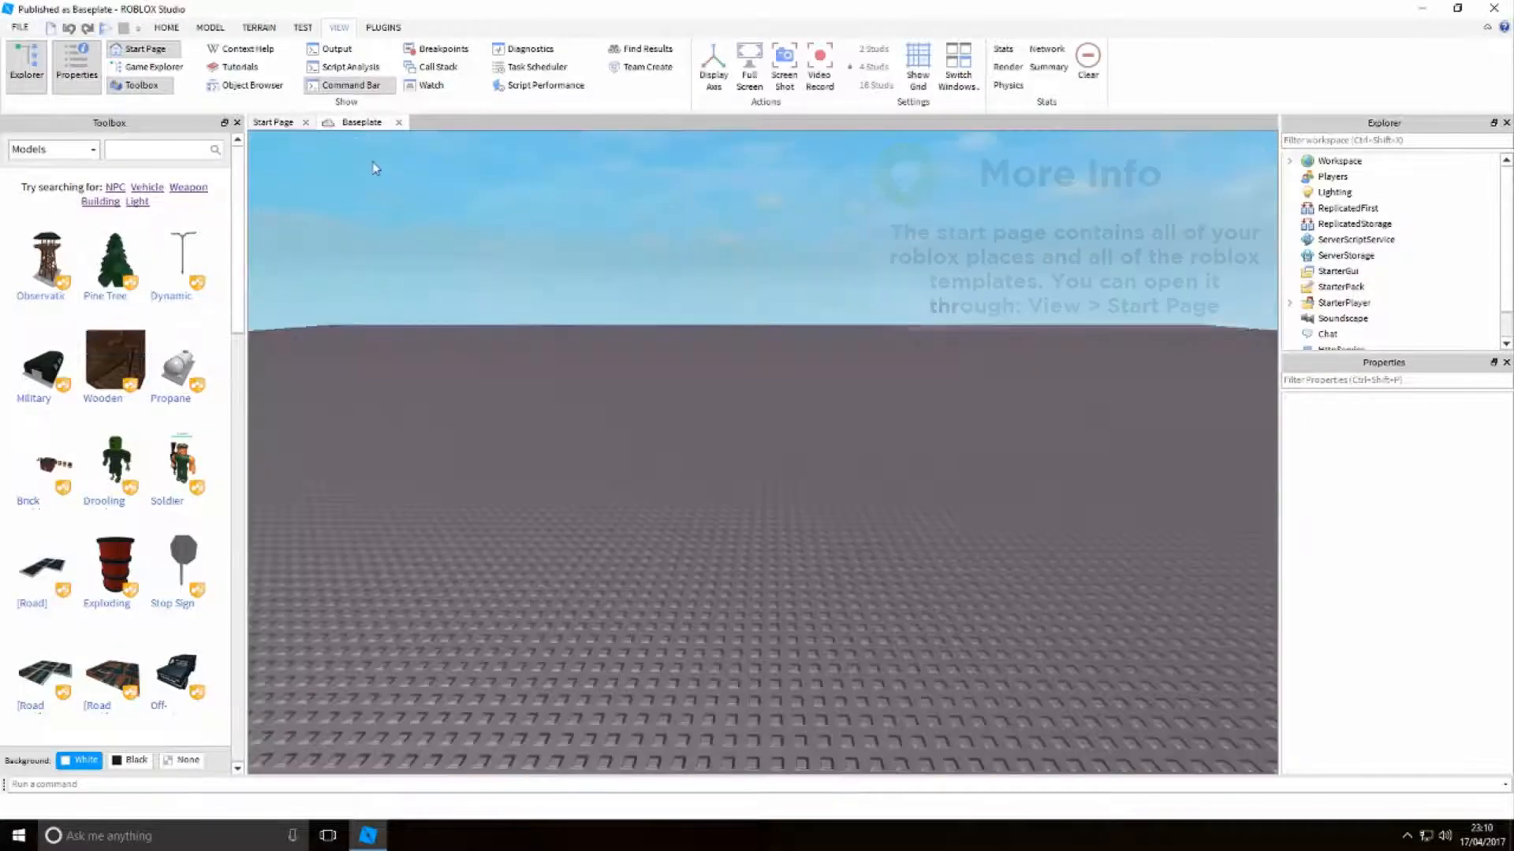
left_click(300, 128)
left_click(359, 128)
left_click(290, 127)
left_click(361, 129)
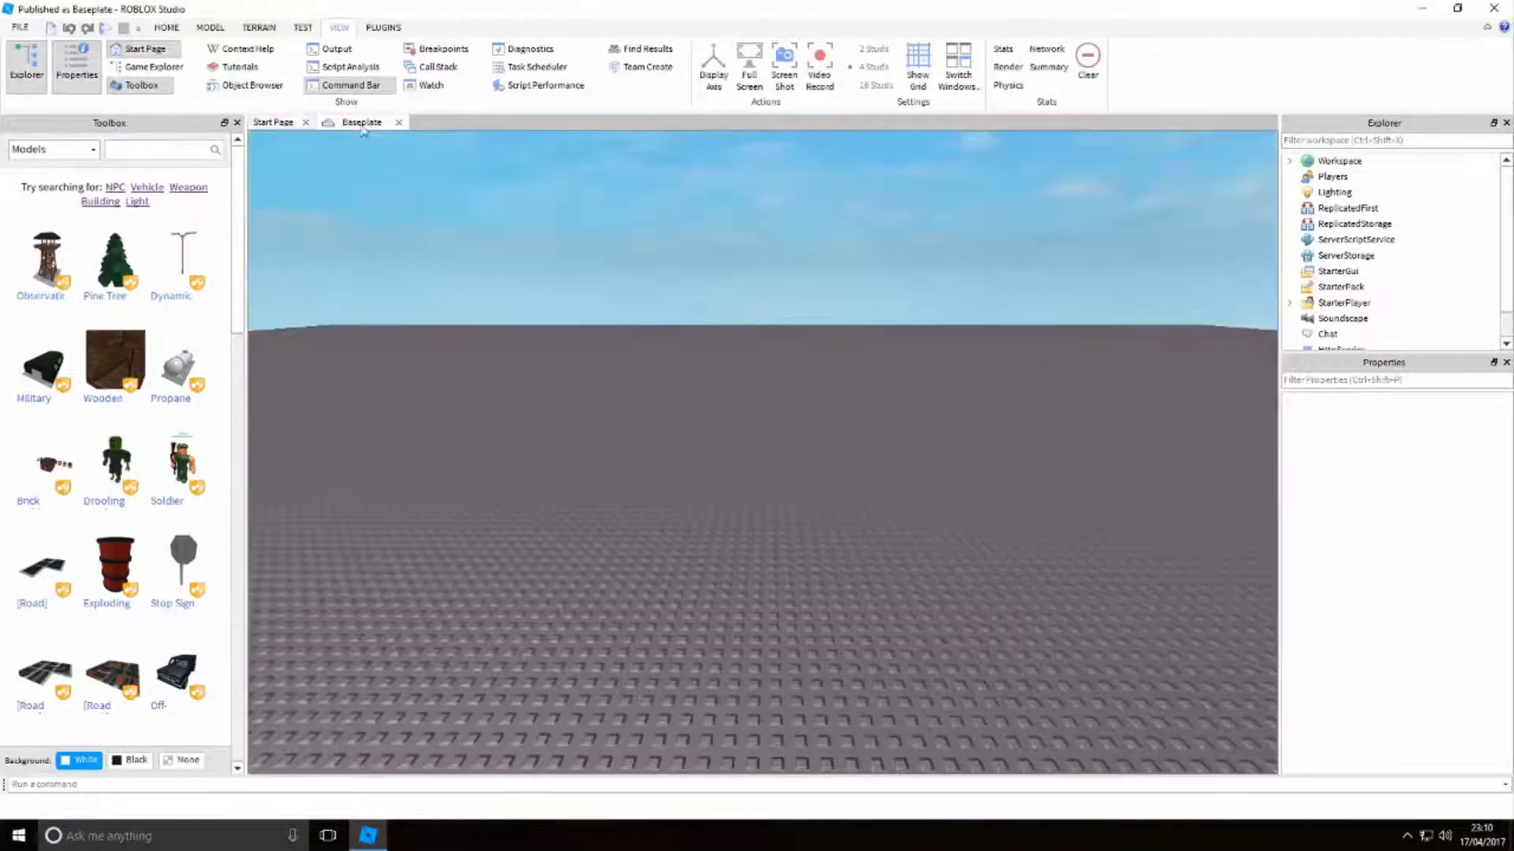
left_click(284, 128)
left_click(364, 130)
Make the Explorer panel taller against the Properties panel, and narrow the Toolbox slightly
left_click_drag(1460, 353, 1483, 493)
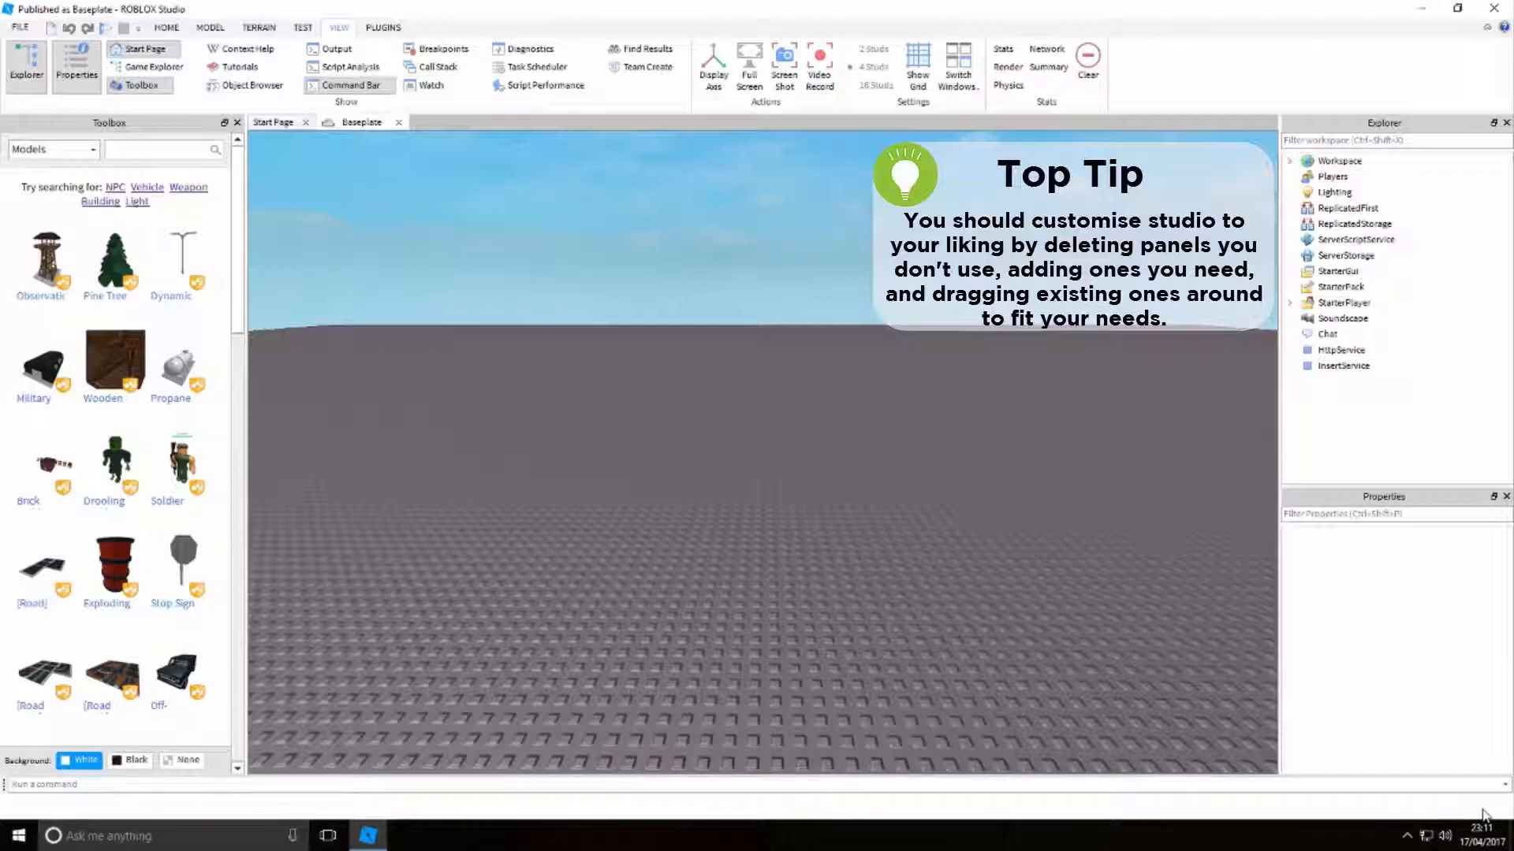
left_click(1061, 784)
left_click(532, 648)
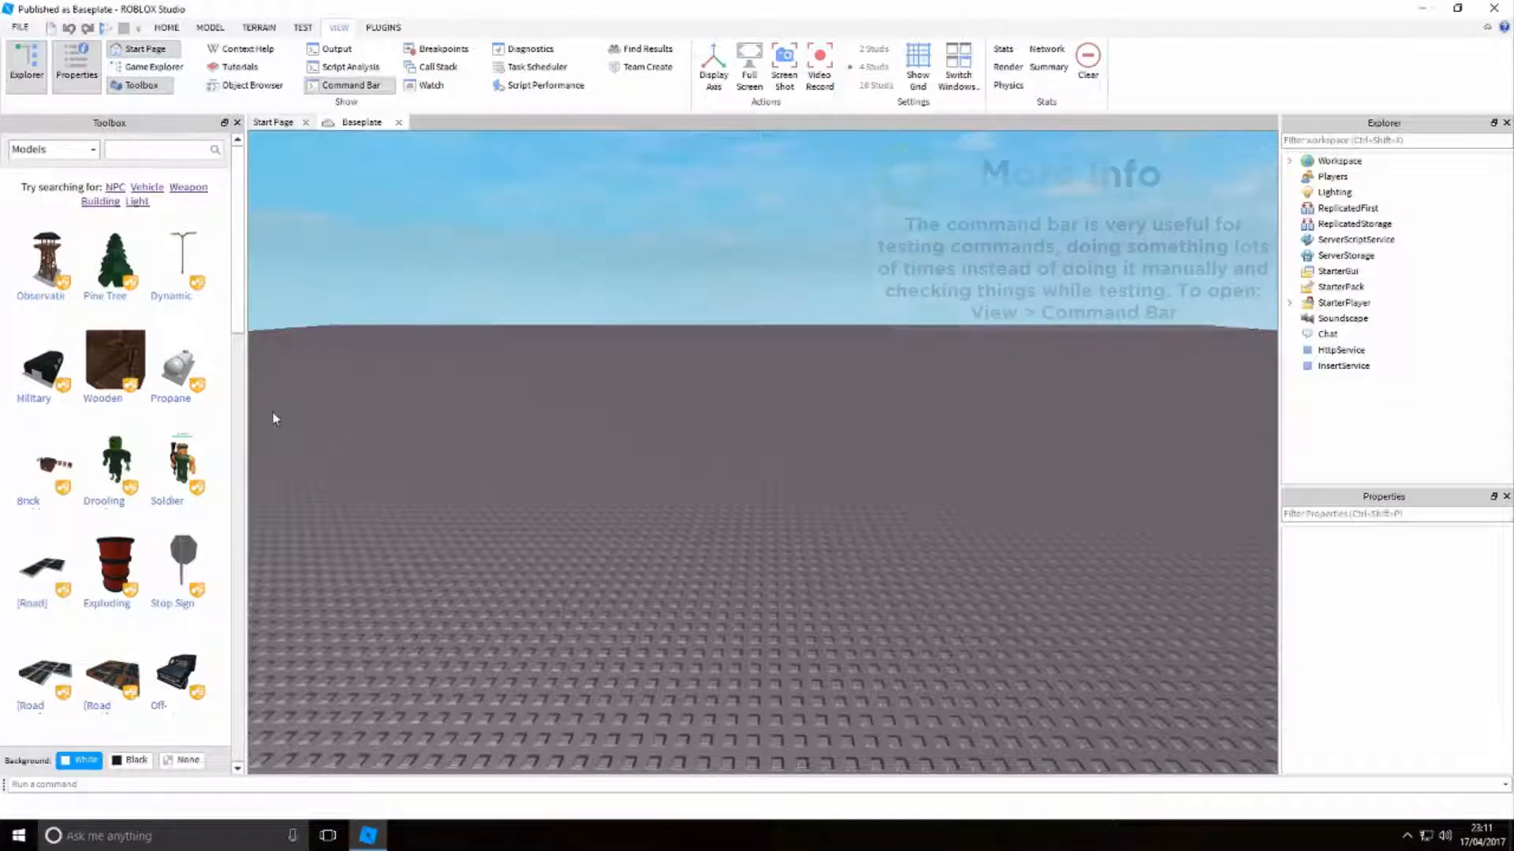
left_click_drag(245, 414, 241, 414)
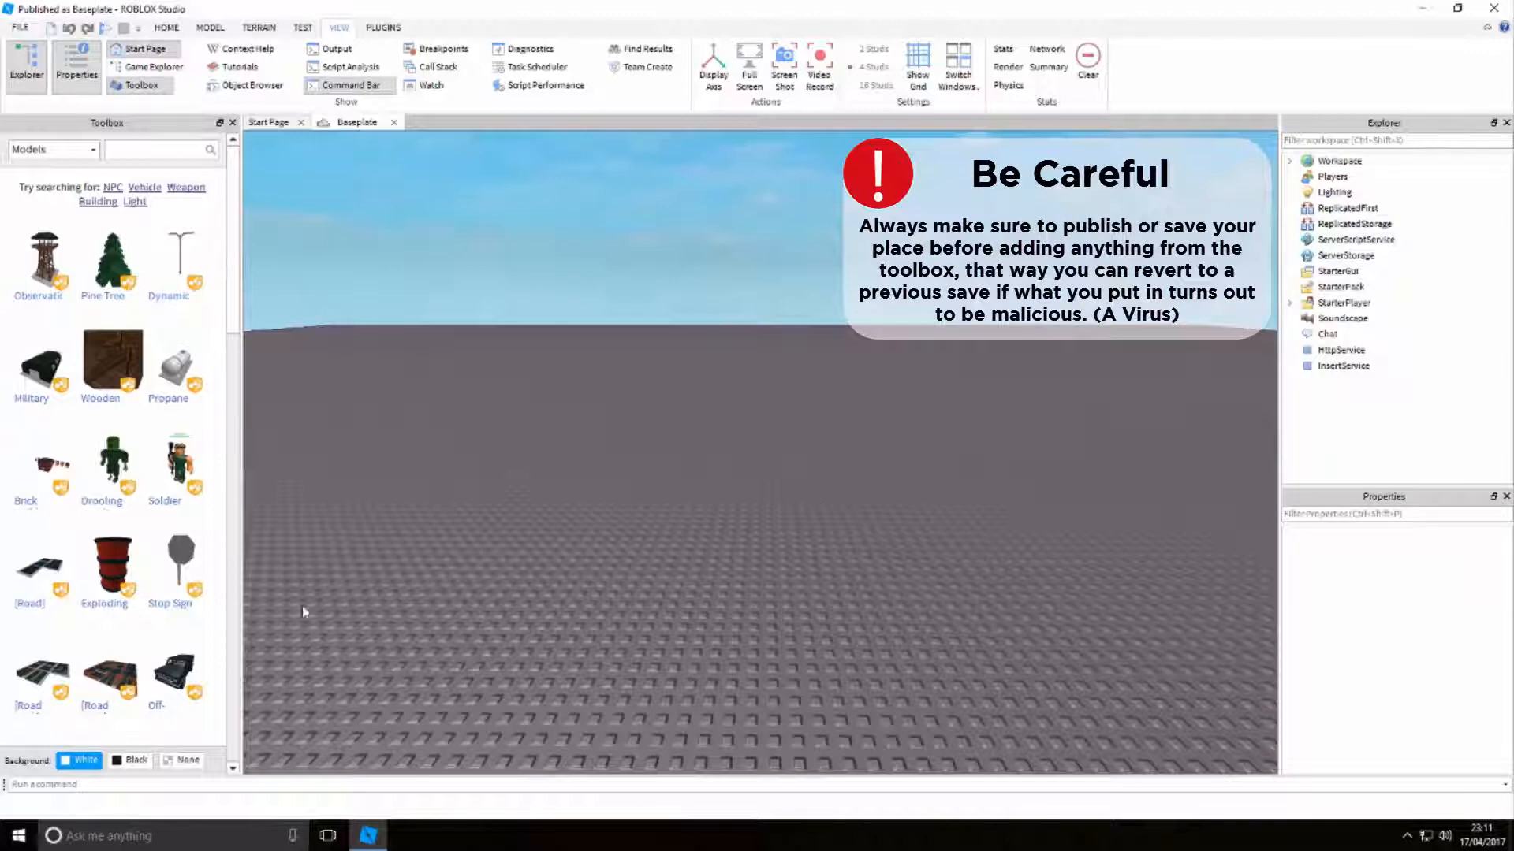
scroll(552, 522, "up", 5)
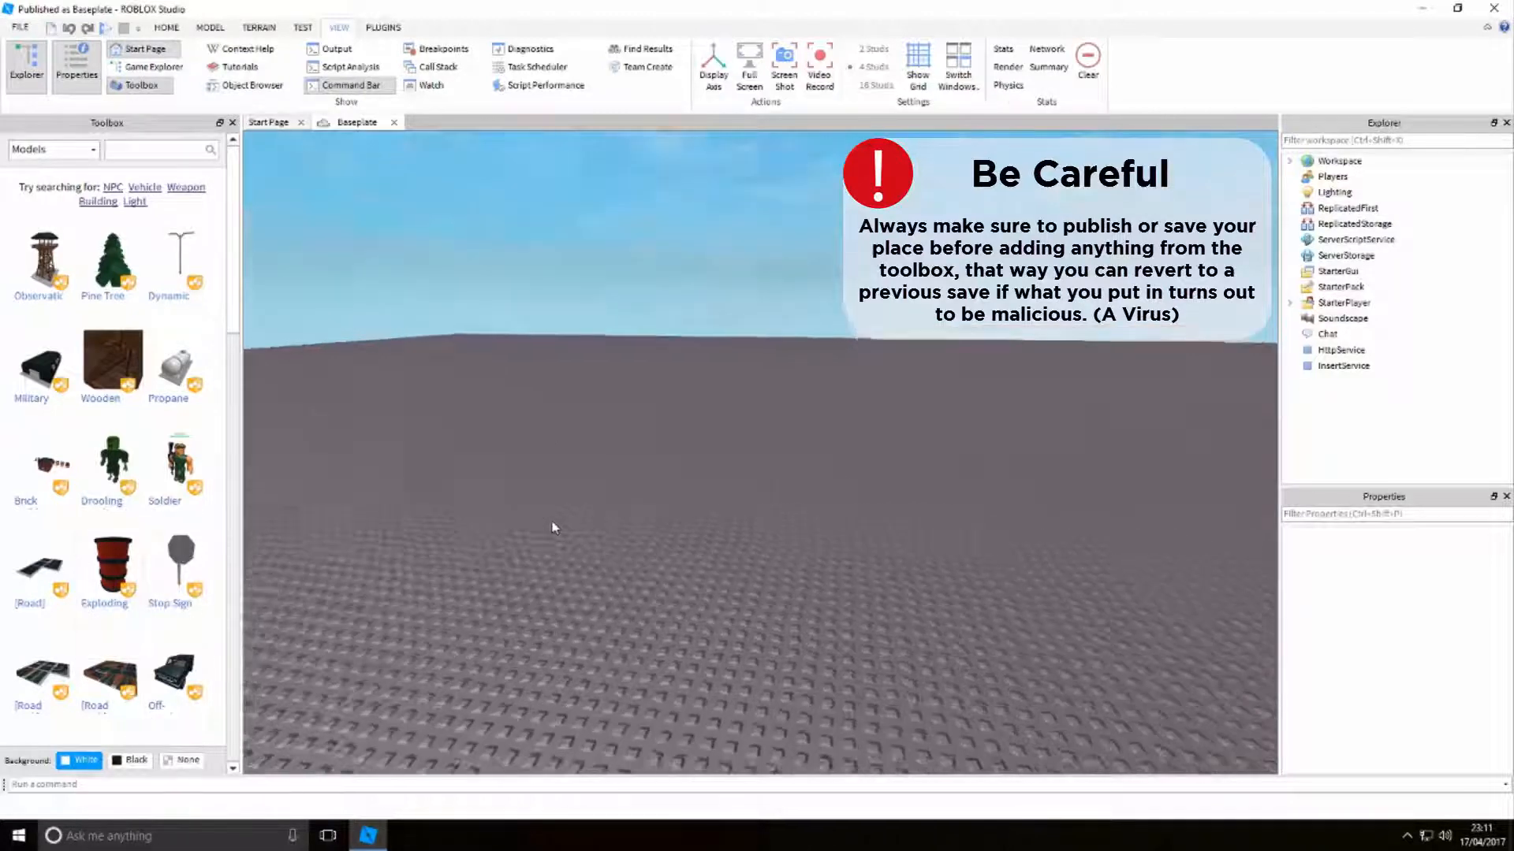
right_click_drag(552, 526, 552, 522)
scroll(552, 527, "up", 2)
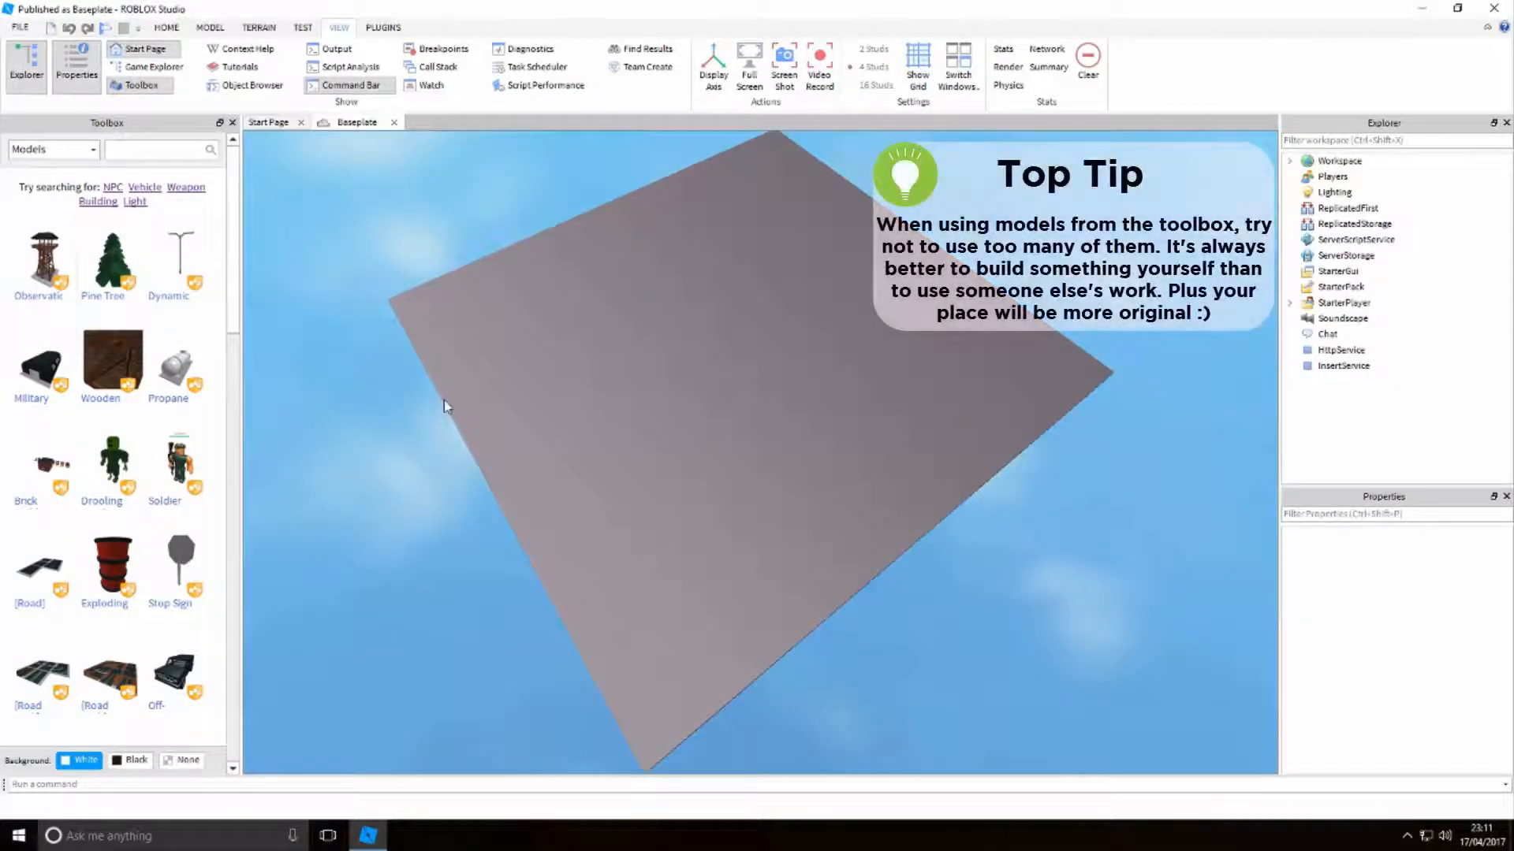
scroll(585, 435, "up", 5)
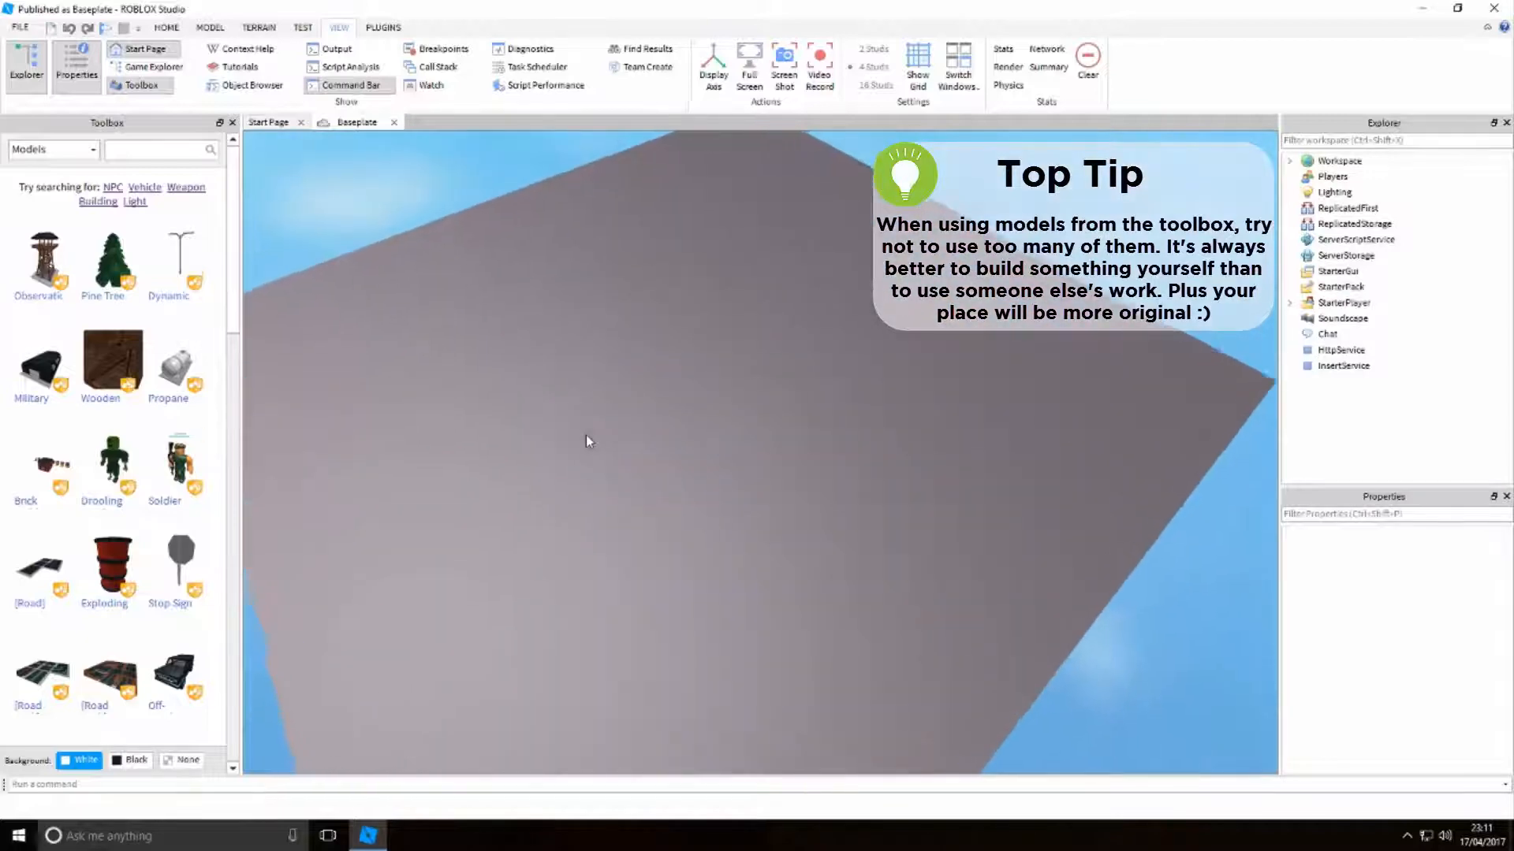
scroll(585, 435, "up", 5)
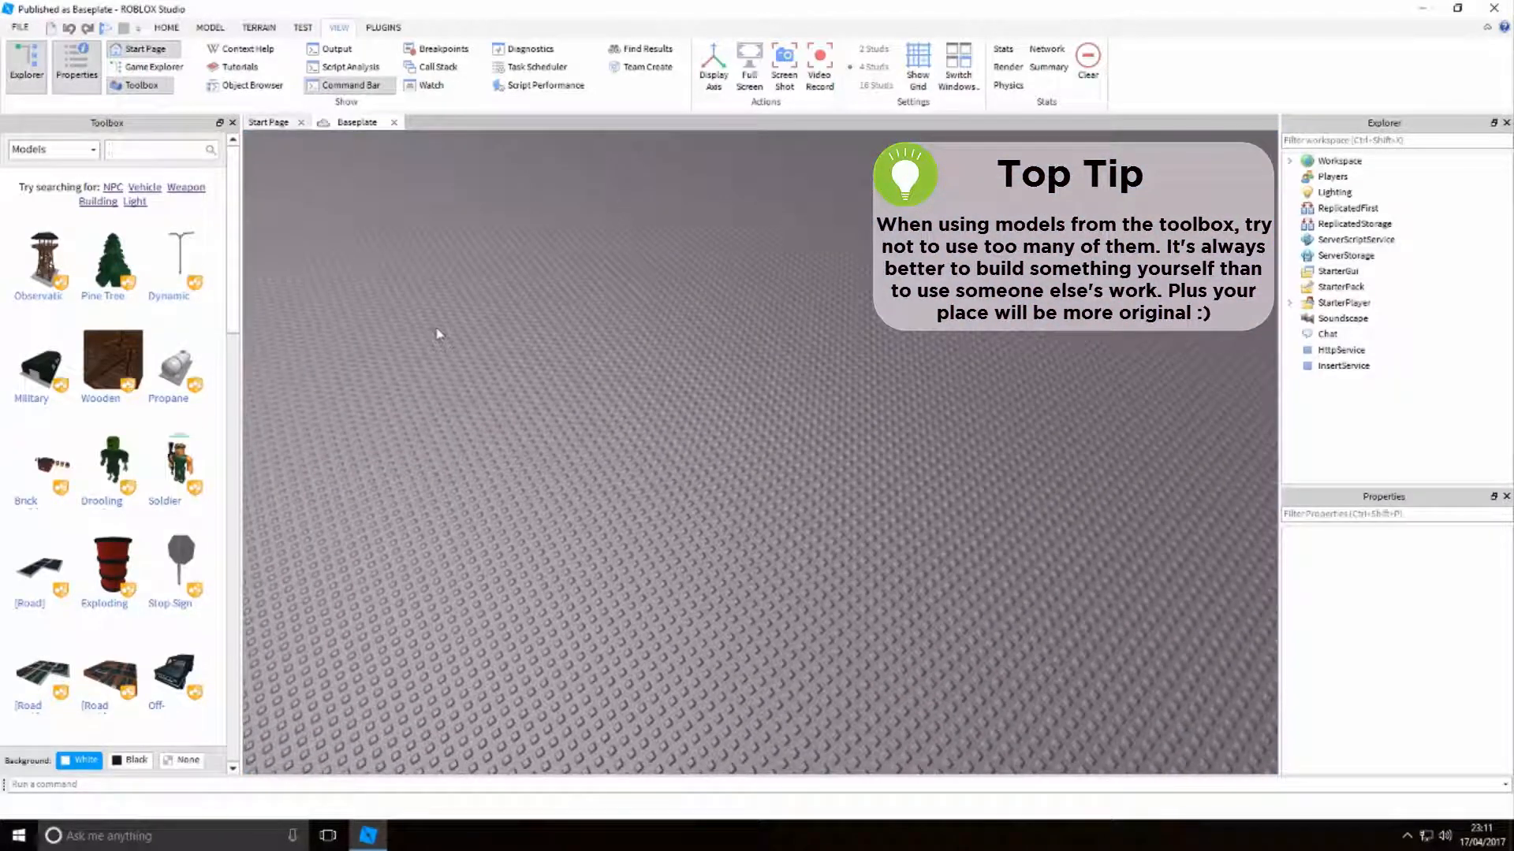
scroll(753, 400, "down", 10)
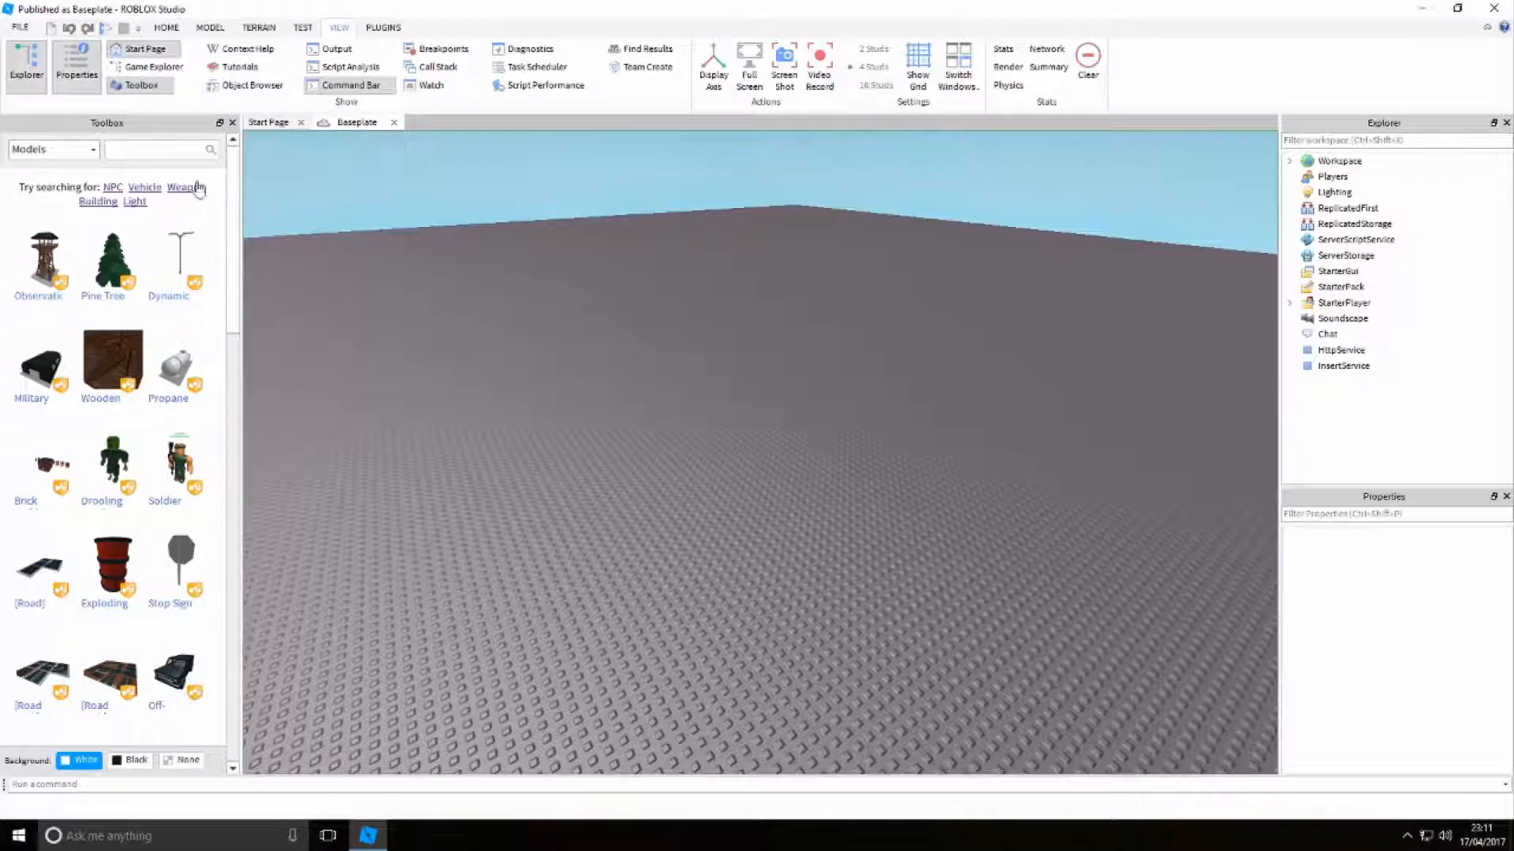
right_click(602, 386)
left_click(506, 490)
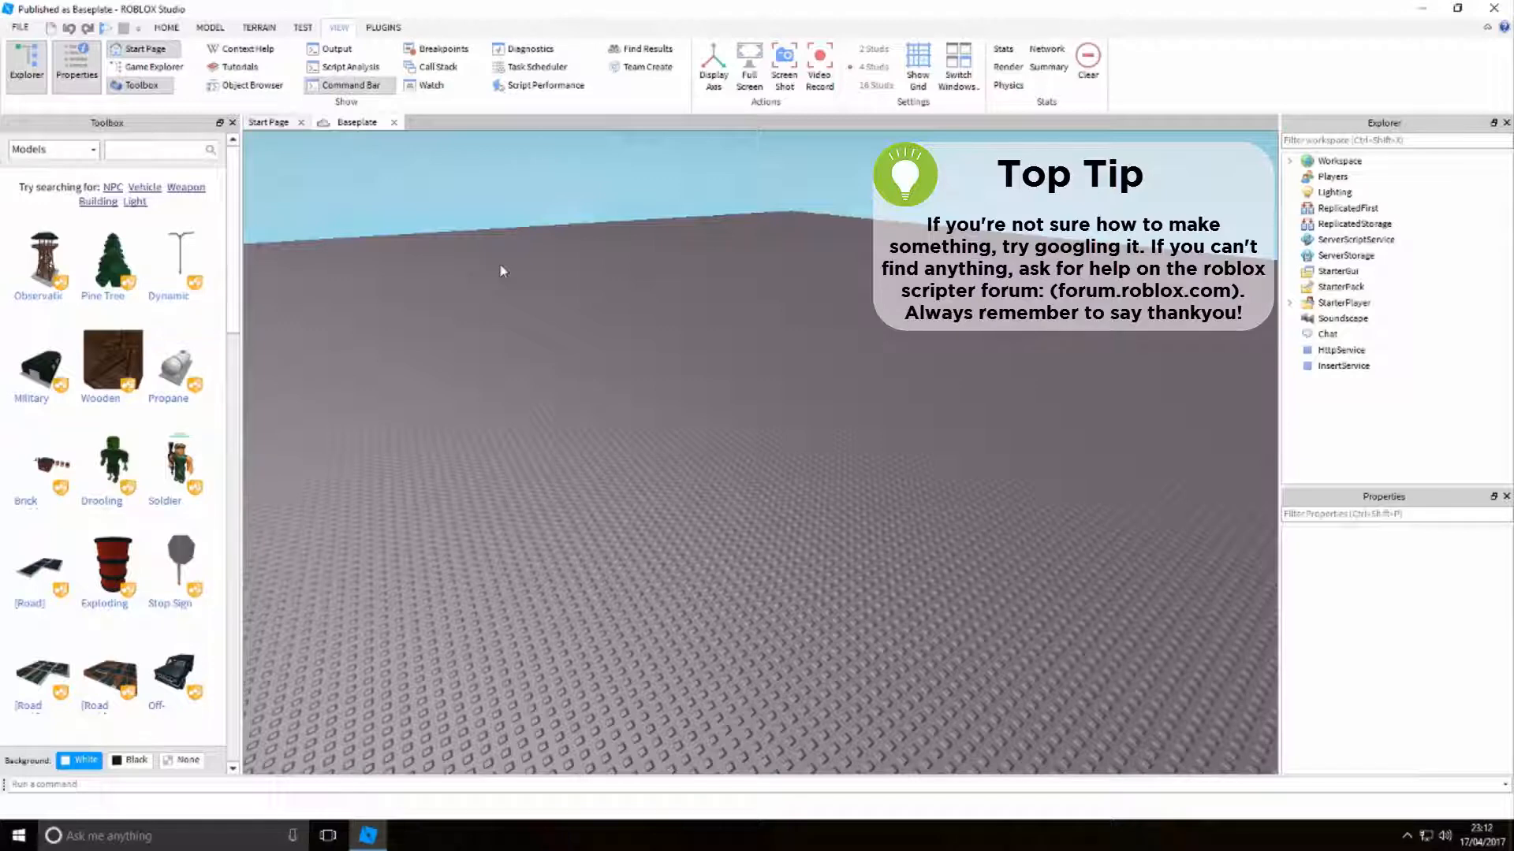
right_click_drag(542, 266, 543, 267)
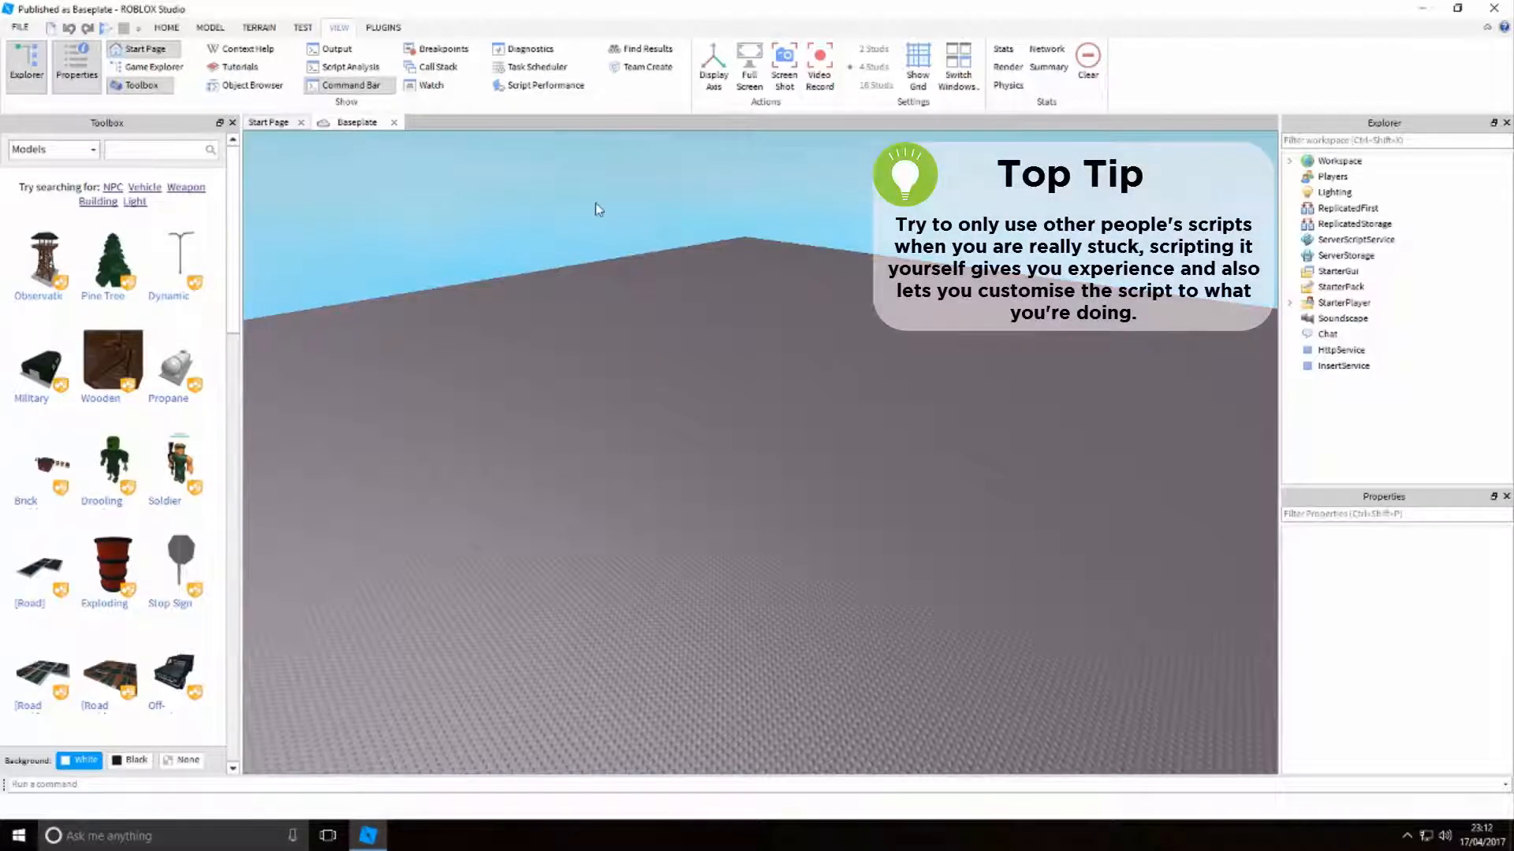
right_click_drag(675, 254, 676, 256)
scroll(675, 254, "down", 3)
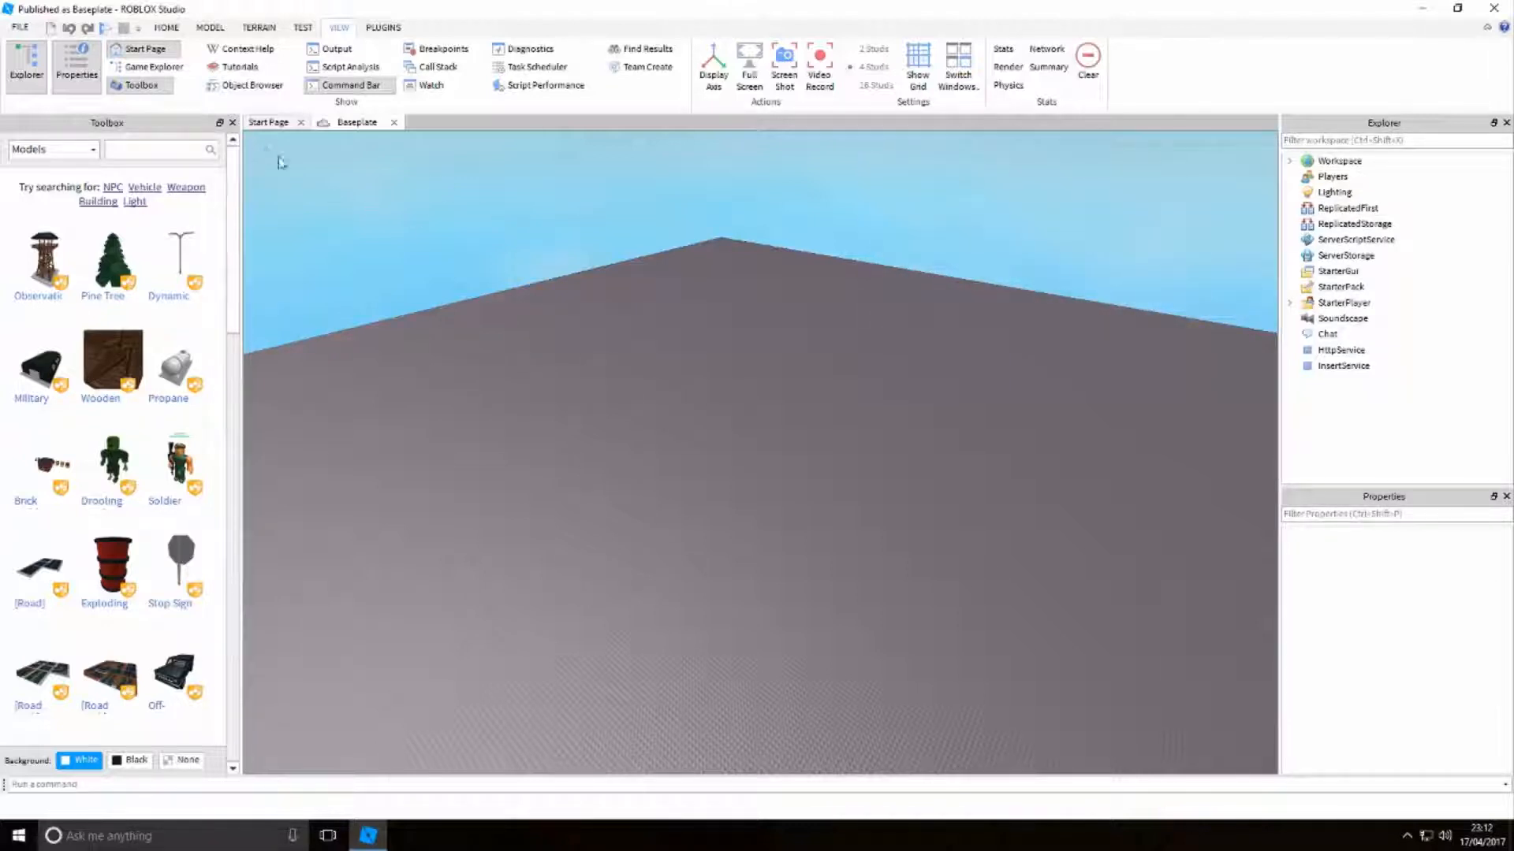
left_click_drag(279, 157, 1252, 750)
right_click(1138, 669)
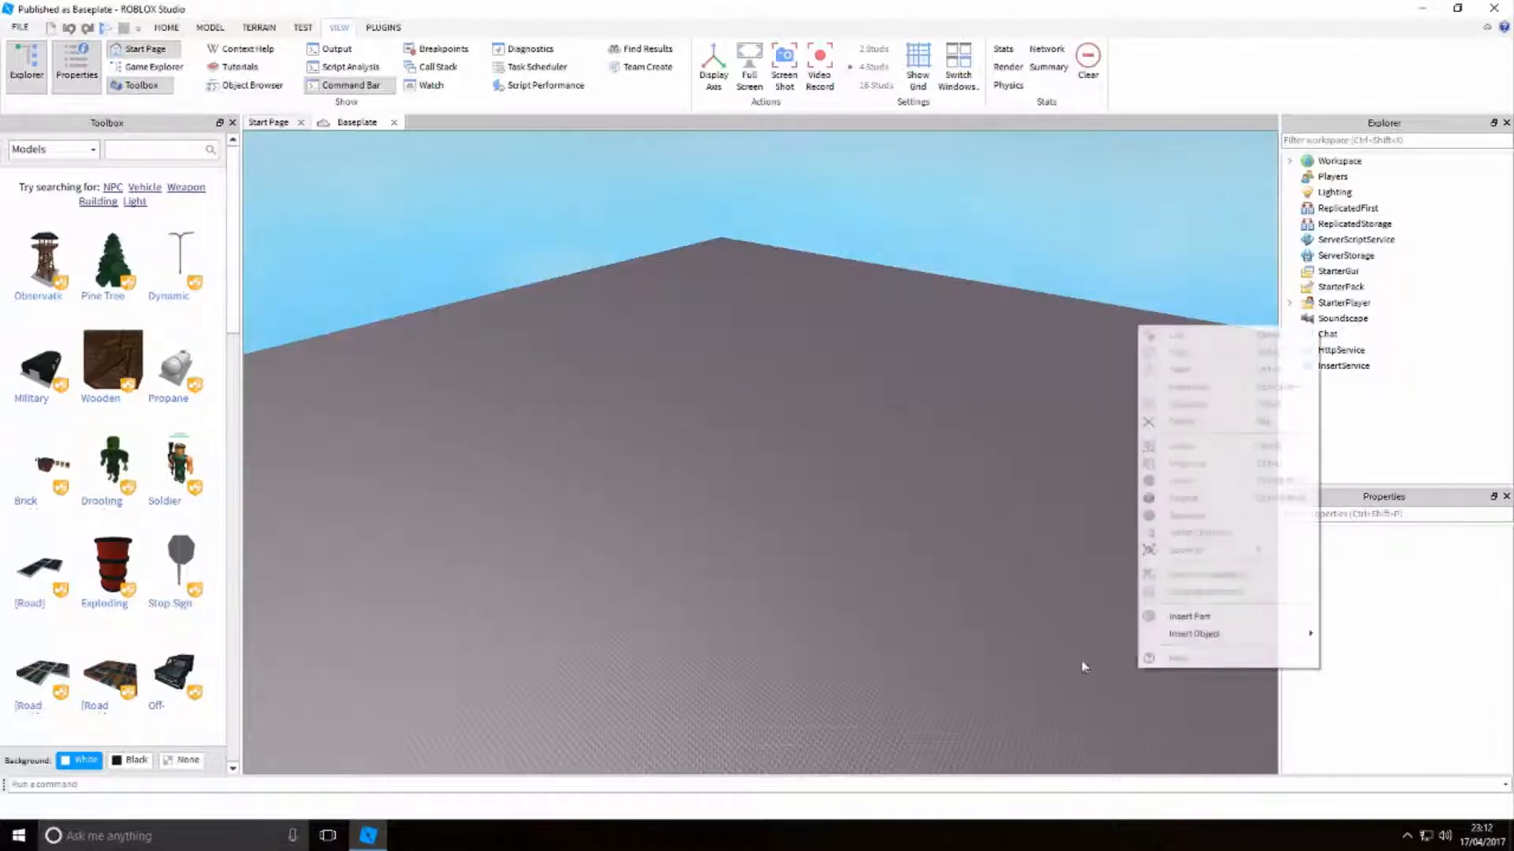
left_click_drag(912, 570, 1028, 550)
right_click_drag(1028, 550, 1069, 535)
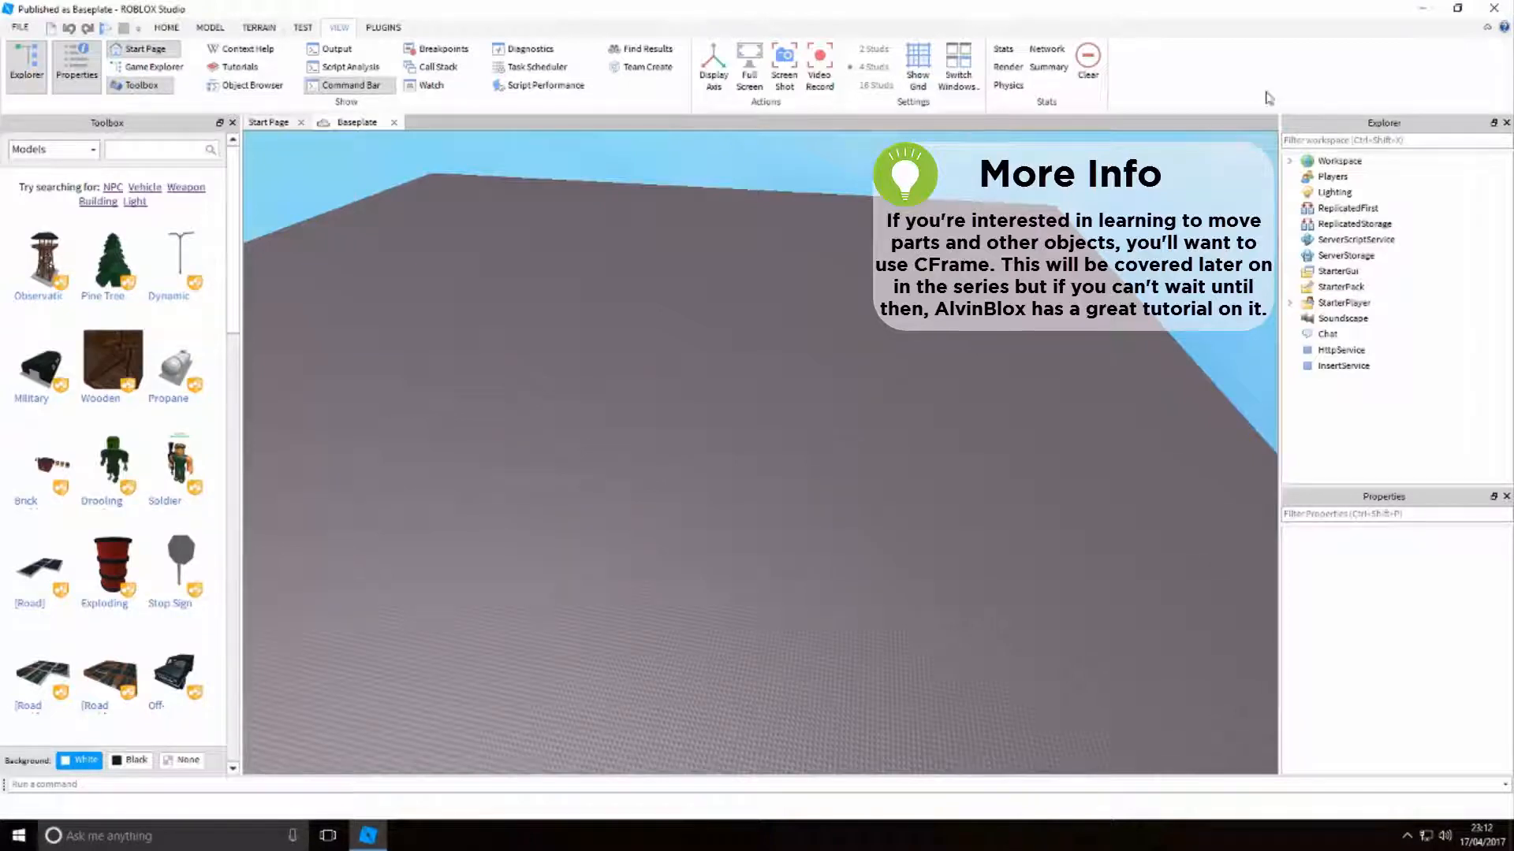
right_click_drag(915, 476, 916, 476)
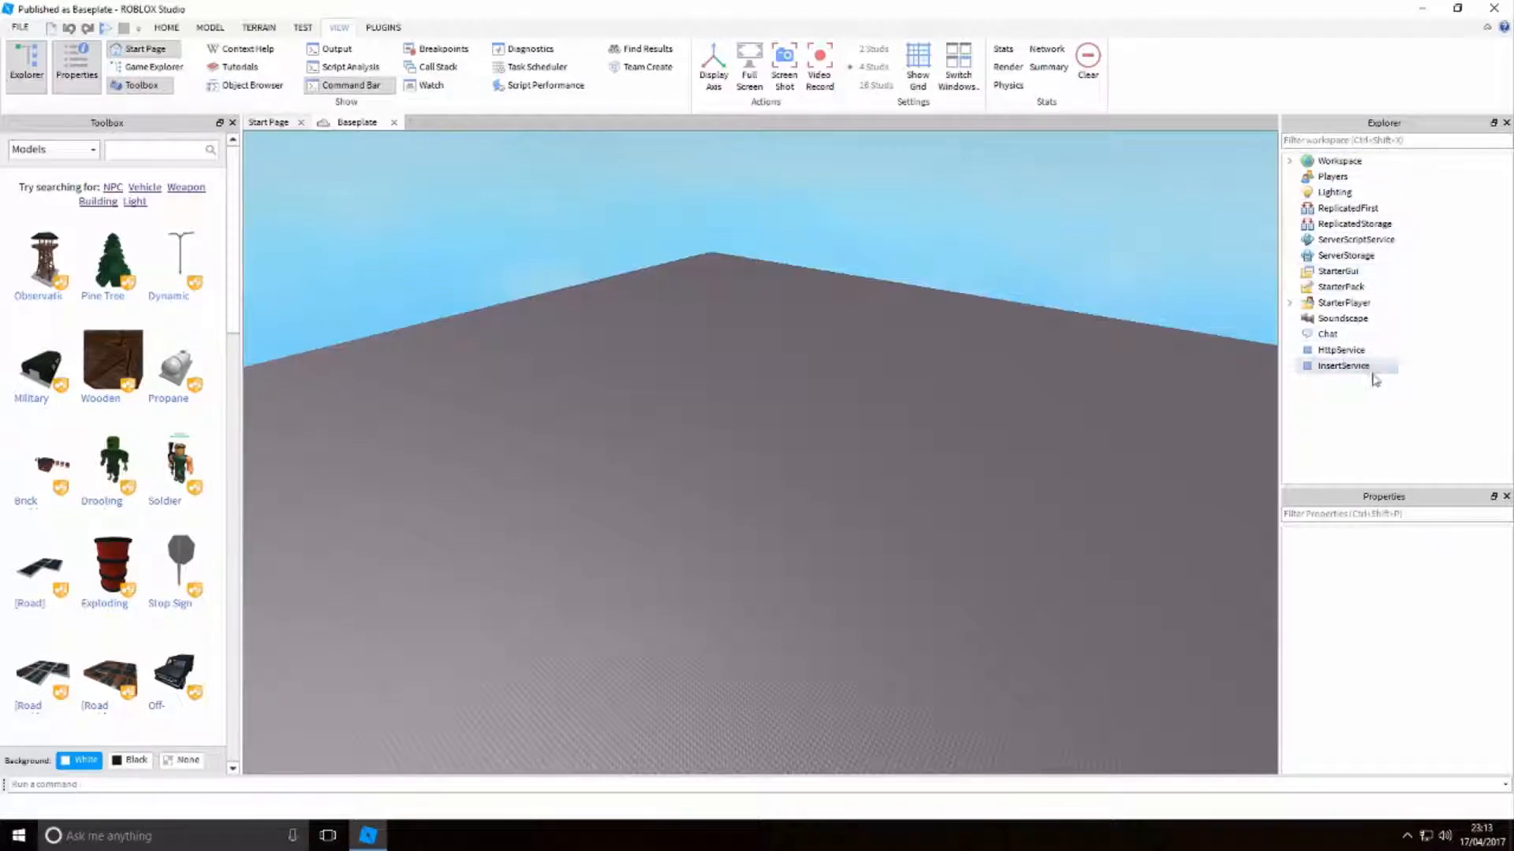
right_click_drag(1182, 466, 1181, 466)
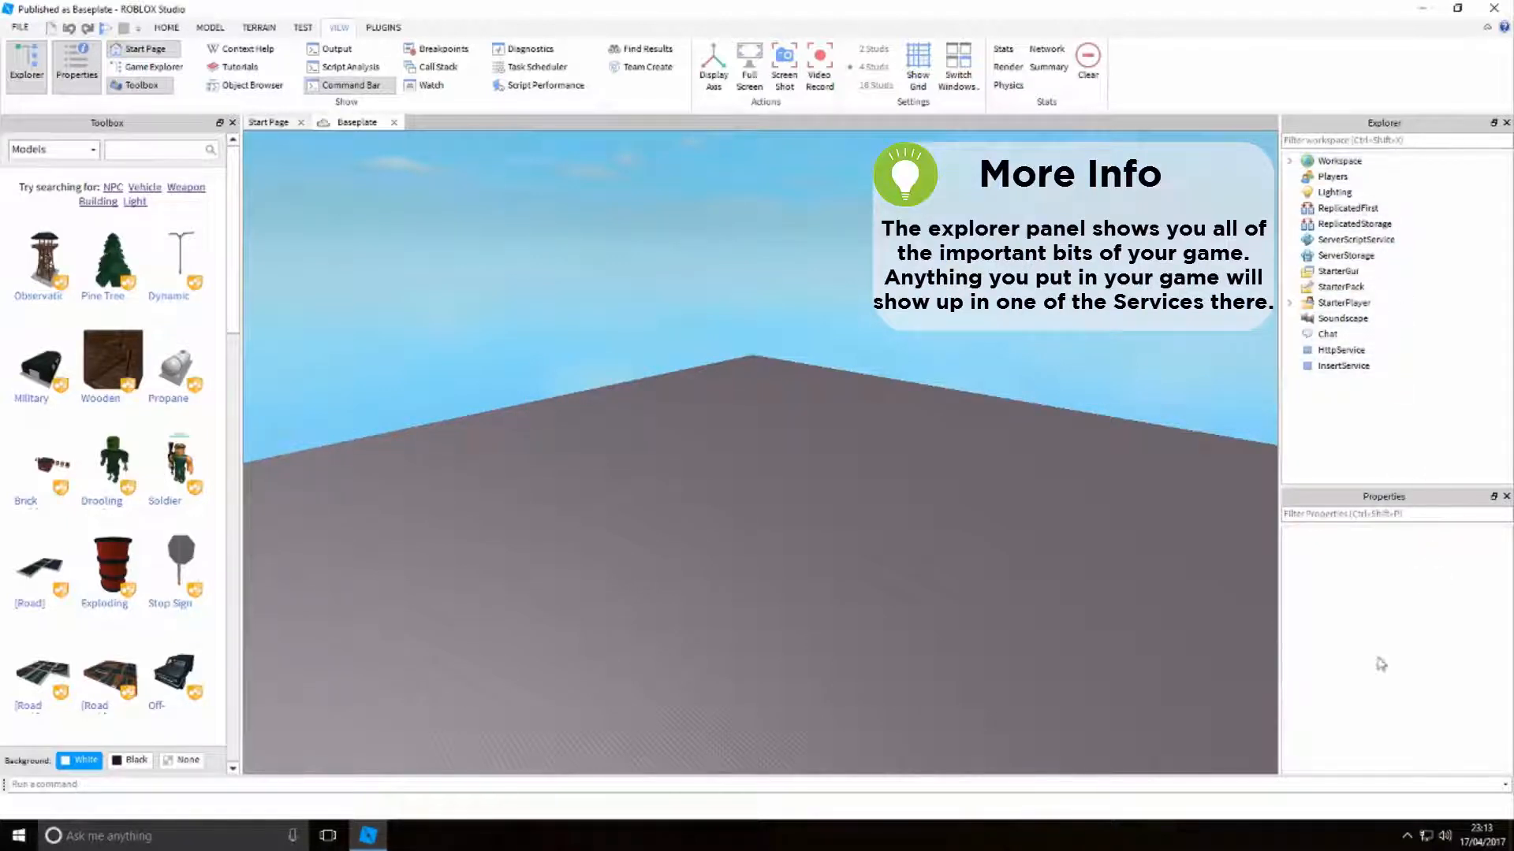
Inspect the properties of the InsertService, HttpService and Chat services
left_click(1376, 367)
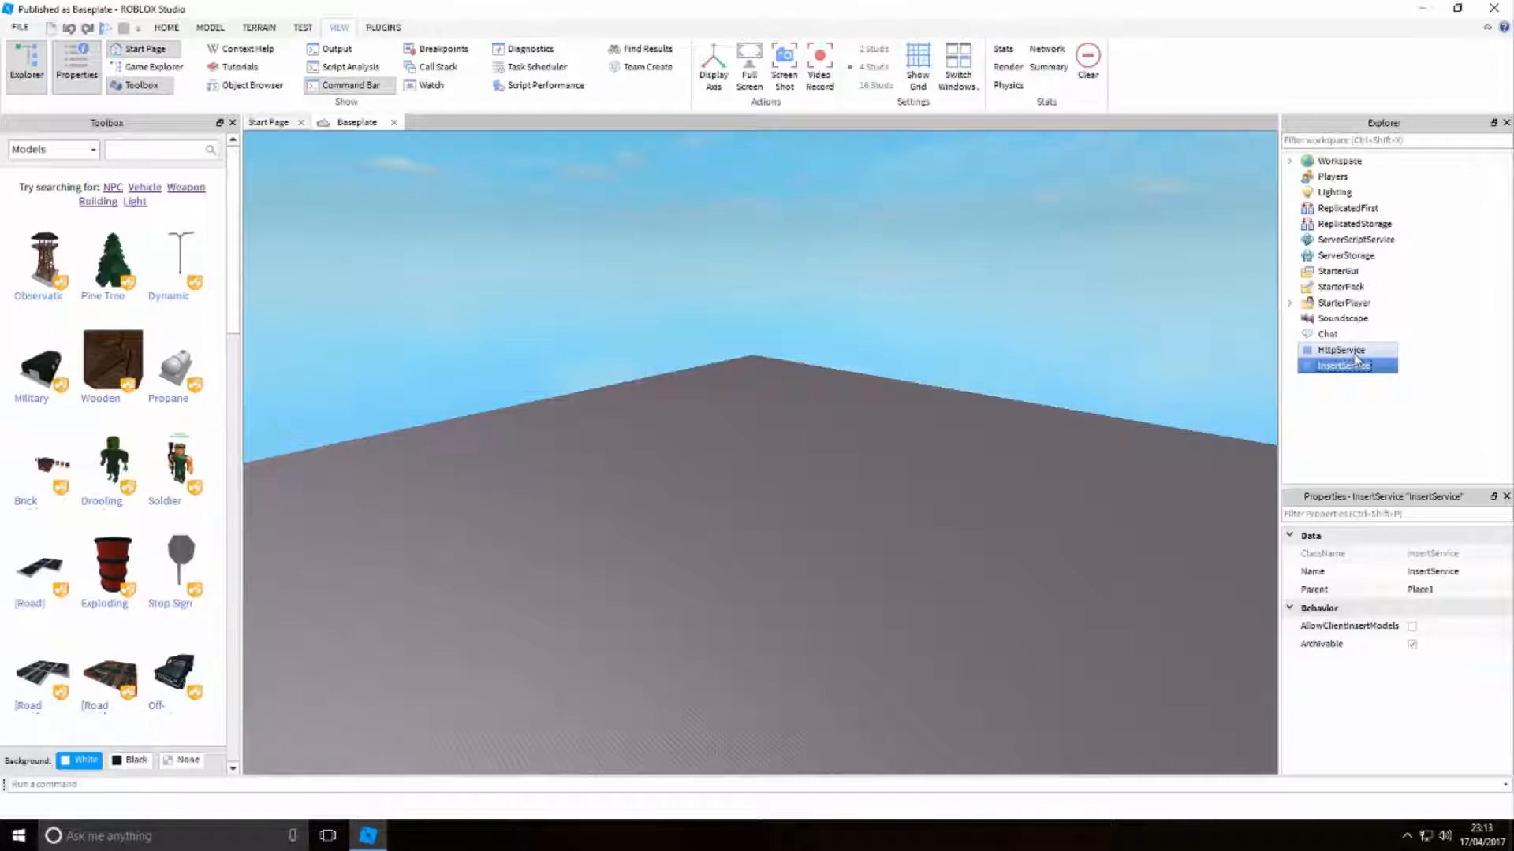
left_click(1356, 350)
left_click(1350, 334)
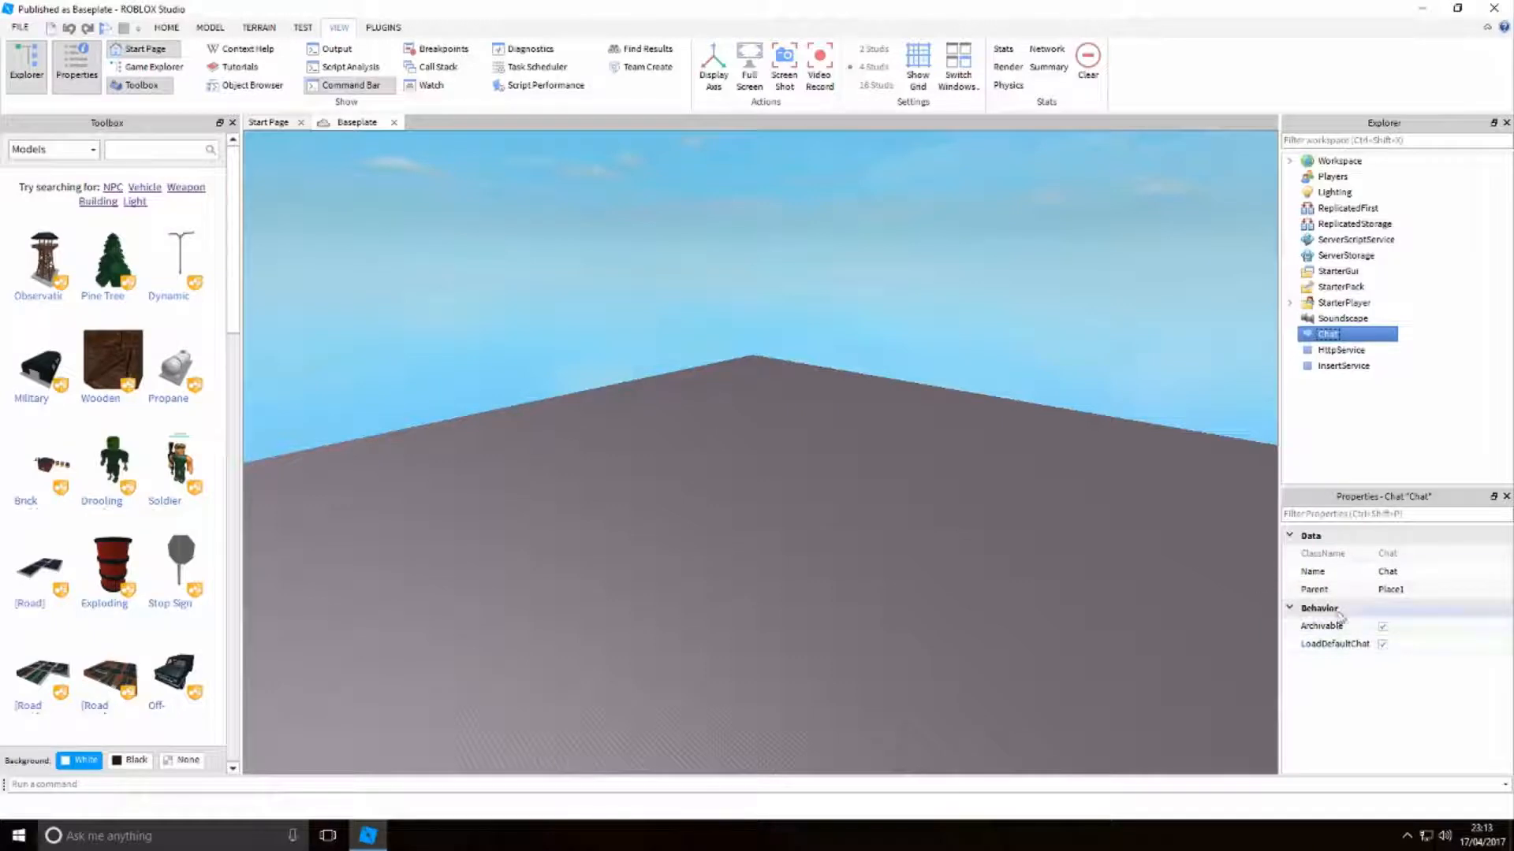
Inspect the properties of each service from Soundscape up through StarterPlayer, StarterPack, StarterGui, ServerStorage and ServerScriptService to ReplicatedStorage and ReplicatedFirst
left_click(1341, 319)
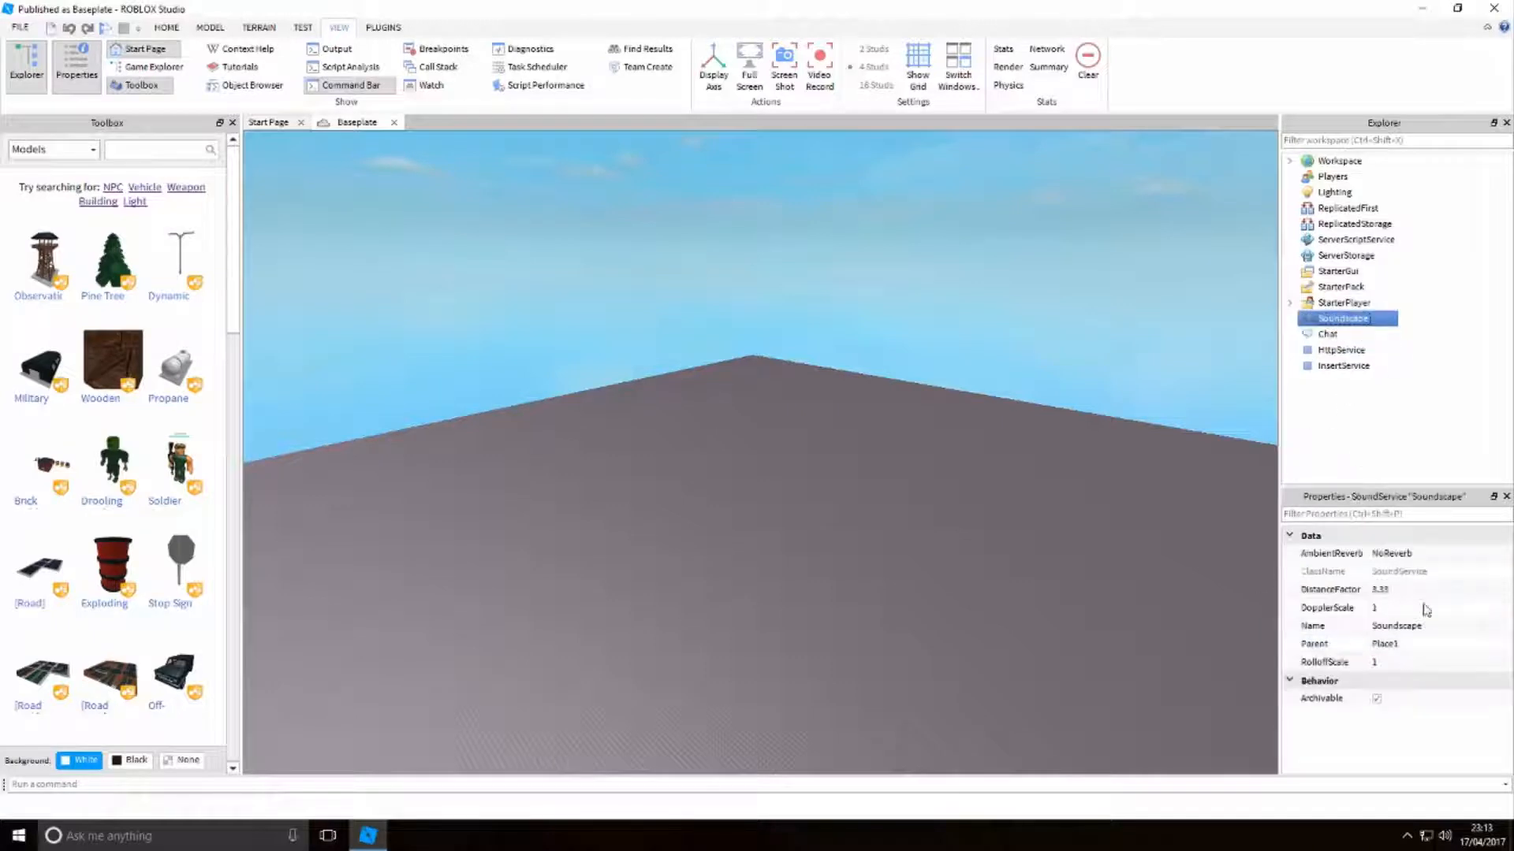
left_click(1342, 303)
left_click(1340, 287)
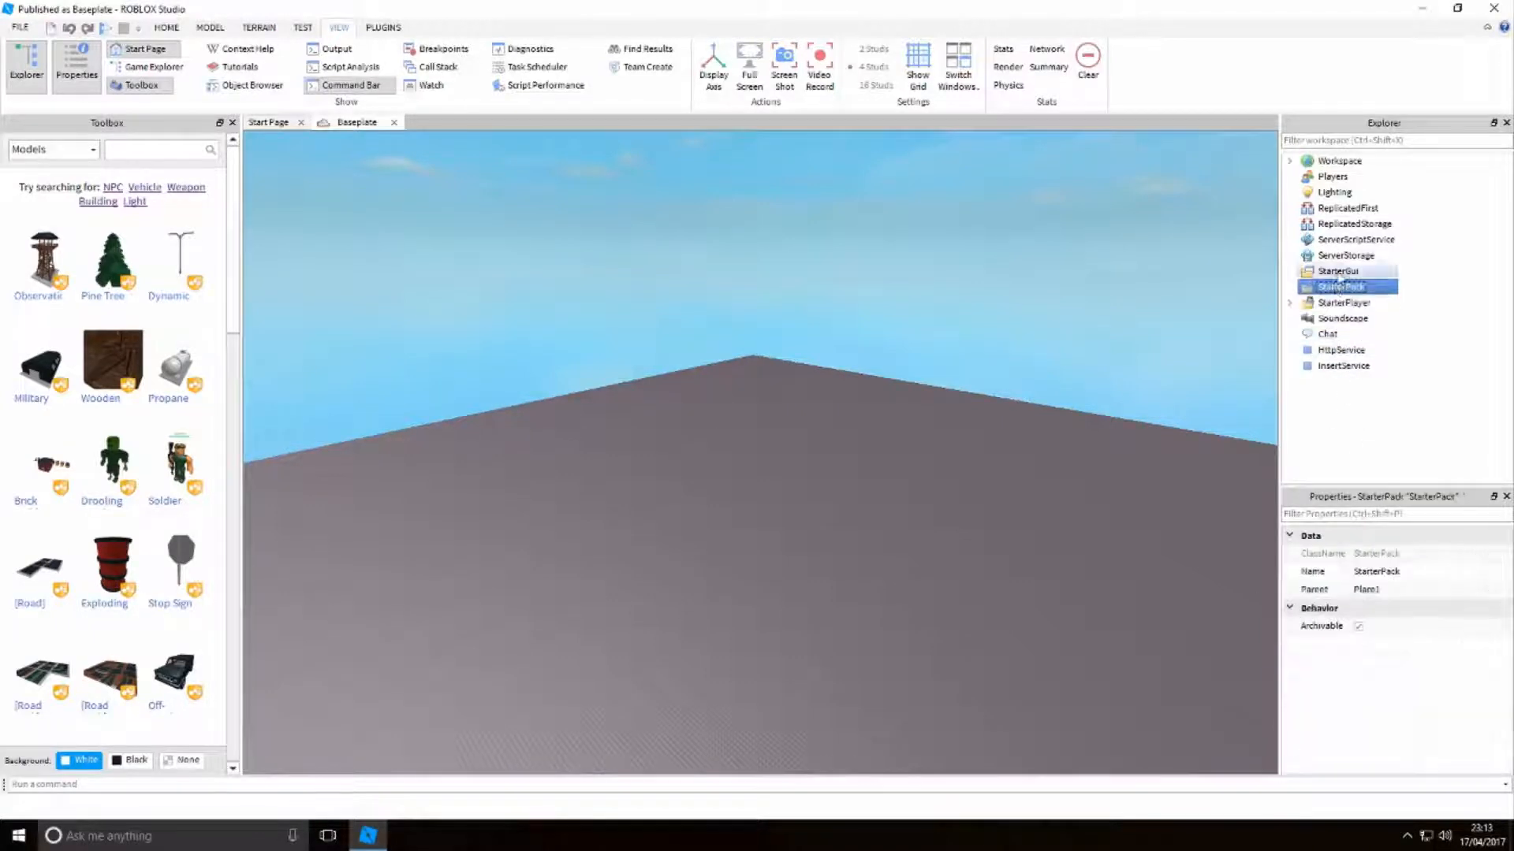
left_click(1338, 271)
left_click(1345, 255)
left_click(1353, 239)
left_click(1353, 224)
left_click(1348, 208)
Examine the Lighting service's appearance, data and fog properties, including Outlines, against the baseplate view
left_click(1356, 193)
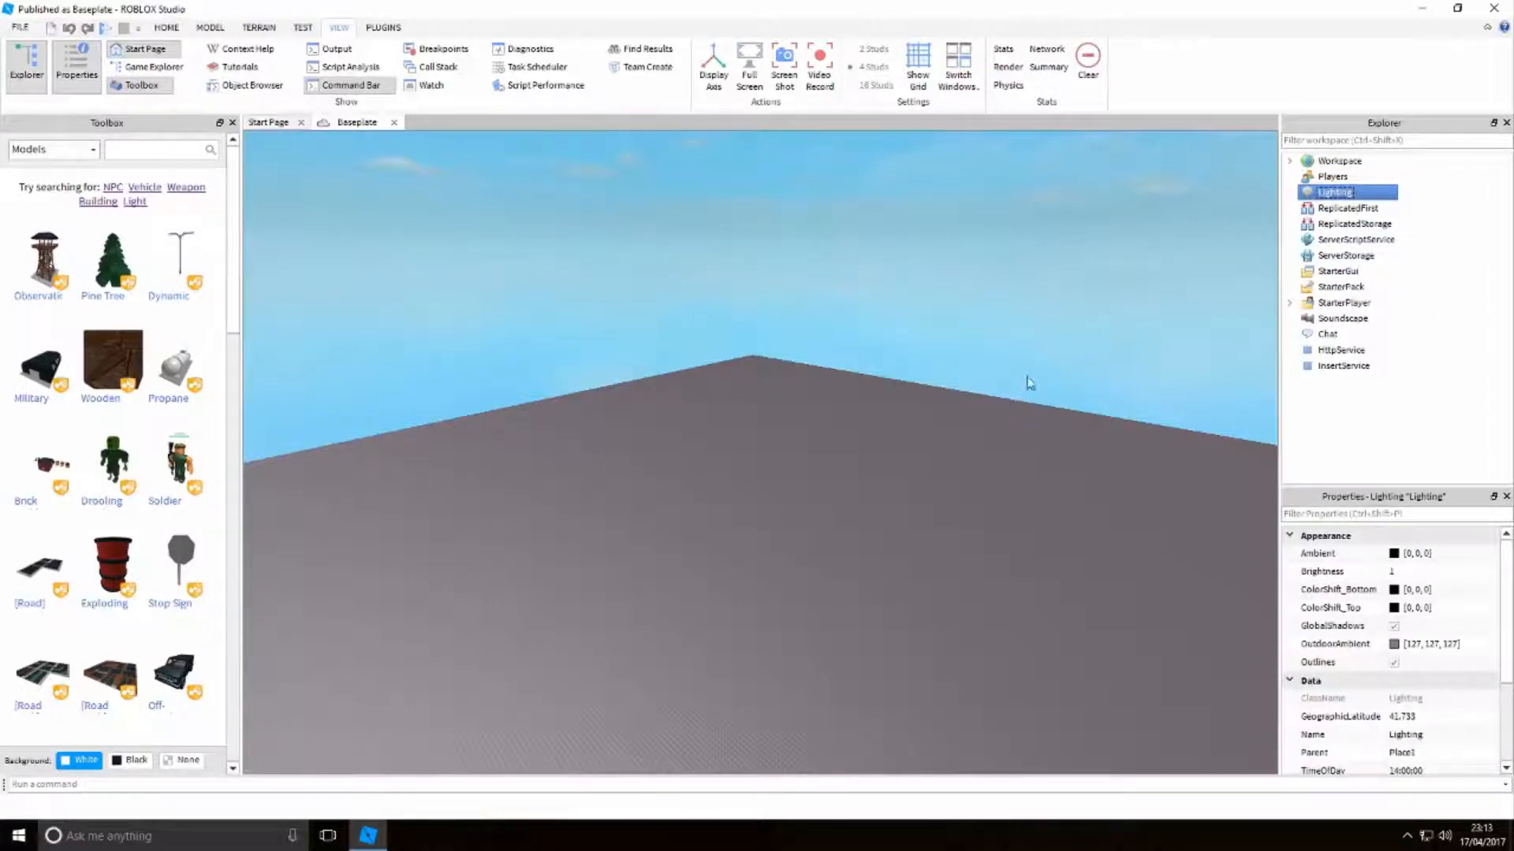
right_click_drag(1023, 397, 1023, 397)
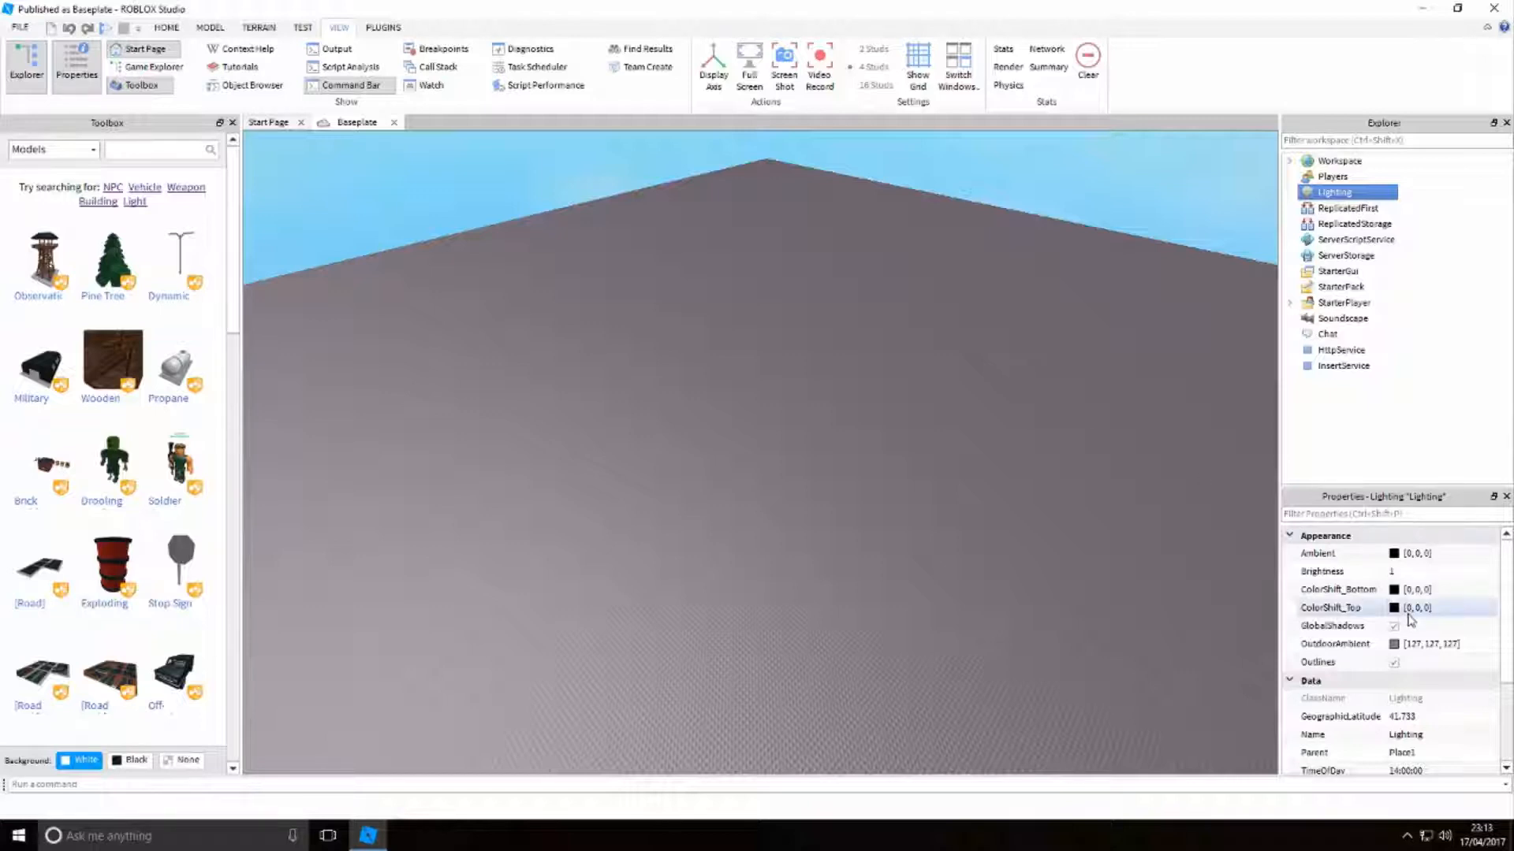
scroll(1432, 652, "down", 3)
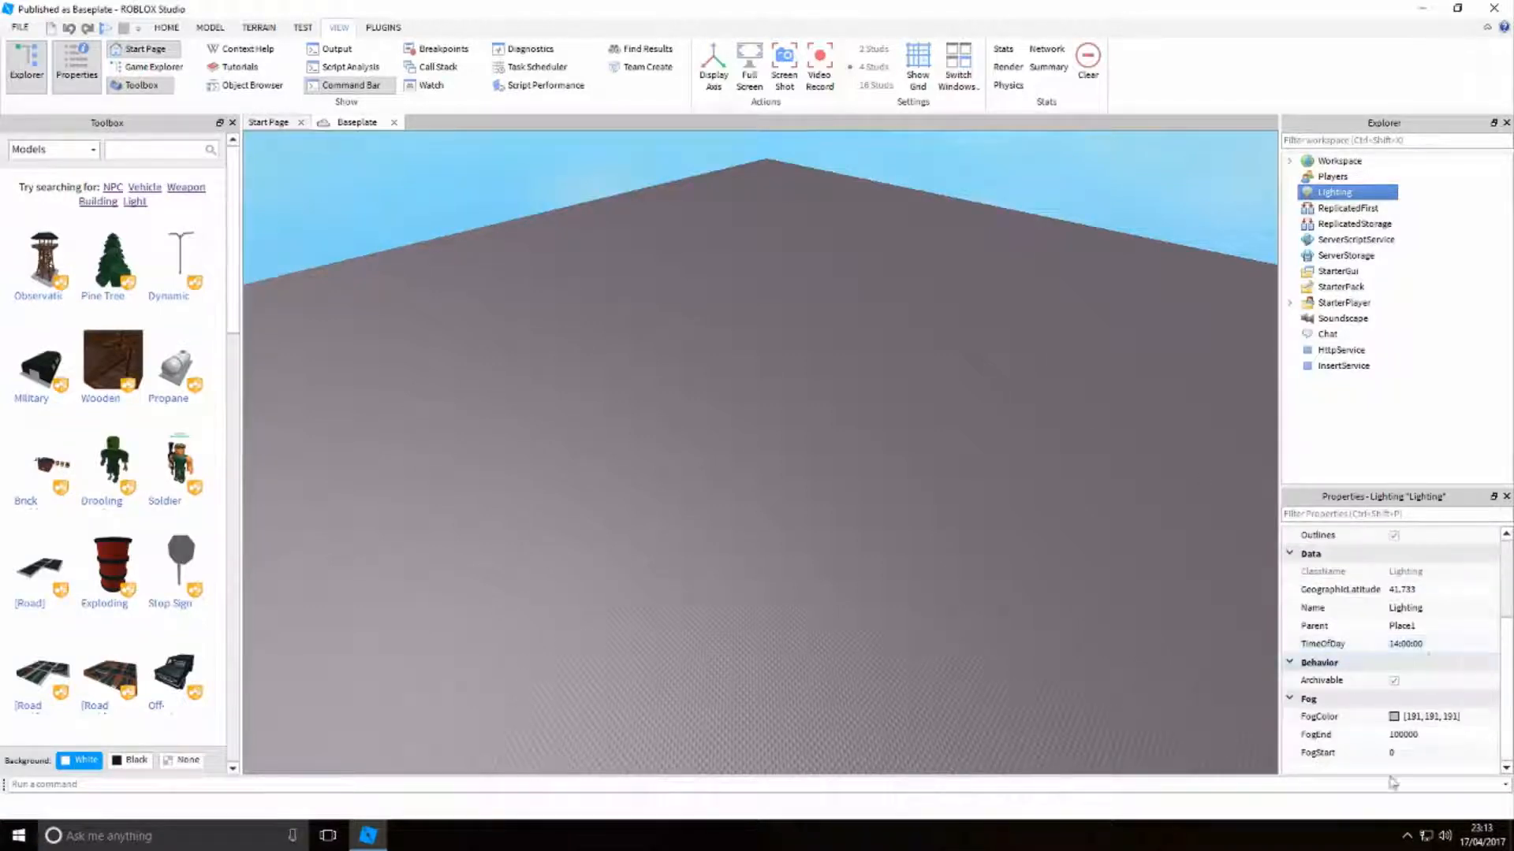
scroll(1417, 697, "up", 2)
scroll(1417, 697, "up", 2)
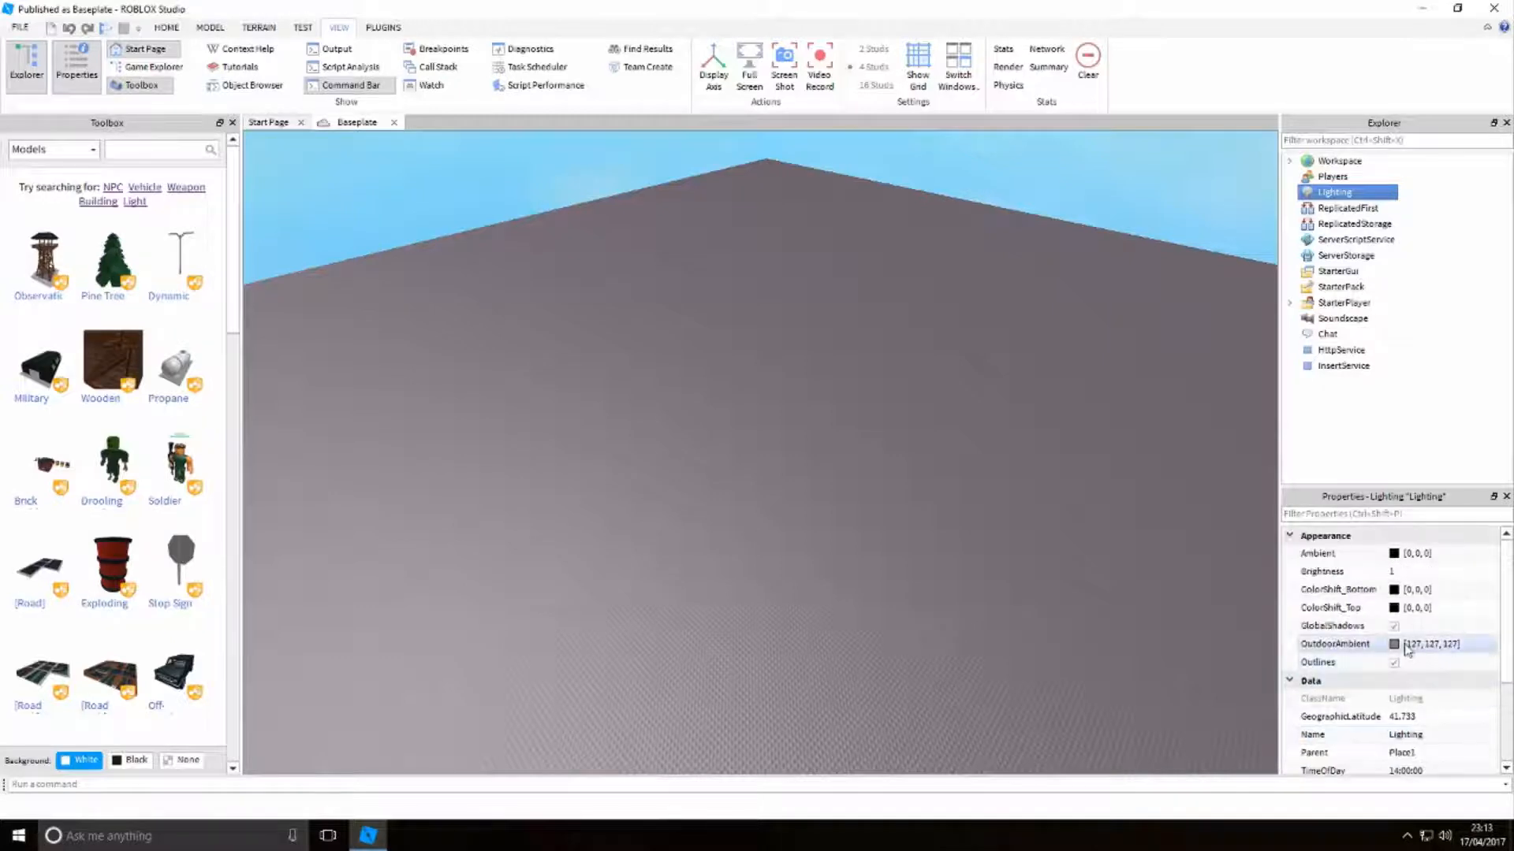
left_click(1433, 669)
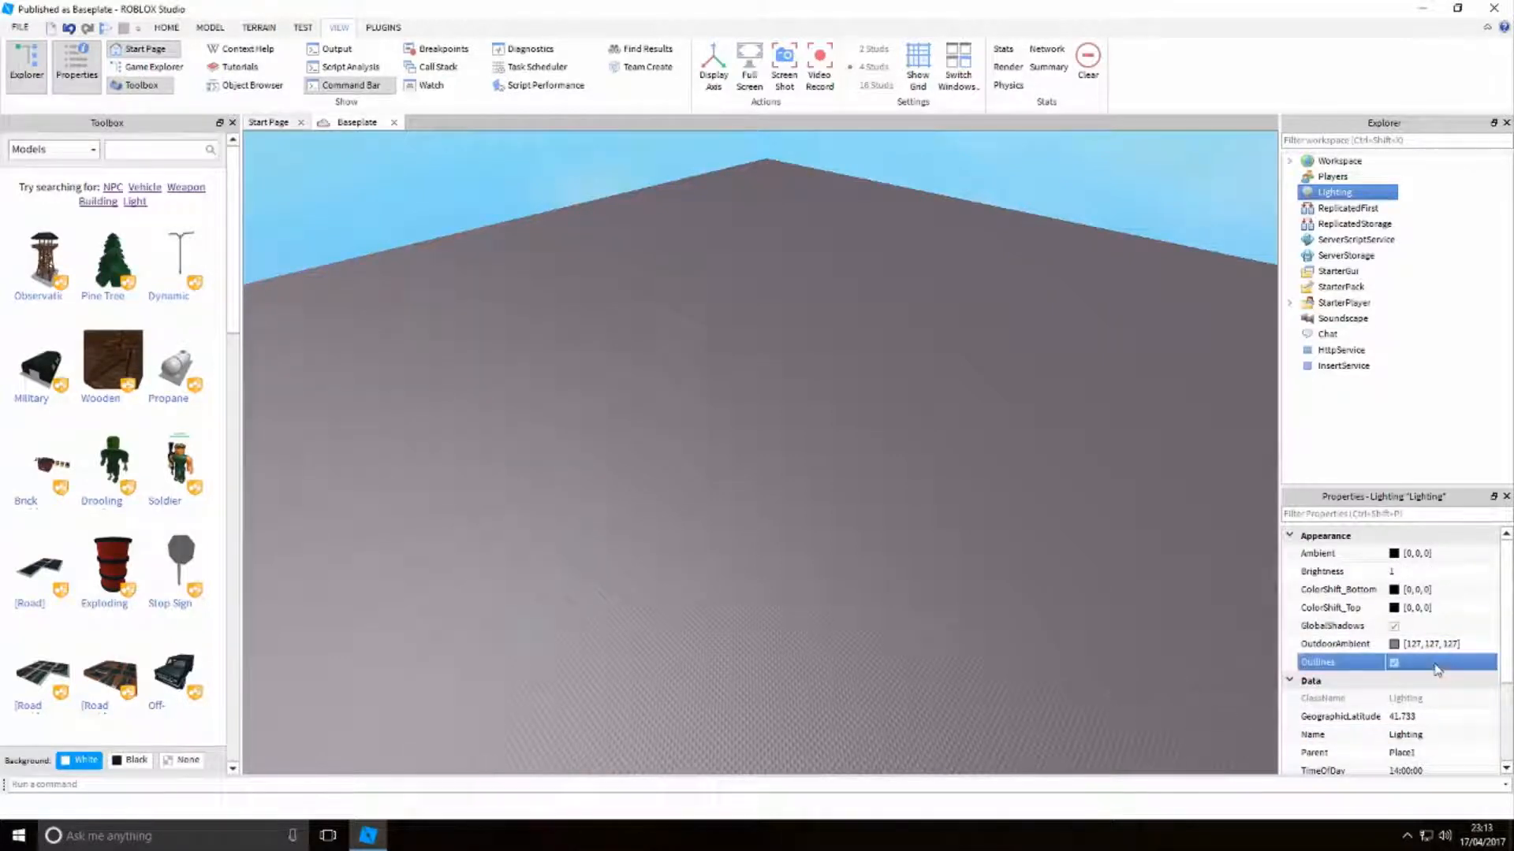
left_click(1048, 710)
right_click_drag(1048, 710, 1179, 598)
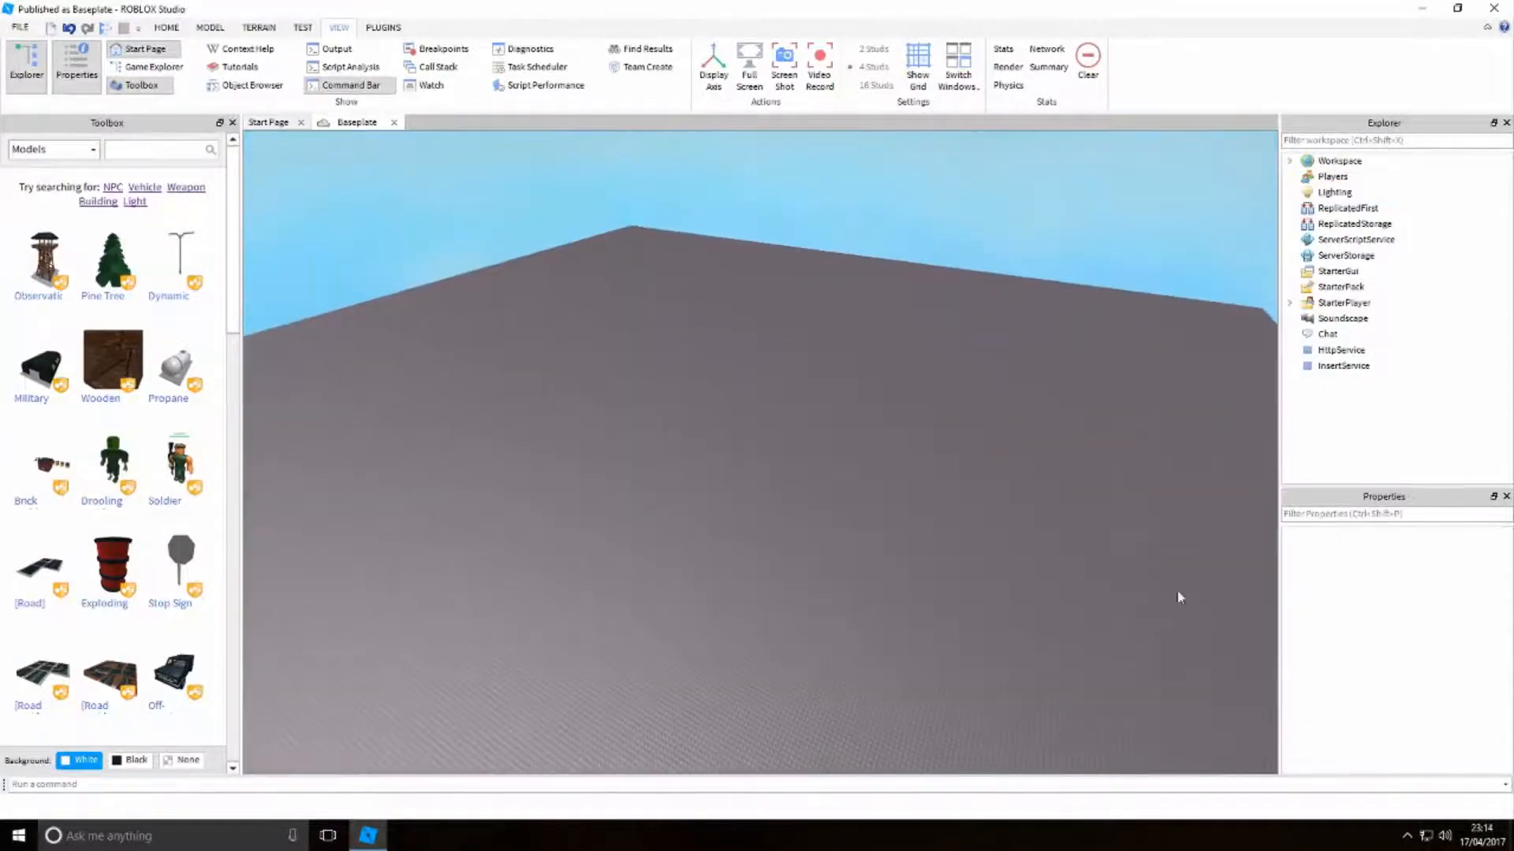
Reselect Lighting and make the Properties panel taller against the Explorer, with the fog properties in view
left_click(1335, 192)
left_click_drag(1414, 486, 1414, 446)
scroll(1425, 647, "down", 3)
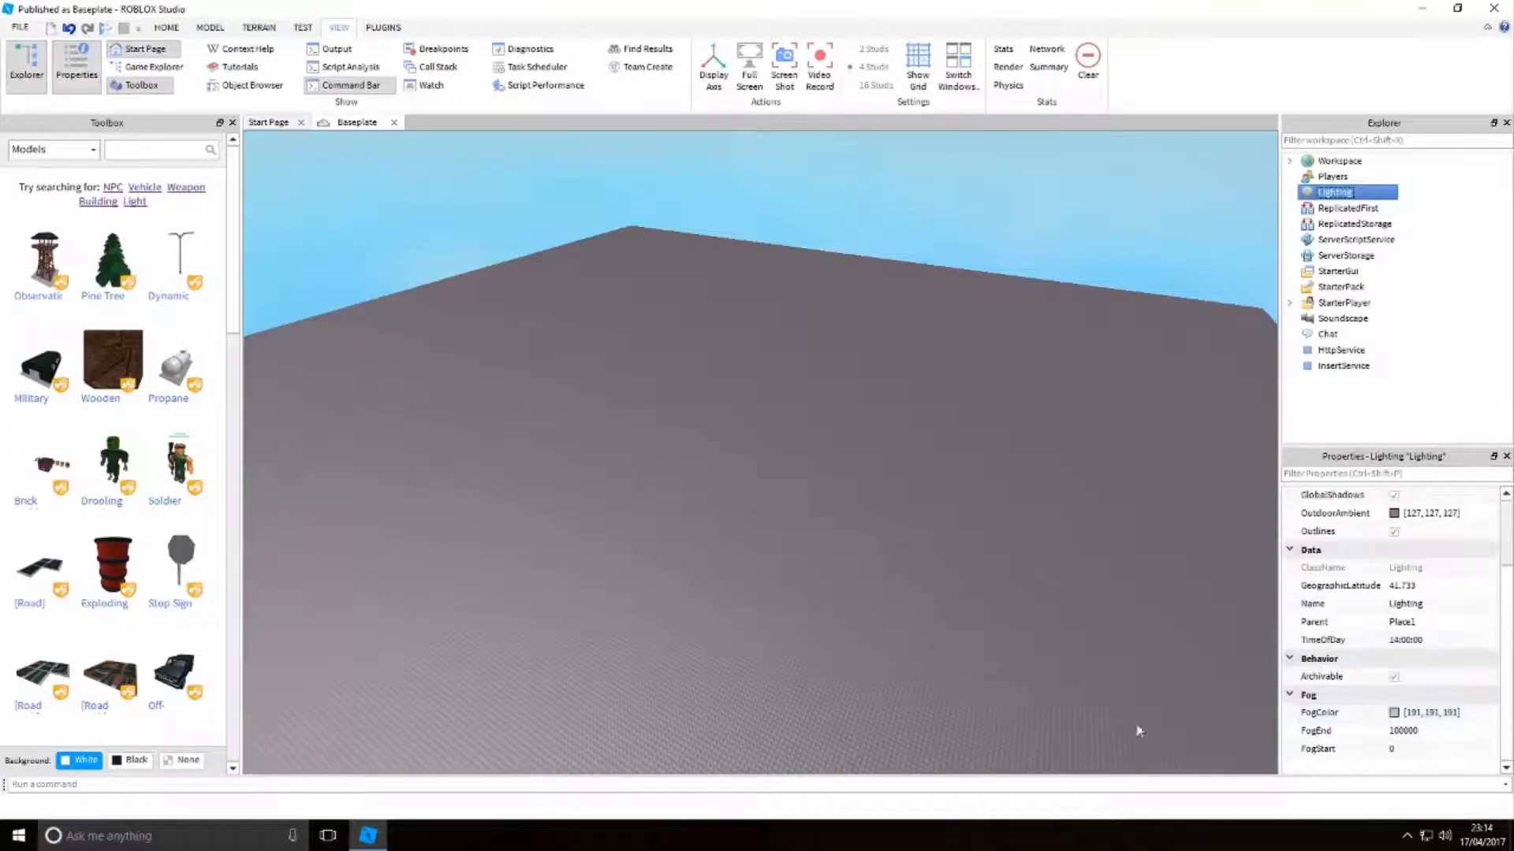
right_click_drag(734, 706, 731, 699)
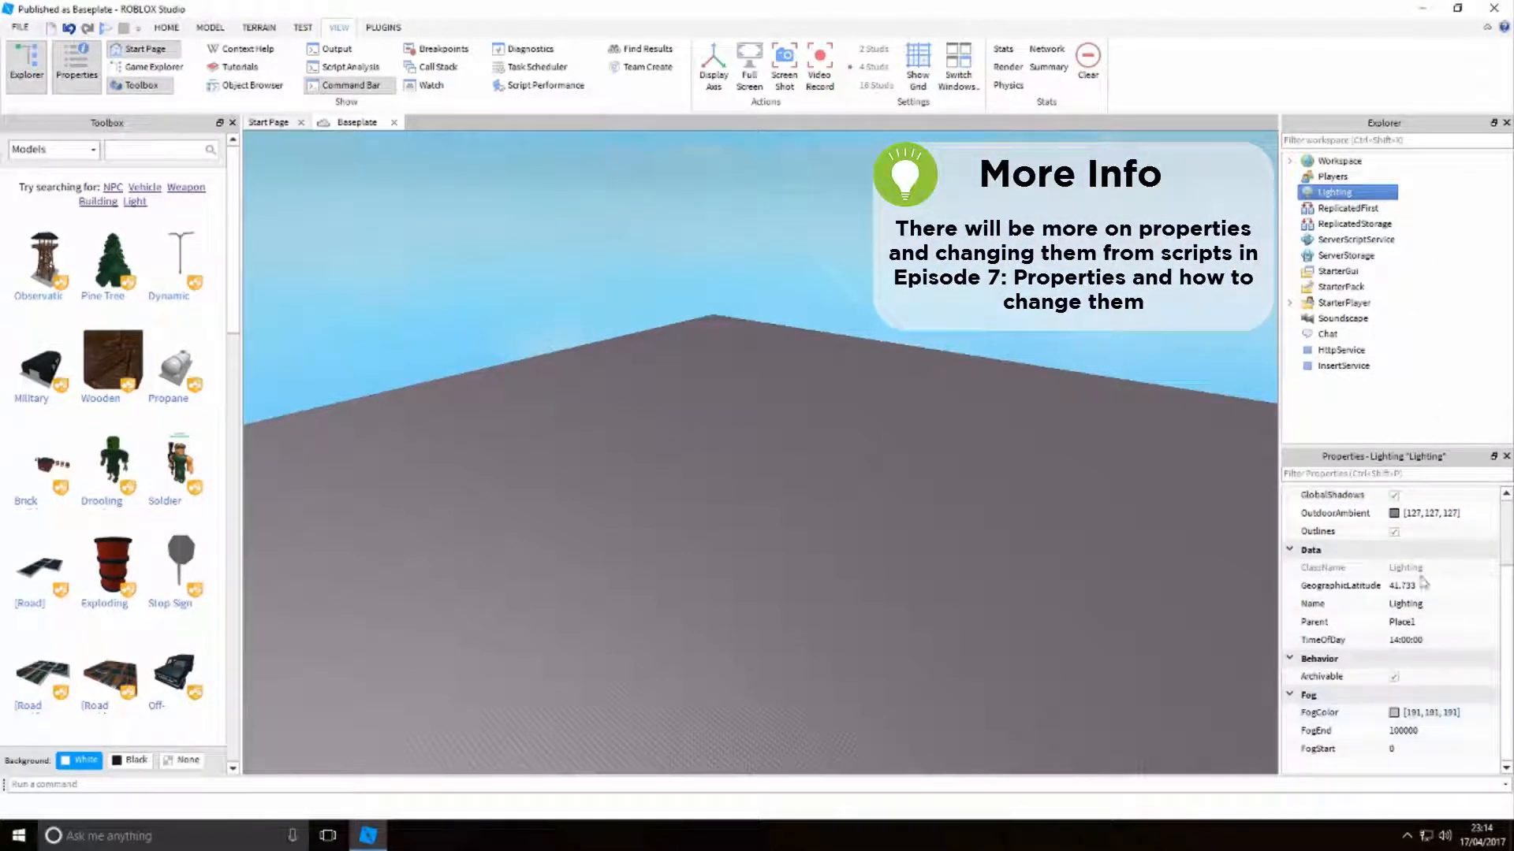
Set the Lighting service's FogEnd to 500 and check the fog close to the baseplate's surface
left_click(1336, 192, "ctrl")
left_click(1337, 192)
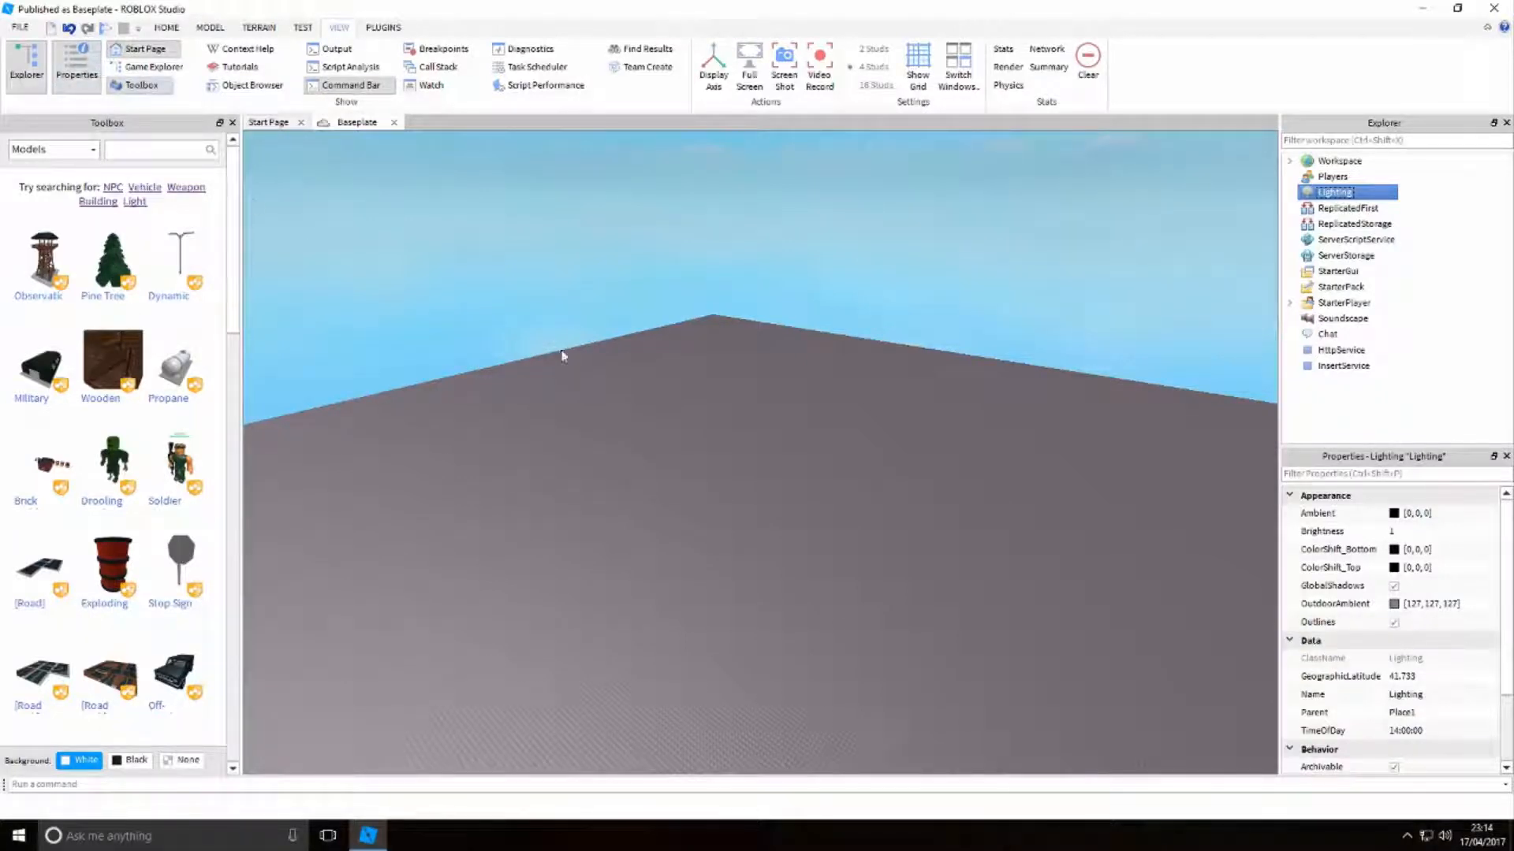
left_click(1402, 193)
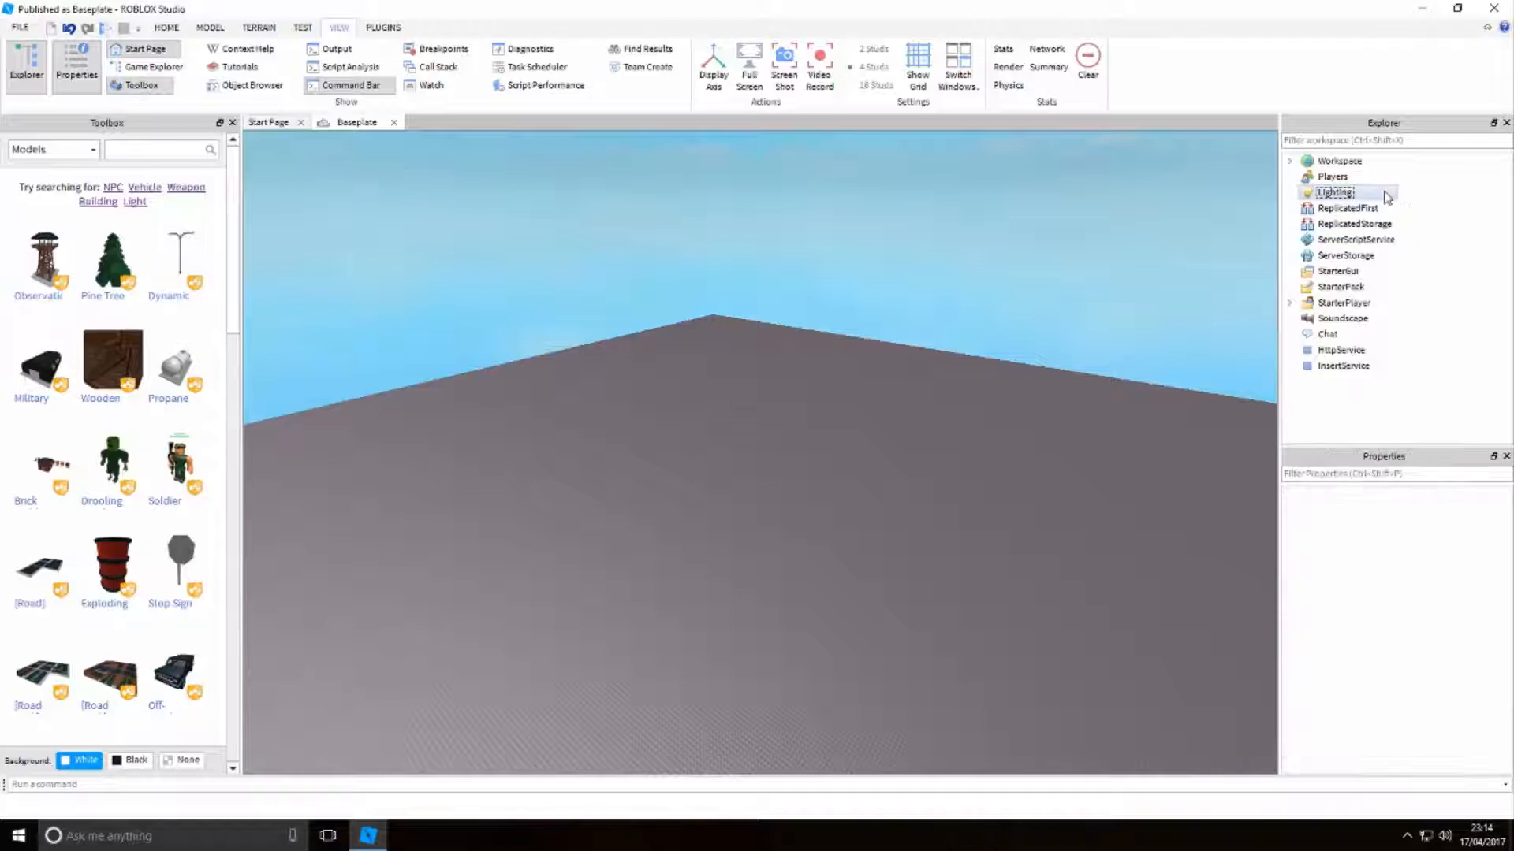
left_click(1385, 191)
scroll(1432, 615, "down", 3)
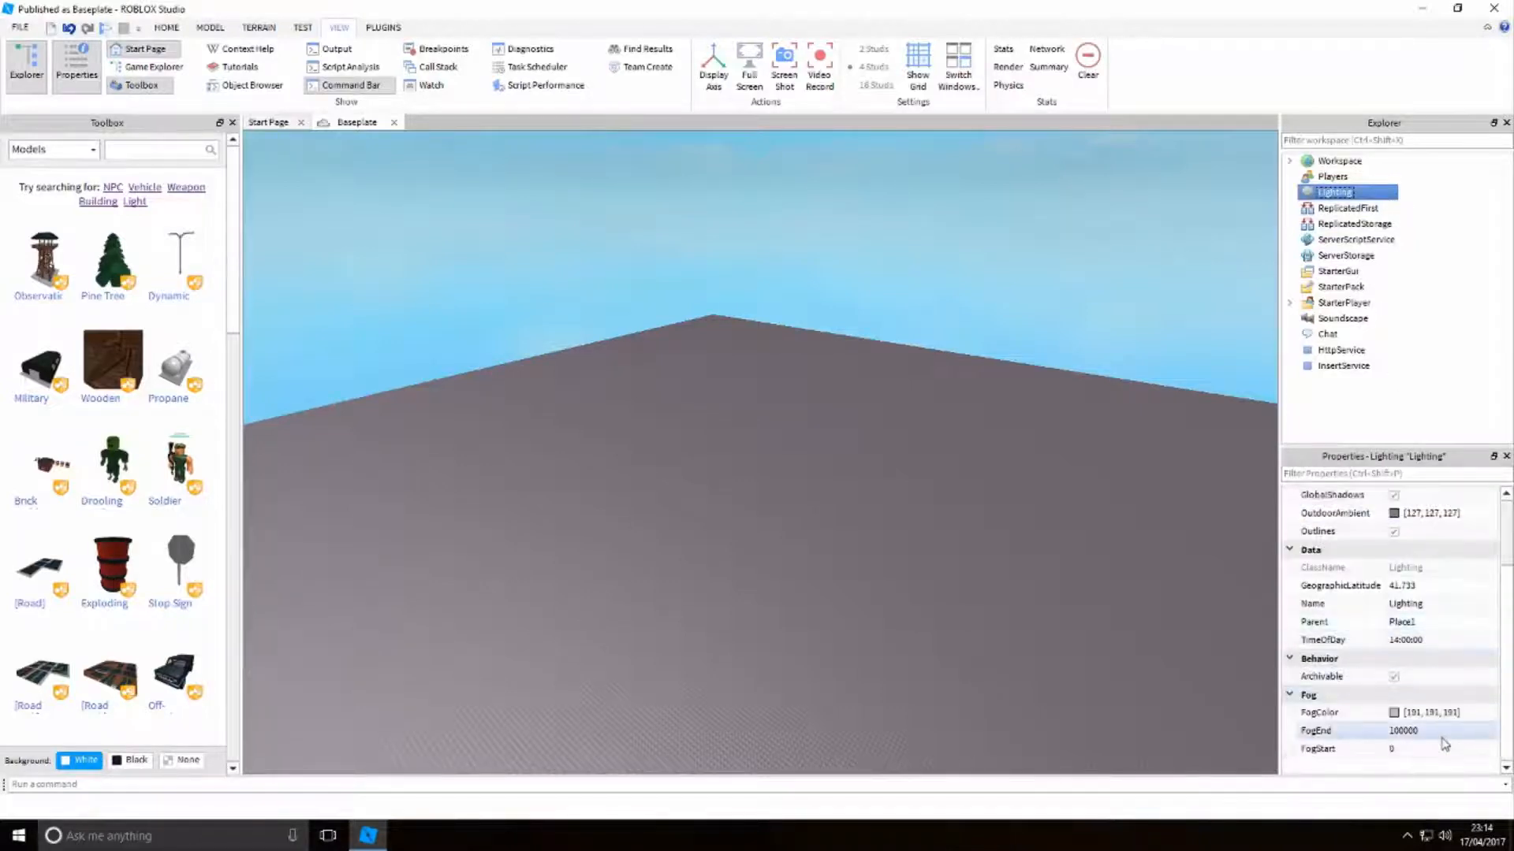
left_click(1442, 733)
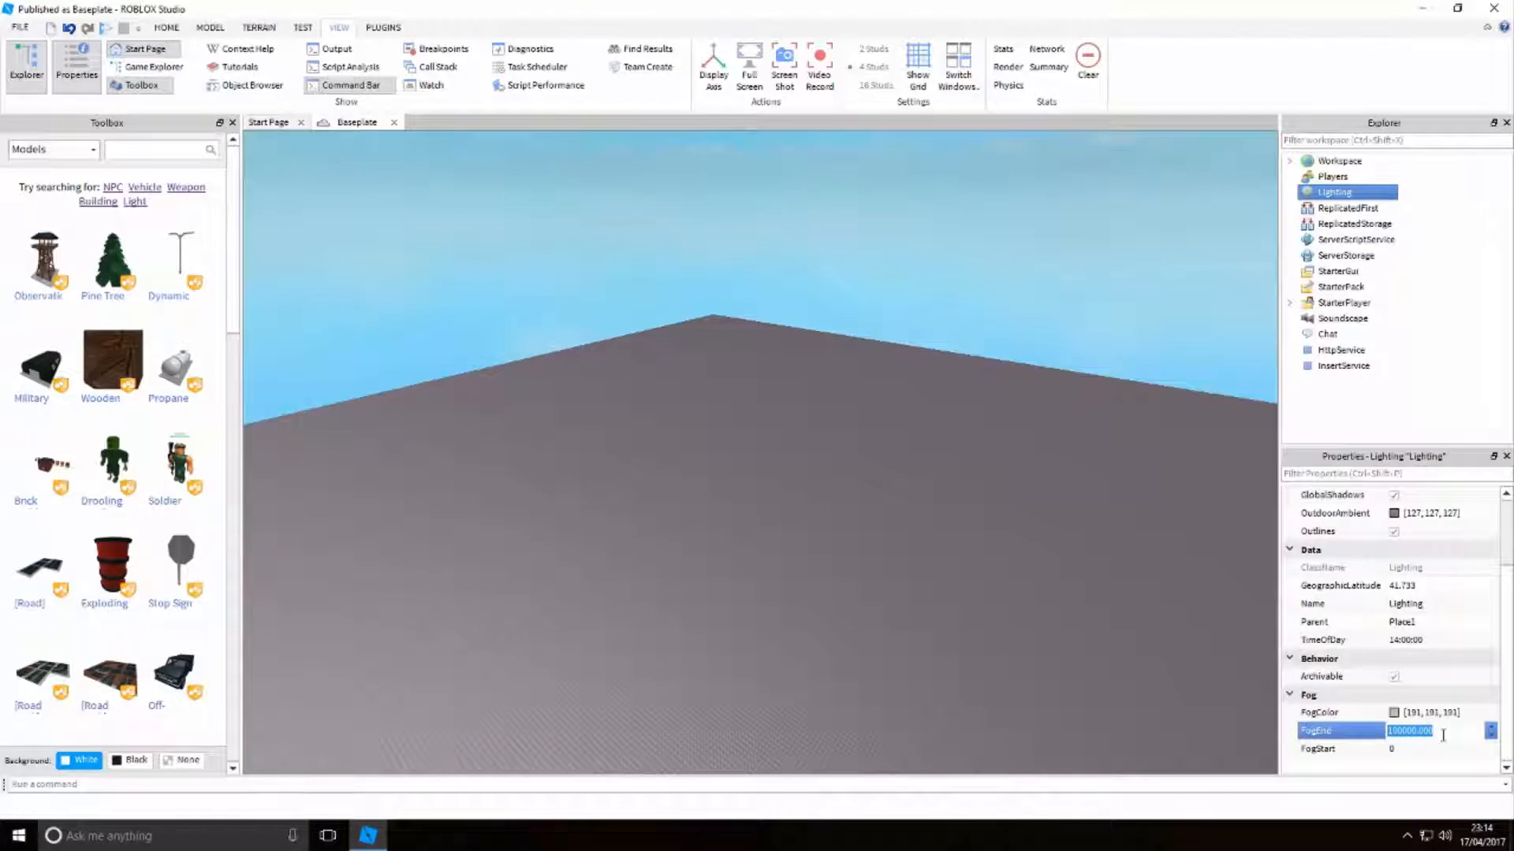
type("500")
key("Return")
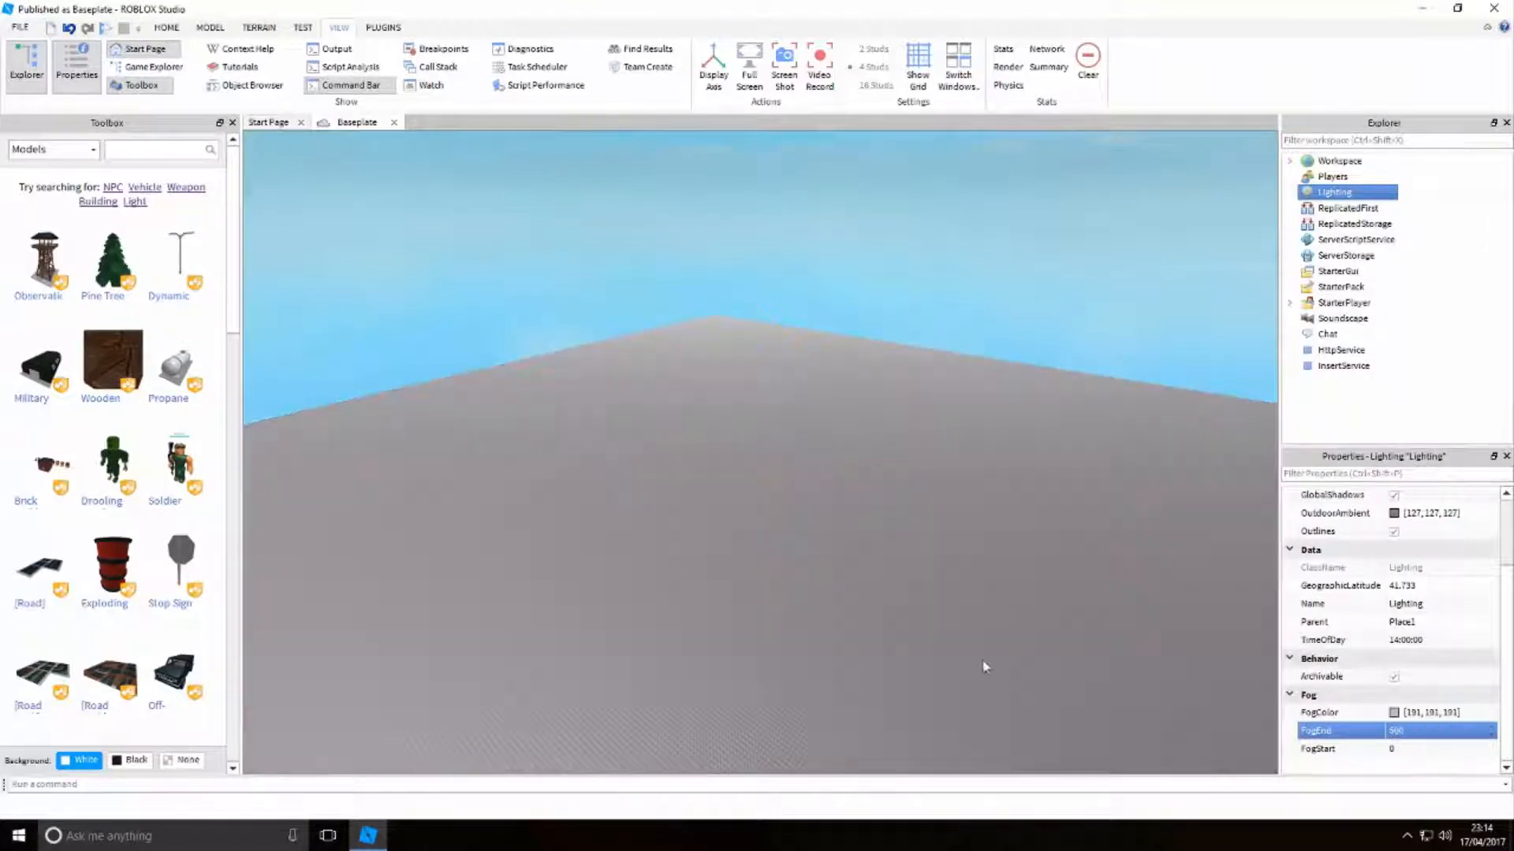
scroll(992, 648, "up", 6)
right_click_drag(992, 648, 1002, 656)
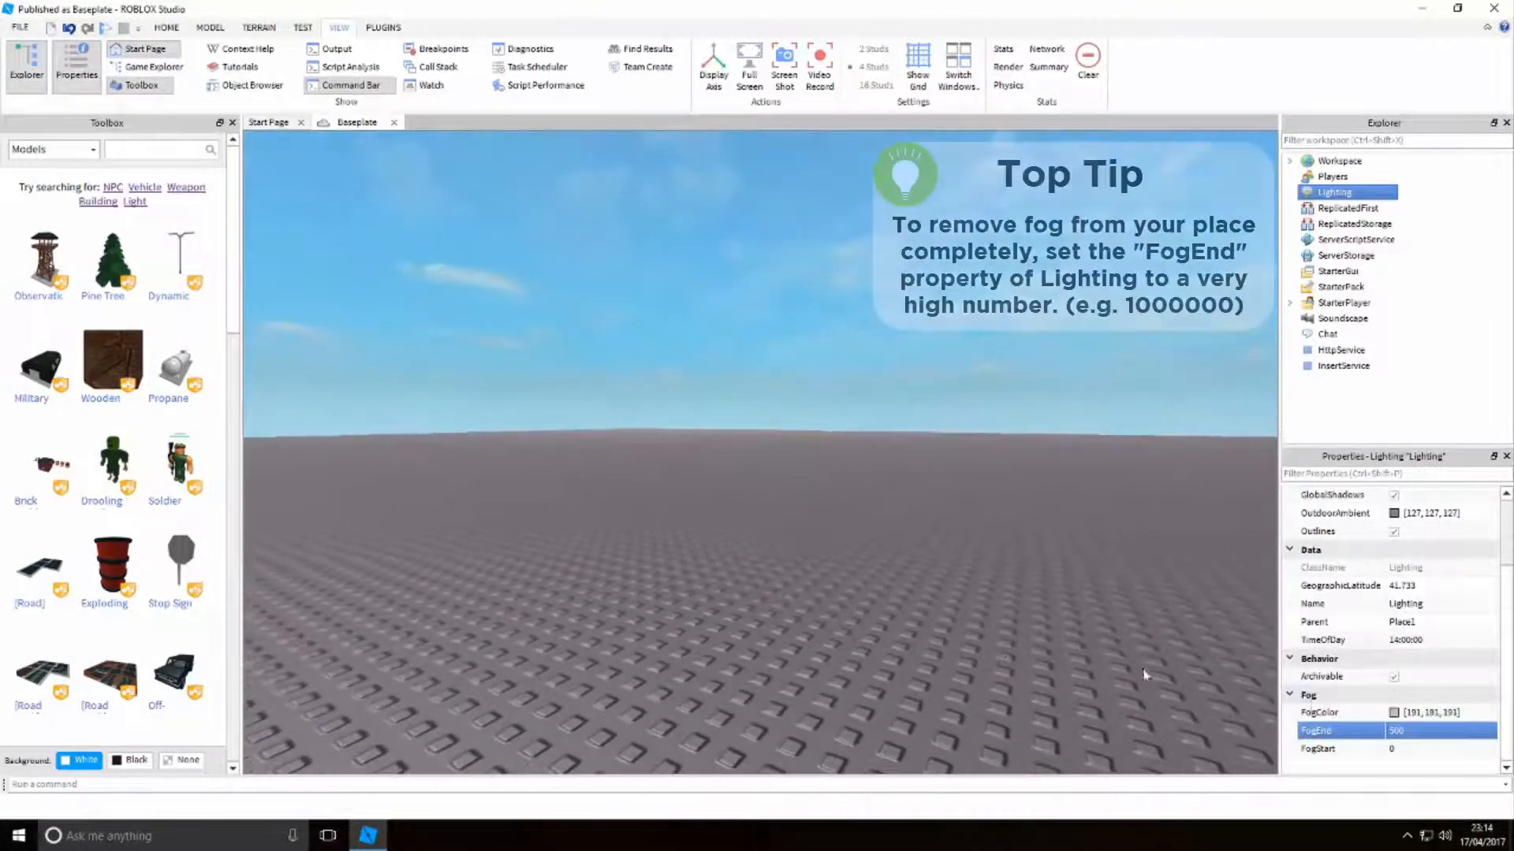
Reduce the Lighting service's FogEnd to 100 and then to 10 to thicken the fog
left_click(1419, 731)
type("100")
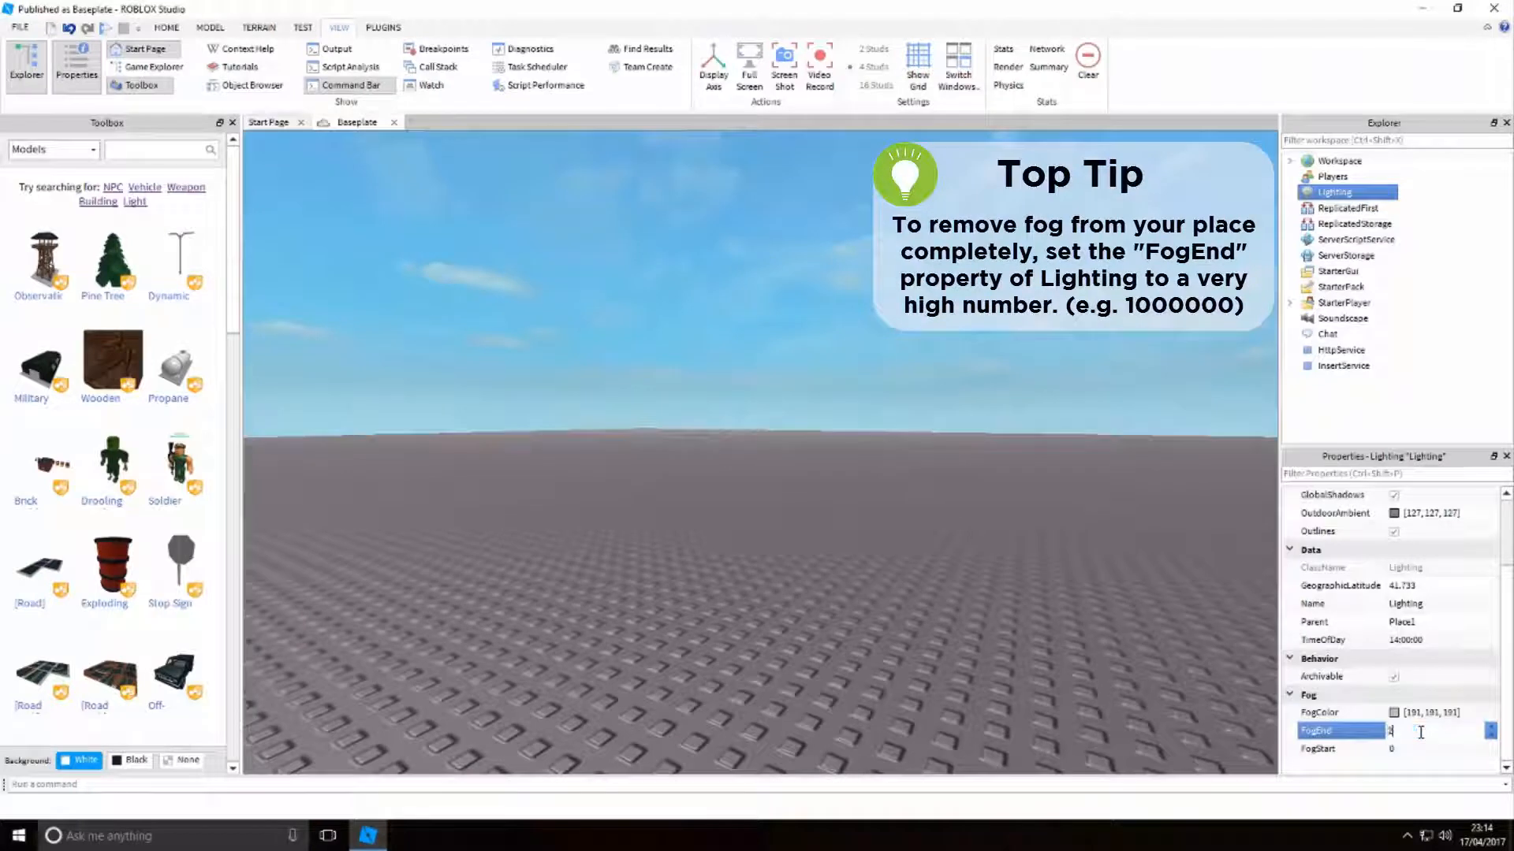
key("Return")
type("10")
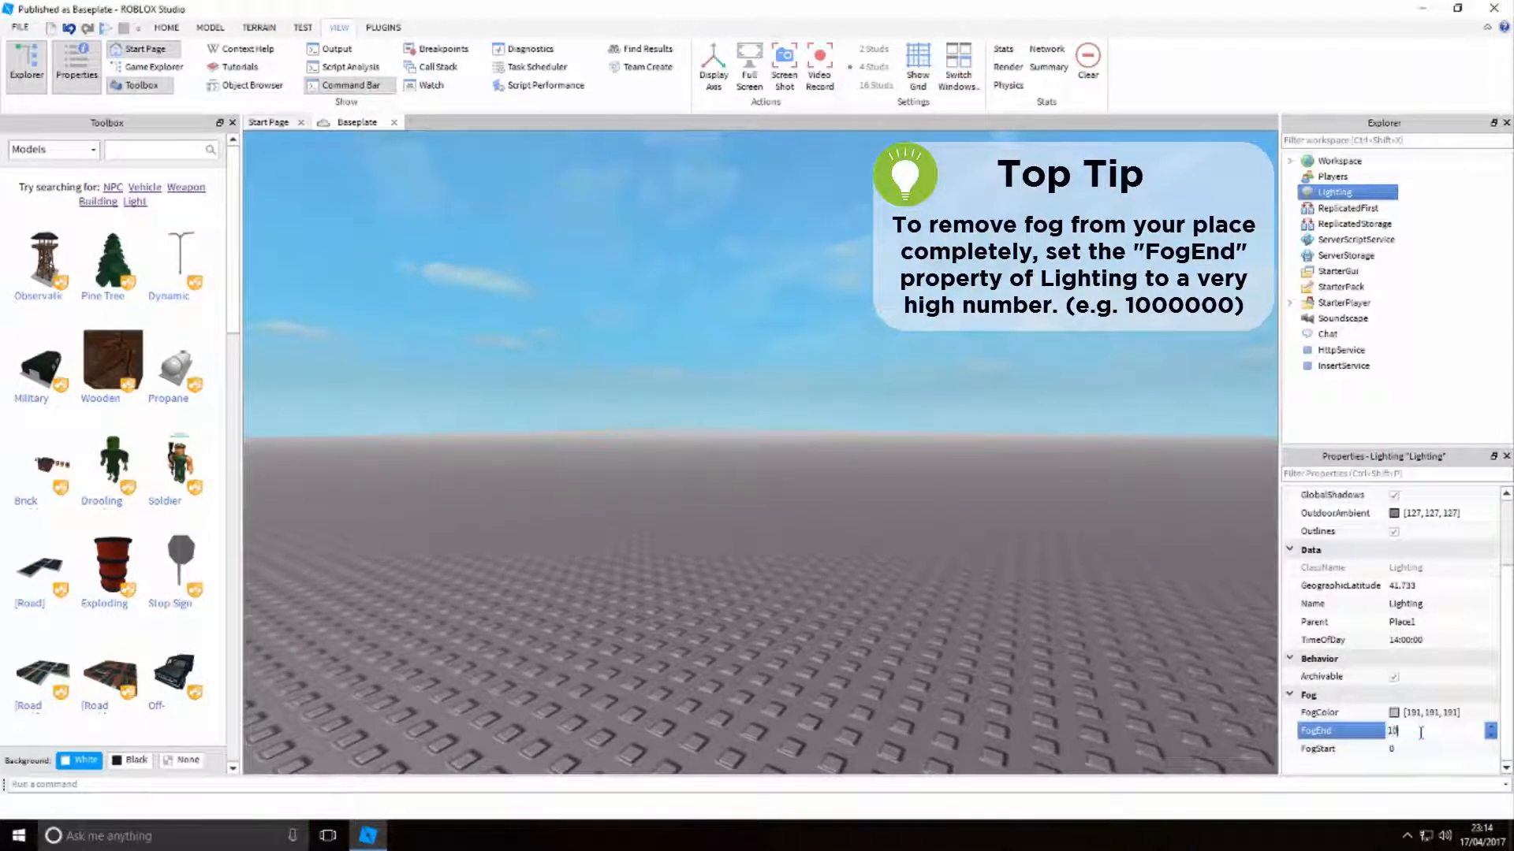
key("Return")
left_click(1420, 732)
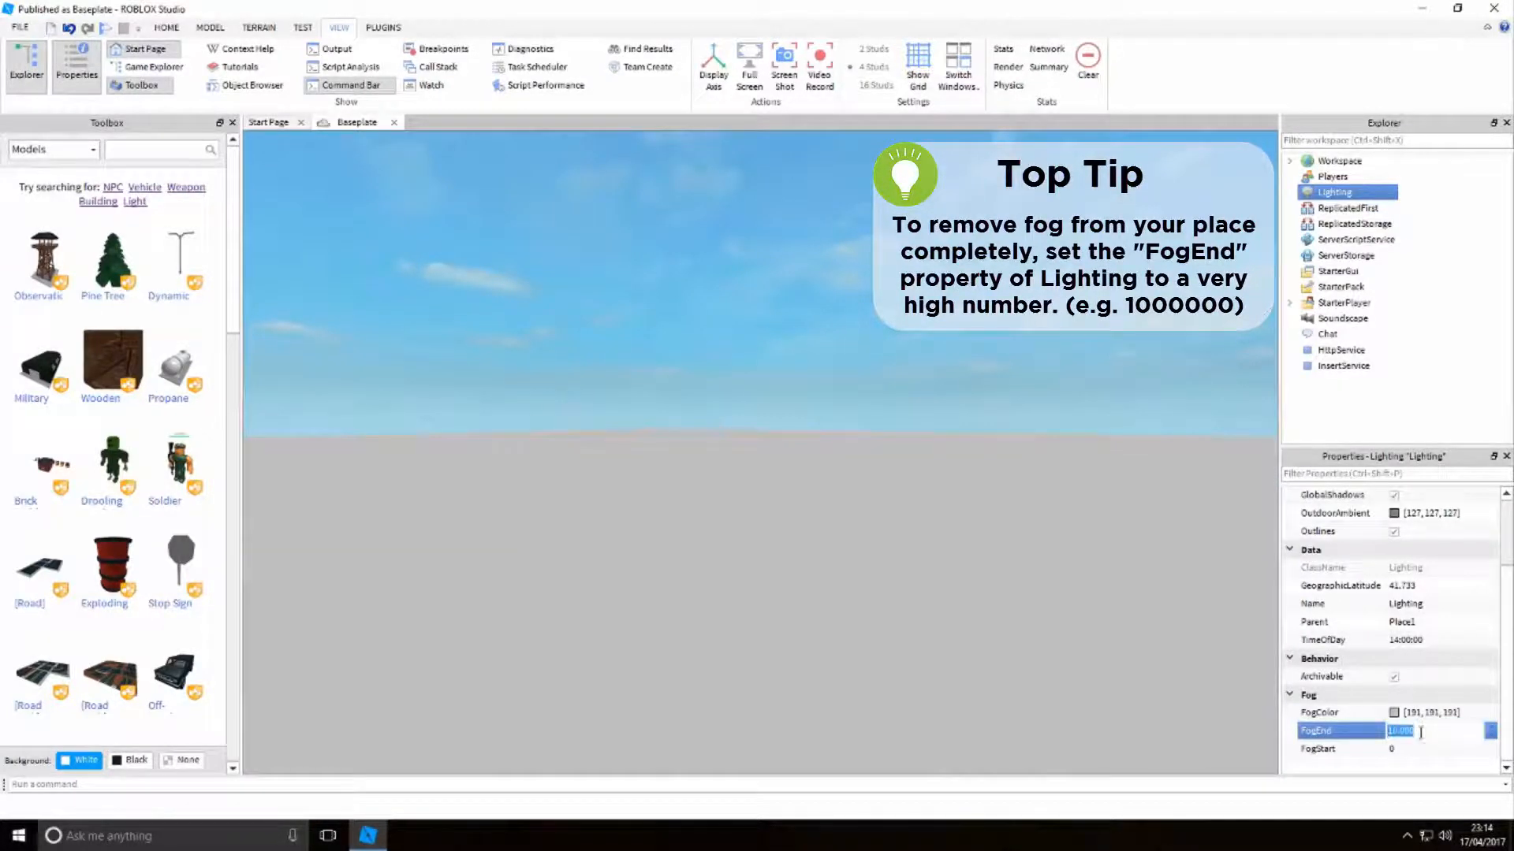
type("1000000000")
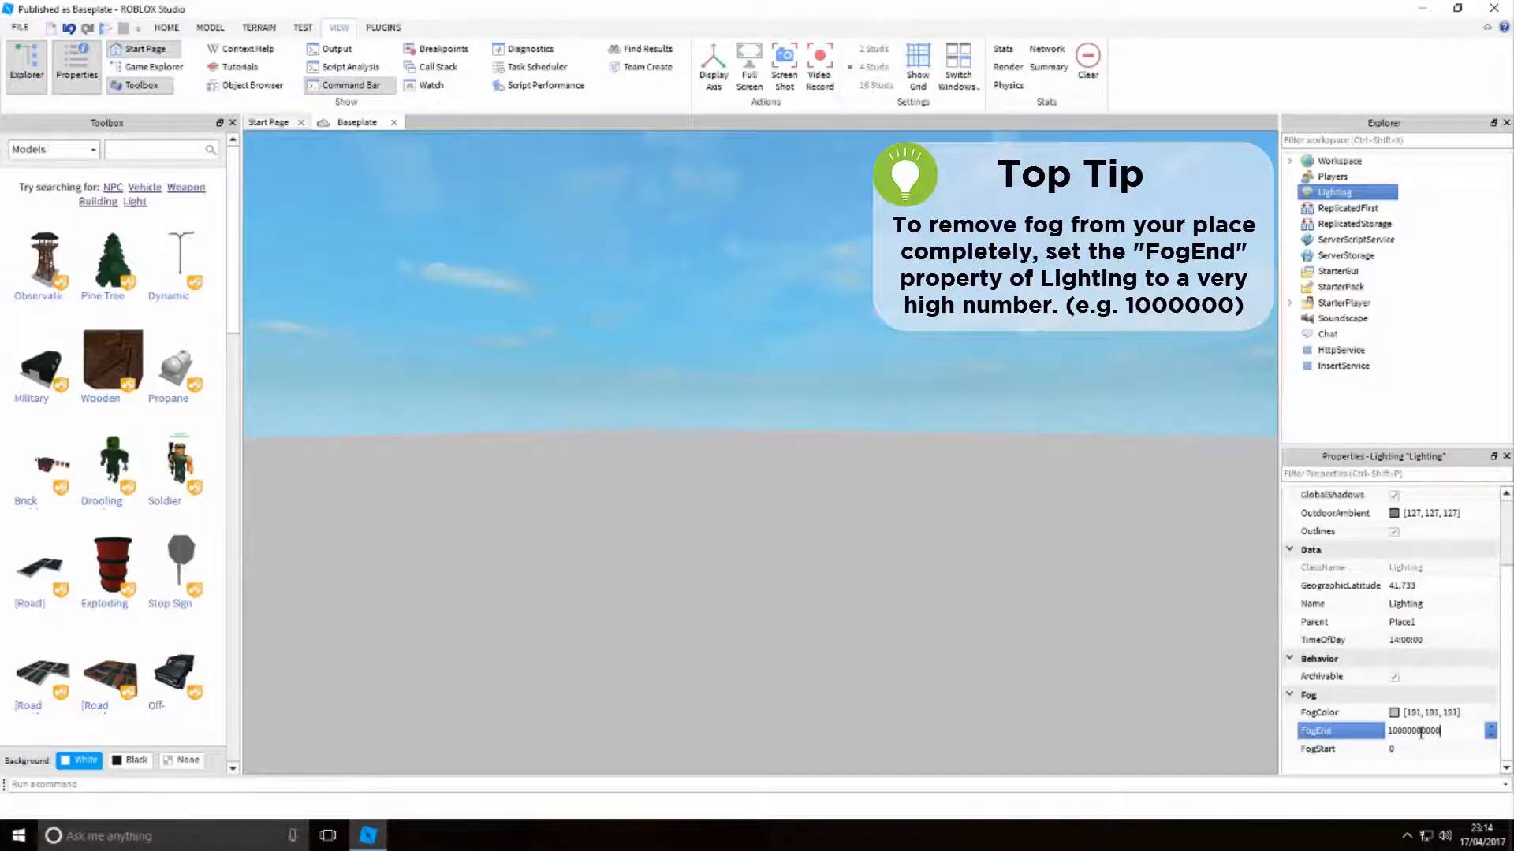
key("Return")
left_click(1105, 581)
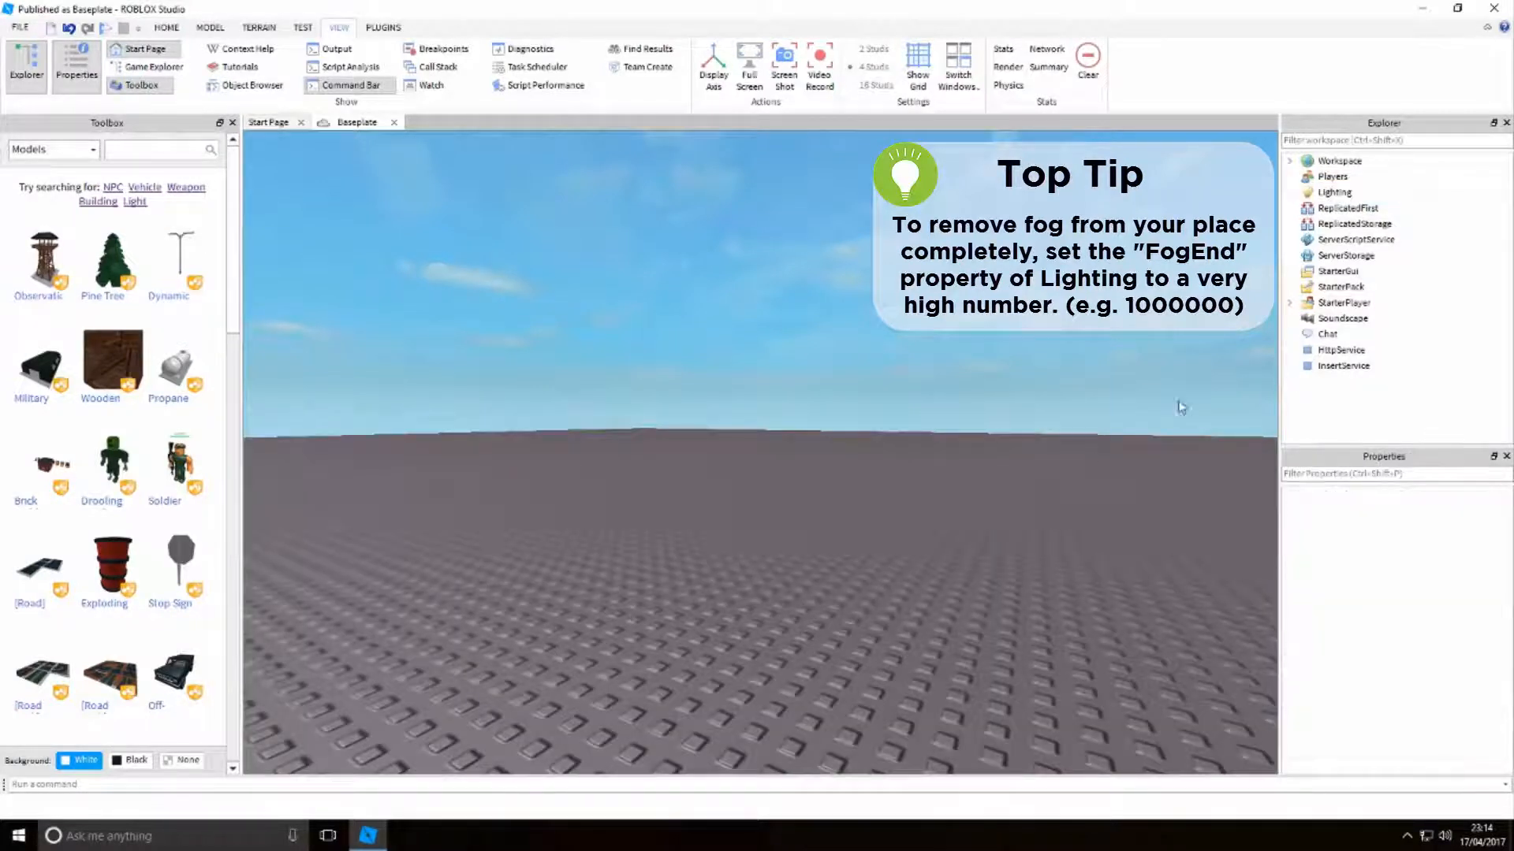
Inspect the ServerStorage and ServerScriptService services and clear the selection
left_click(1424, 251)
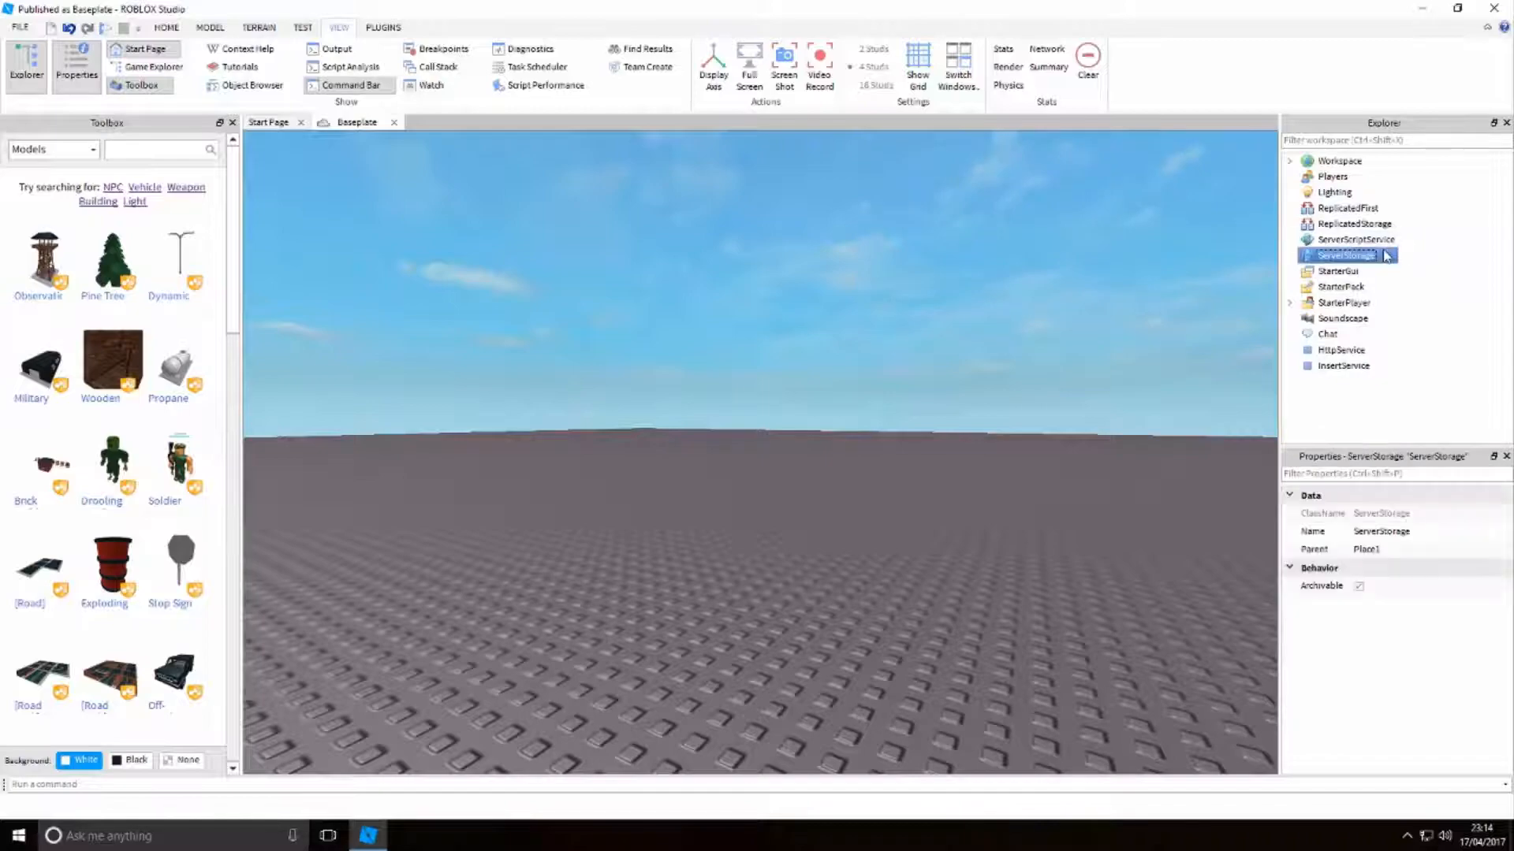
left_click(1408, 240)
left_click(1408, 243, "ctrl")
right_click_drag(834, 384, 834, 385)
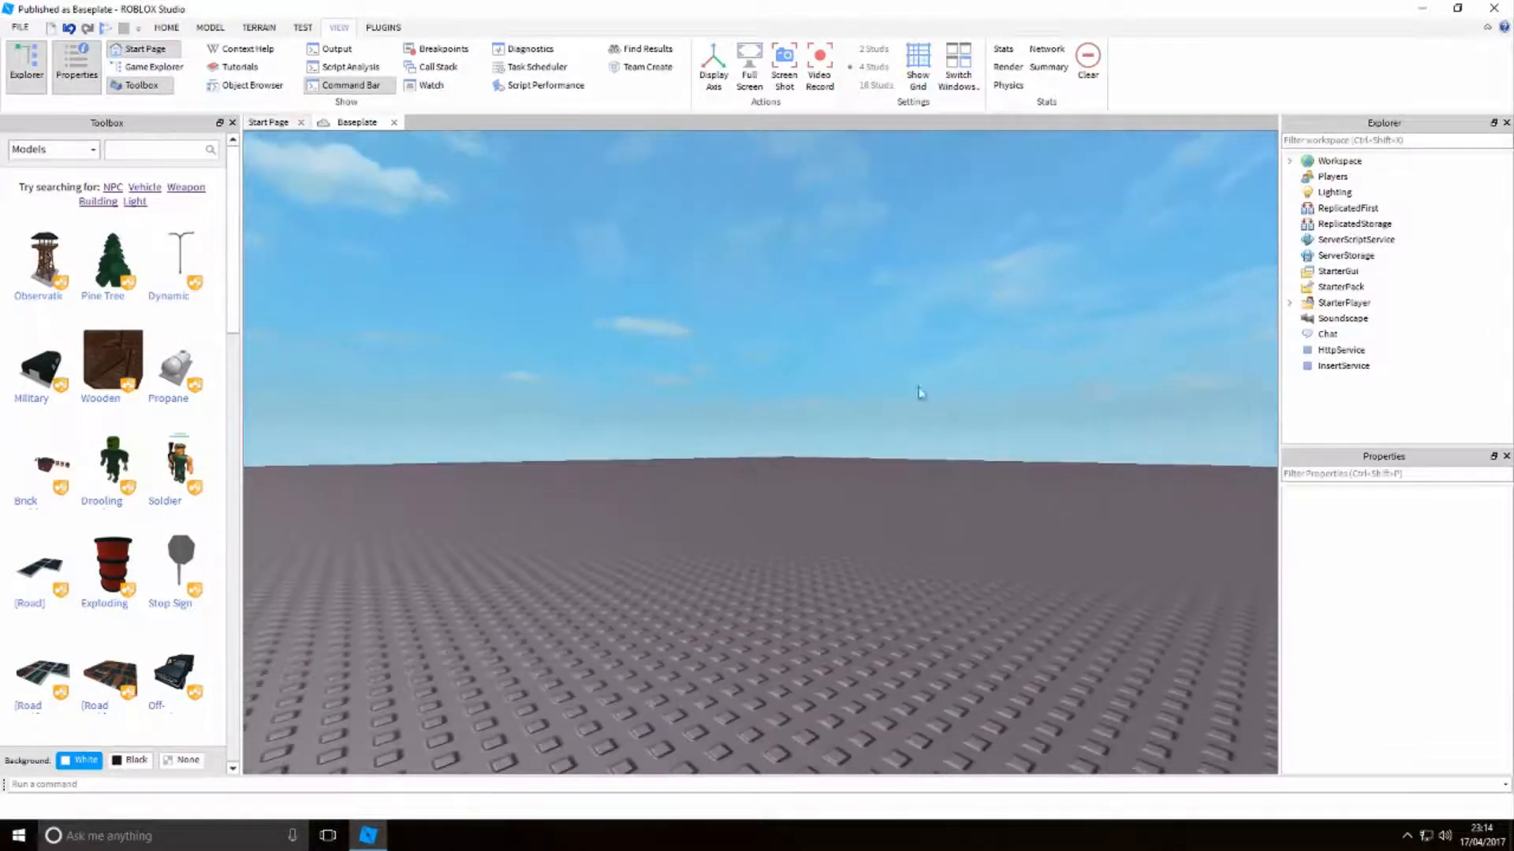
left_click(1460, 291)
left_click(291, 690)
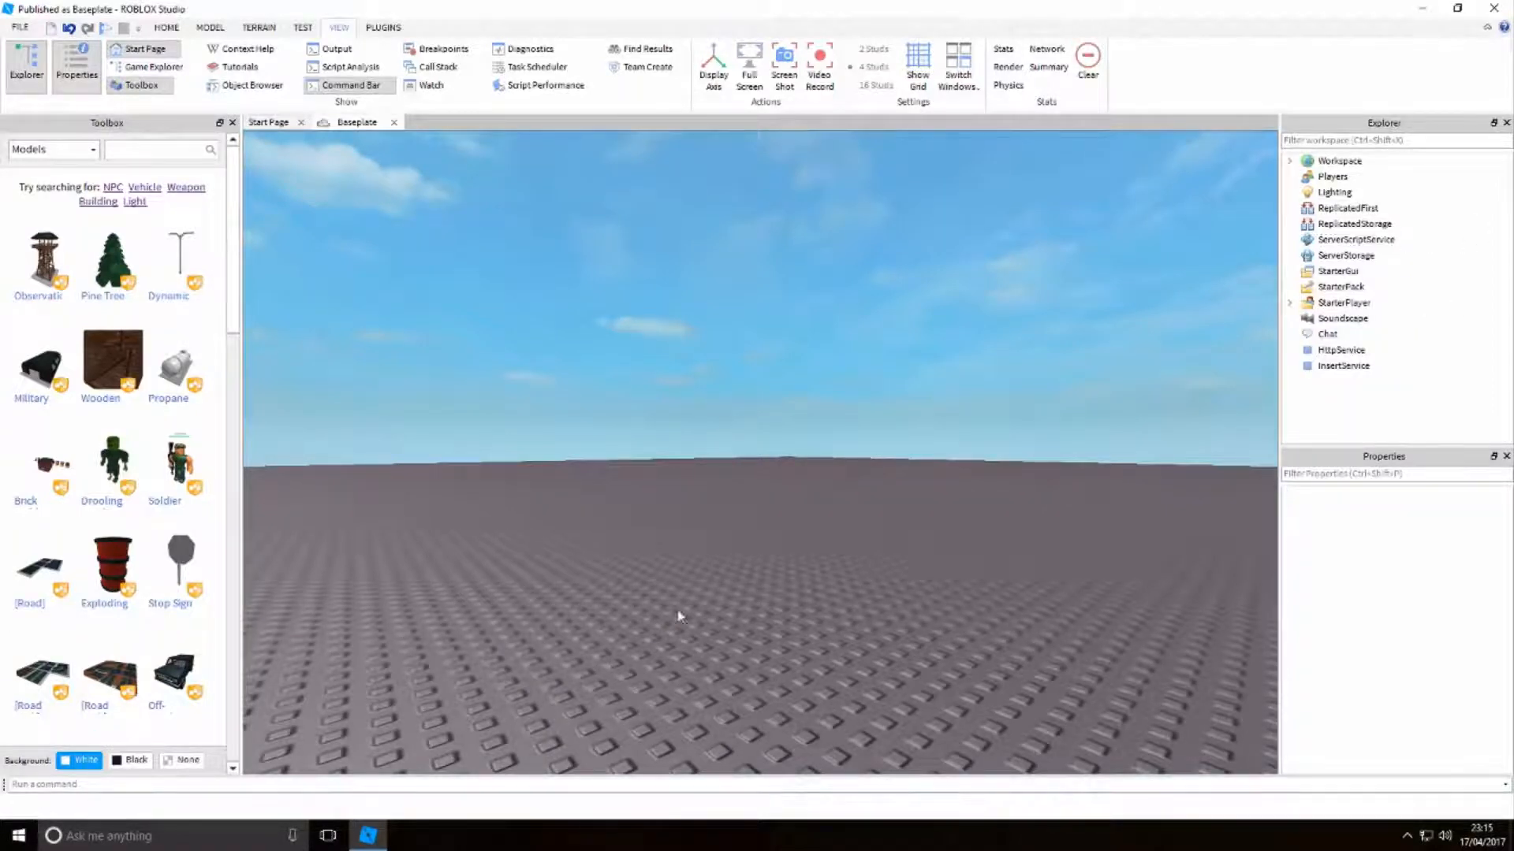
Inspect ReplicatedStorage and ReplicatedFirst, followed by another look at ServerScriptService and ServerStorage
left_click(1388, 224)
left_click(1409, 210)
left_click(1428, 223)
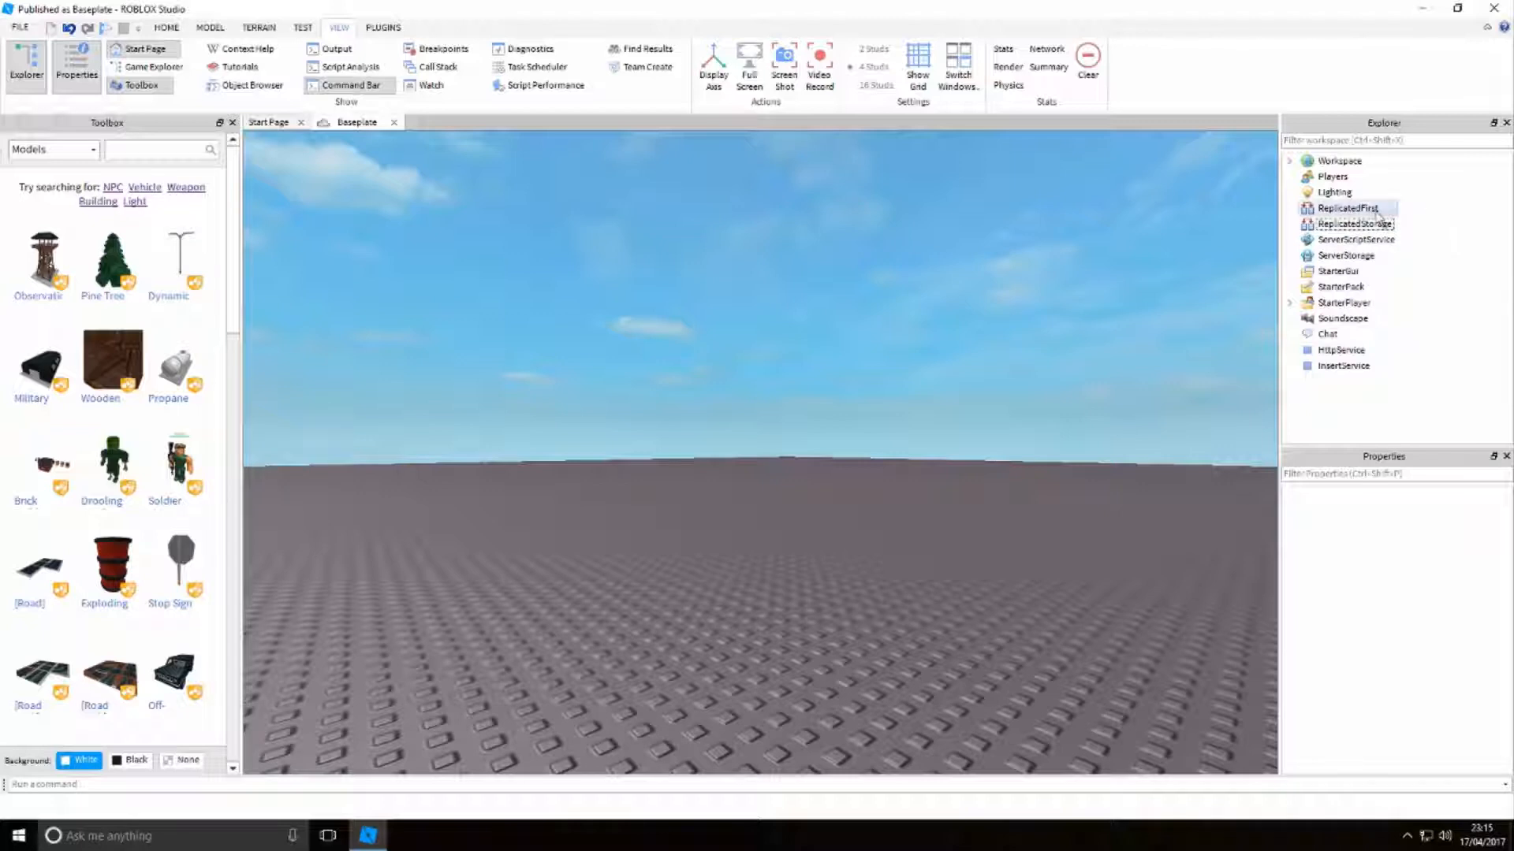
left_click(1364, 240)
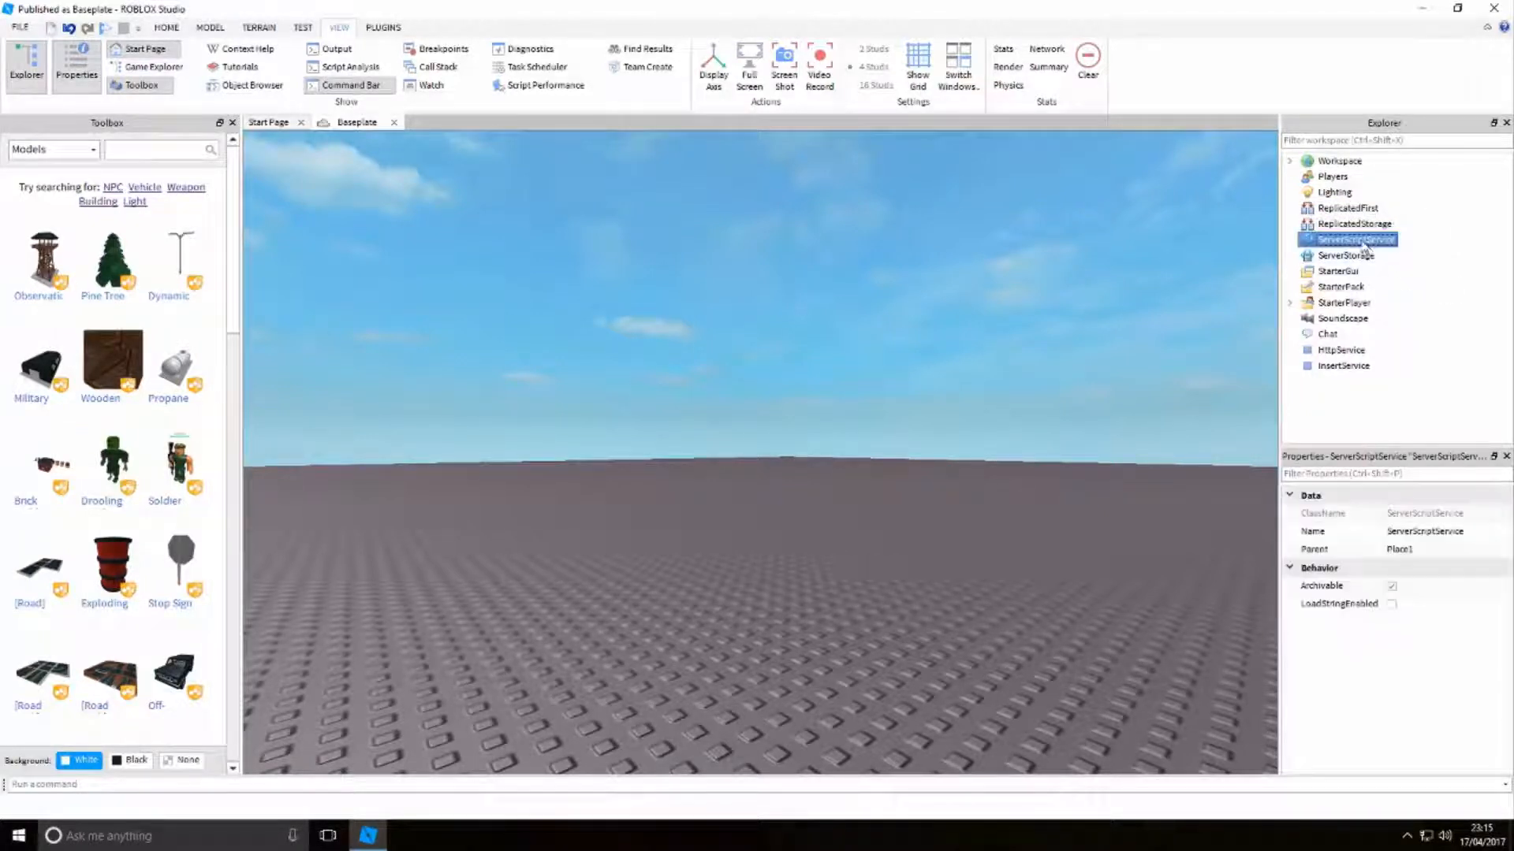
left_click(1372, 257)
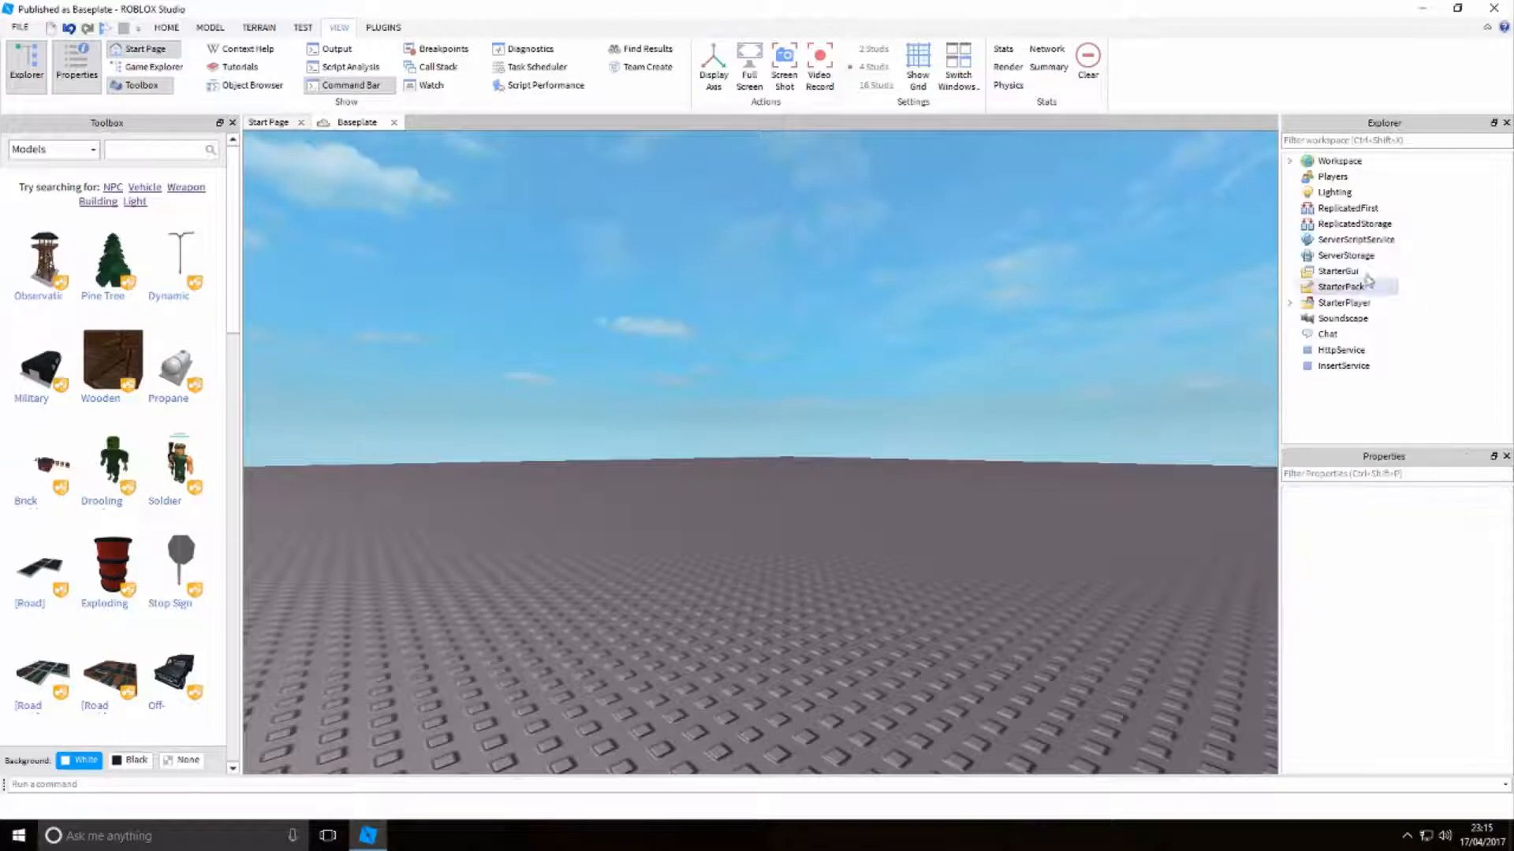
Inspect the properties of StarterGui, StarterPack, HttpService and Chat, and clear the selection
left_click(1363, 275)
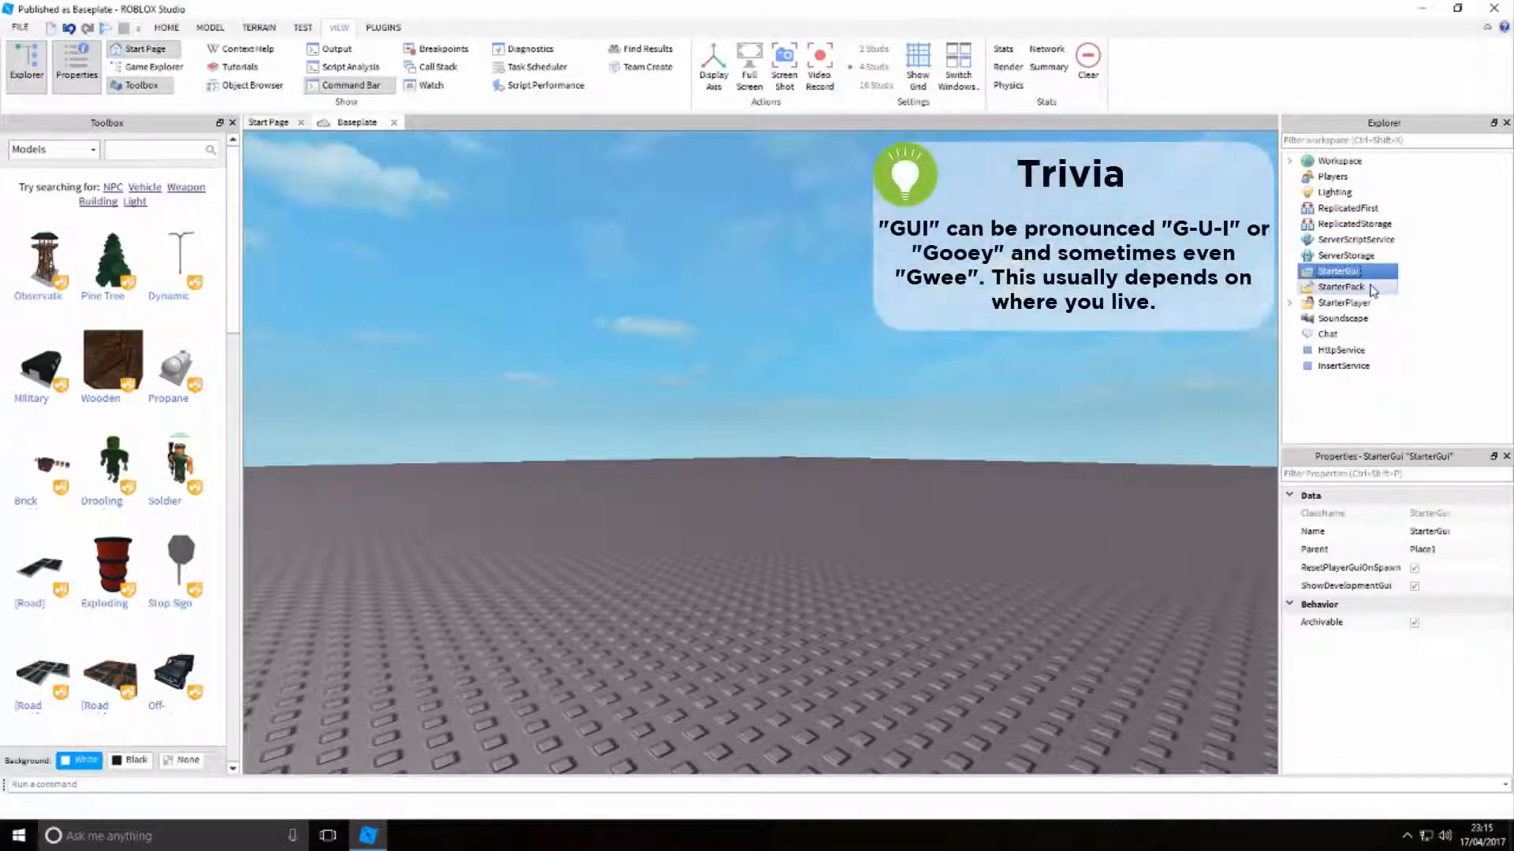
left_click(1460, 273)
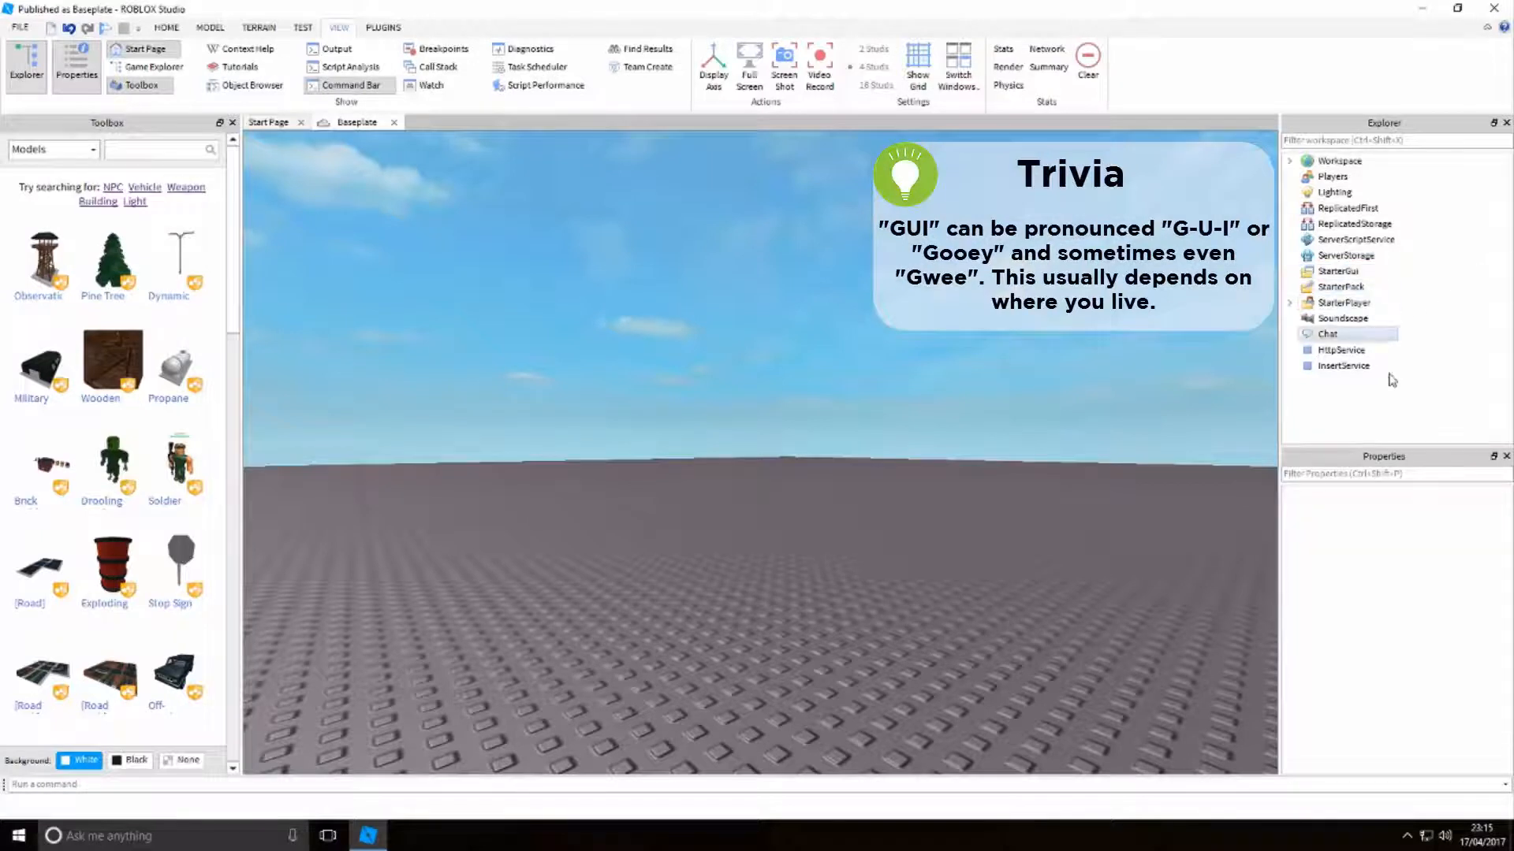
left_click(1341, 286)
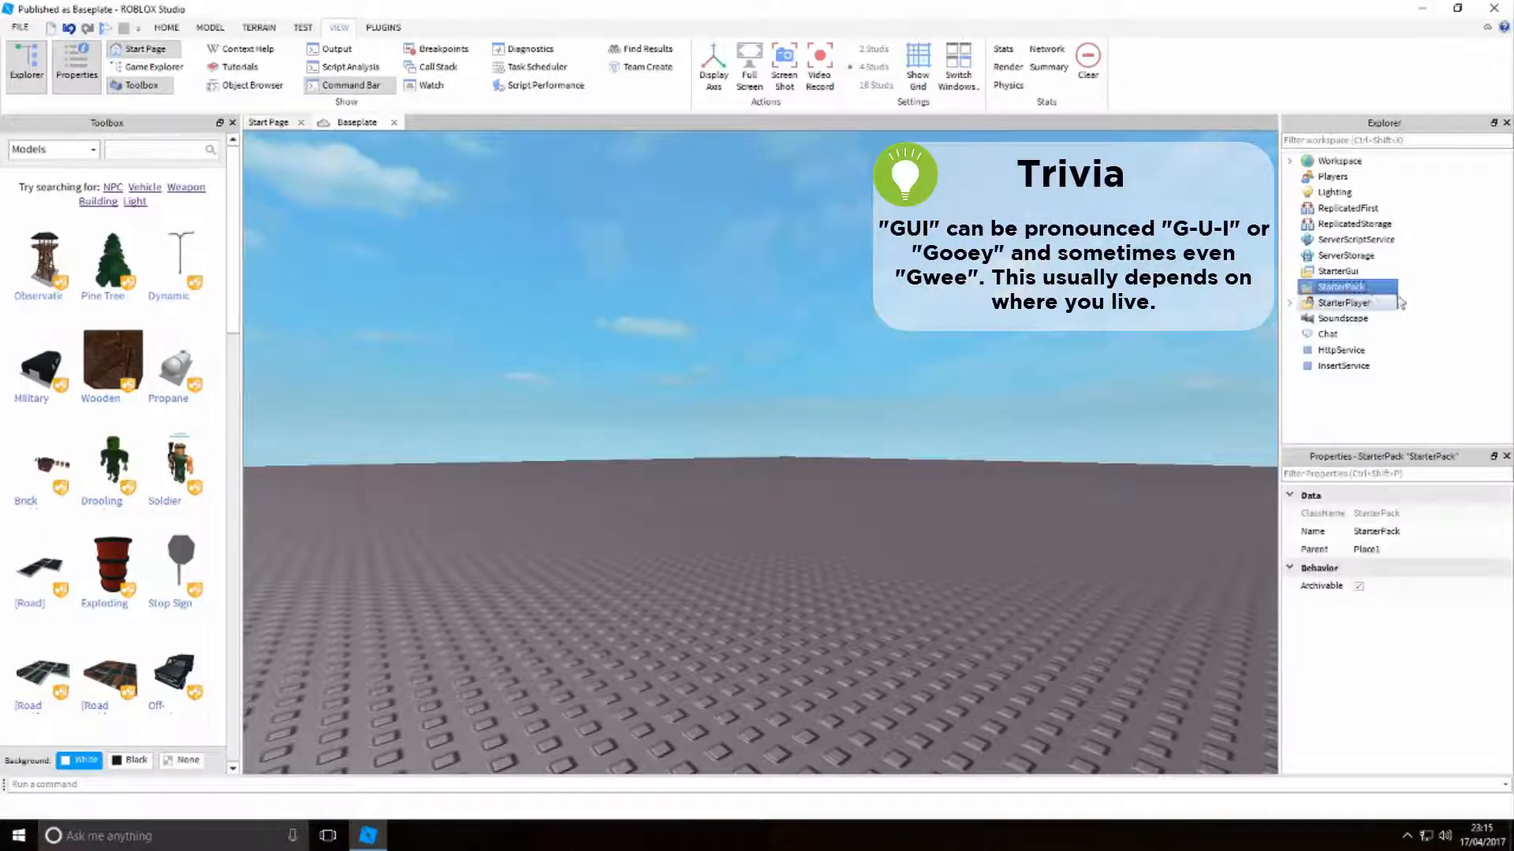
left_click(1372, 352)
left_click(1343, 335)
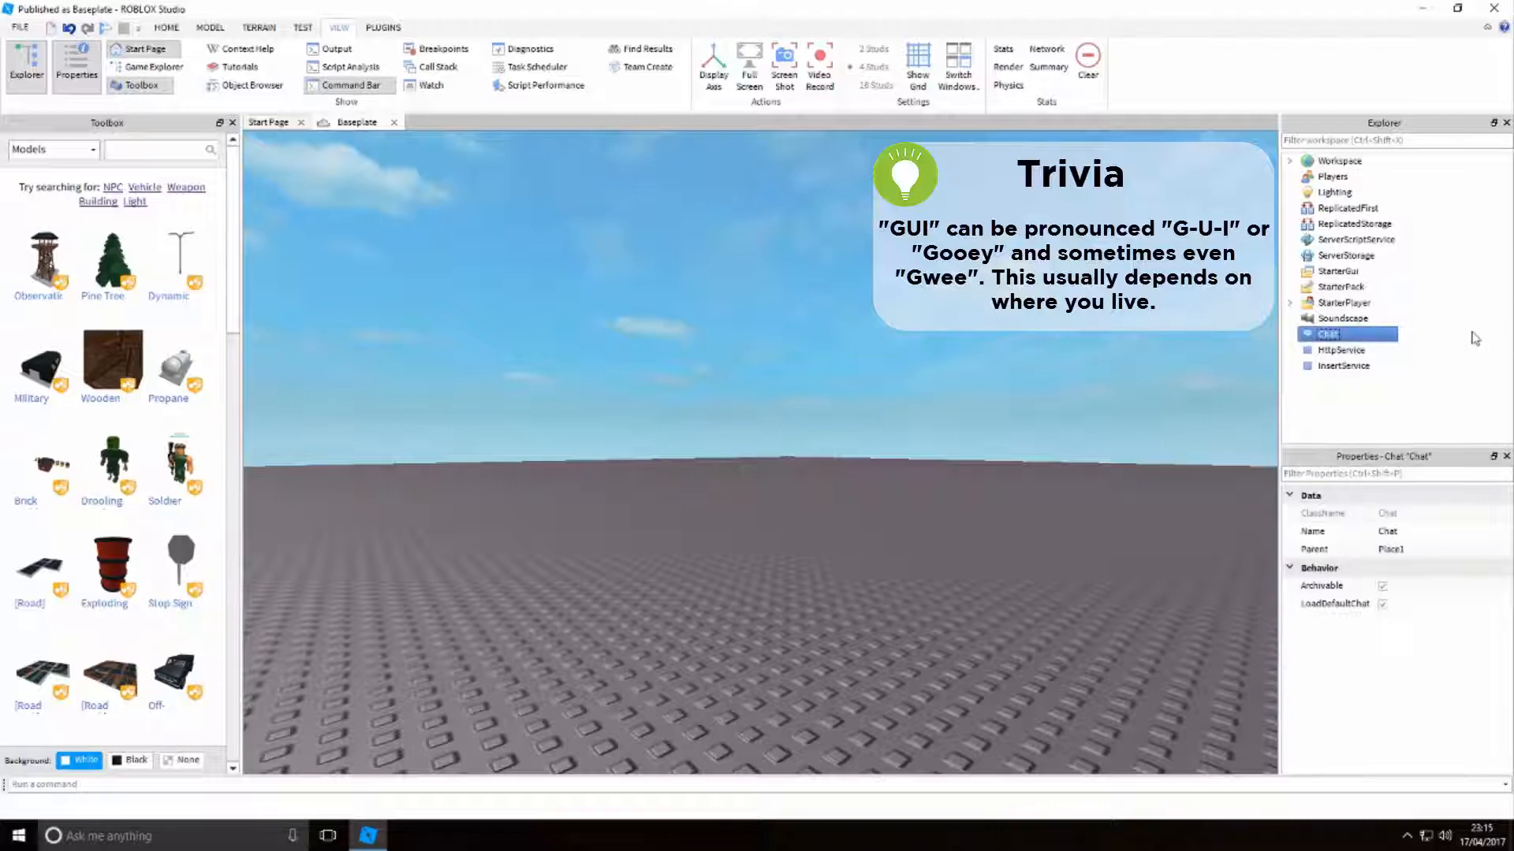
left_click(1430, 395)
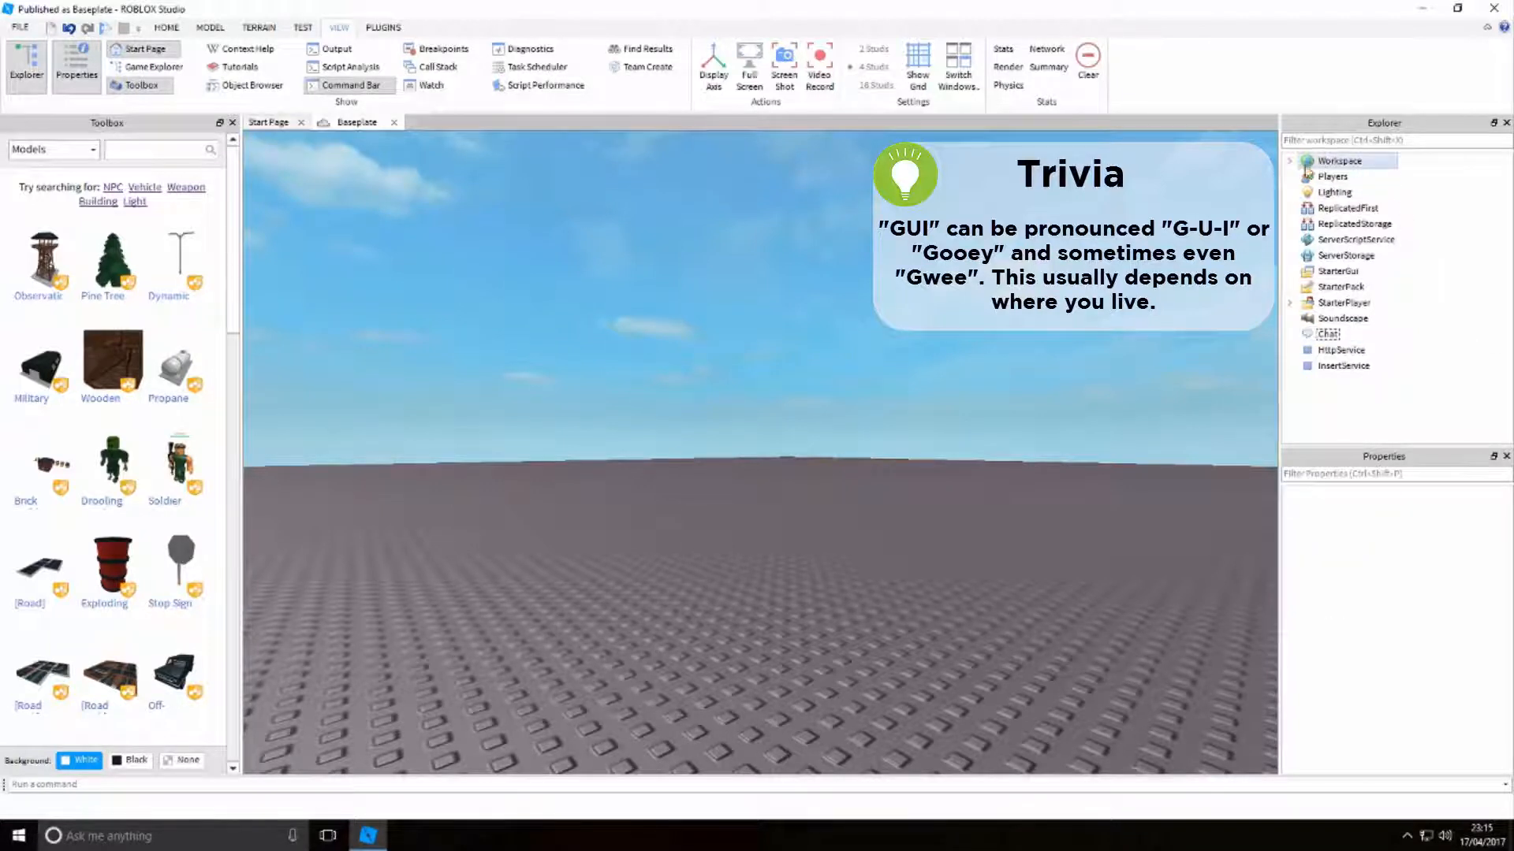
Select the Workspace and the Lighting service in turn to point them out, and clear the selection
left_click(1354, 162)
left_click(1427, 170)
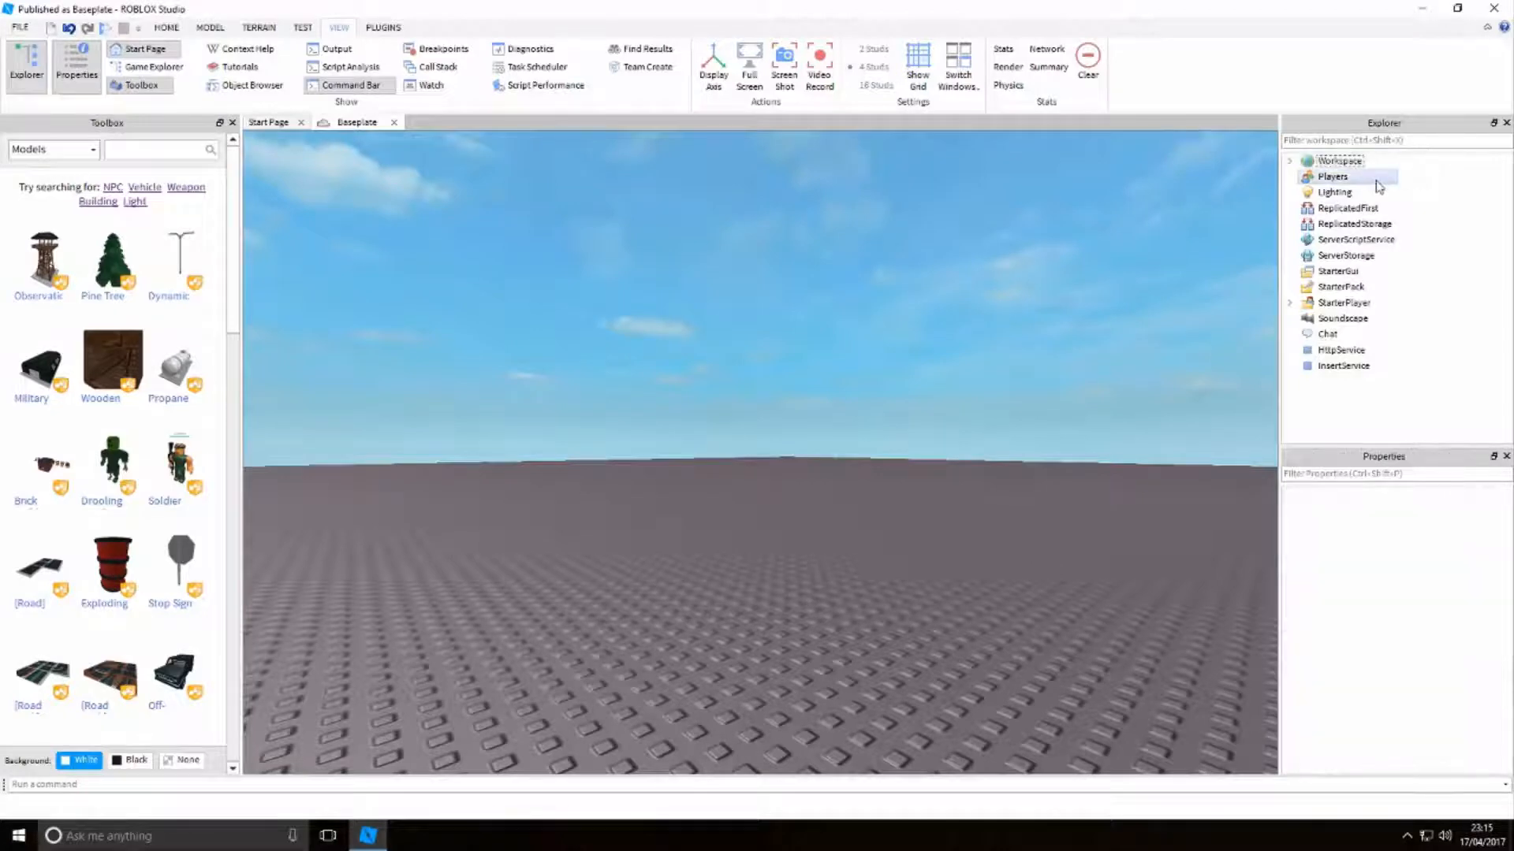
left_click(1337, 192)
left_click(1182, 736)
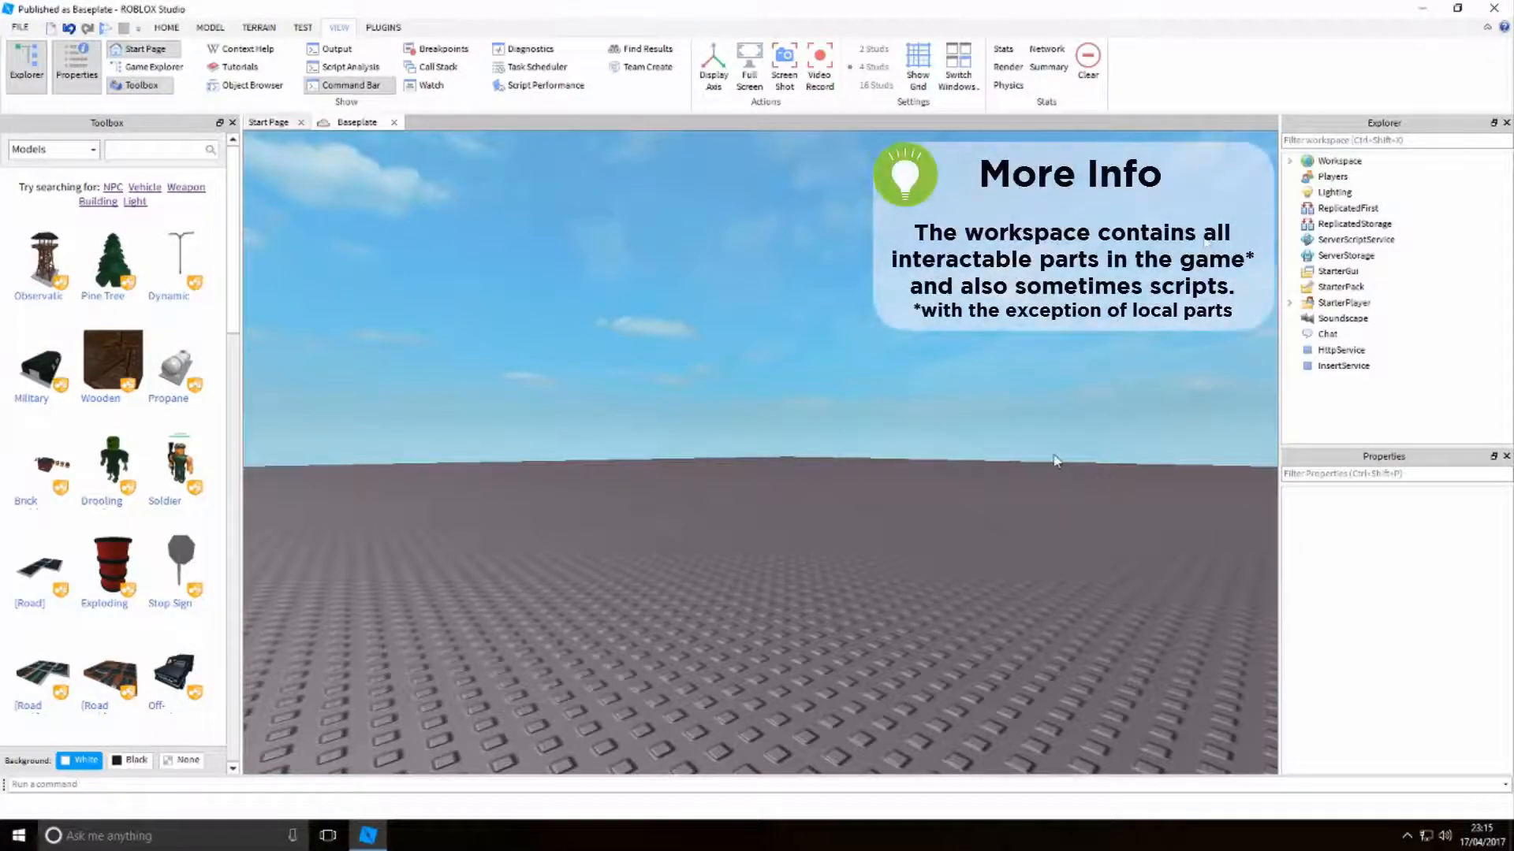
Expand the Workspace to list its contents and view the whole baseplate from far above
left_click(1290, 161)
right_click_drag(1189, 380, 1189, 379)
scroll(1189, 379, "down", 10)
scroll(1189, 379, "down", 3)
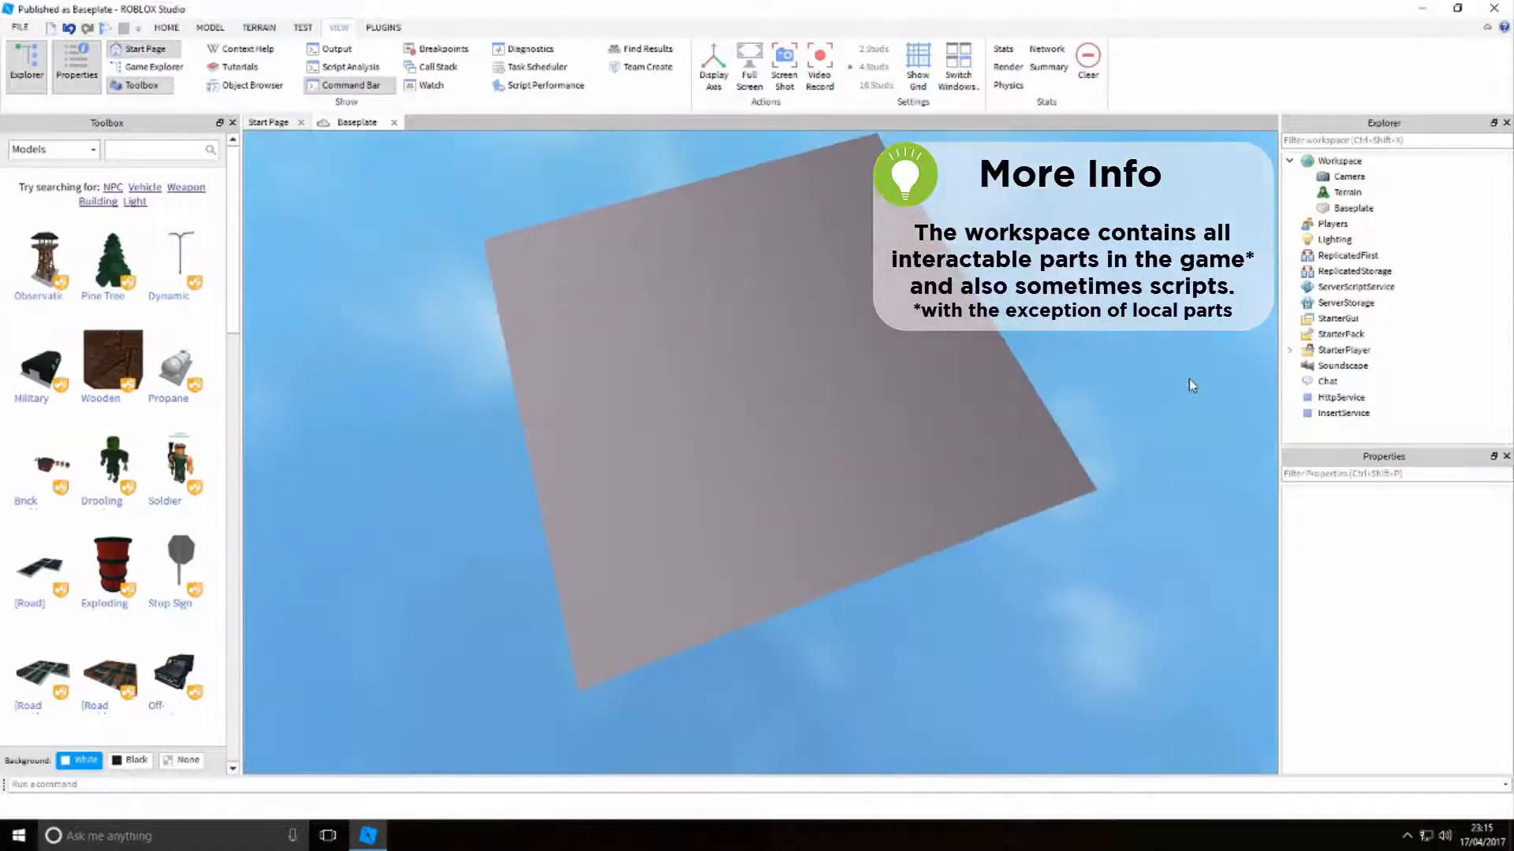
Insert a new part onto the baseplate and view it up close
scroll(1189, 380, "up", 8)
scroll(1190, 384, "up", 2)
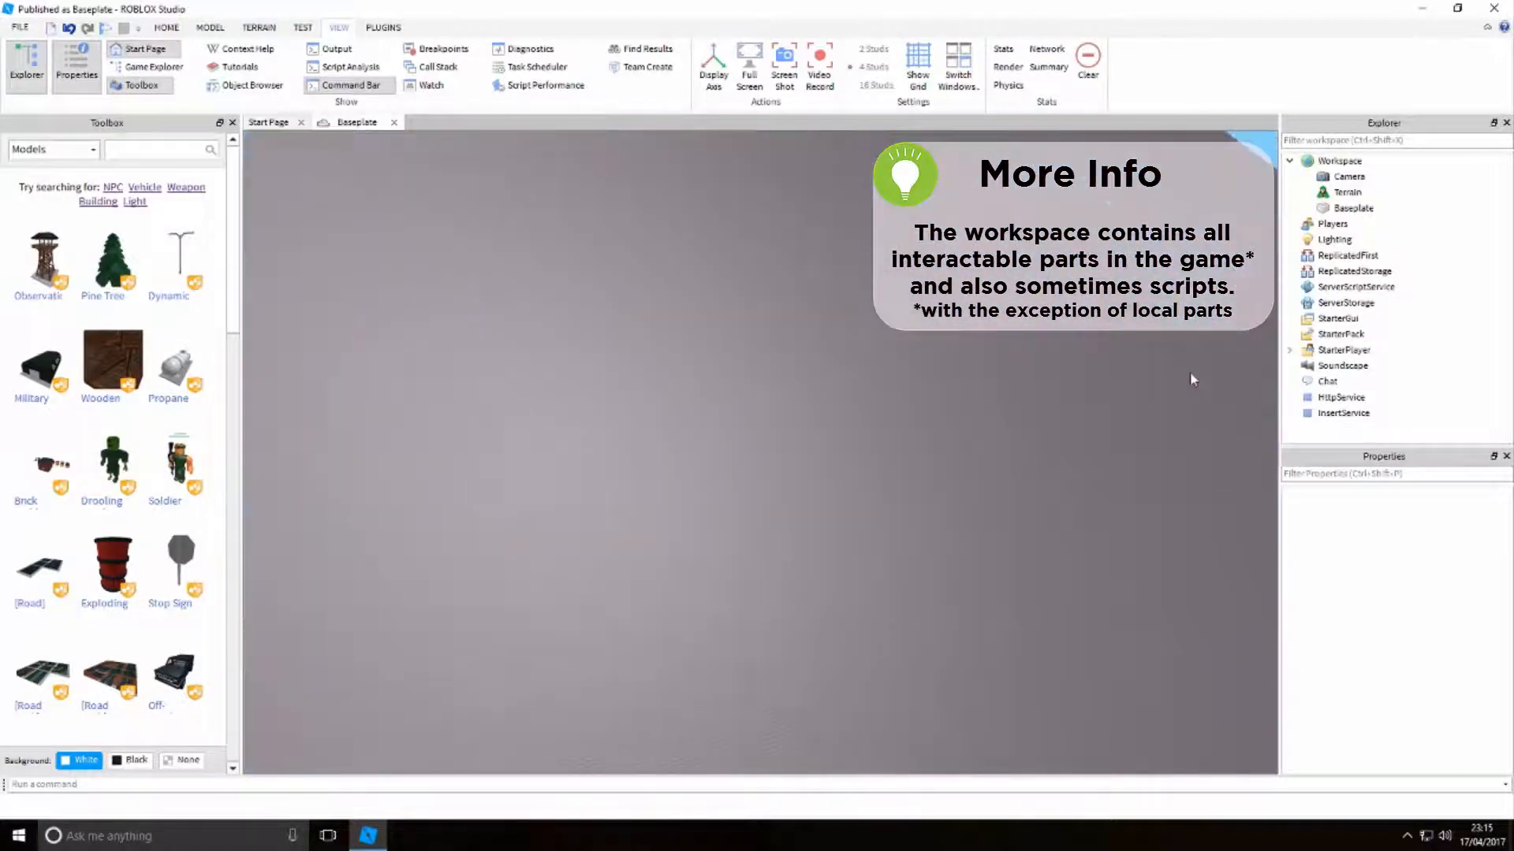
left_click(176, 30)
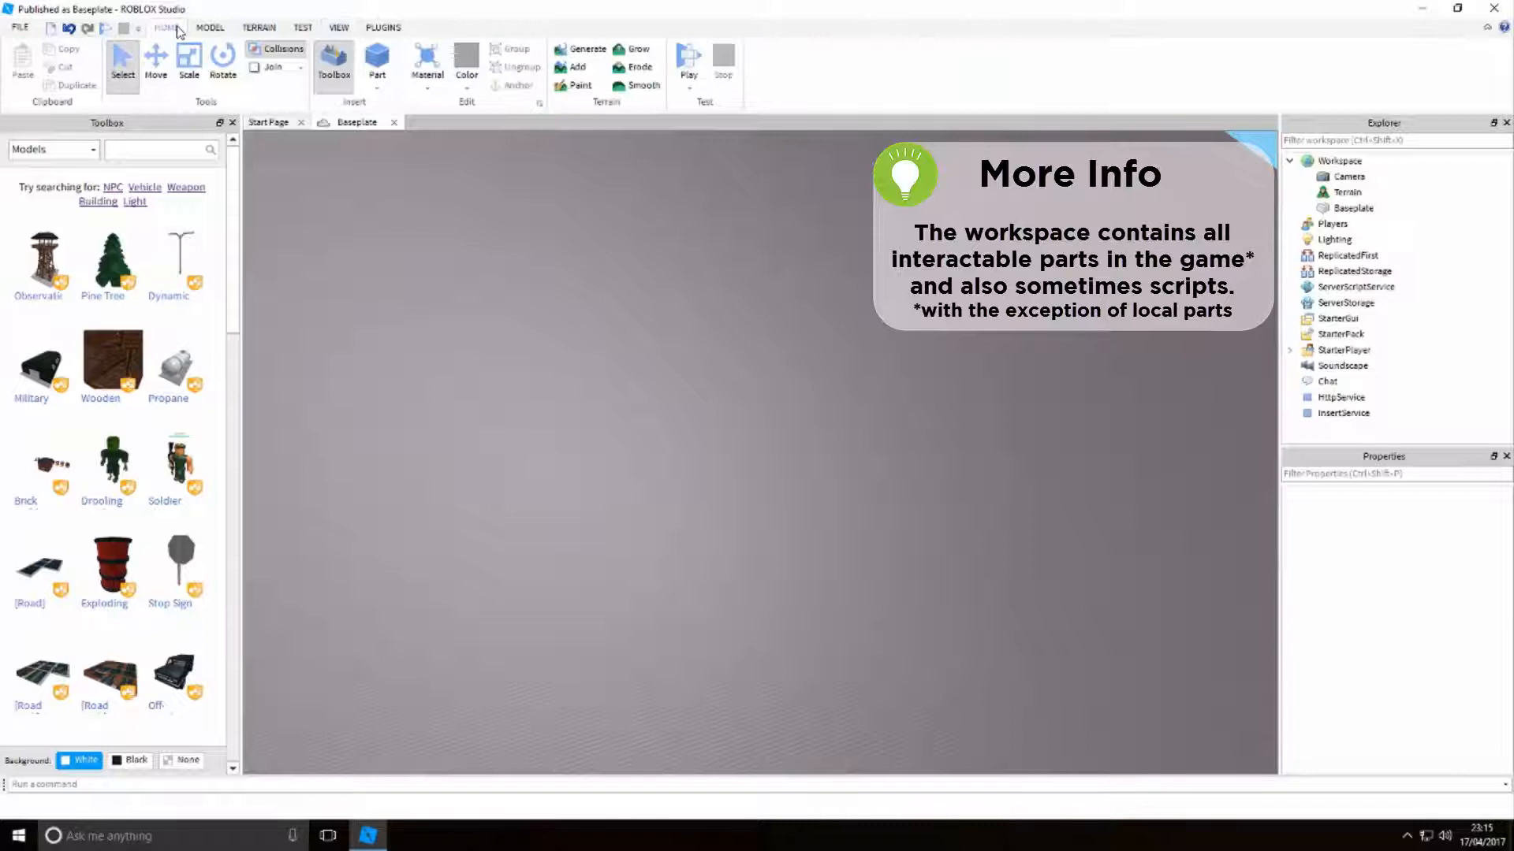
left_click(377, 65)
left_click(848, 548)
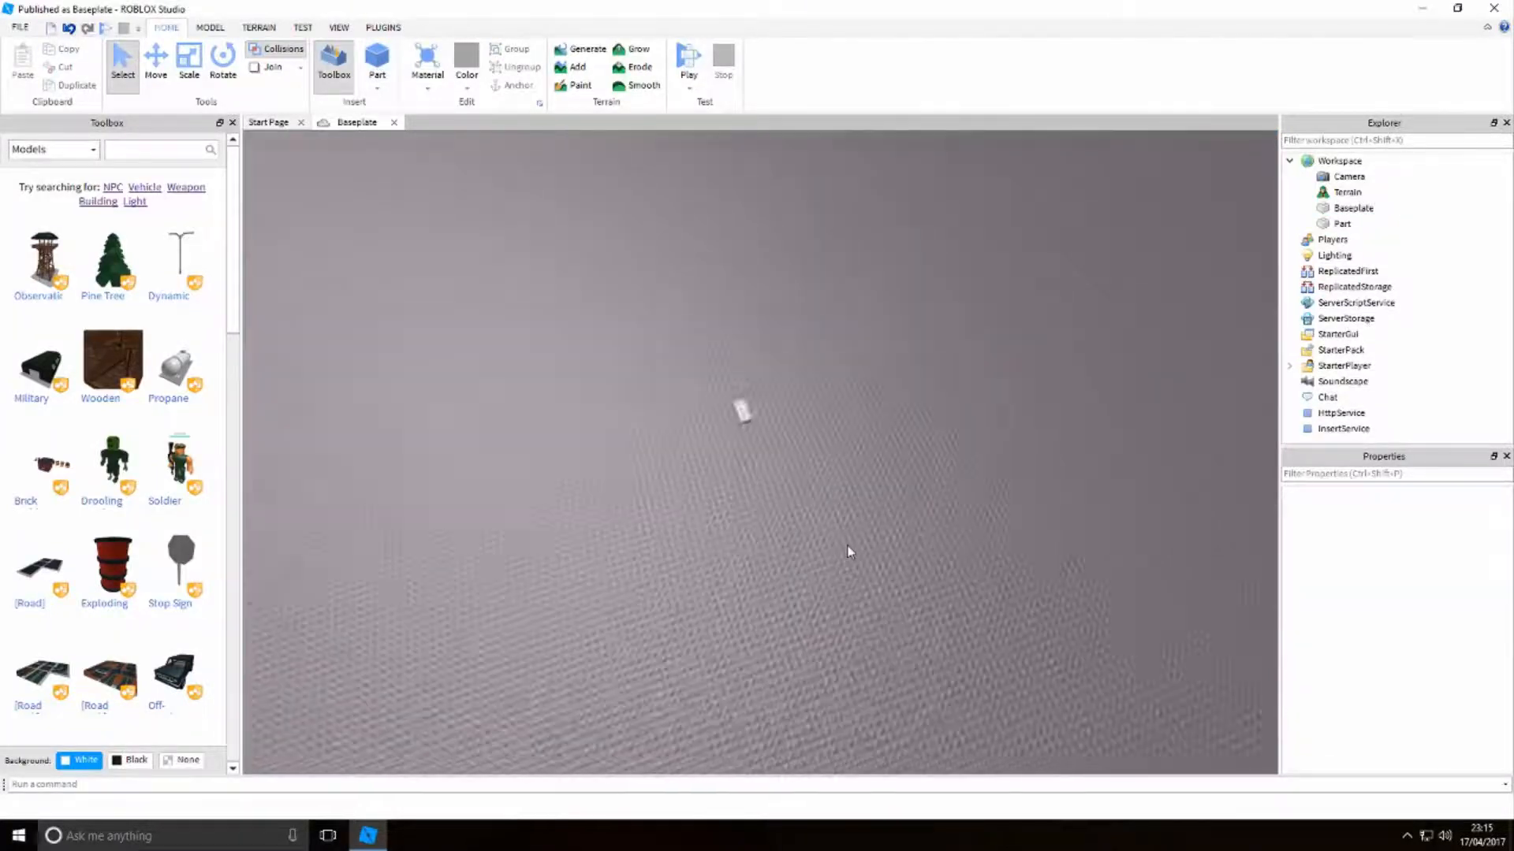
scroll(849, 546, "up", 10)
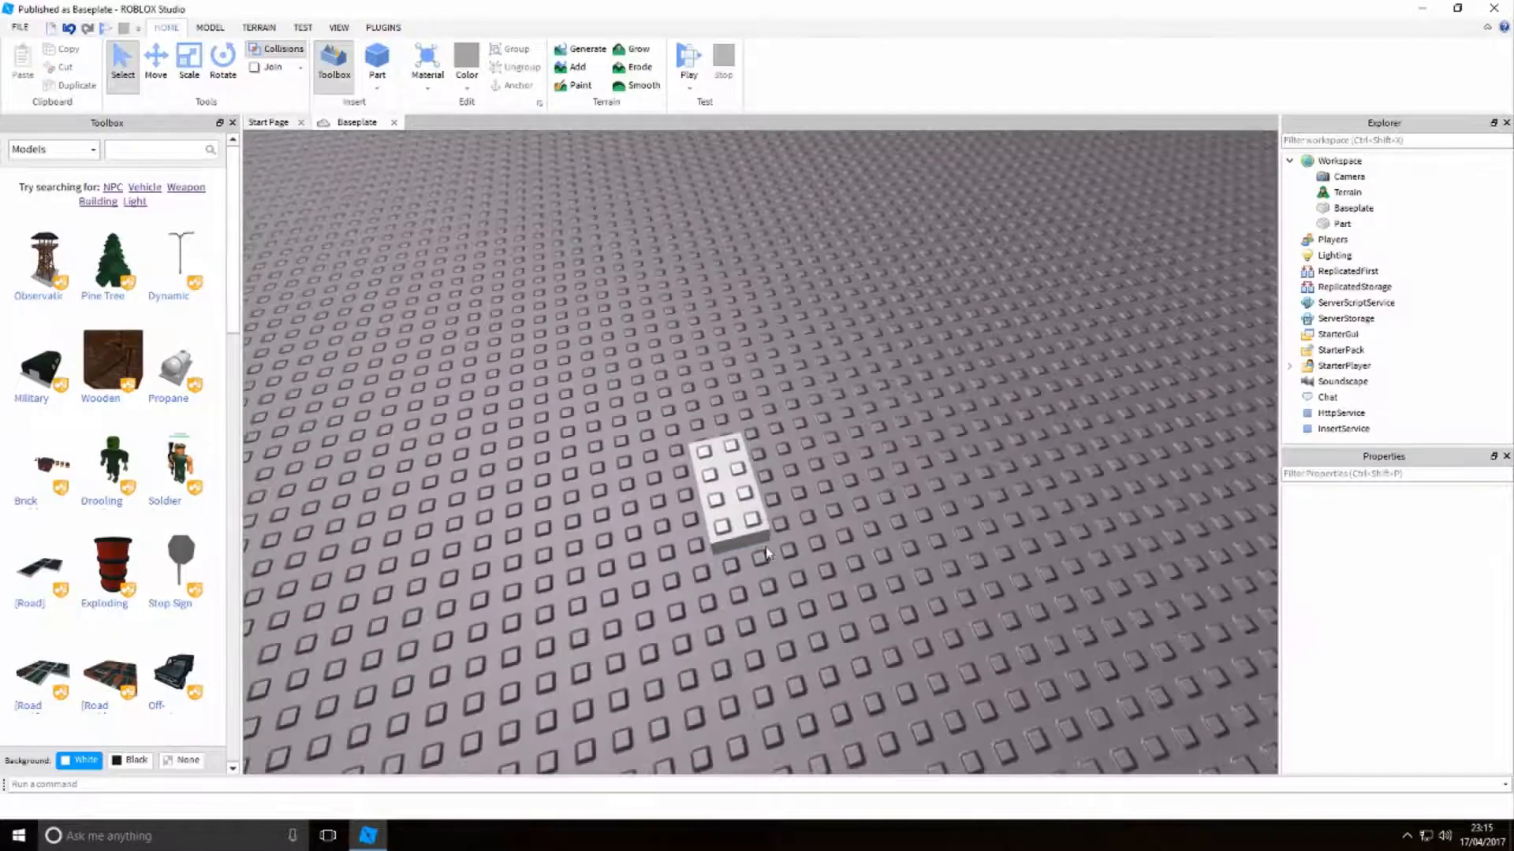
Move the new part slightly across the baseplate to position 47, 0.5, 32, and clear the selection
left_click(733, 505)
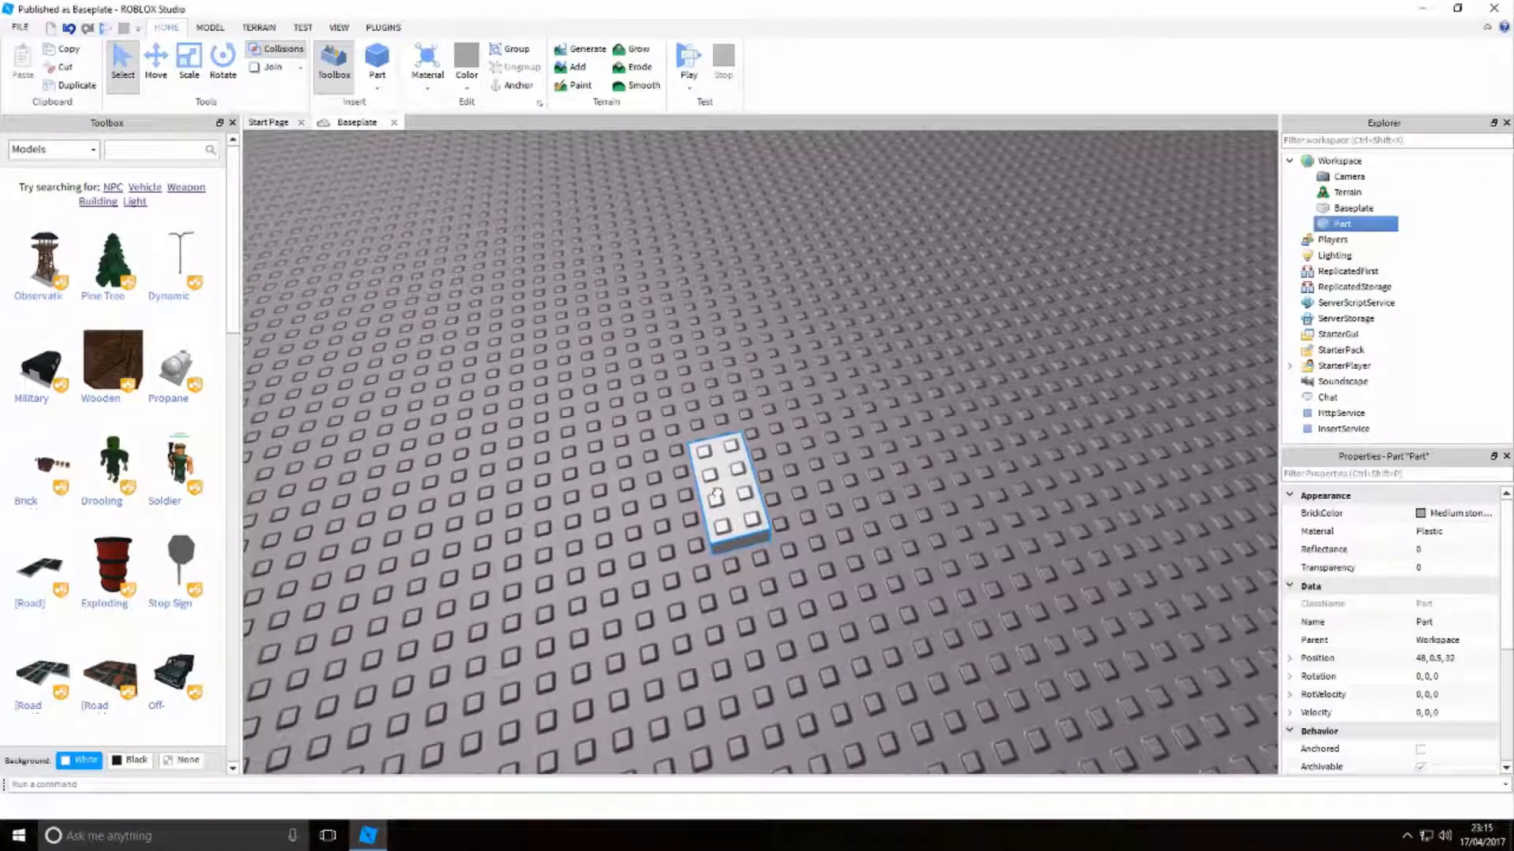
left_click_drag(716, 494, 719, 418)
left_click(1077, 473)
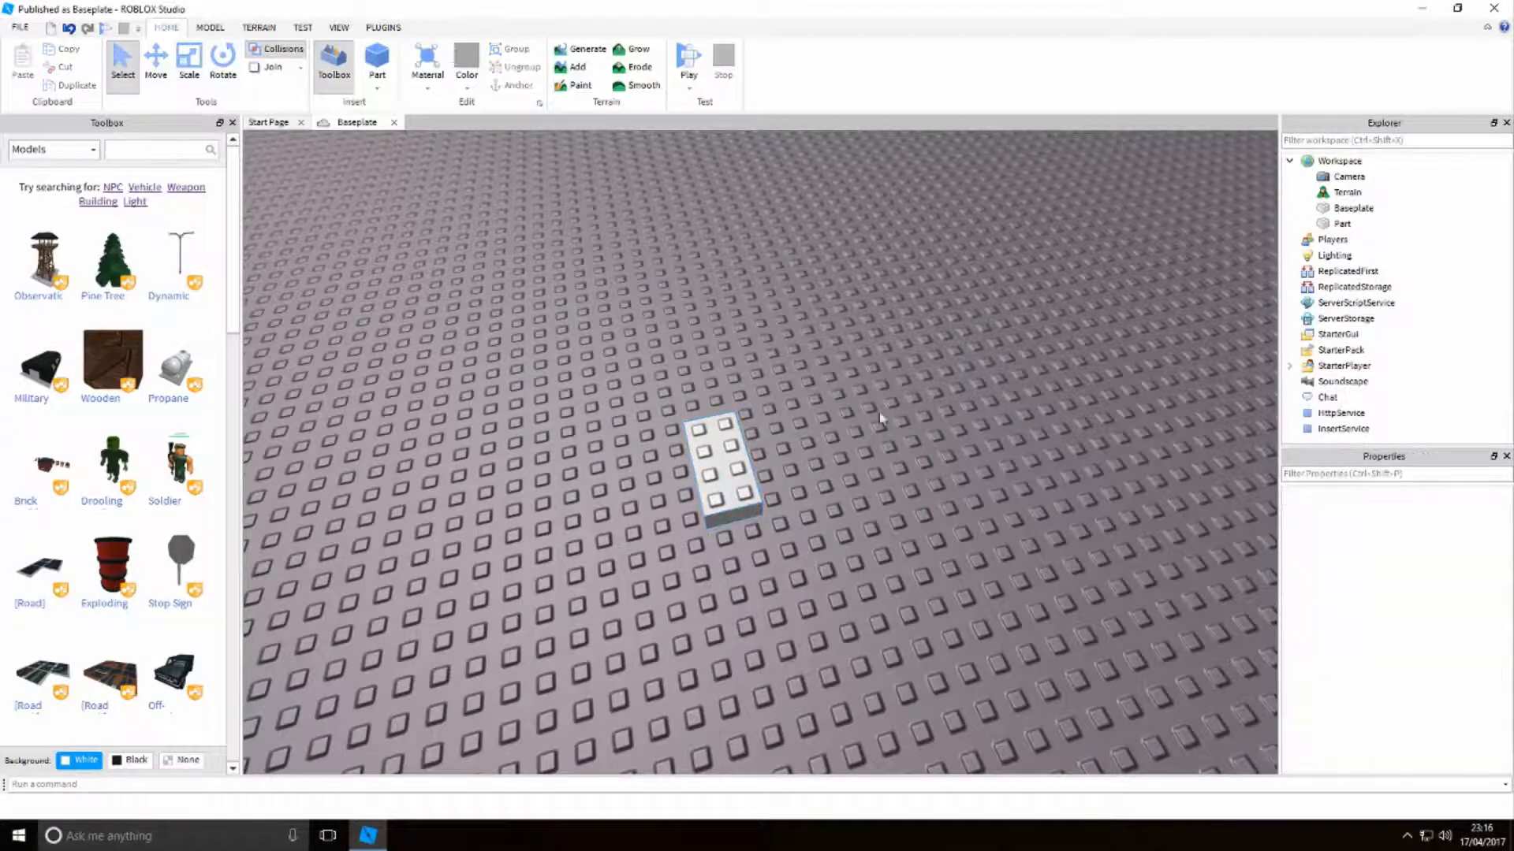
Select the new part through its Workspace entry in the Explorer to see how they correspond, and clear the selection
left_click(1346, 226)
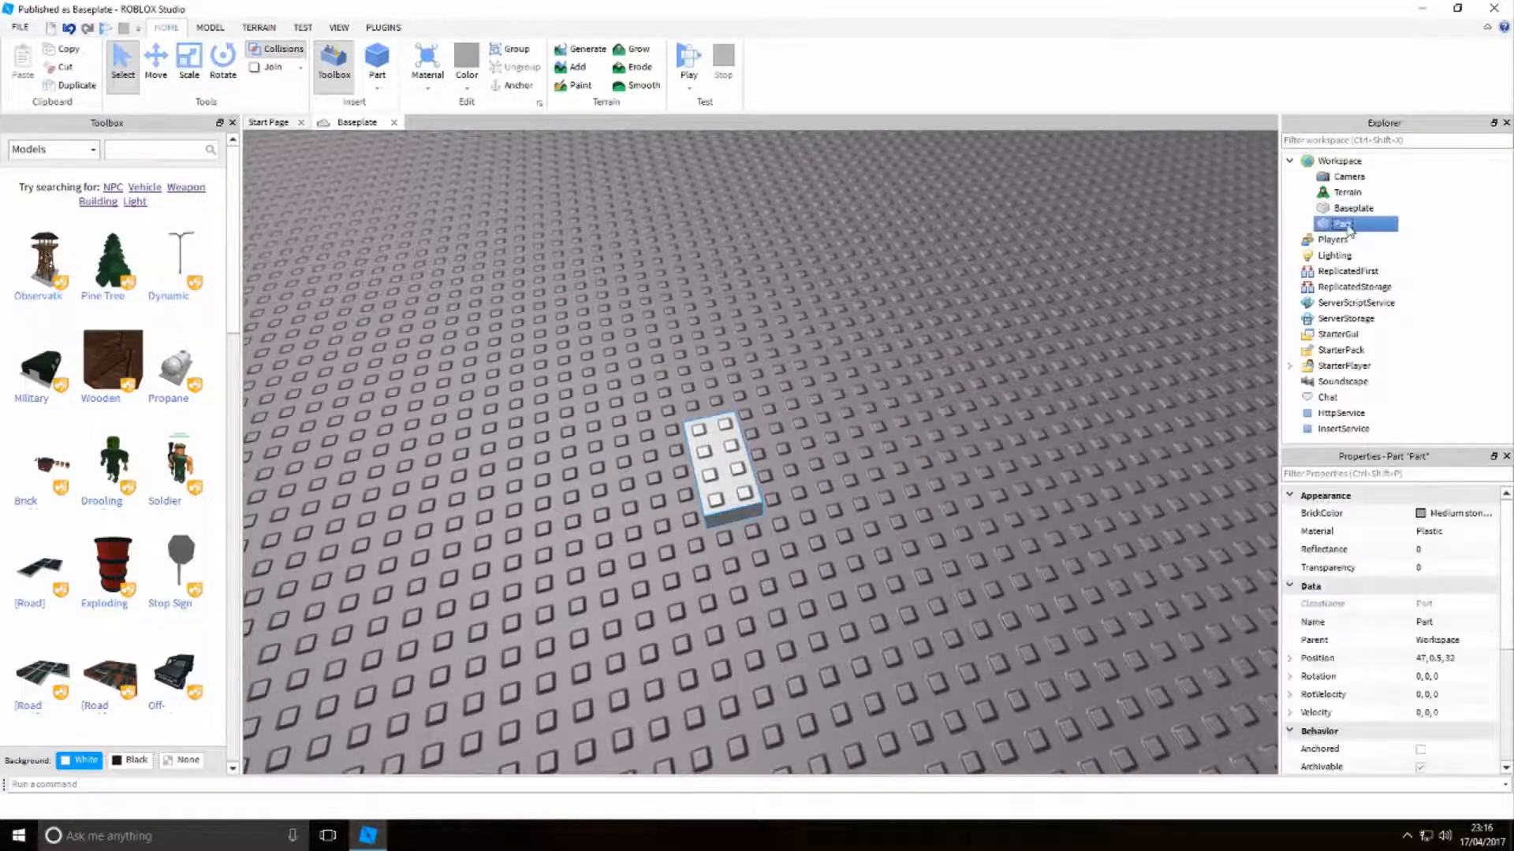
left_click(1428, 229)
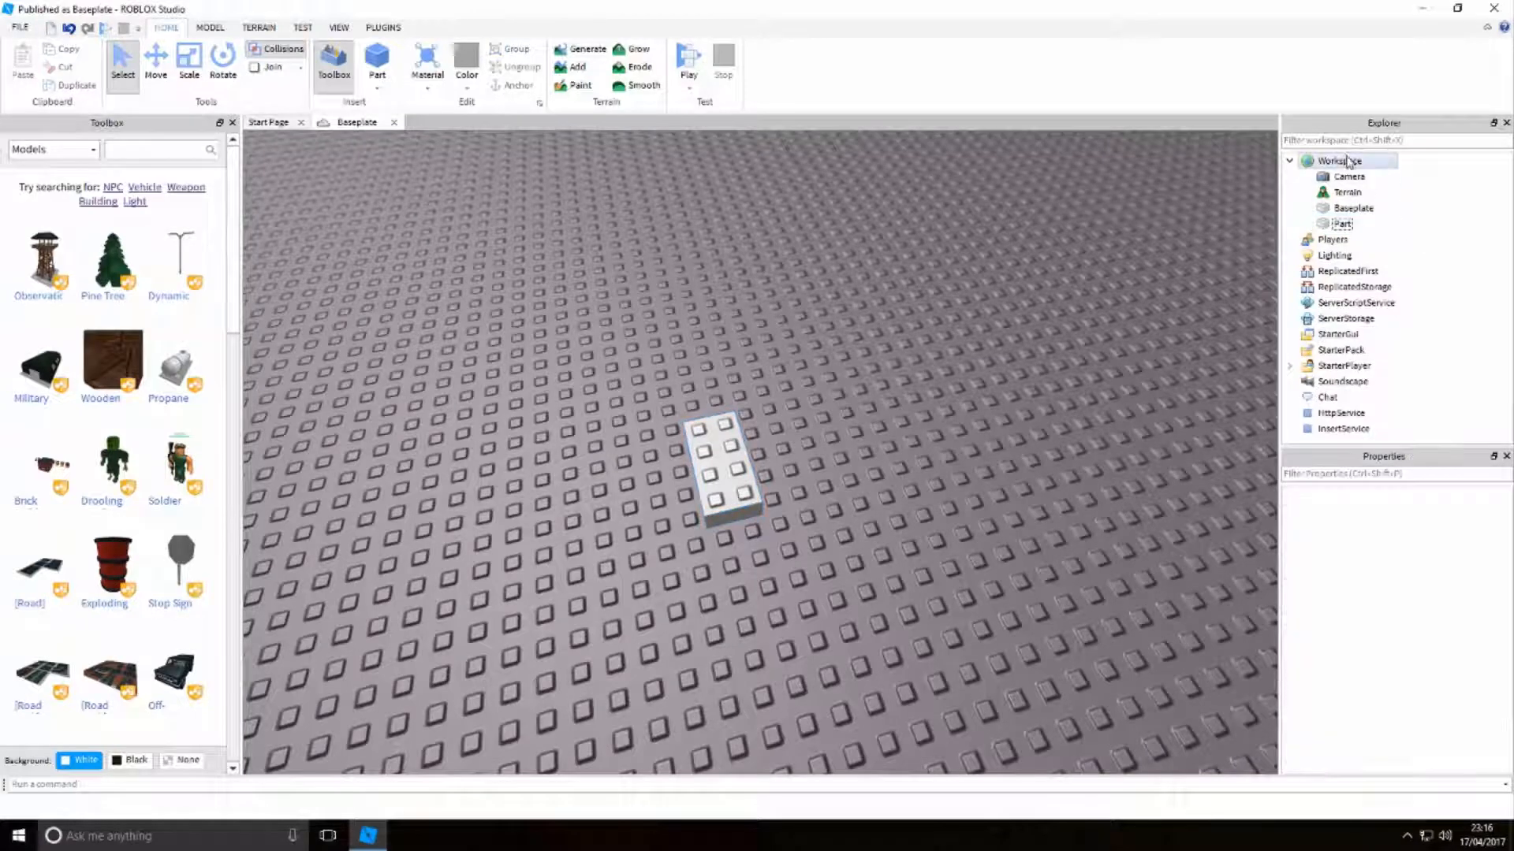
left_click(1363, 229)
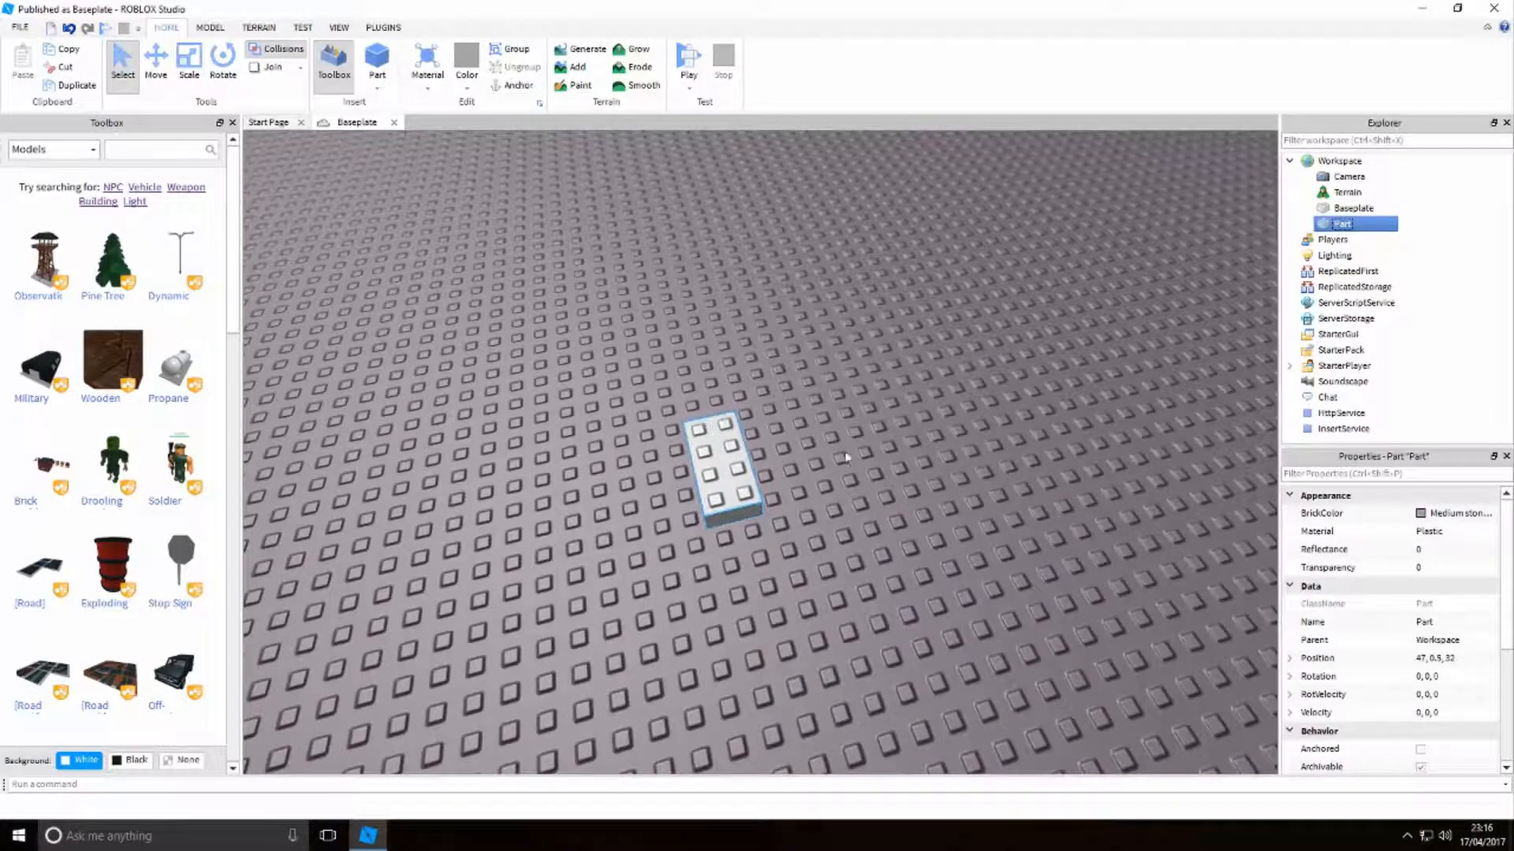
left_click(1427, 232)
Select the Baseplate in the Explorer, look at its outlined edge in the scene, and clear the selection
scroll(976, 432, "down", 10)
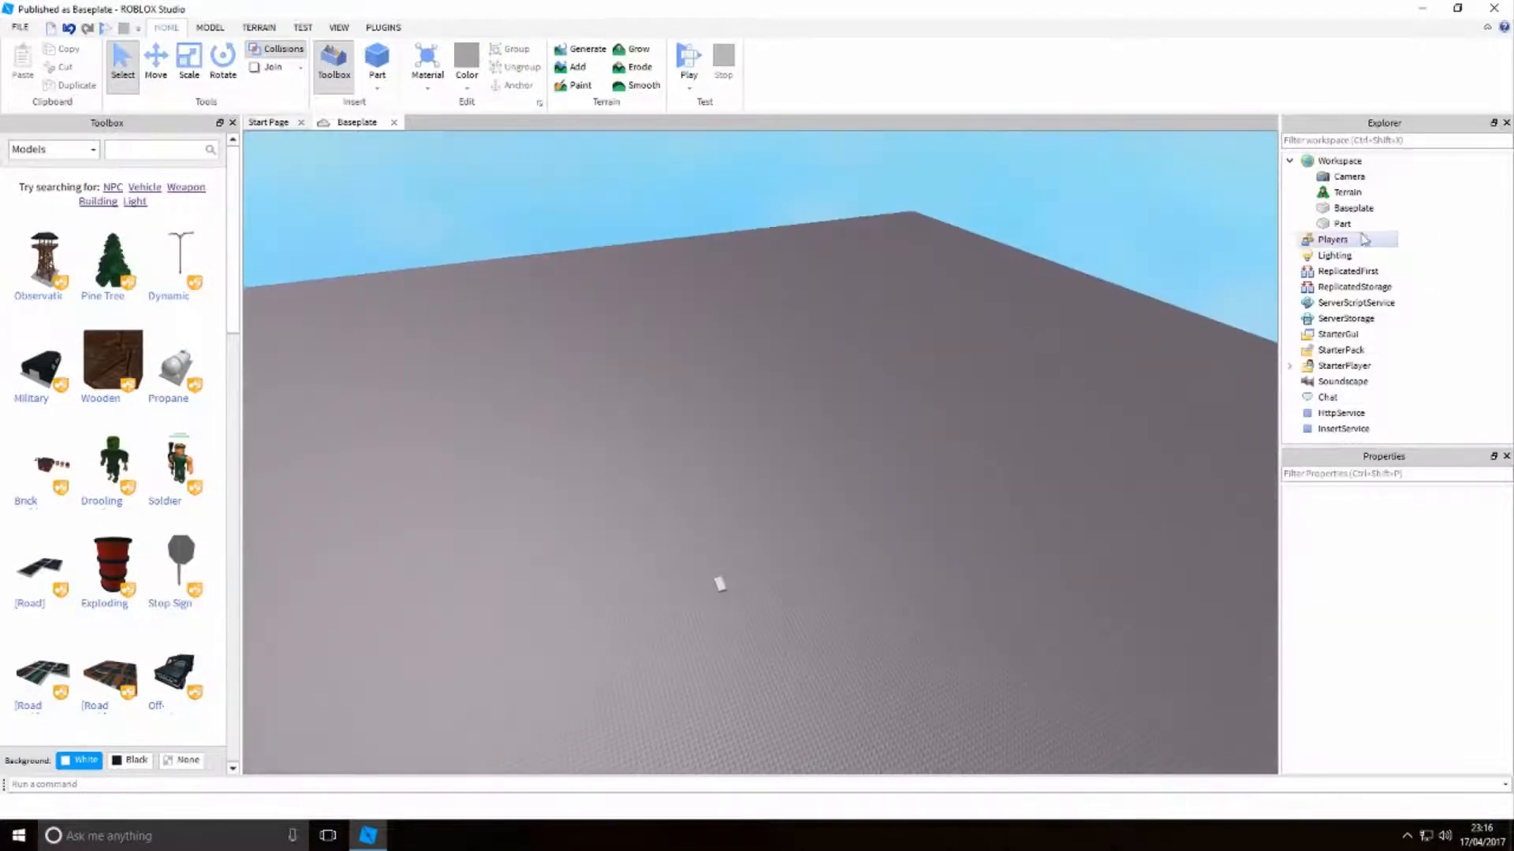
left_click(1355, 208)
right_click_drag(1014, 402, 1015, 402)
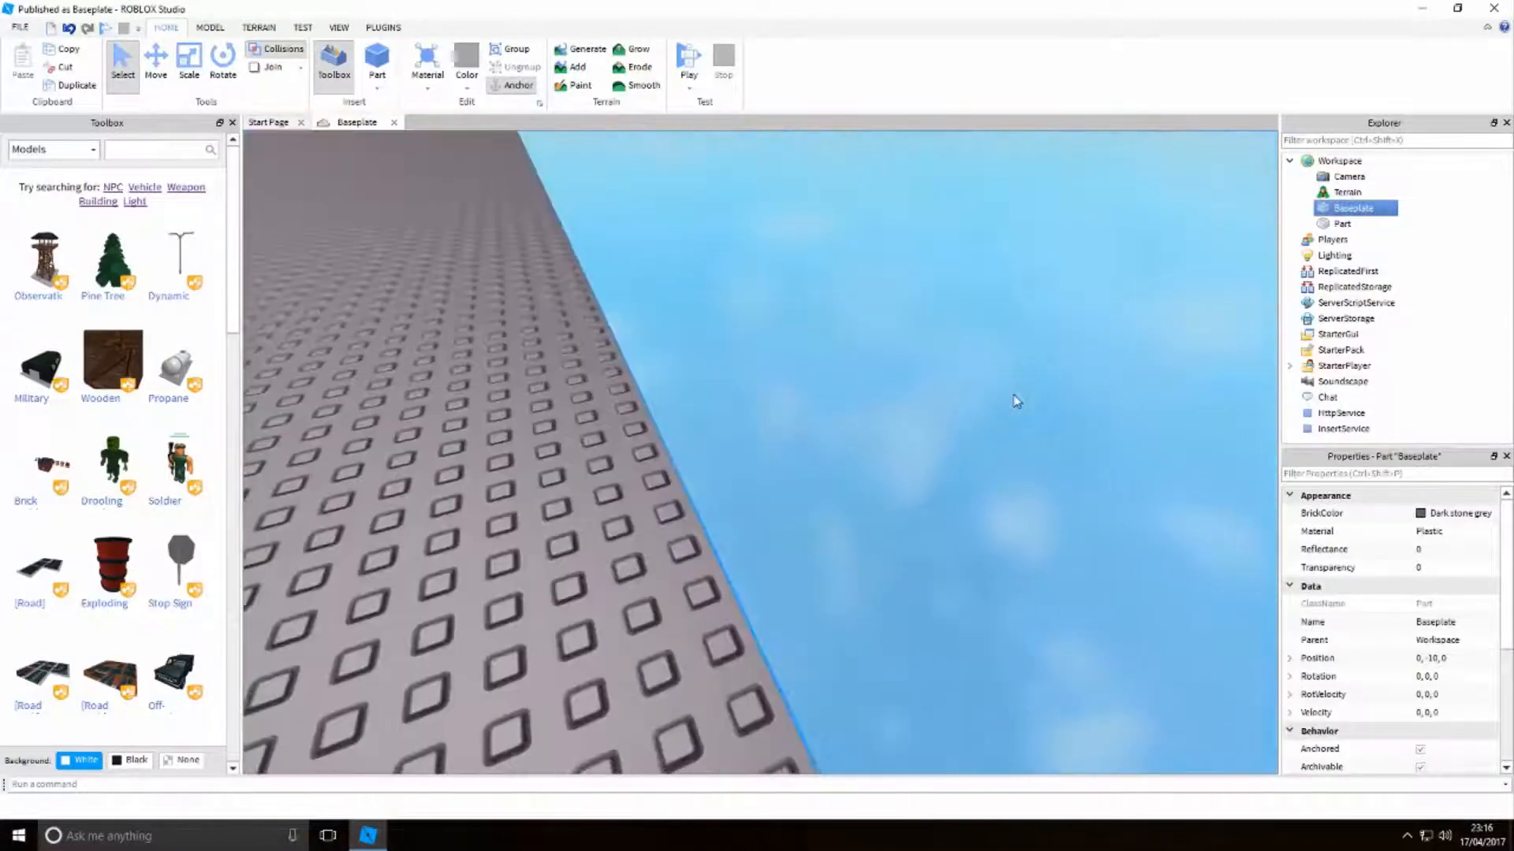
right_click_drag(796, 531, 796, 533)
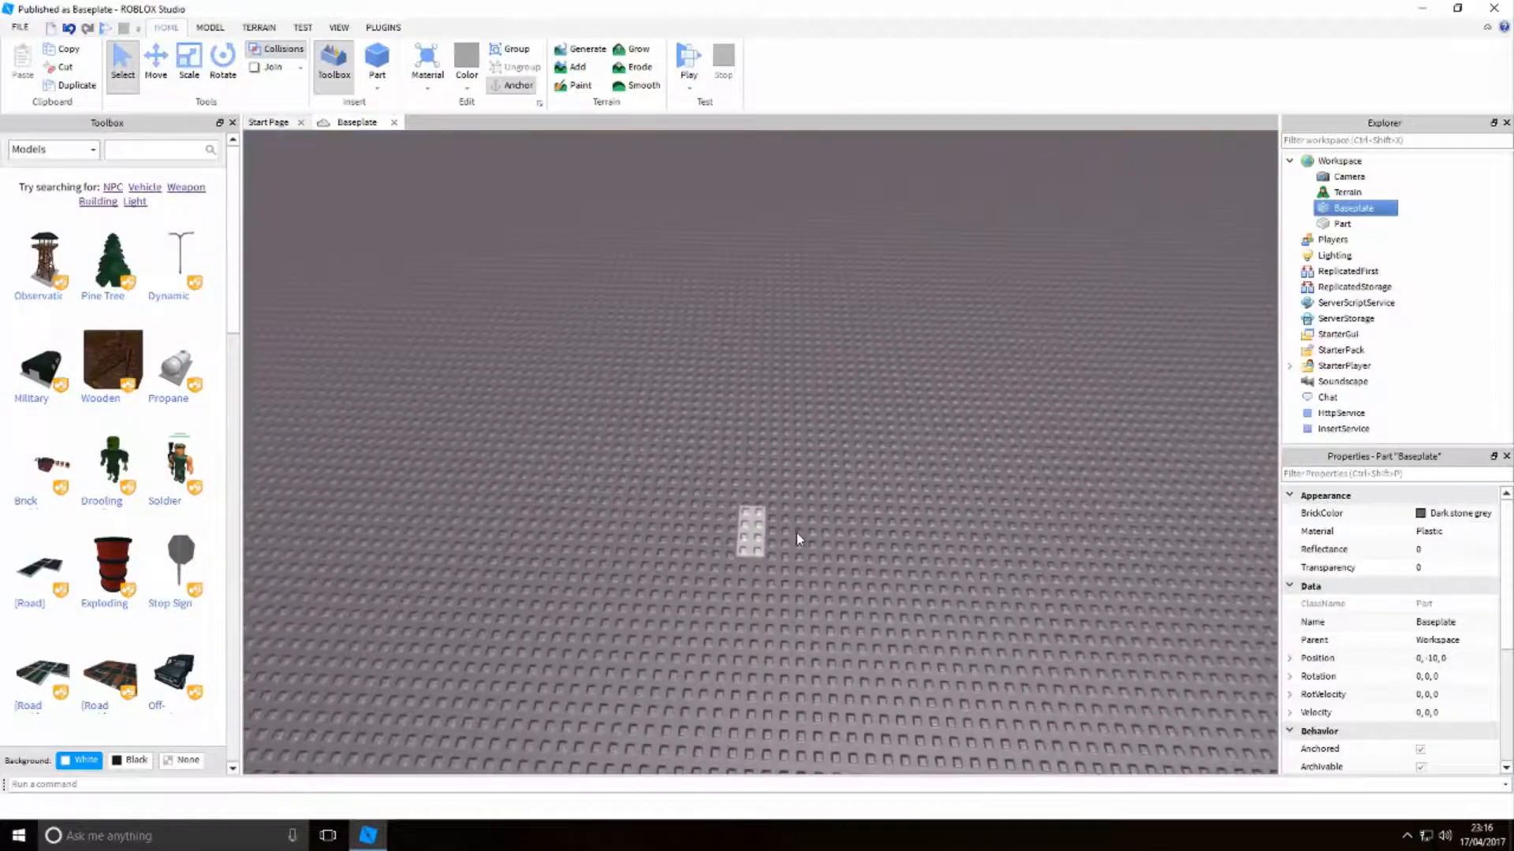
left_click(1435, 216)
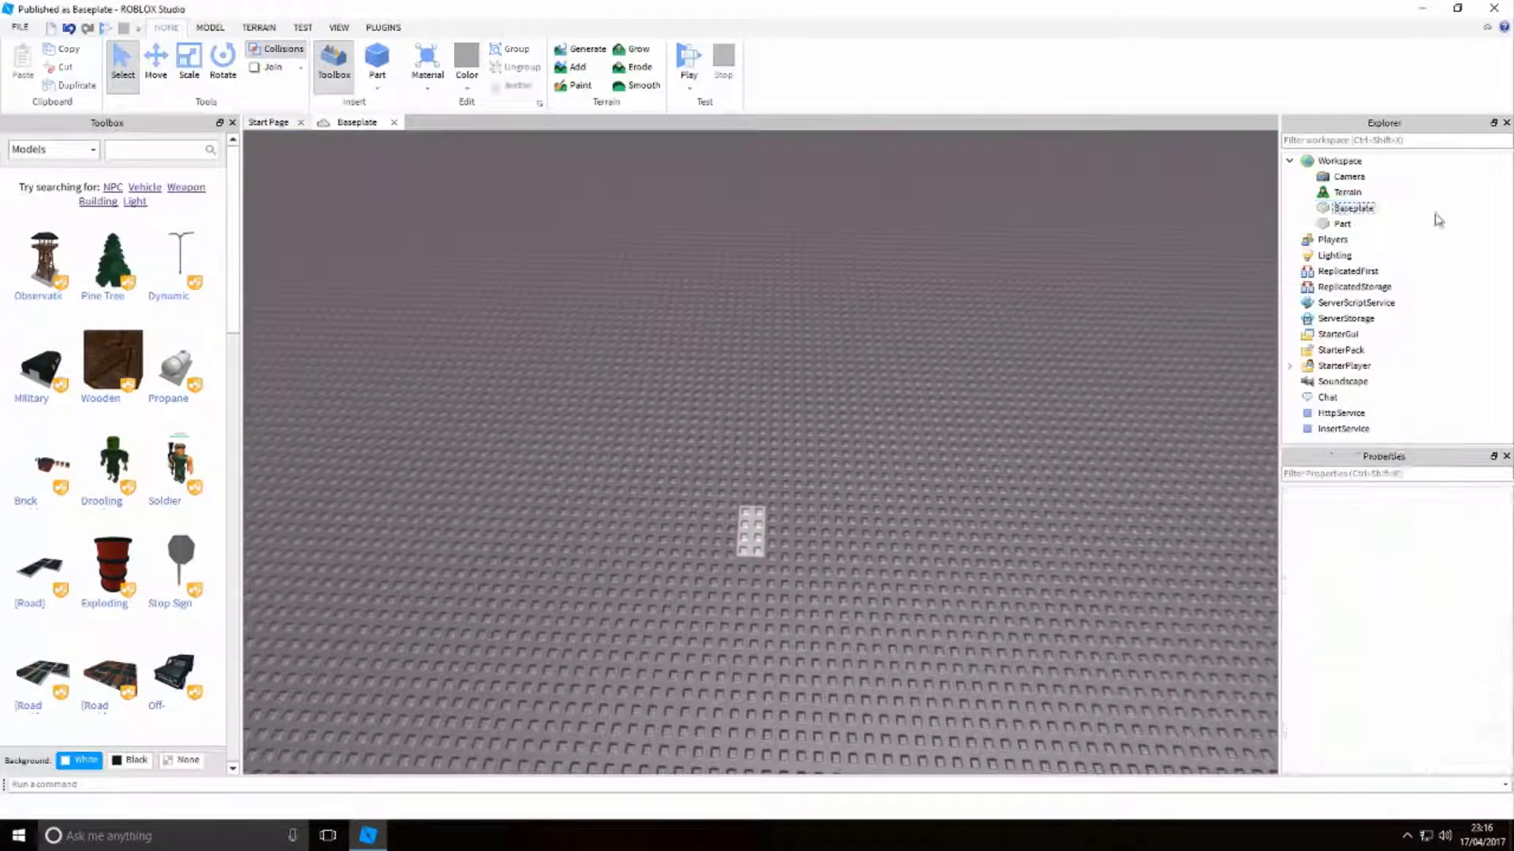
Select the part in the Explorer, focus the camera on it and view it from another angle
left_click(1383, 221)
key("f")
scroll(973, 410, "up", 4)
right_click_drag(973, 410, 973, 412)
scroll(973, 410, "down", 4)
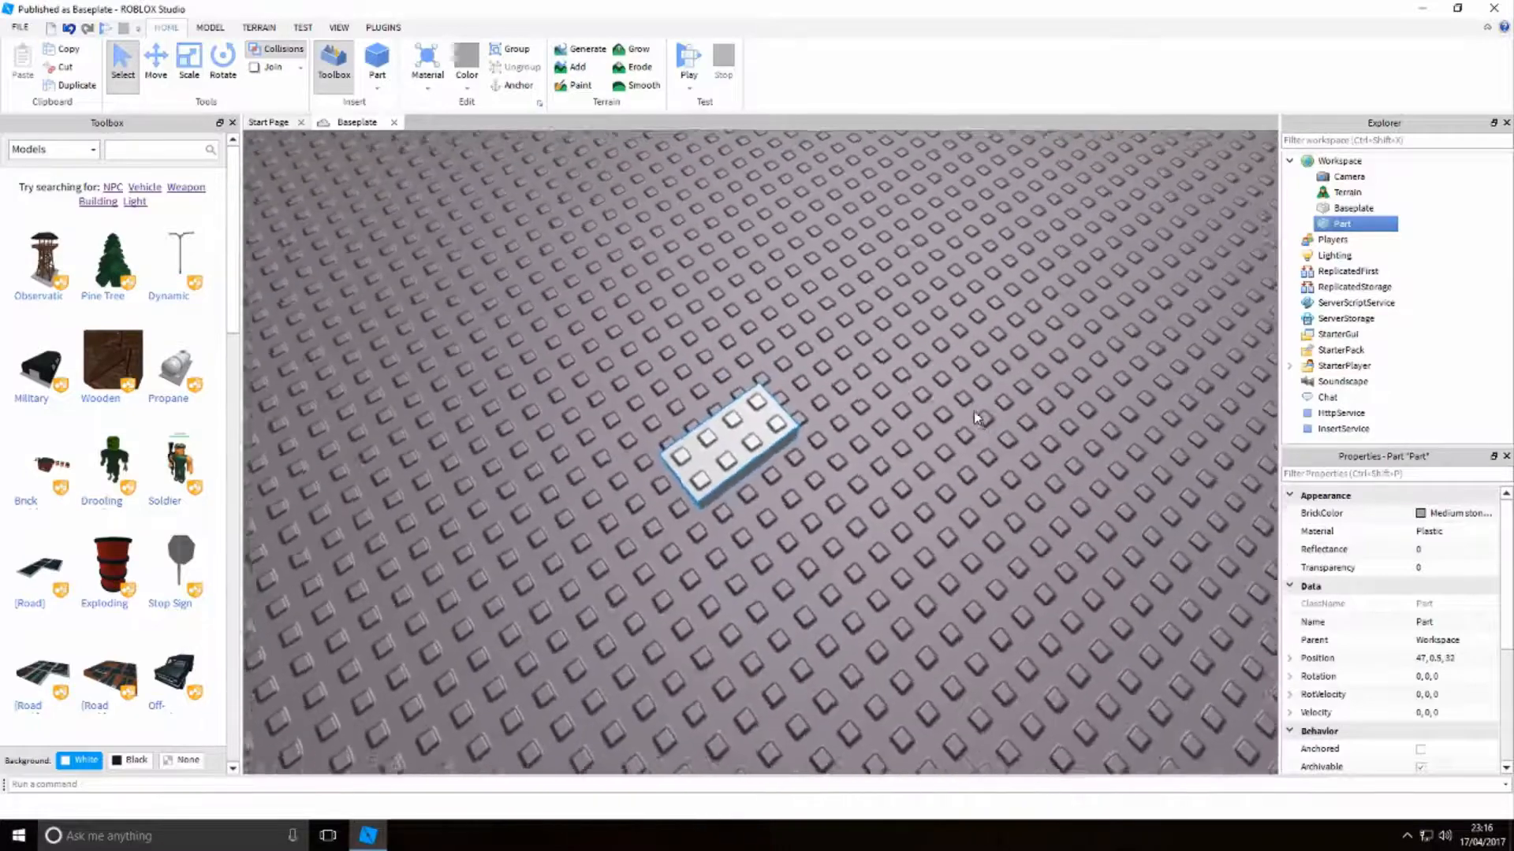
scroll(973, 410, "down", 3)
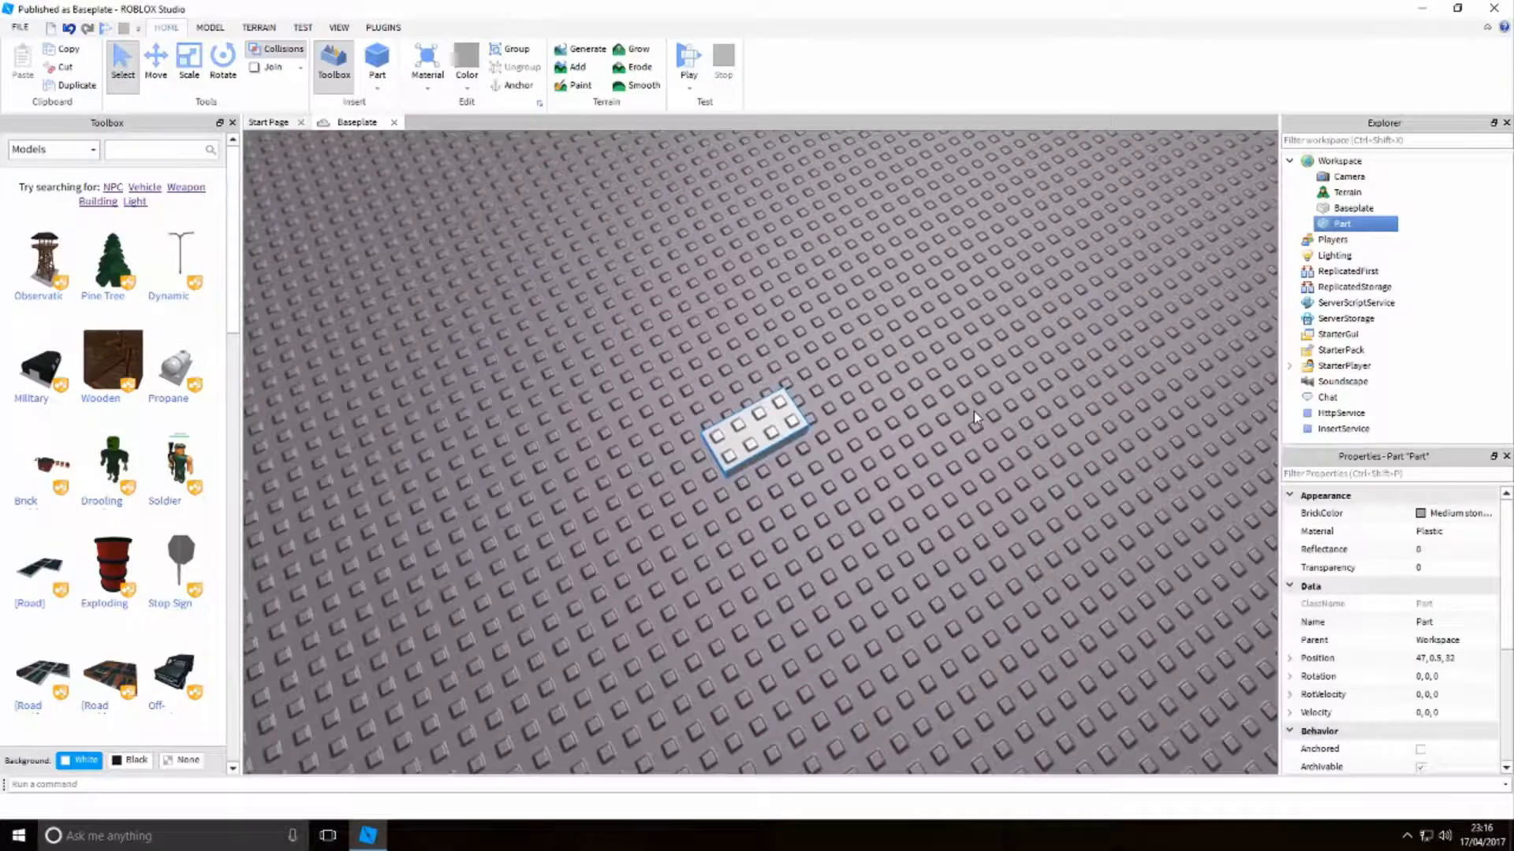
Rename the part TutorialPart in the Explorer and clear the selection
right_click(1359, 230)
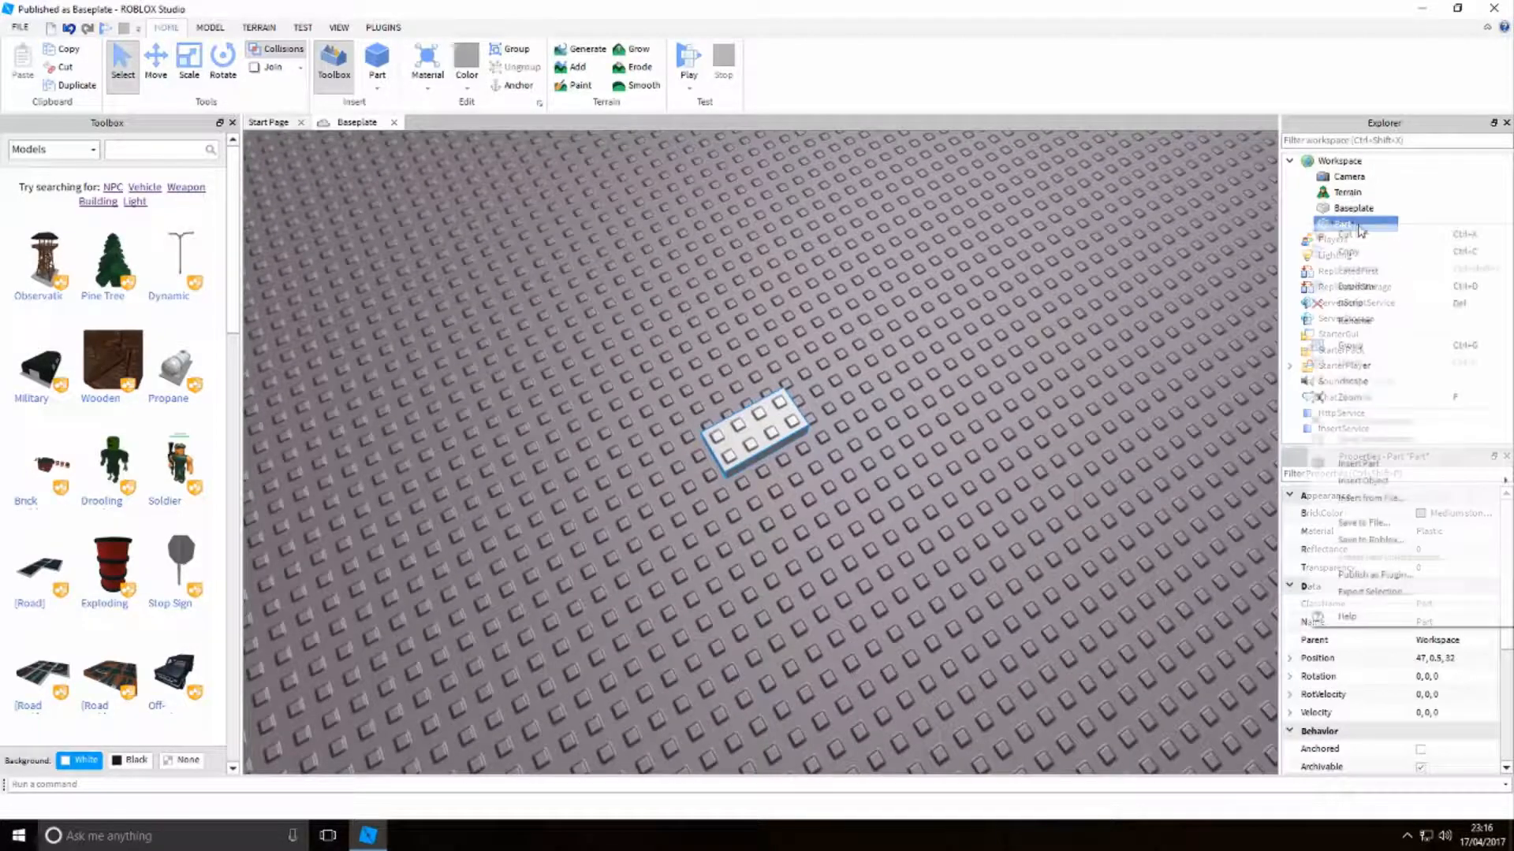
left_click(1355, 321)
type("Tu")
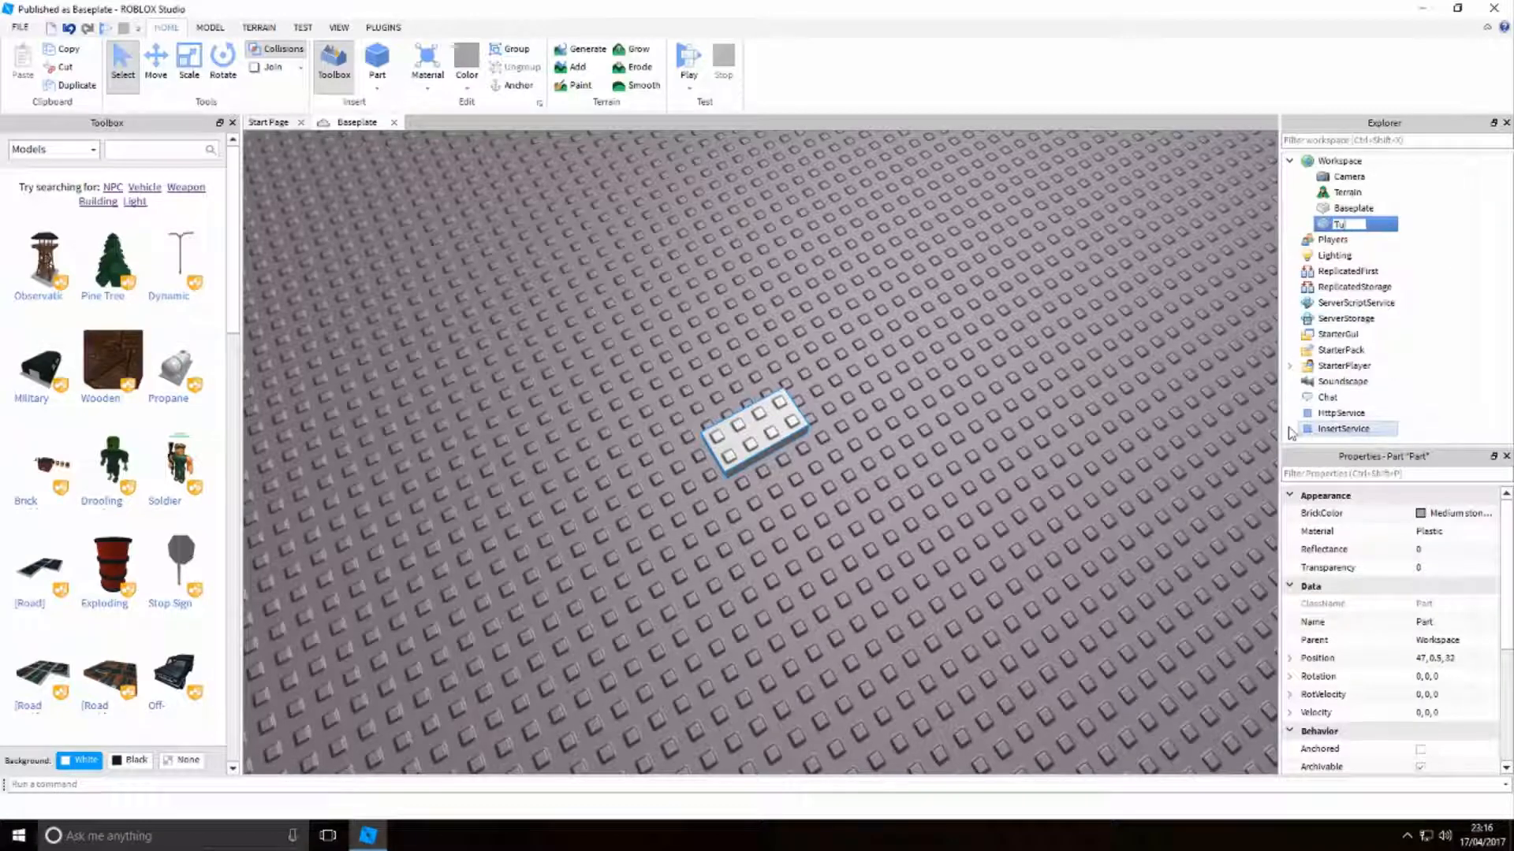
type("torial")
type("ialPart")
key("Return")
left_click(828, 438)
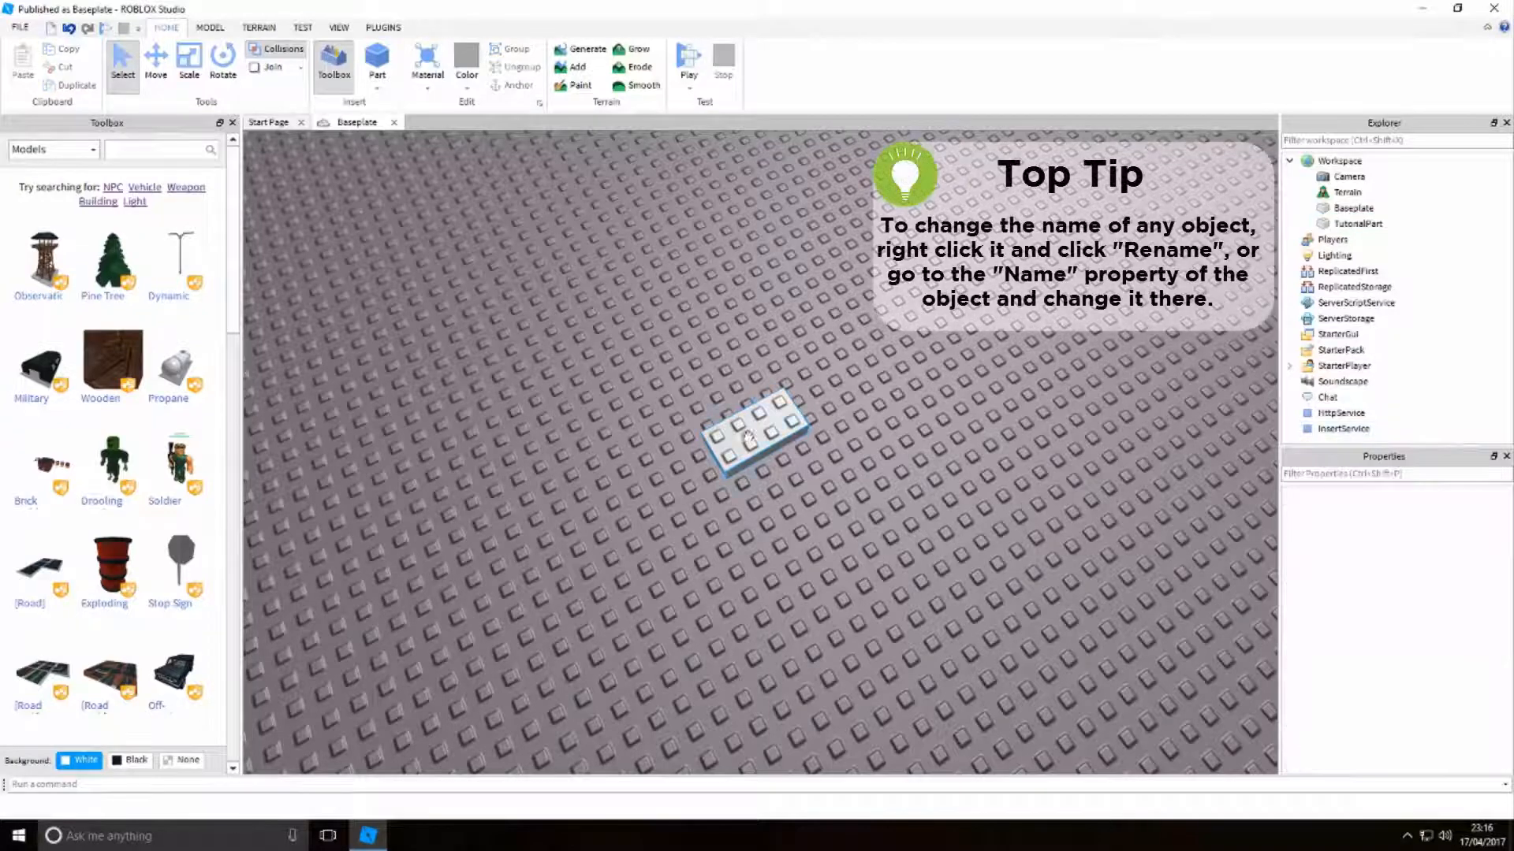
Move TutorialPart to about 47, 0.5, 36 on the baseplate and look through its properties
left_click_drag(761, 432, 882, 424)
left_click(881, 424)
left_click(1356, 224)
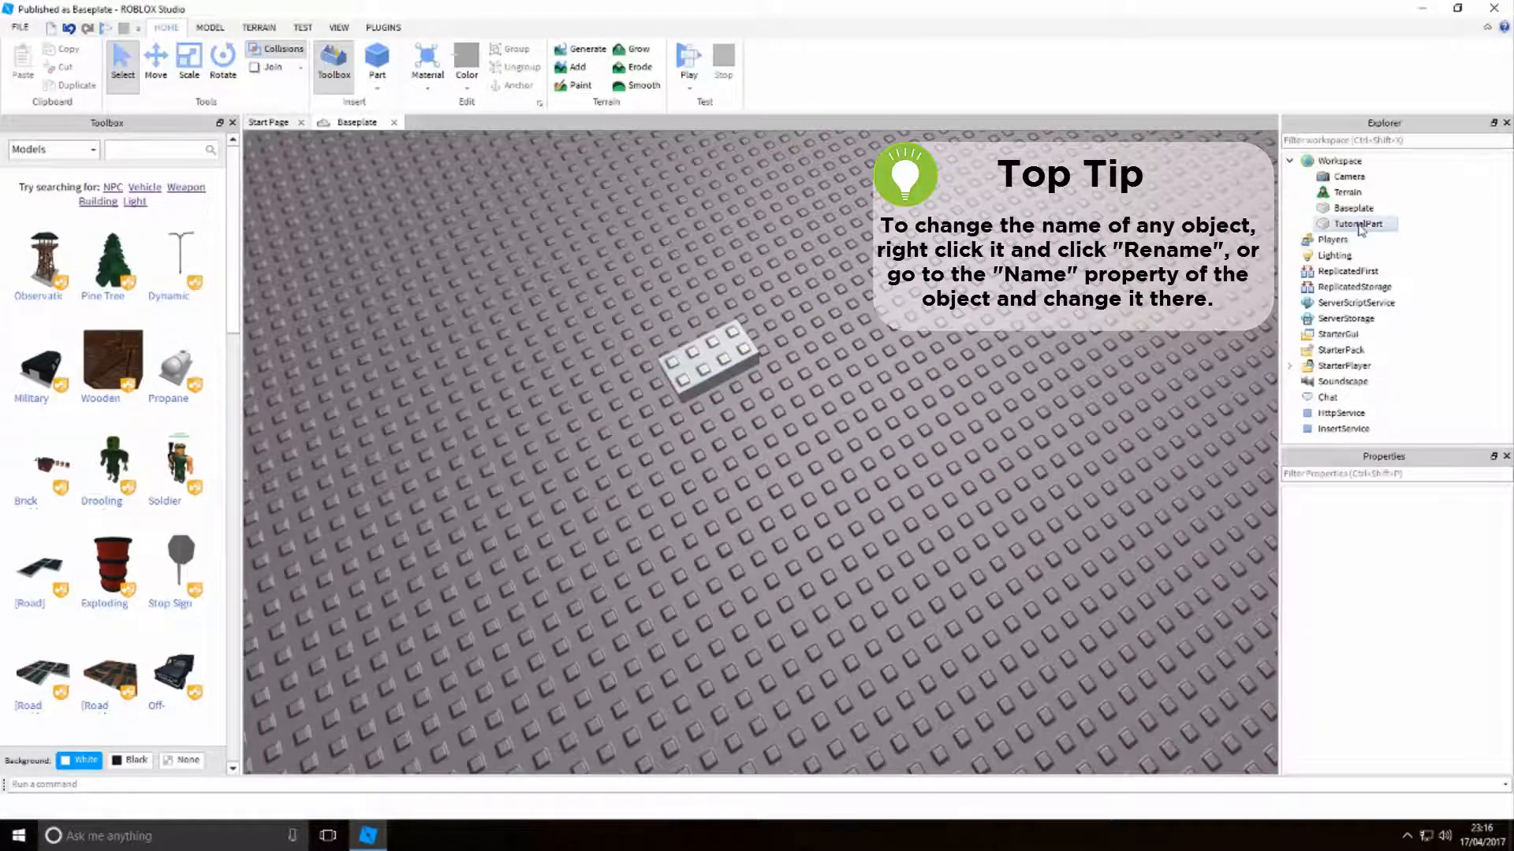
scroll(1422, 516, "down", 3)
scroll(1421, 516, "up", 3)
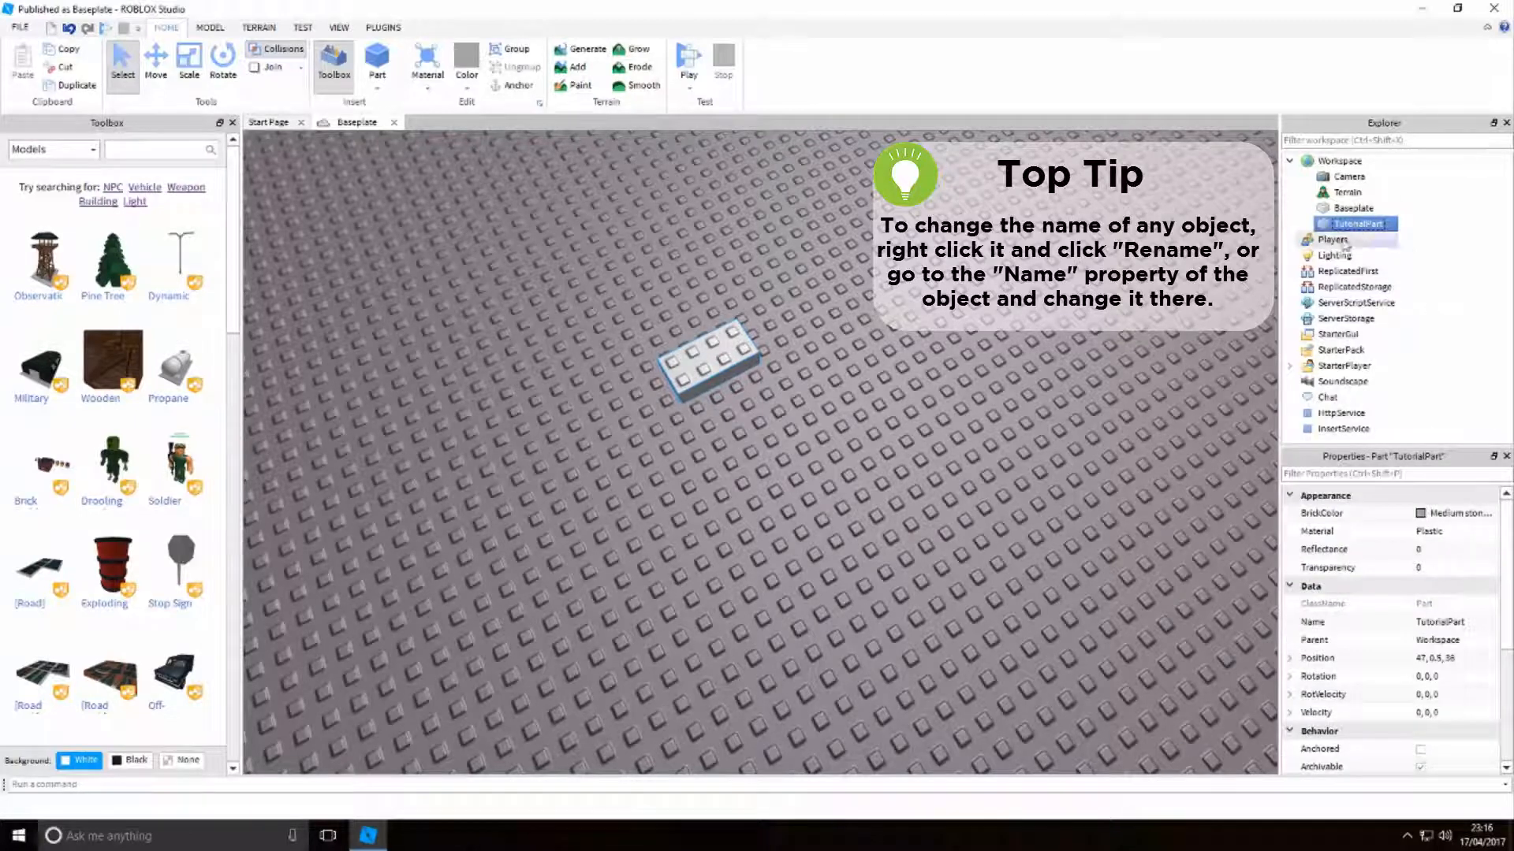
scroll(1416, 599, "down", 4)
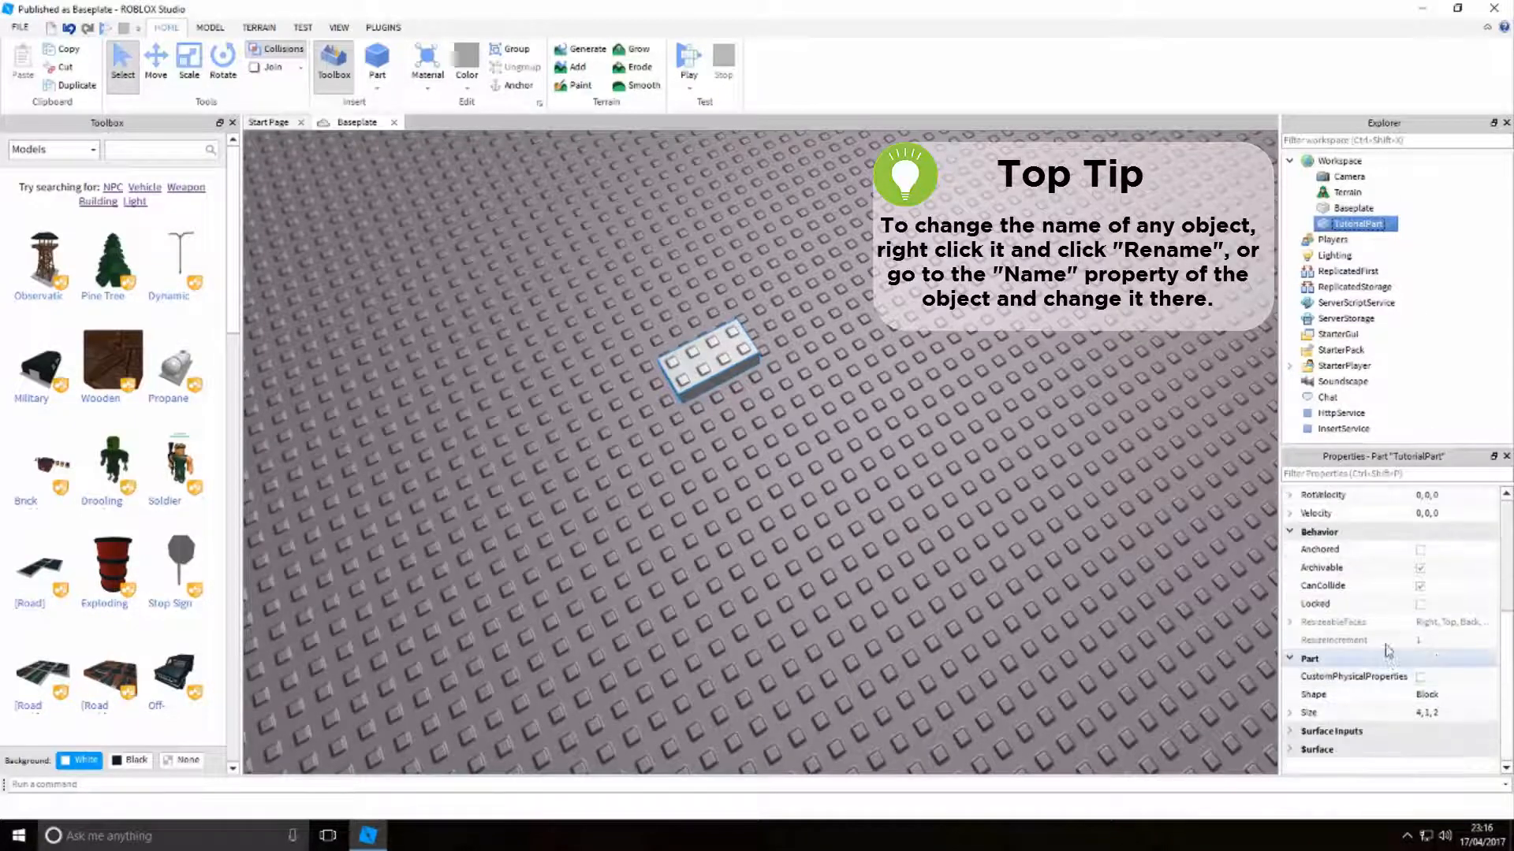
scroll(1419, 611, "up", 4)
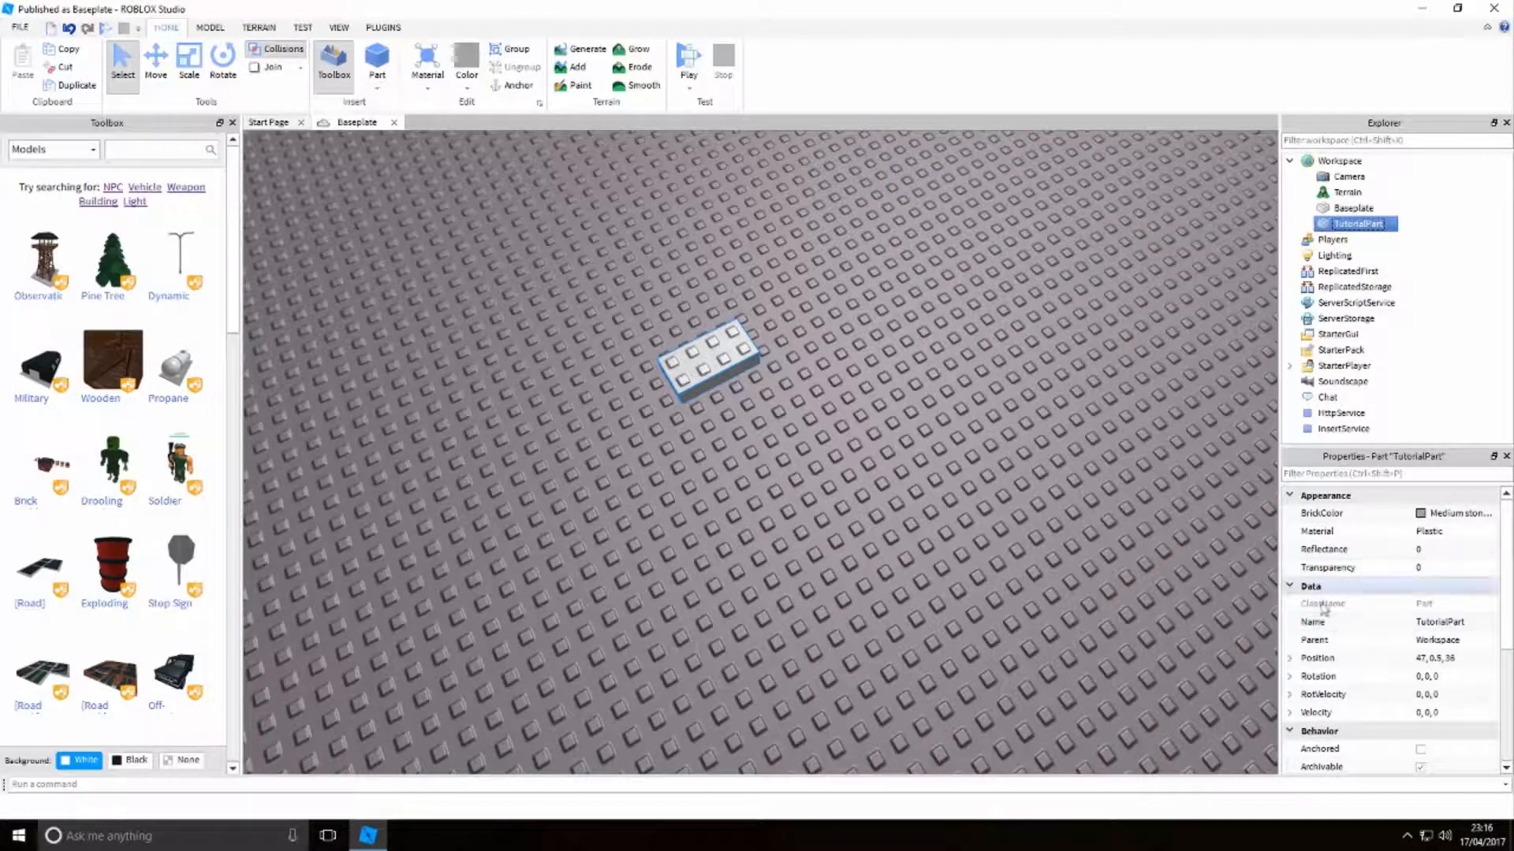
Change the part's Name property to PartTutorial and clear the selection
left_click(1479, 624)
key("BackSpace")
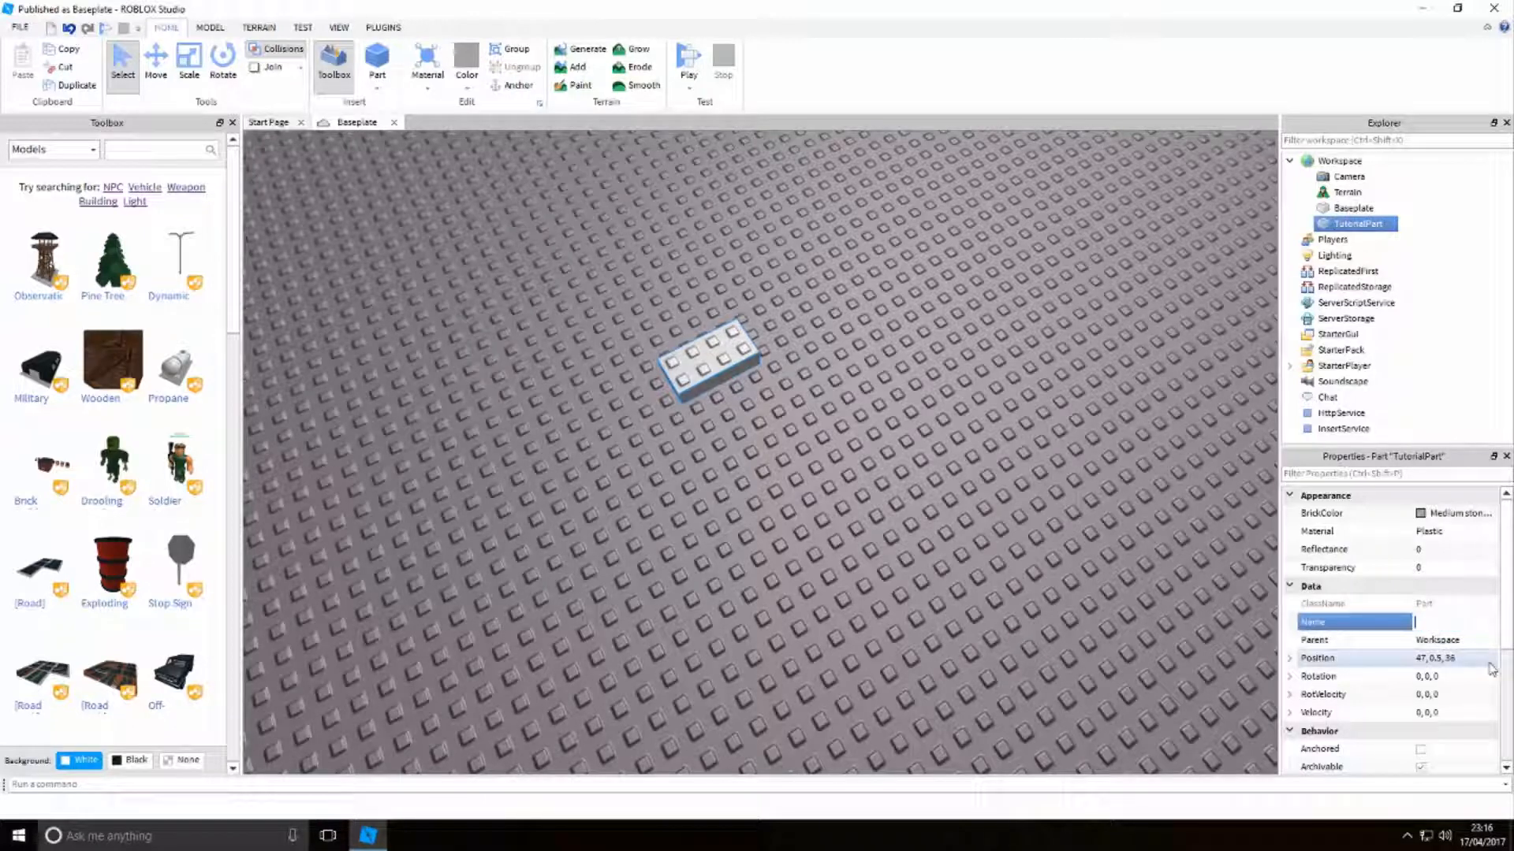
type("B")
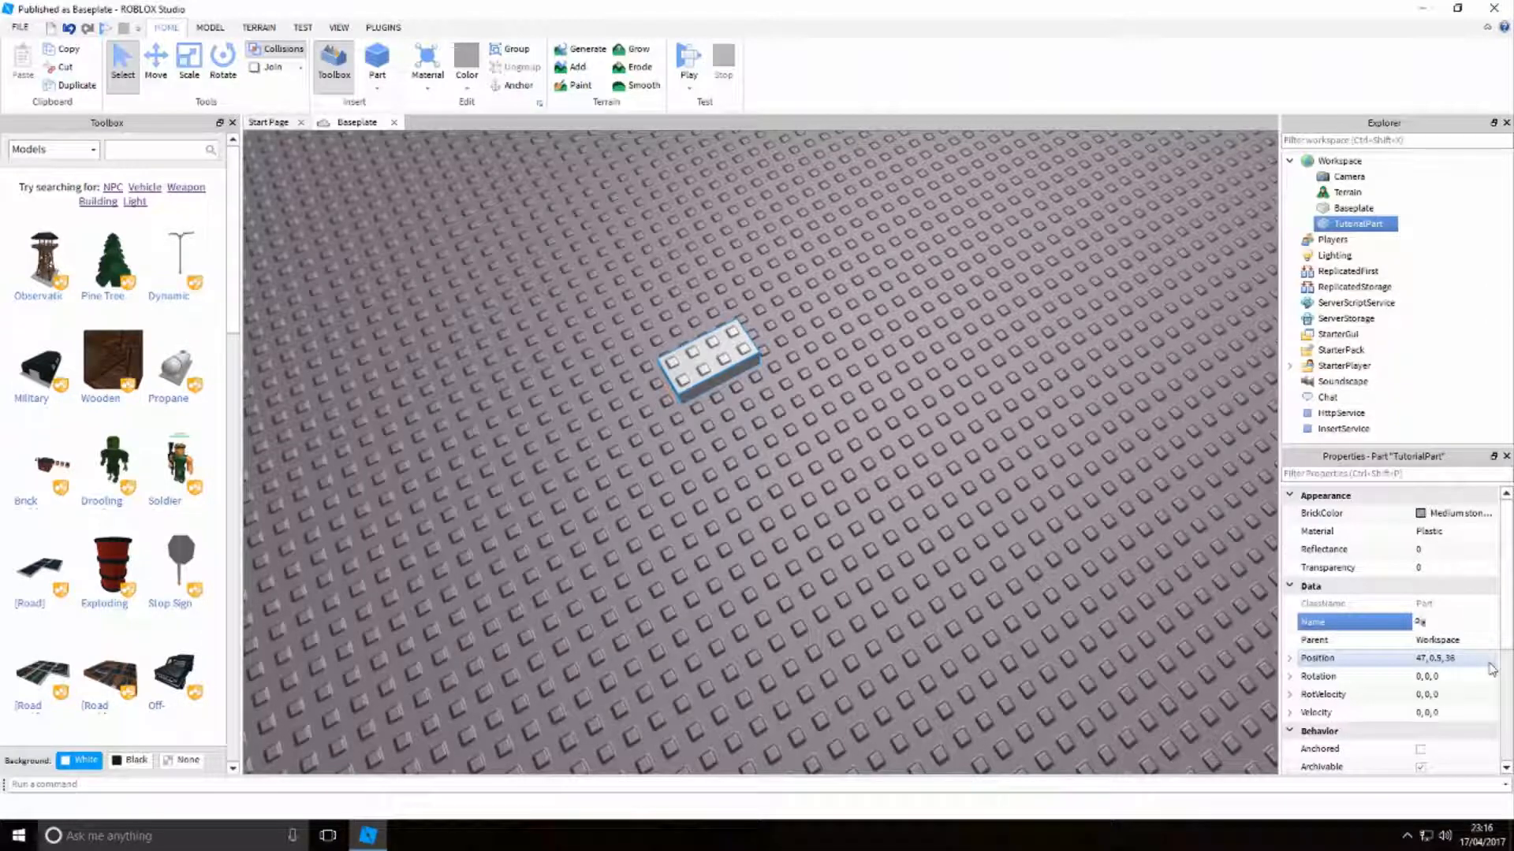
key("Return")
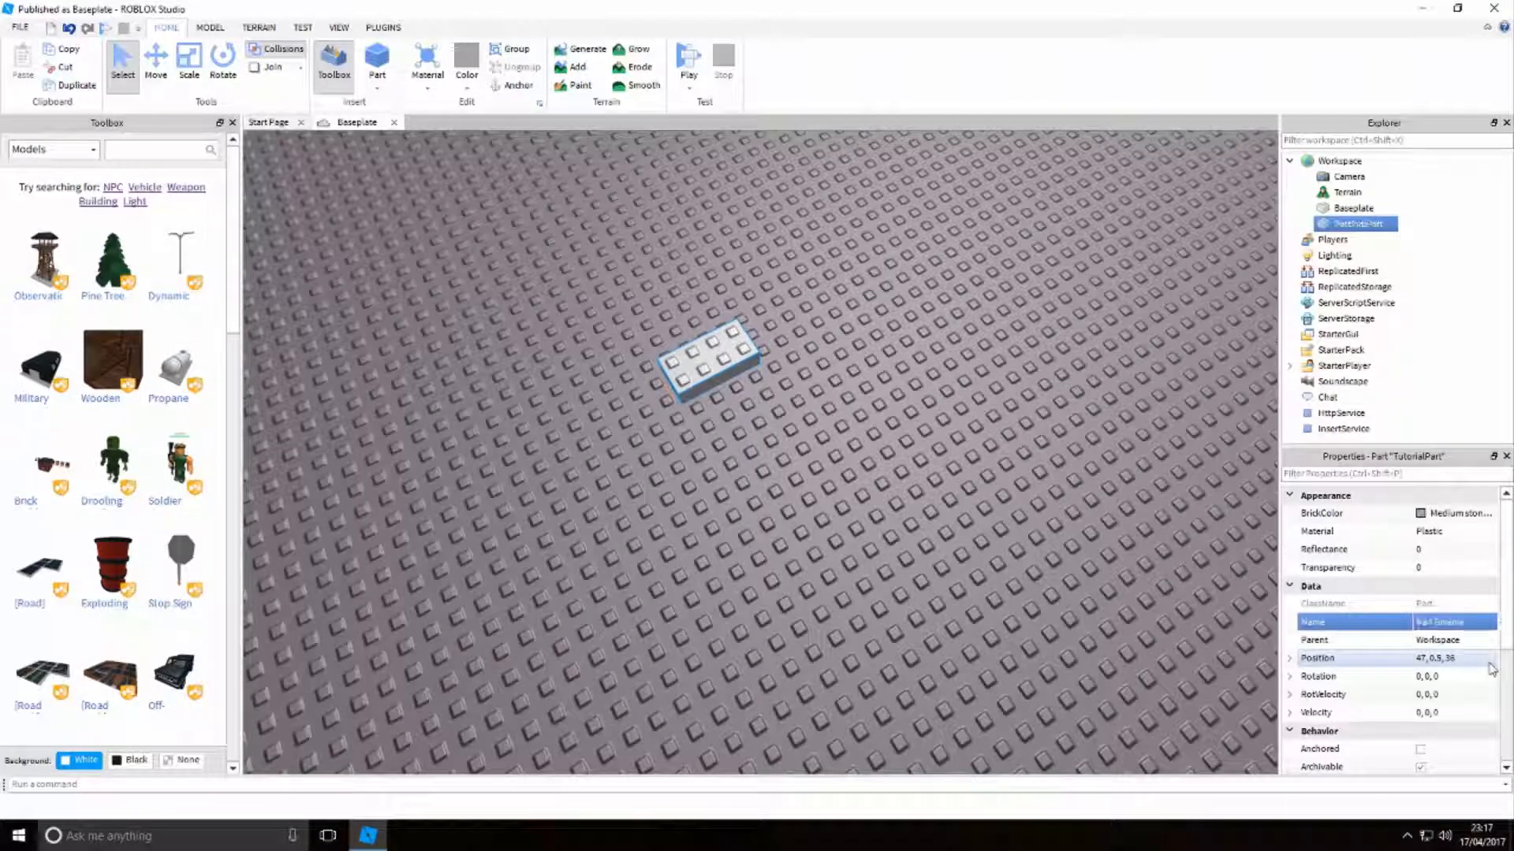
left_click(1462, 621)
left_click(1463, 621)
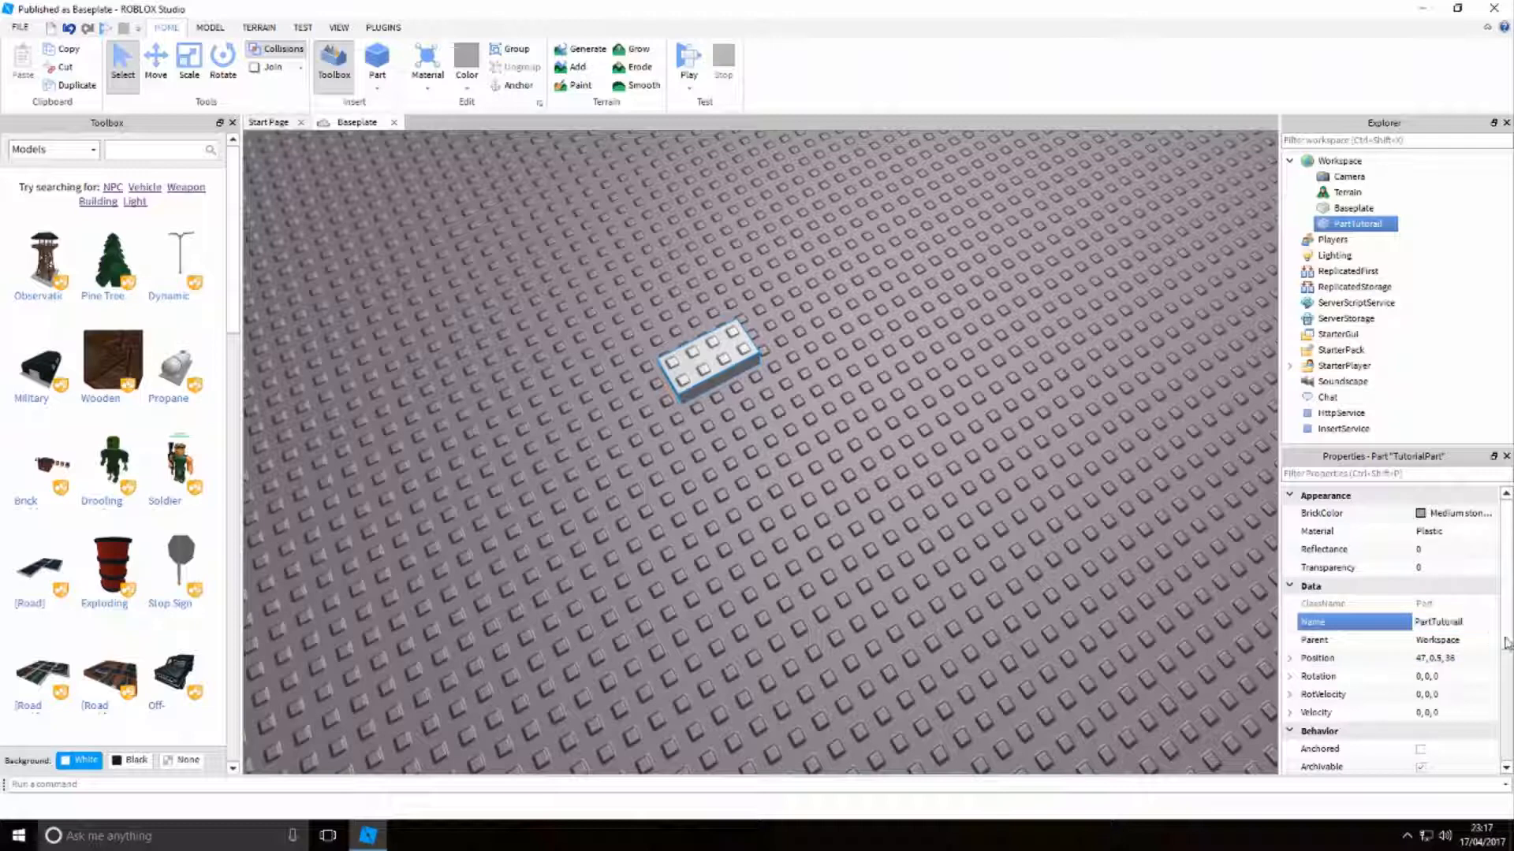
type("ial")
key("Return")
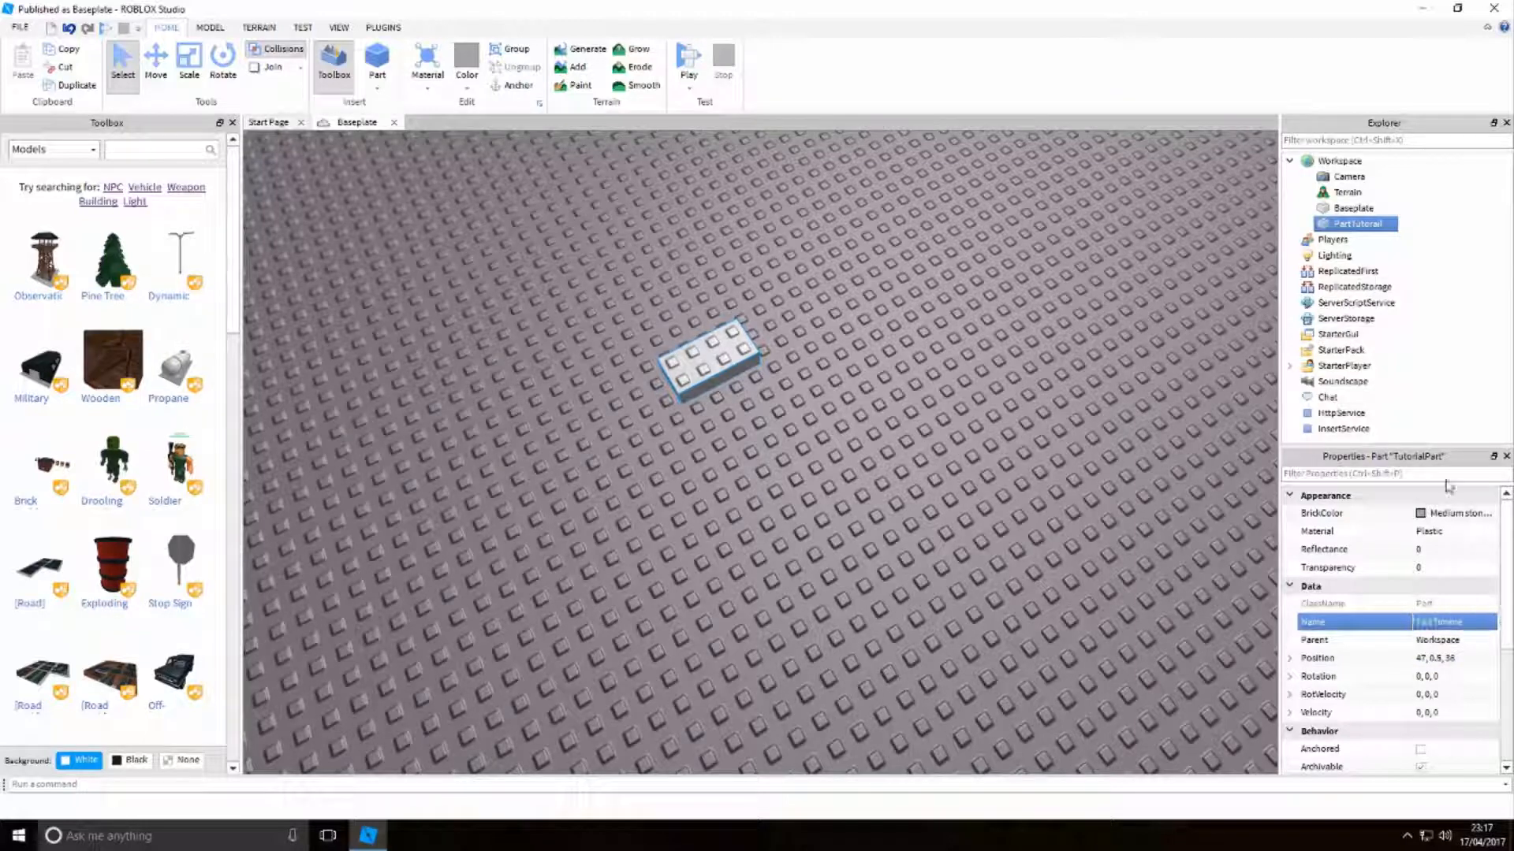
left_click(977, 526)
Delete the PartTutorial part from the Workspace
left_click(1355, 225)
left_click(861, 404)
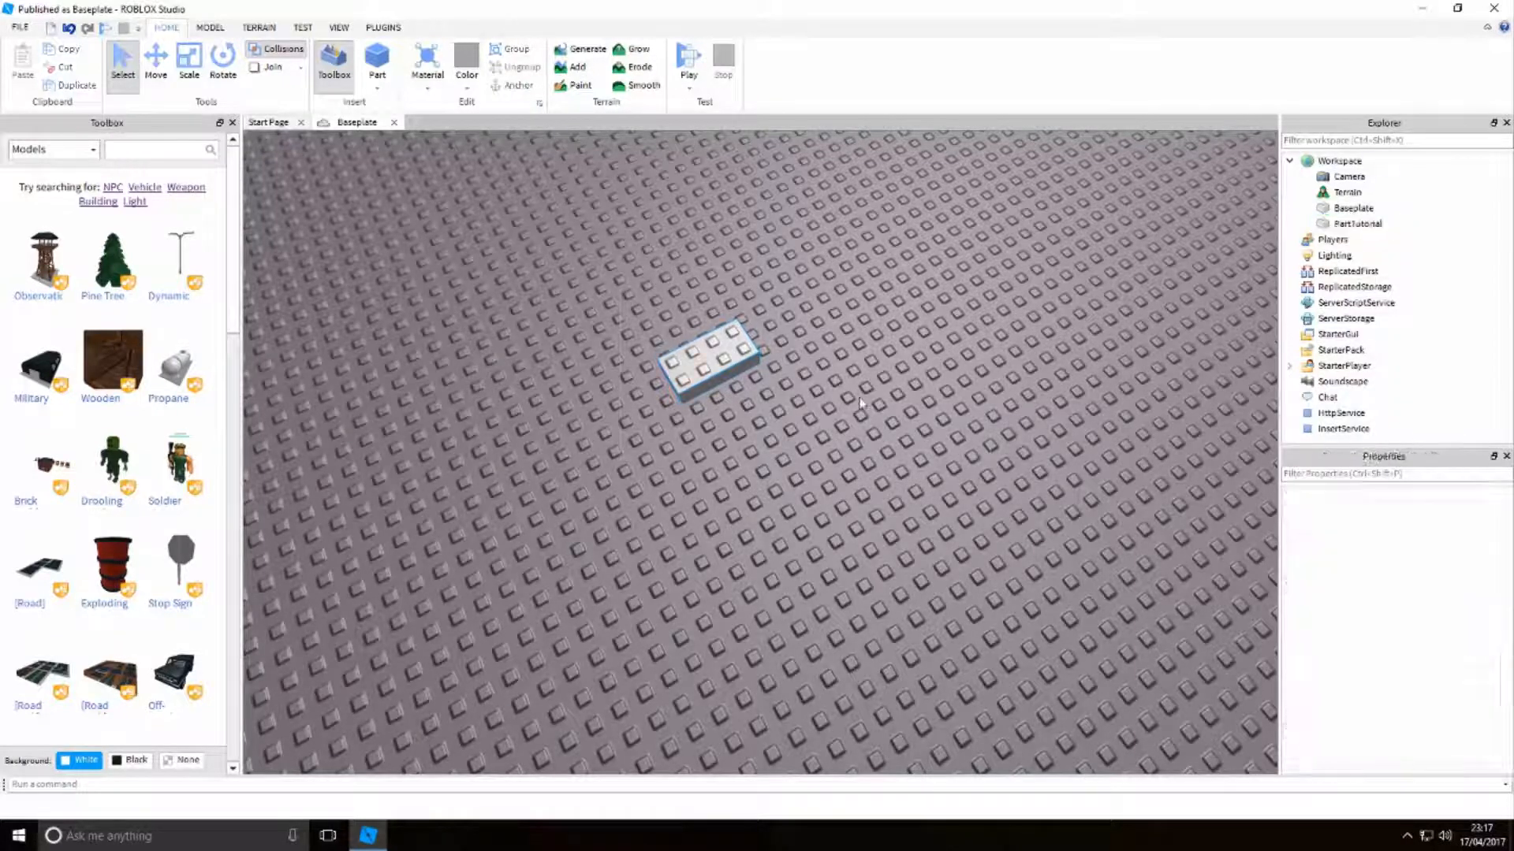
left_click(709, 358)
key("Delete")
Practise camera navigation over the empty baseplate by rotating the view and moving forward, backward, right and left
right_click_drag(845, 503, 842, 503)
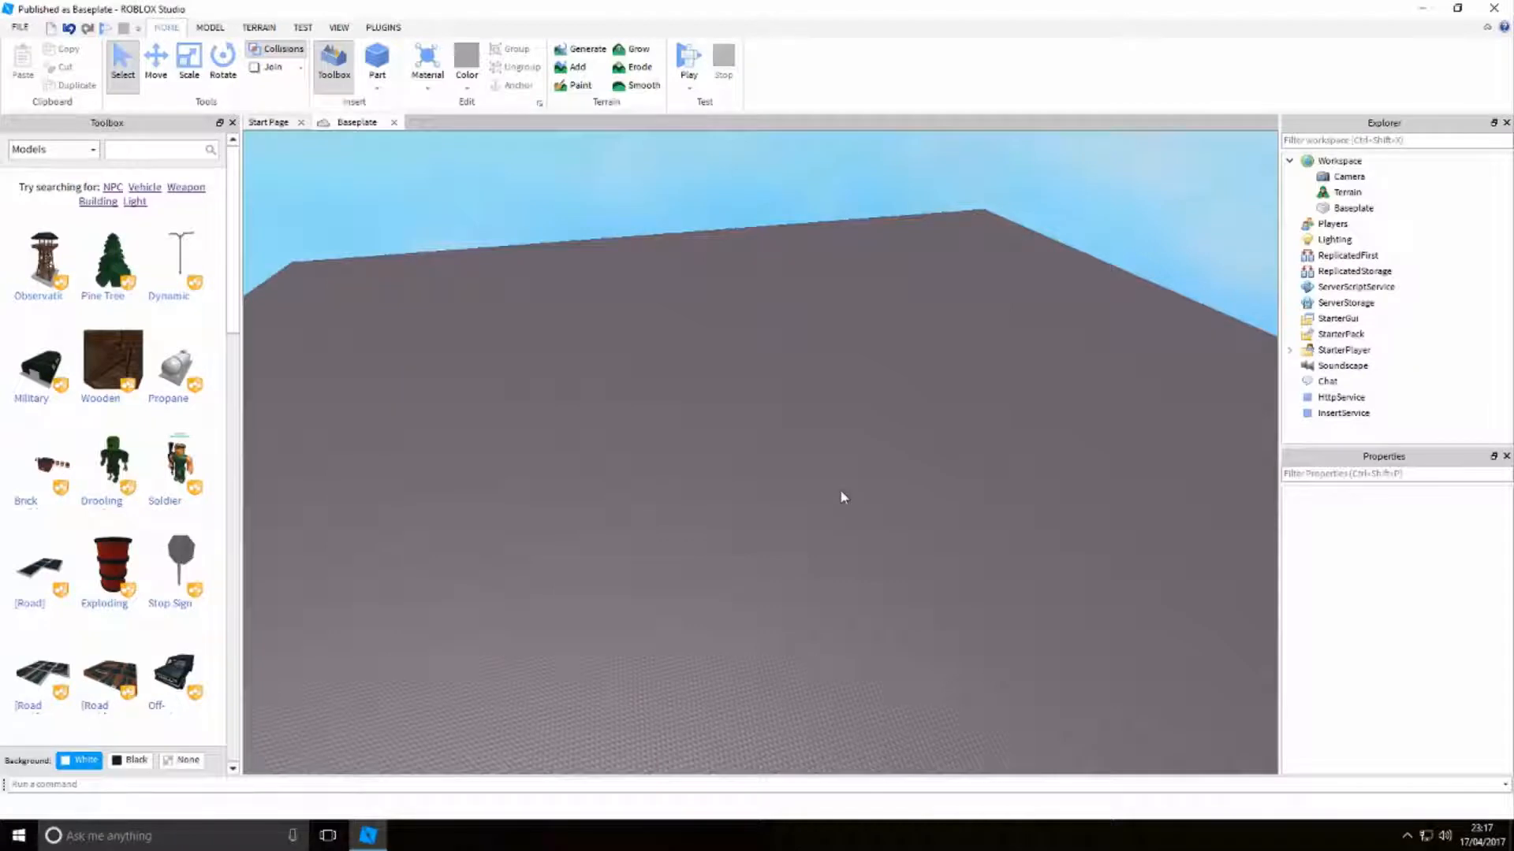
right_click_drag(859, 470, 864, 444)
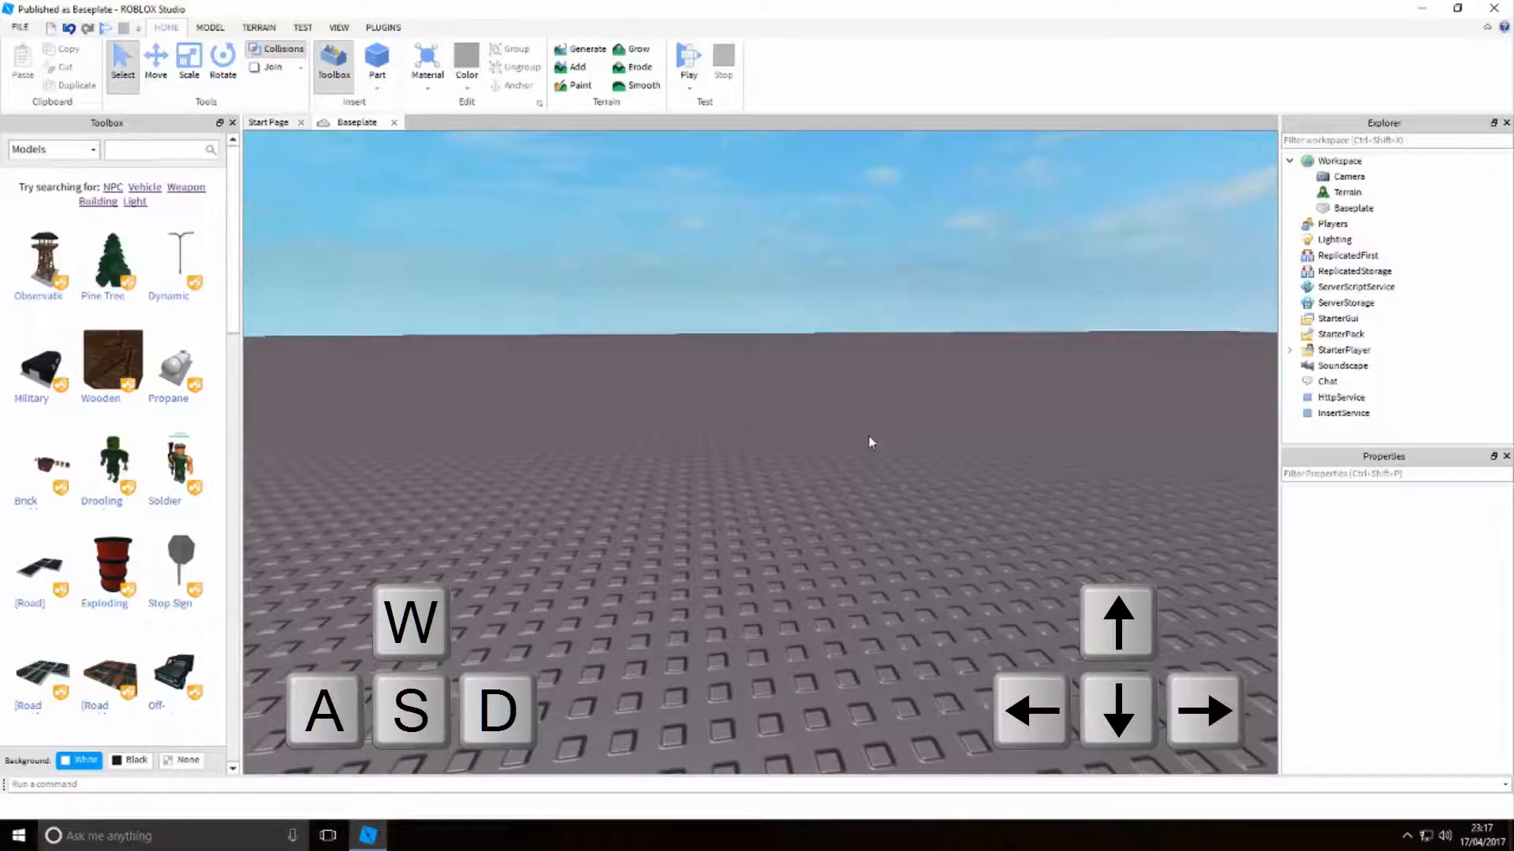
key("w")
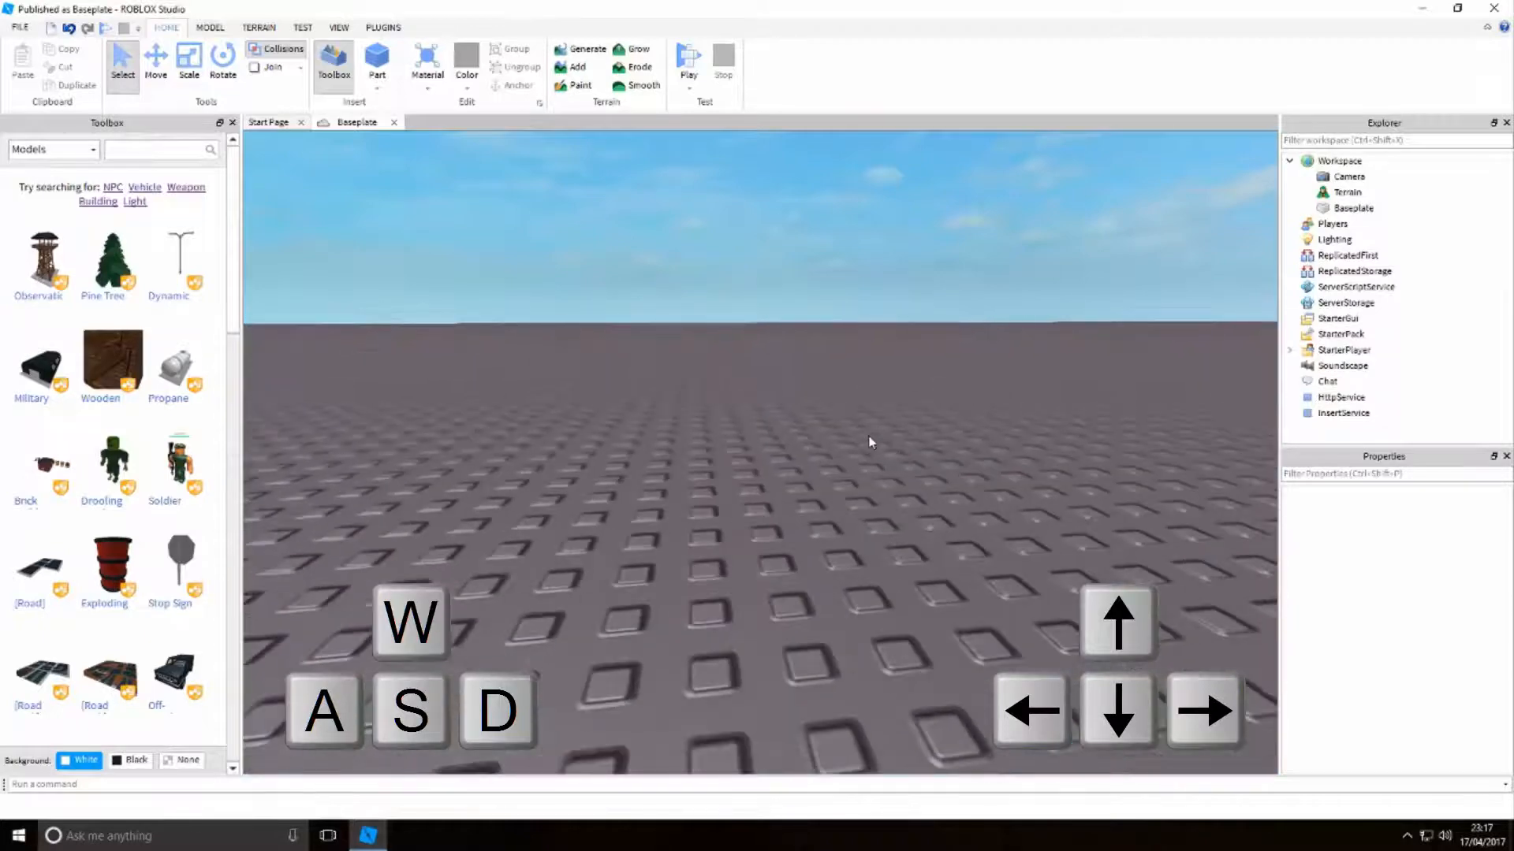
key("s")
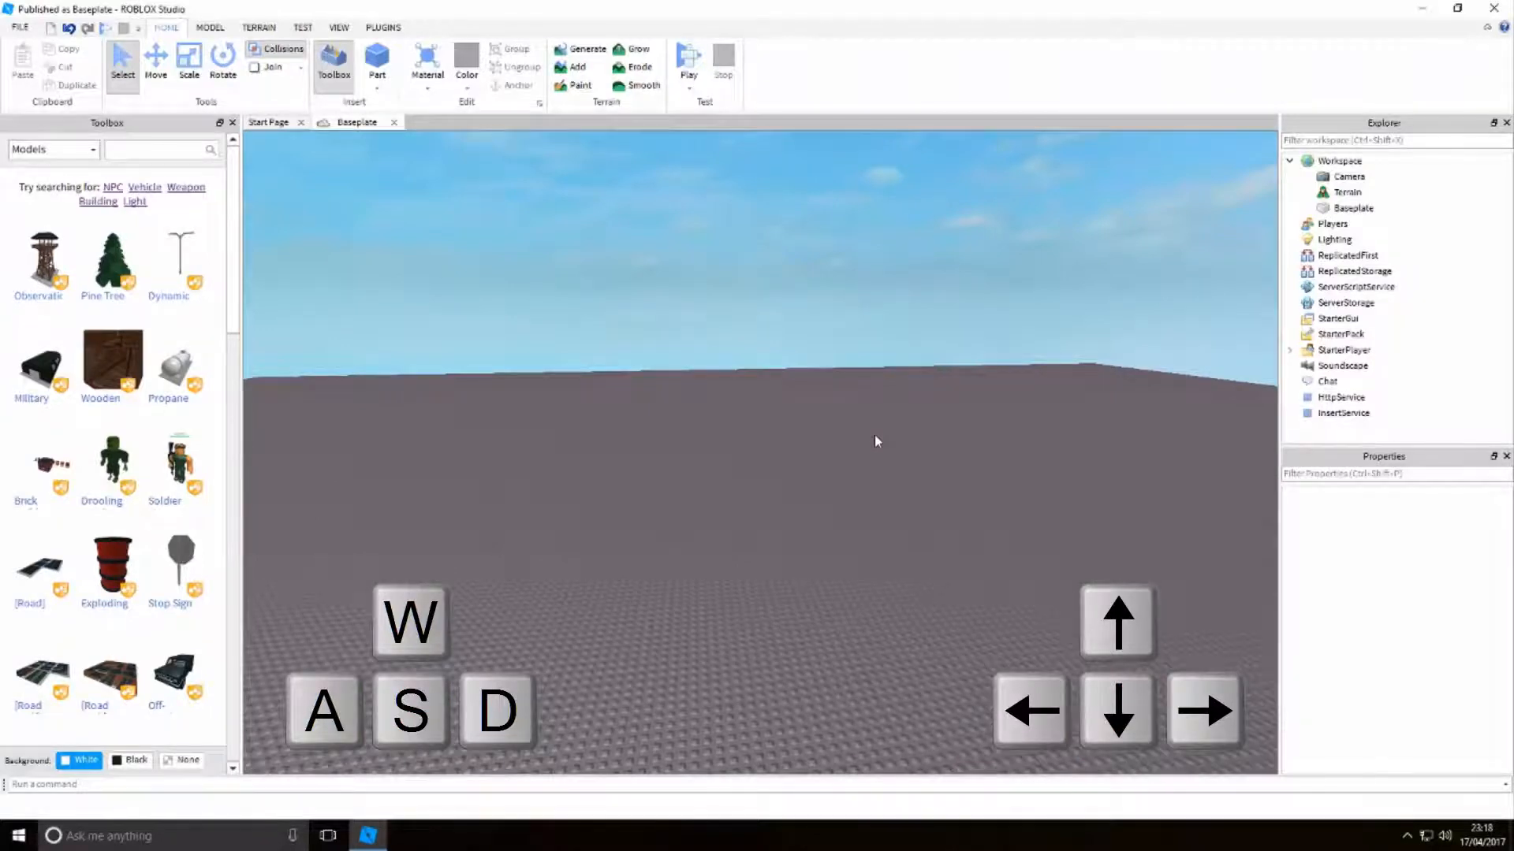
key("d")
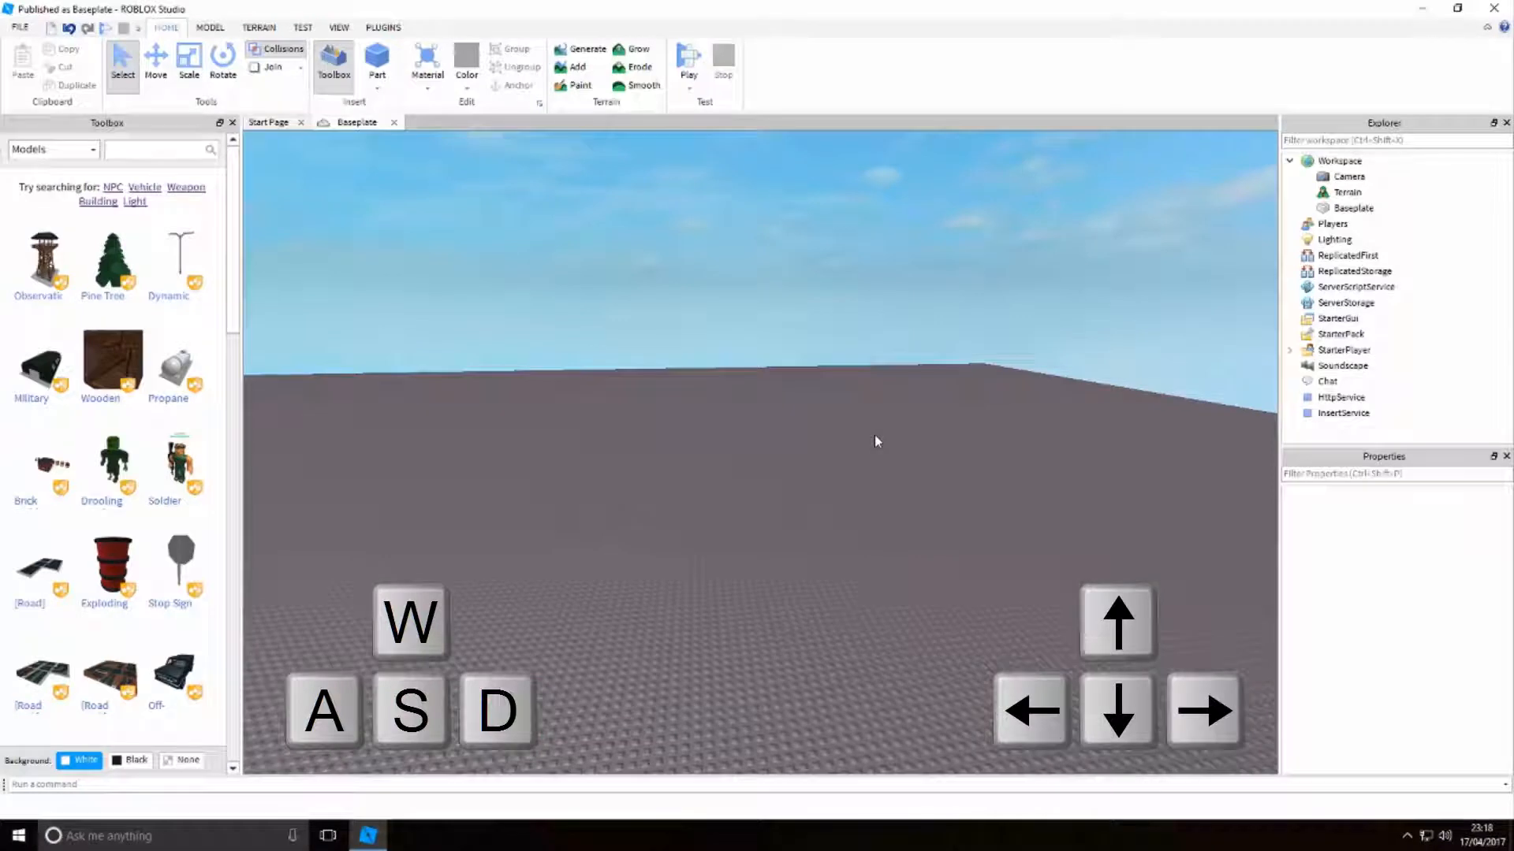
key("a")
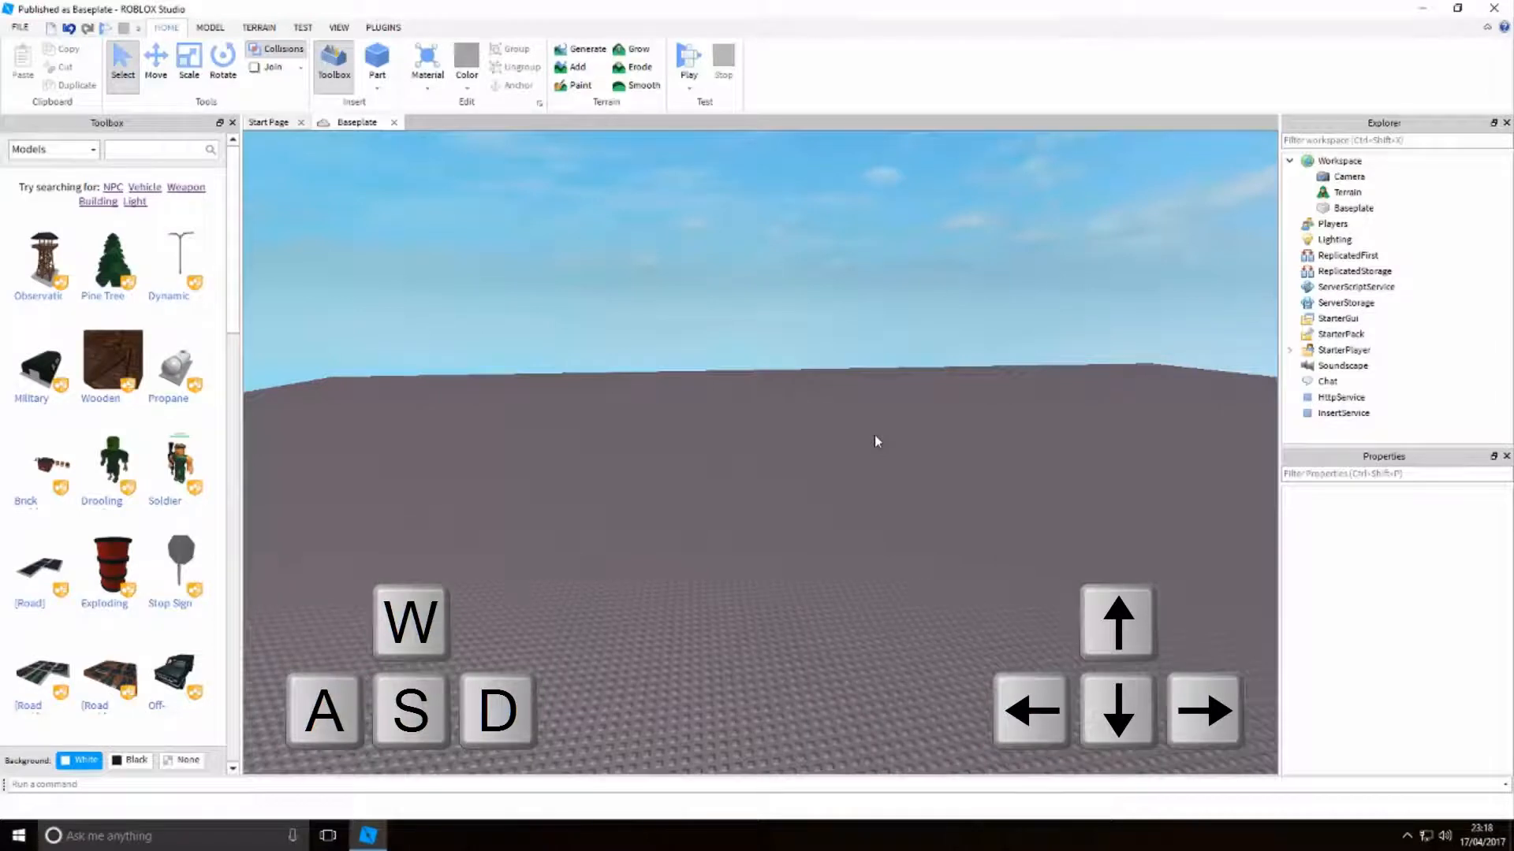
key("w")
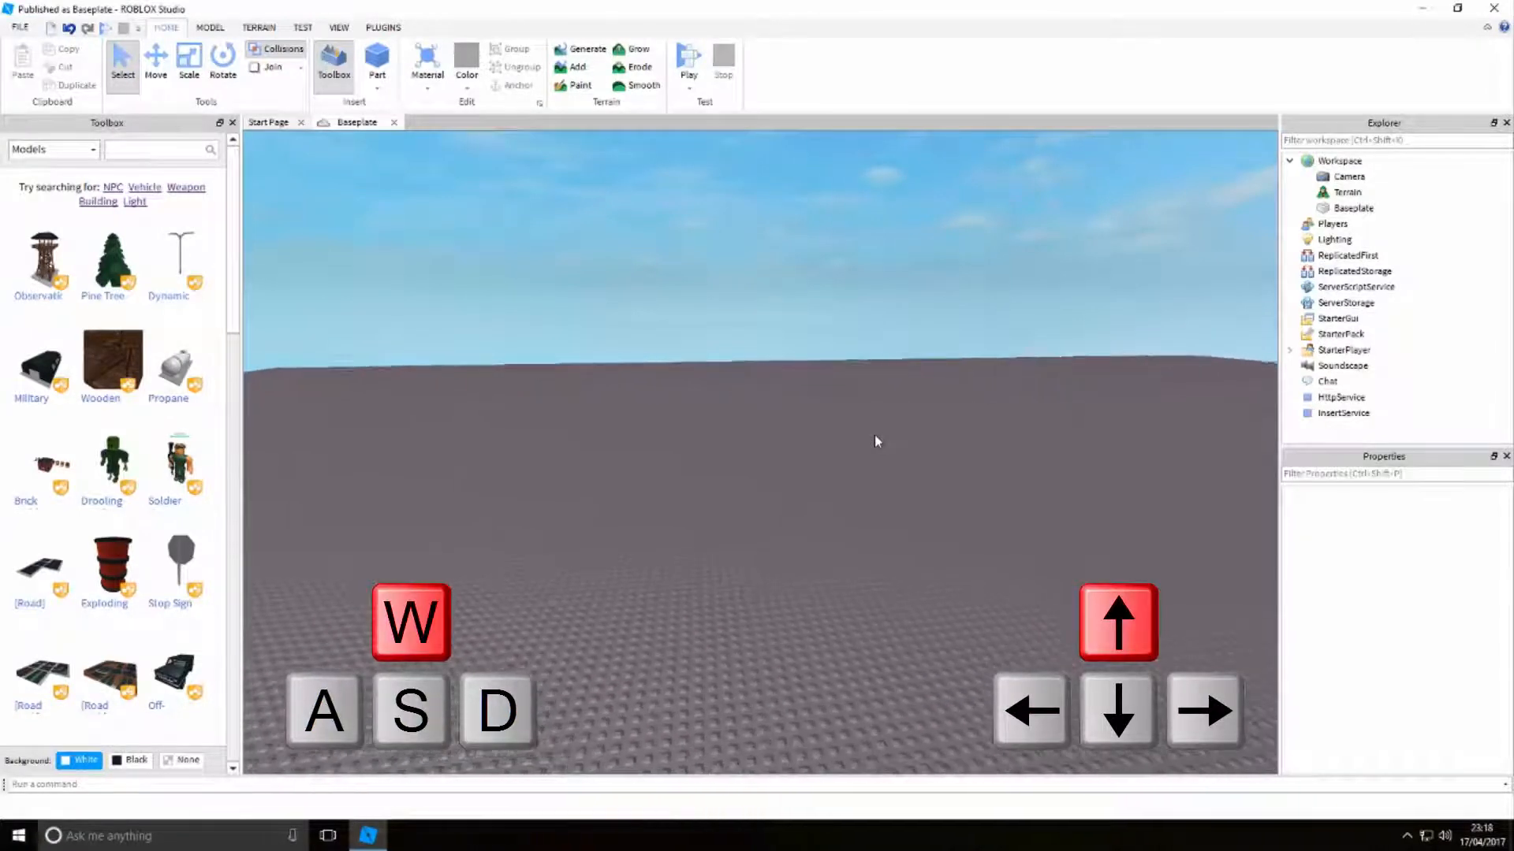
Practise moving the camera backward, sideways, down toward the baseplate and up away from it
key("s")
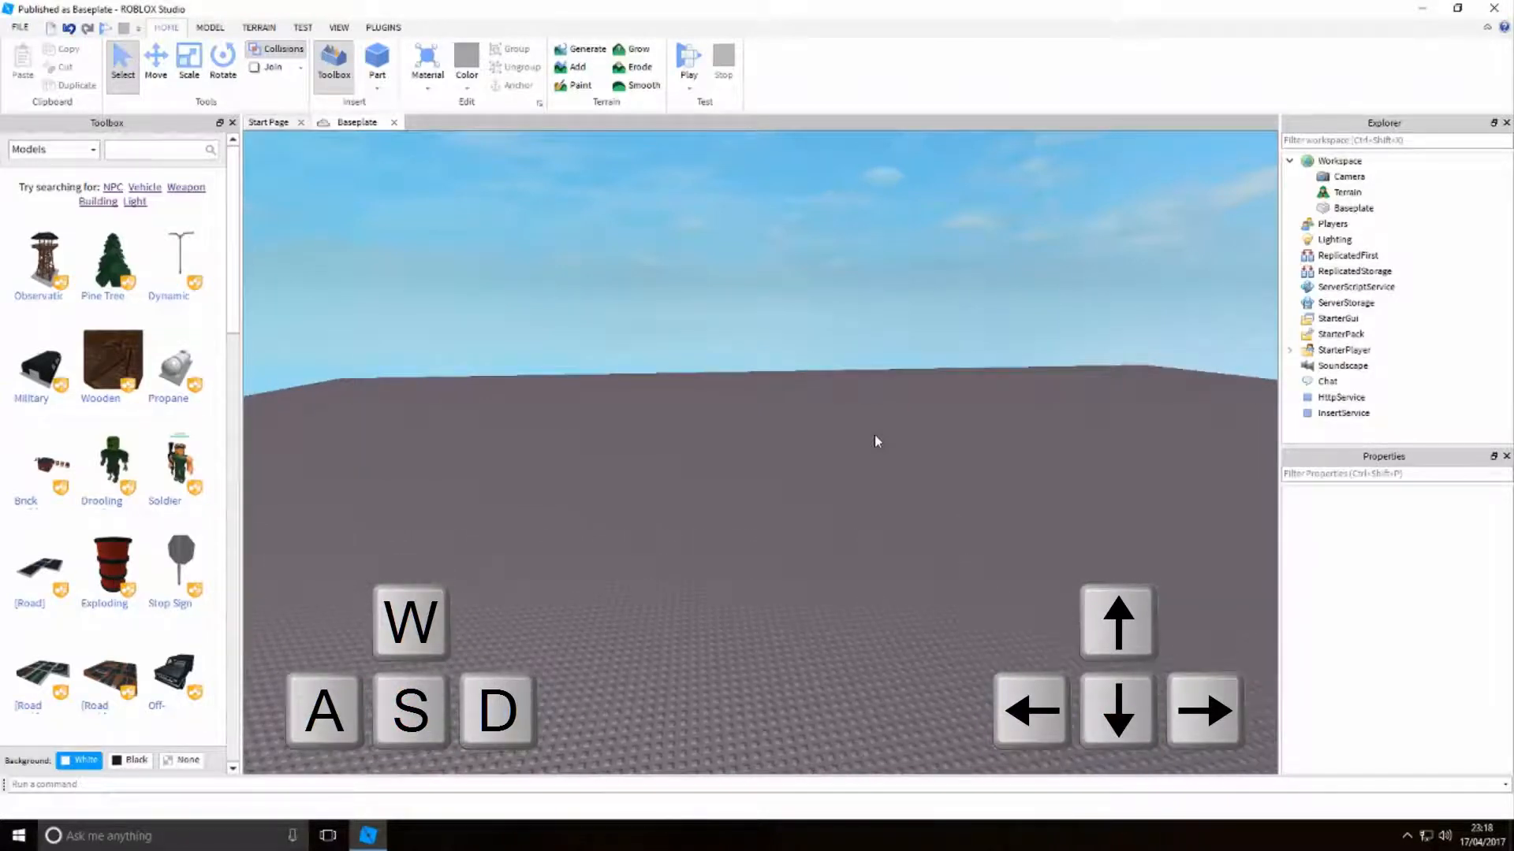
key("Right")
key("Left")
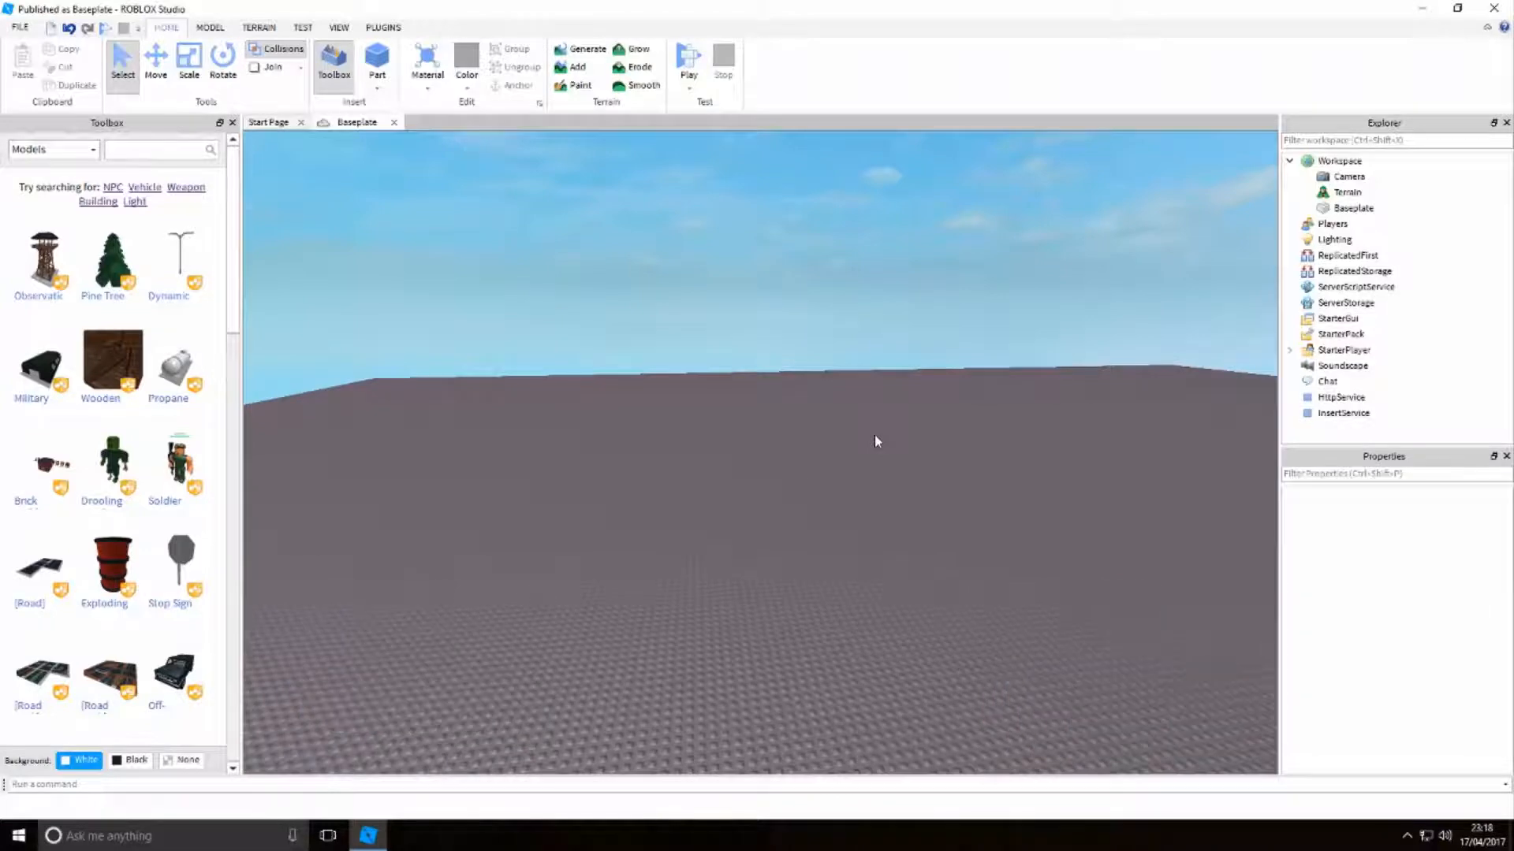
key("q")
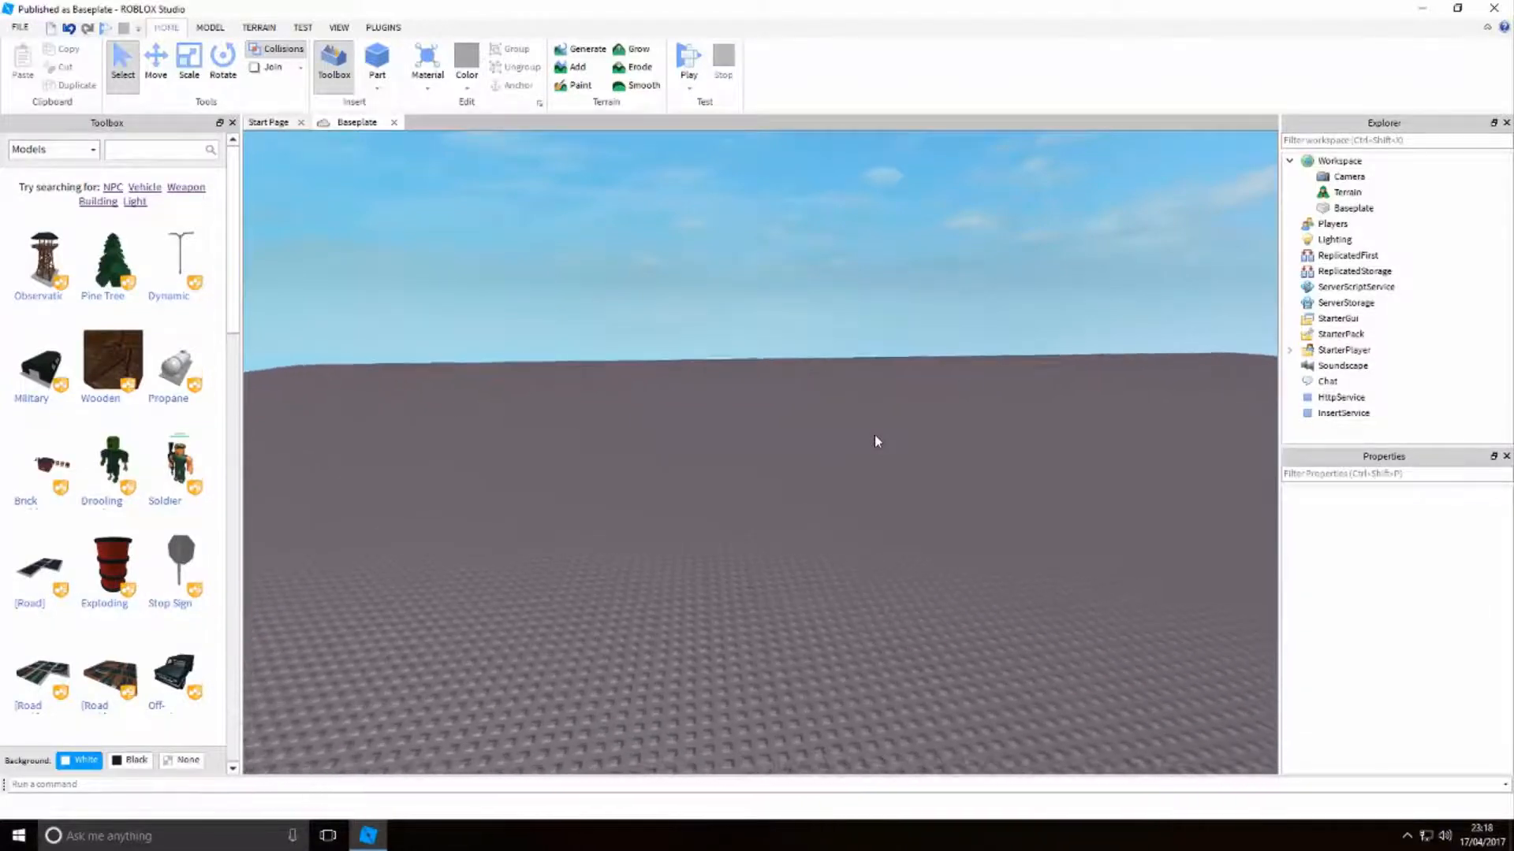
key("q")
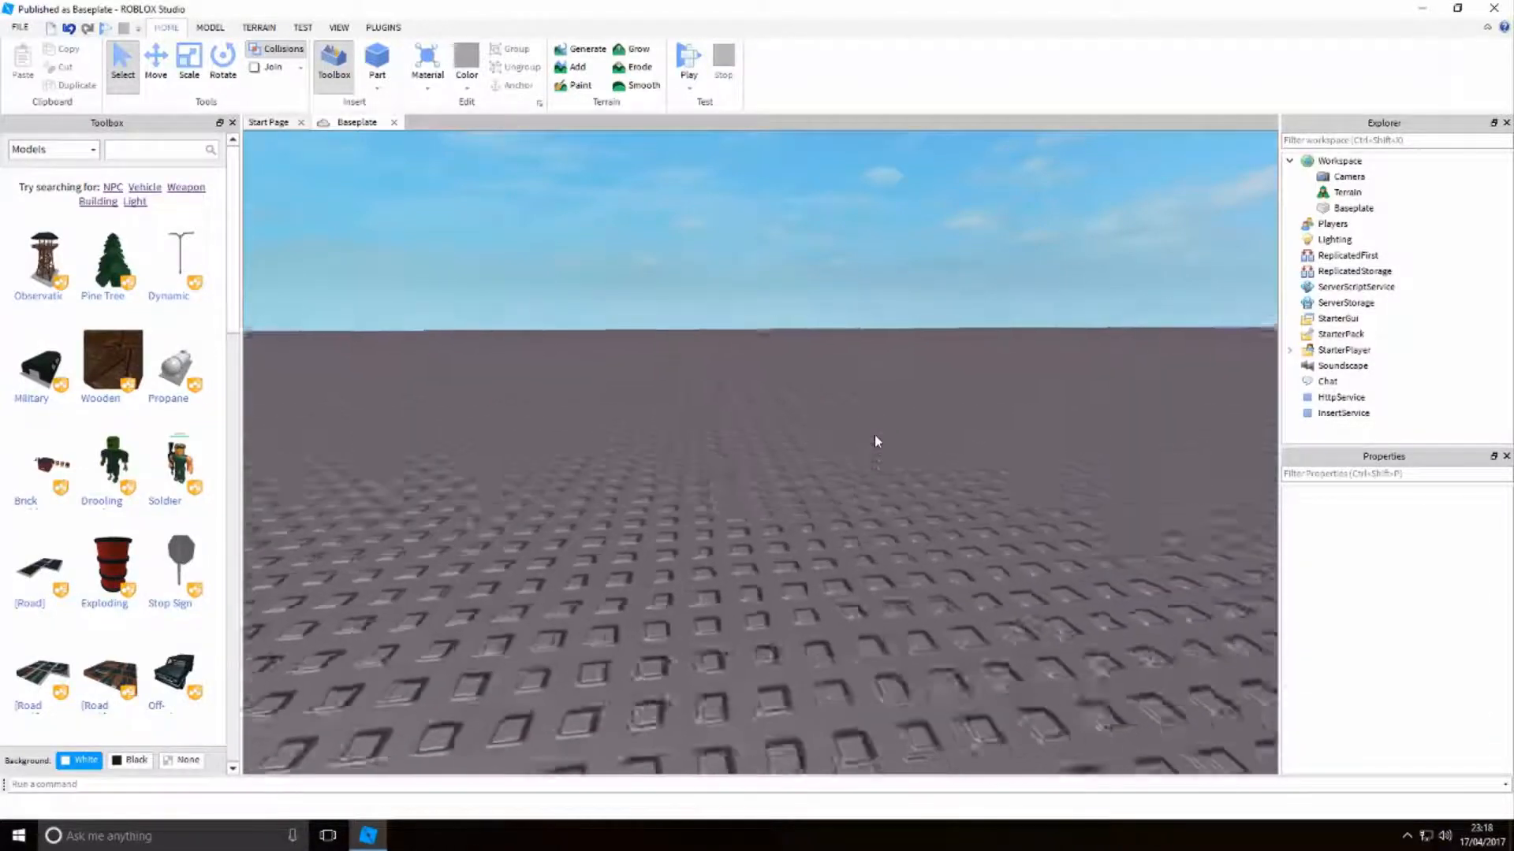
key("e")
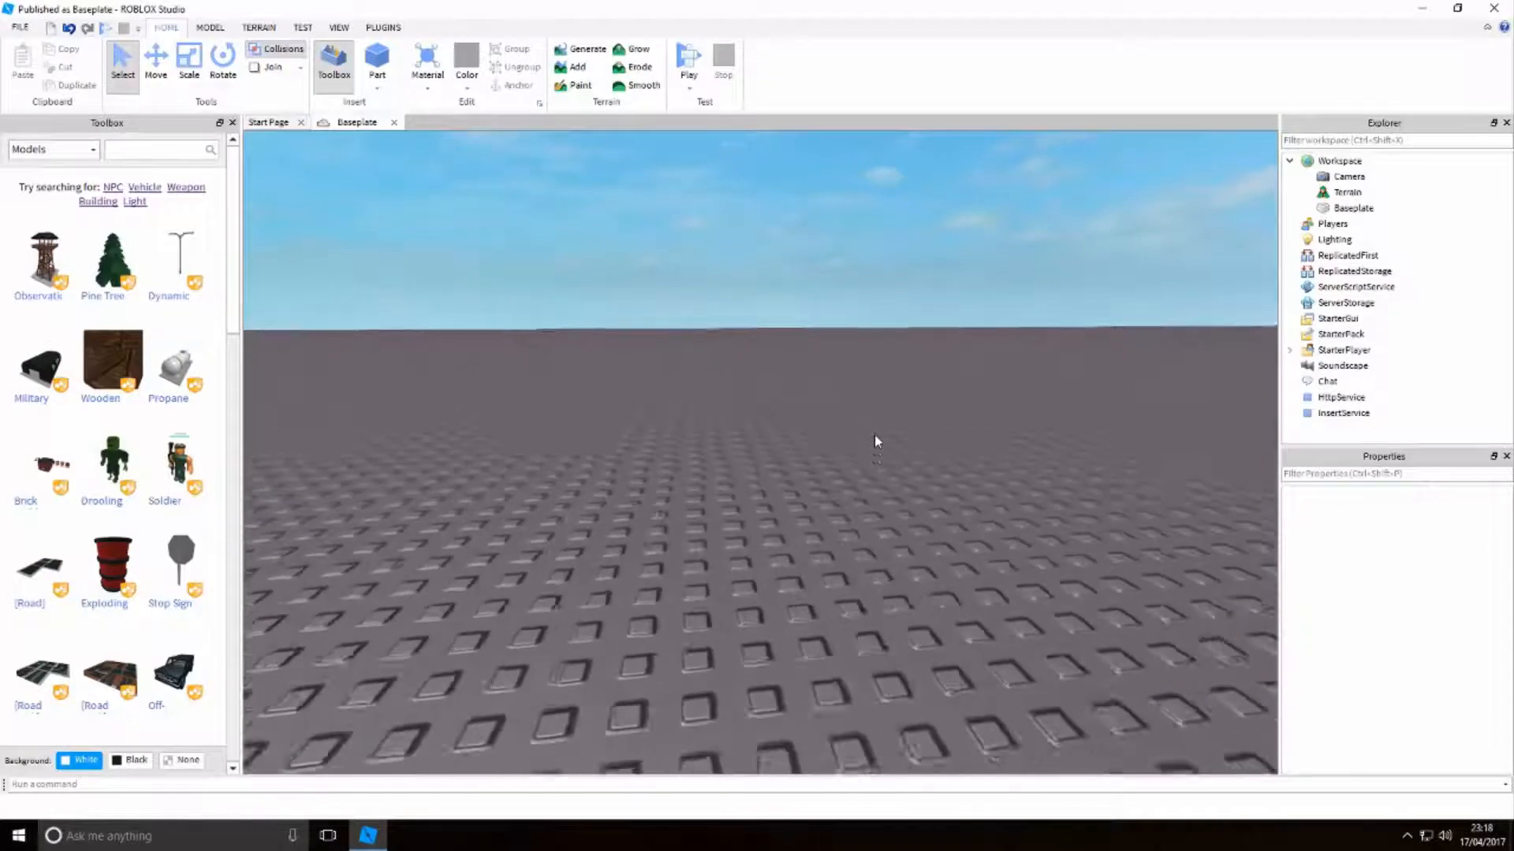
key("e")
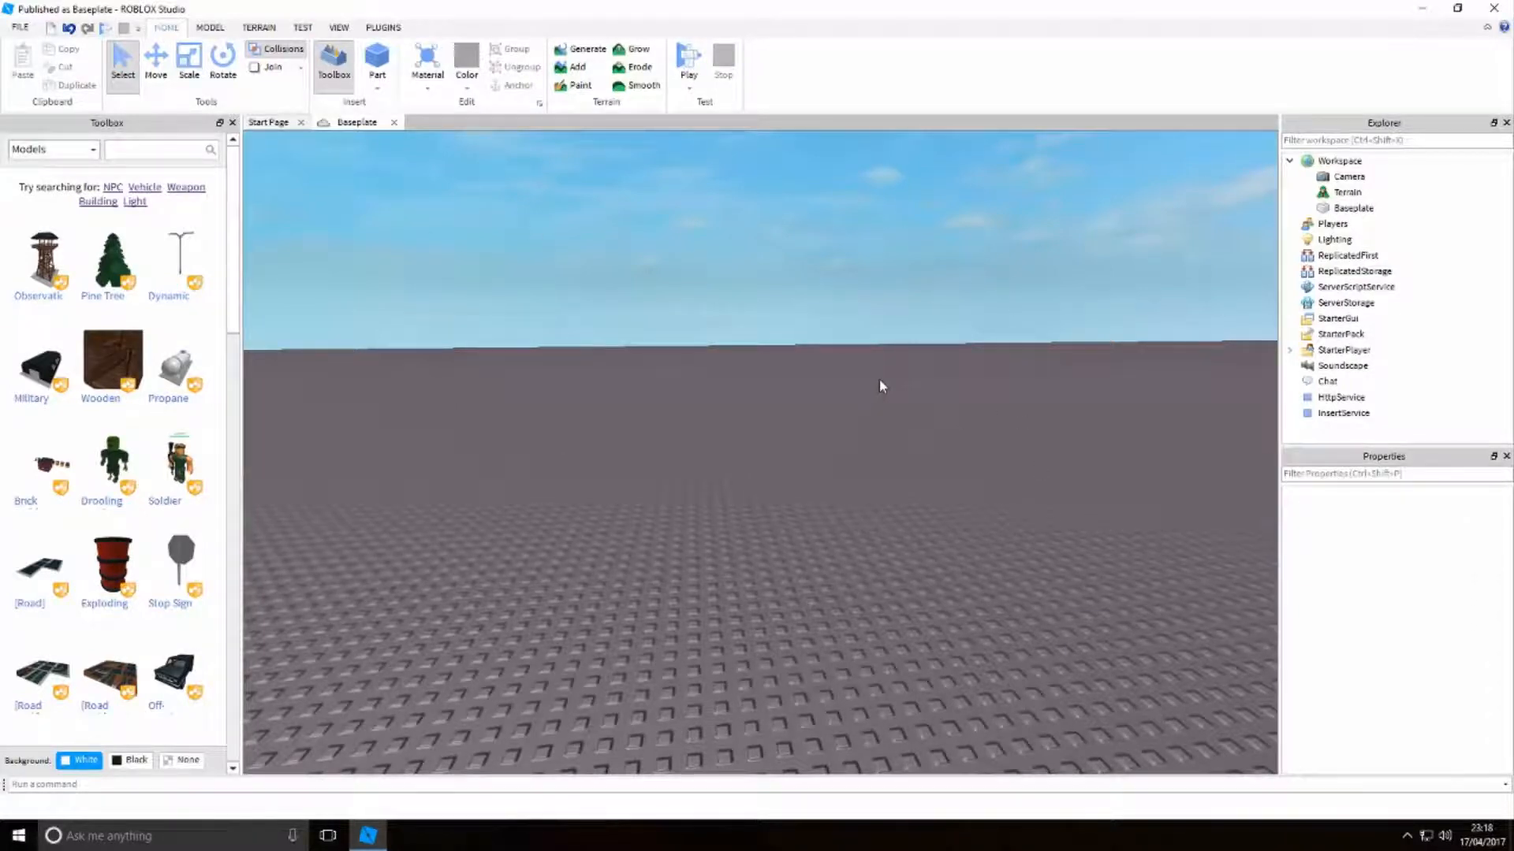
Practise rotating and zooming the camera, and bring the view in close above the baseplate studs
right_click_drag(878, 386, 797, 423)
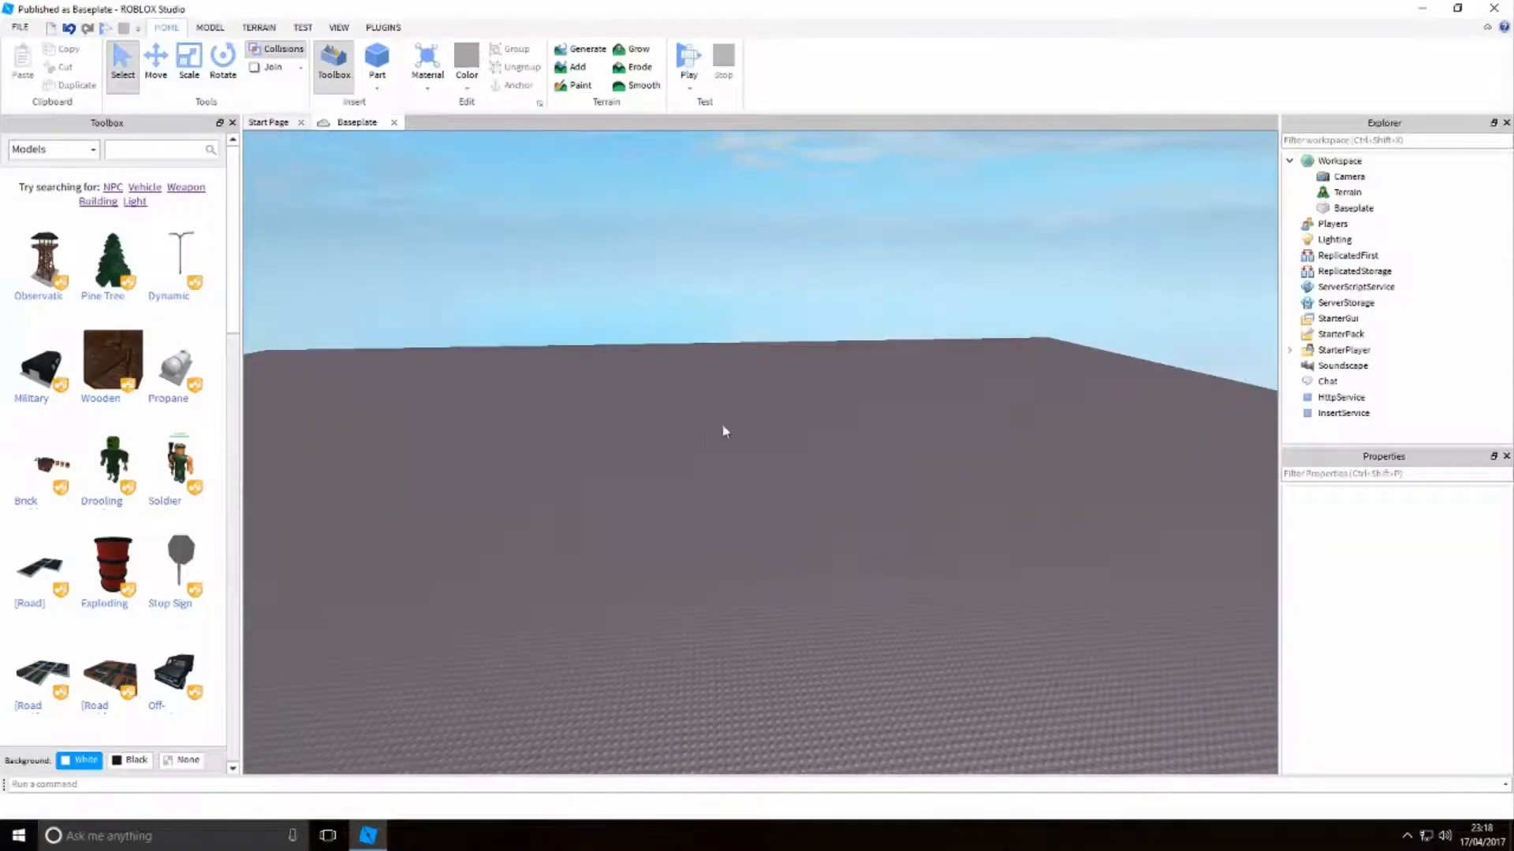
right_click_drag(922, 476, 915, 470)
scroll(924, 477, "up", 5)
right_click_drag(739, 466, 730, 462)
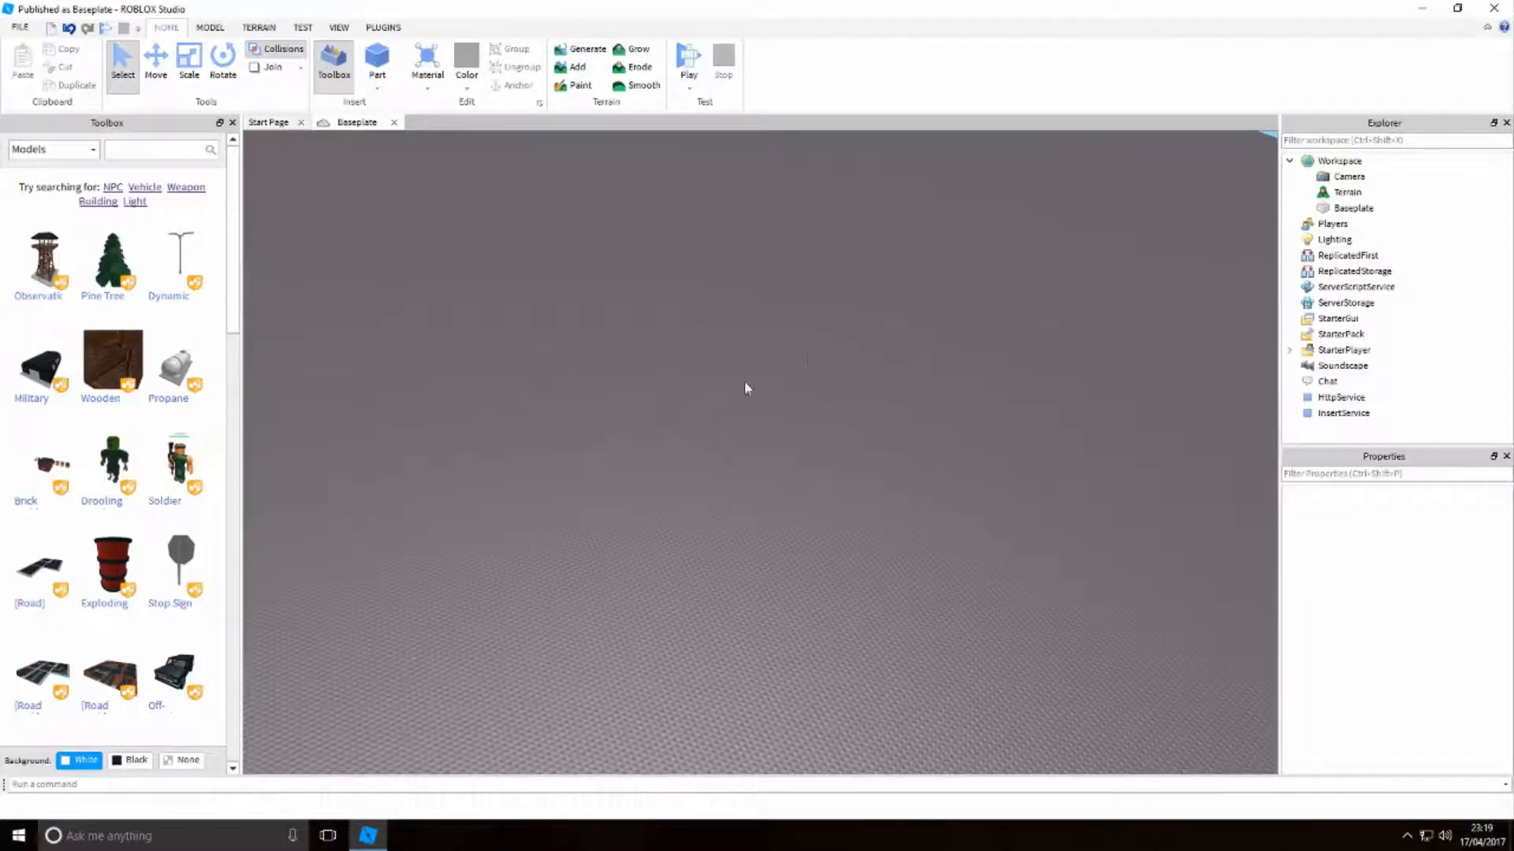
key("s")
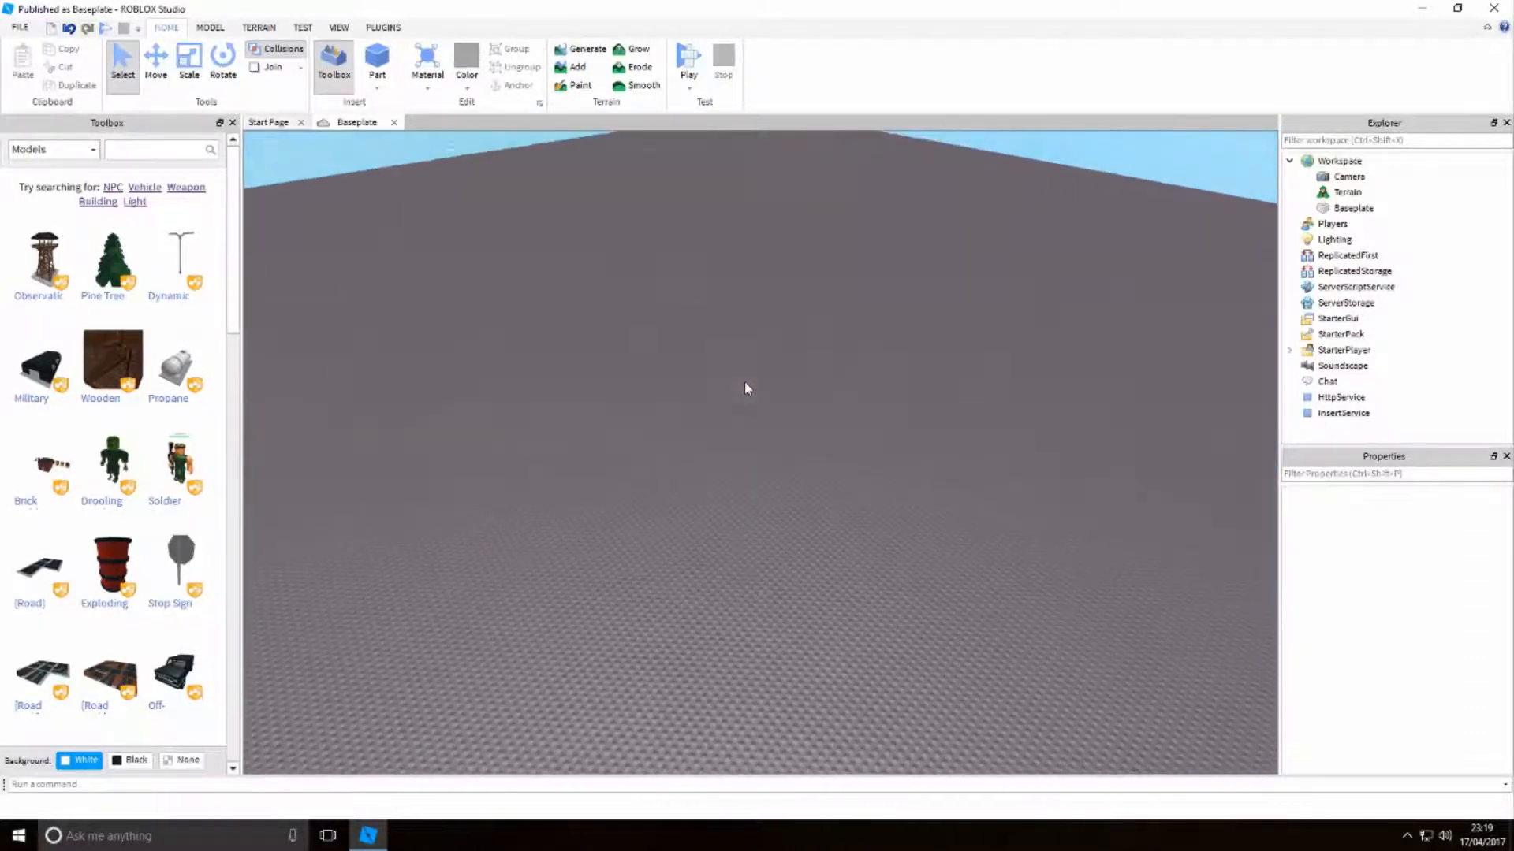
key("w")
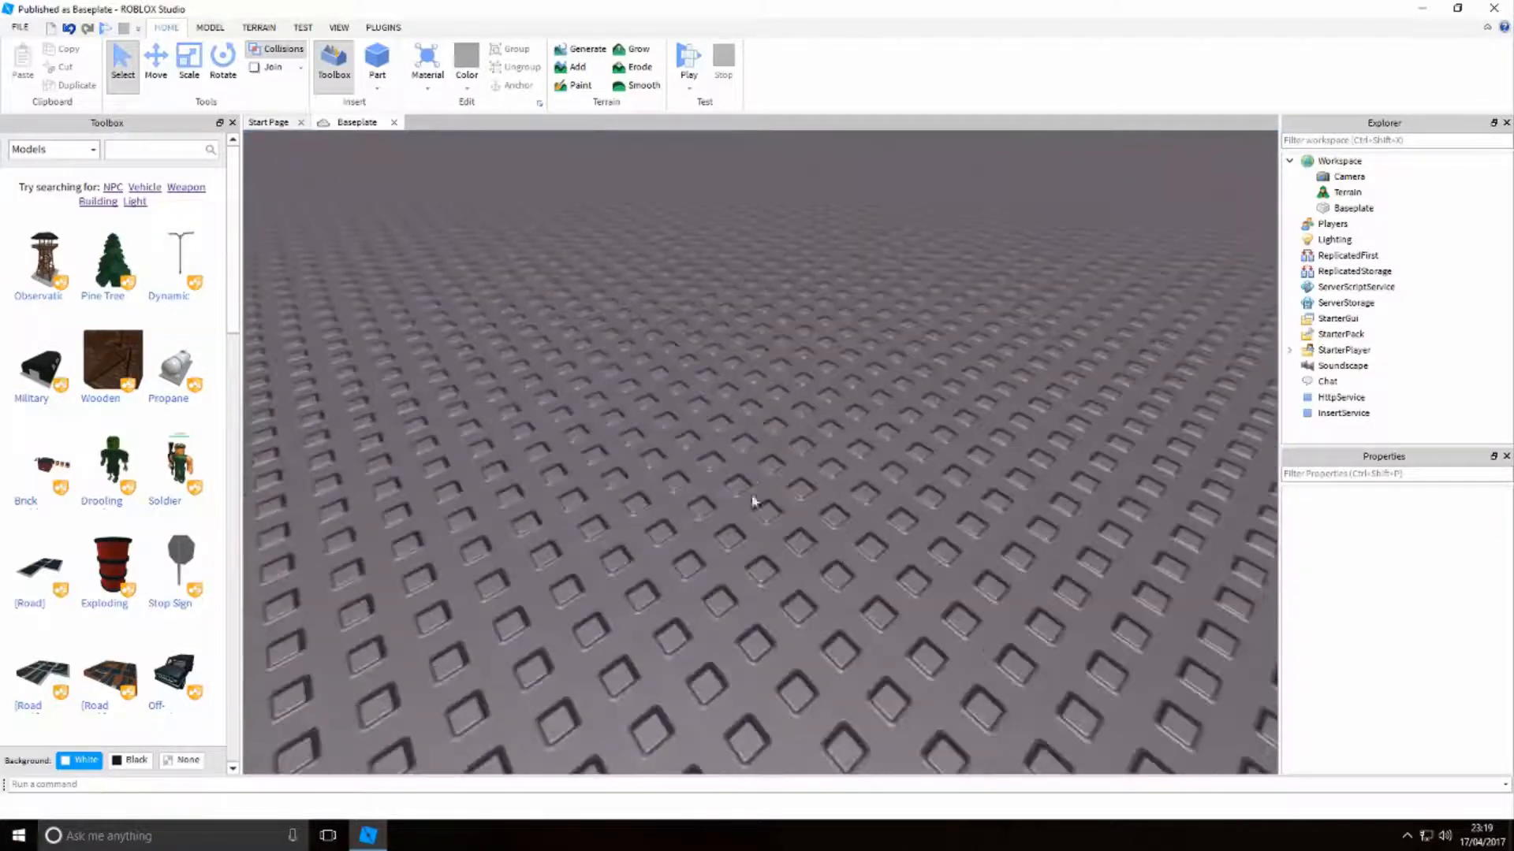
Insert a sphere part, move it back across the baseplate and clear the selection
left_click(376, 85)
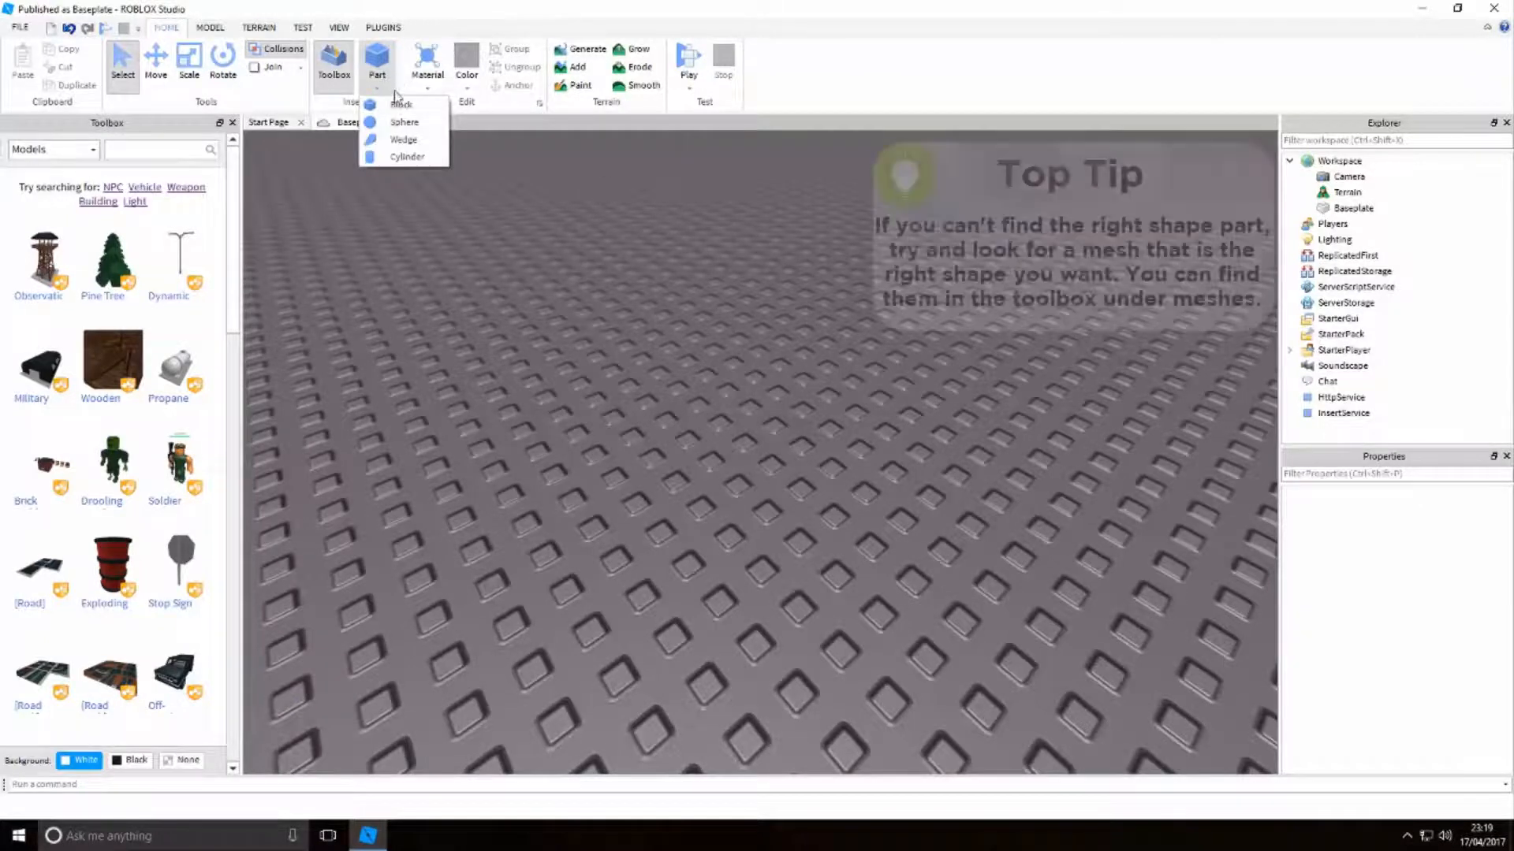
left_click(466, 149)
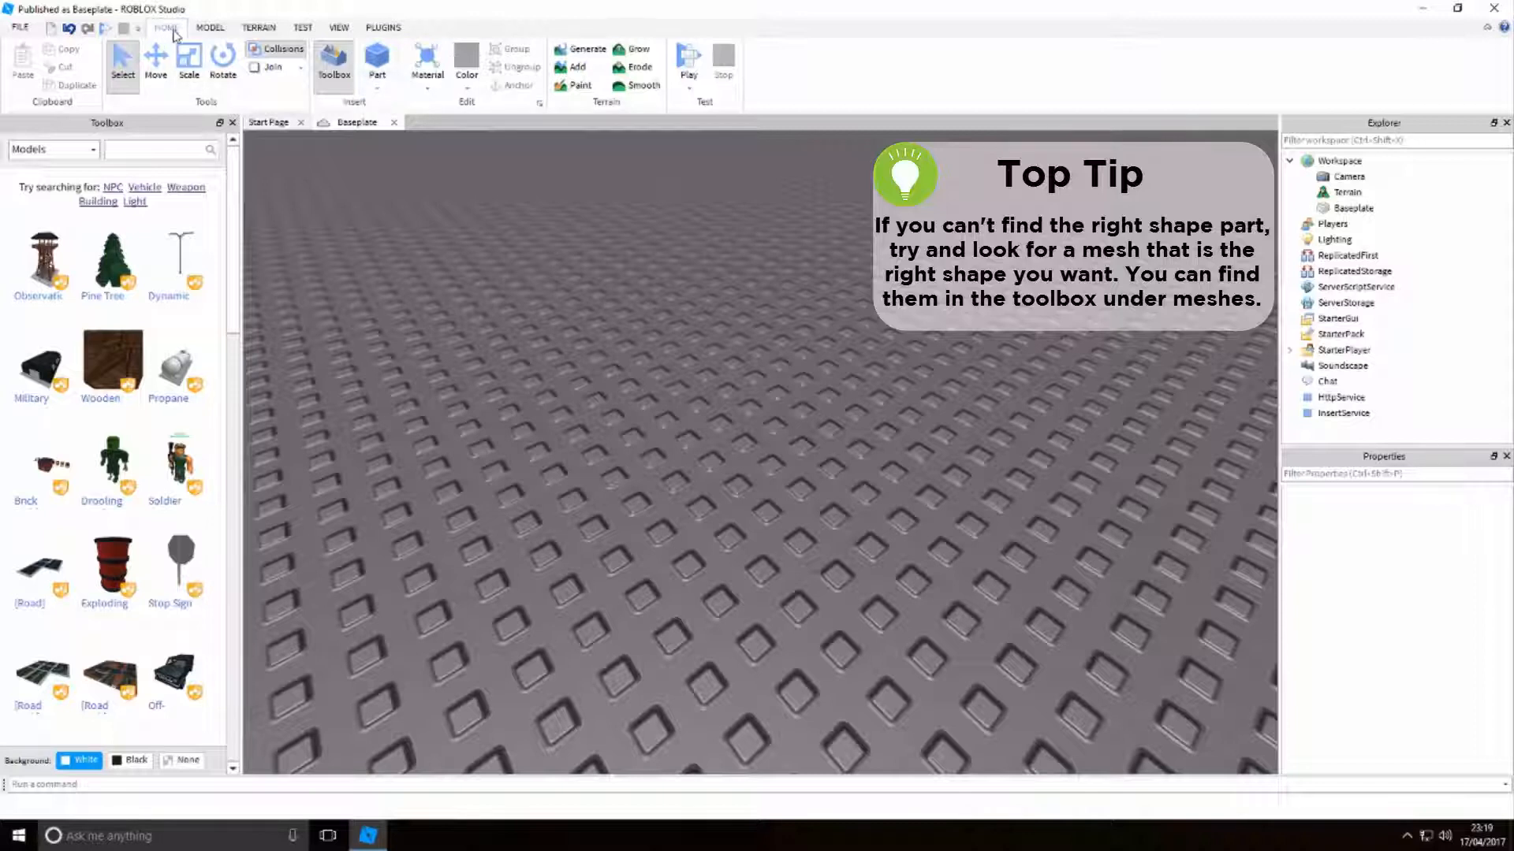
left_click(373, 91)
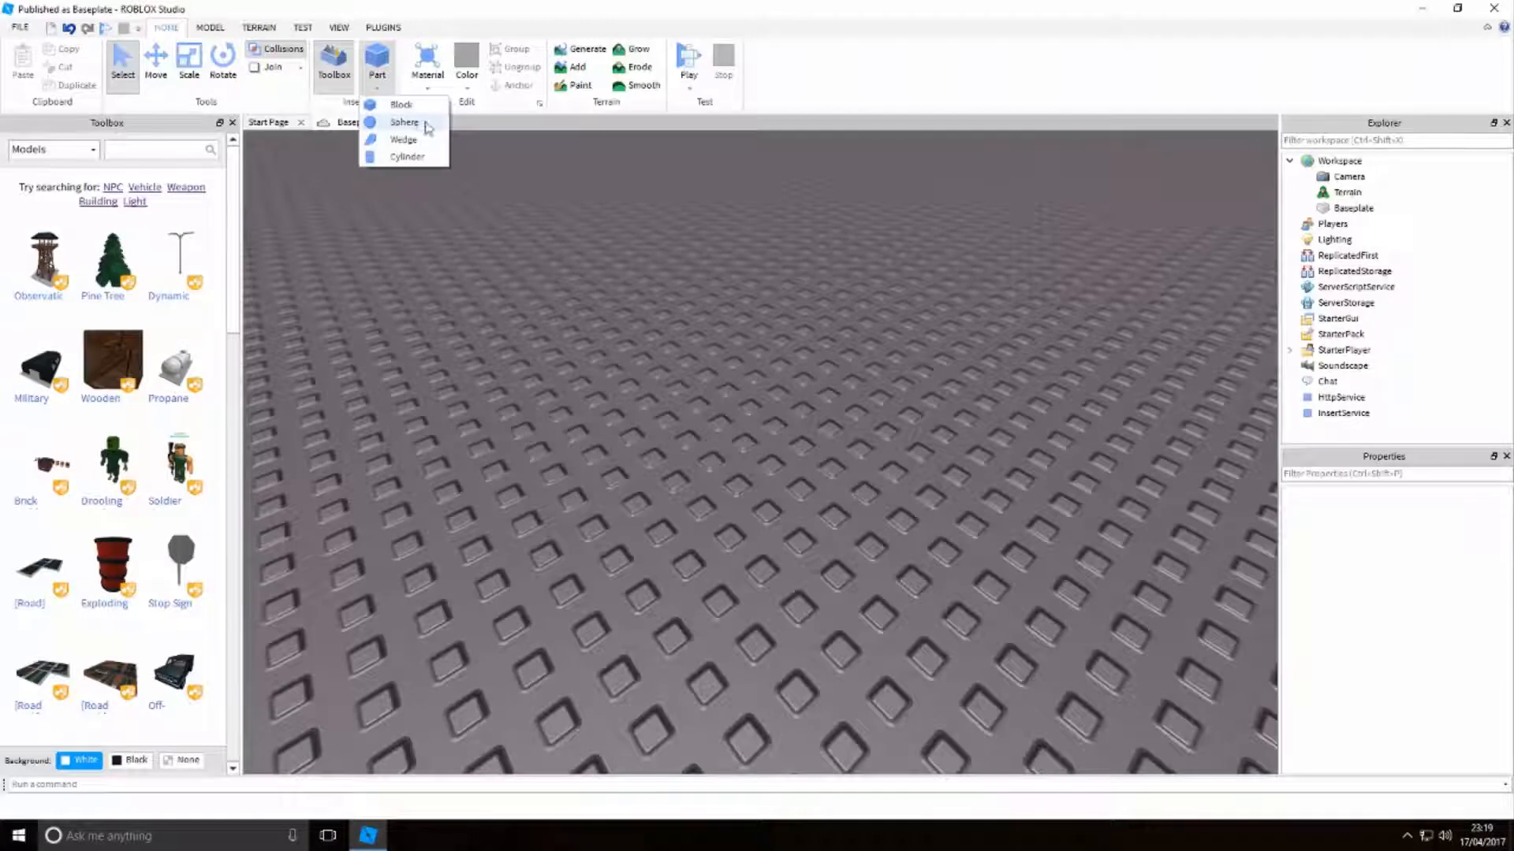
left_click(403, 122)
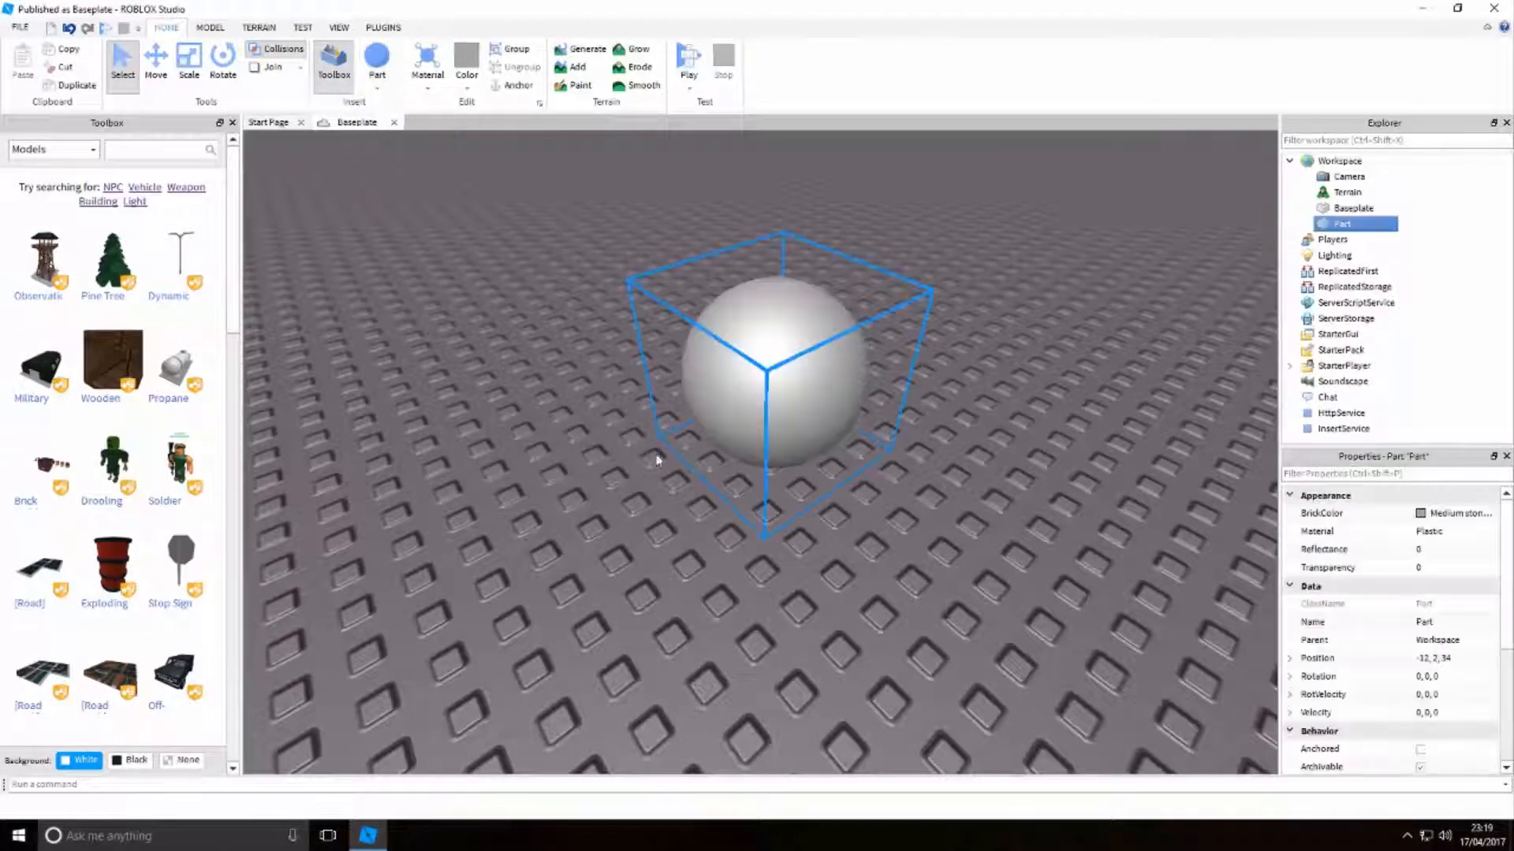
left_click(825, 558)
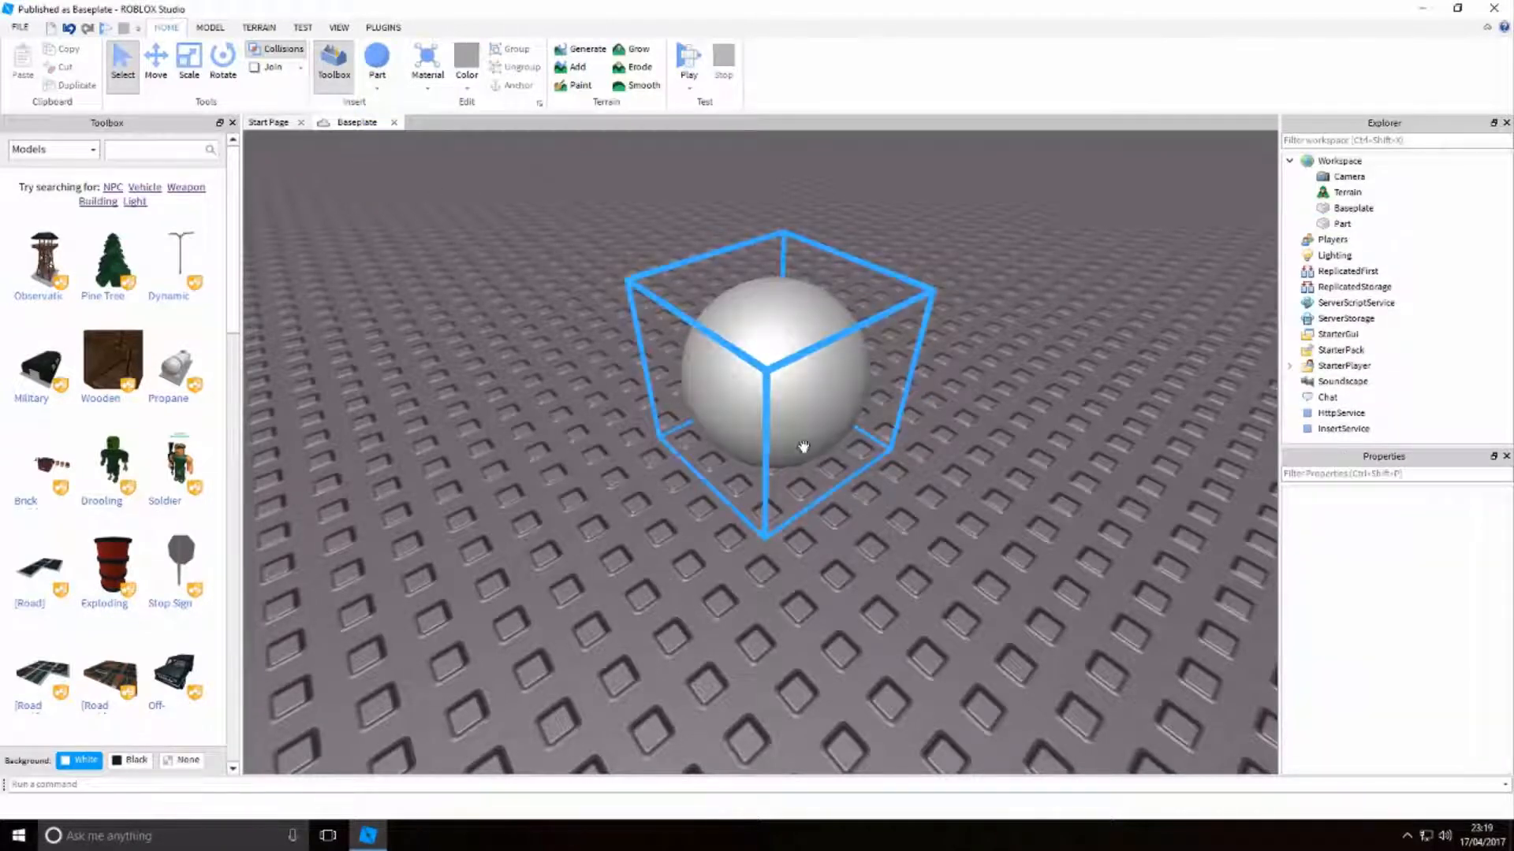
left_click_drag(804, 446, 628, 352)
left_click(477, 225)
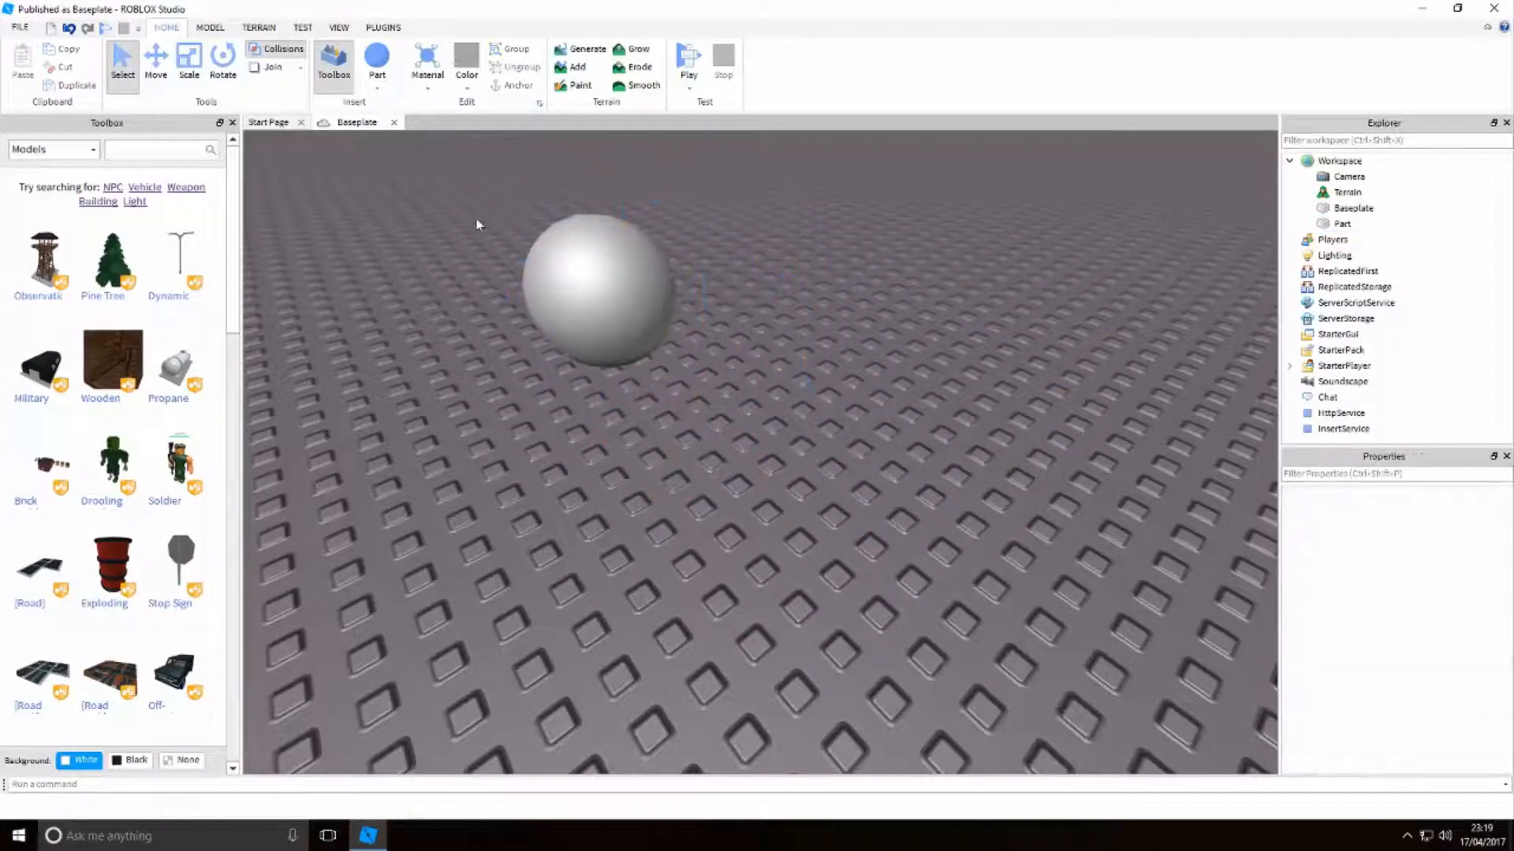
Insert a wedge part and place it in front of the sphere at about -13, 0.5, 33
left_click(378, 89)
left_click(398, 140)
left_click_drag(781, 402, 714, 422)
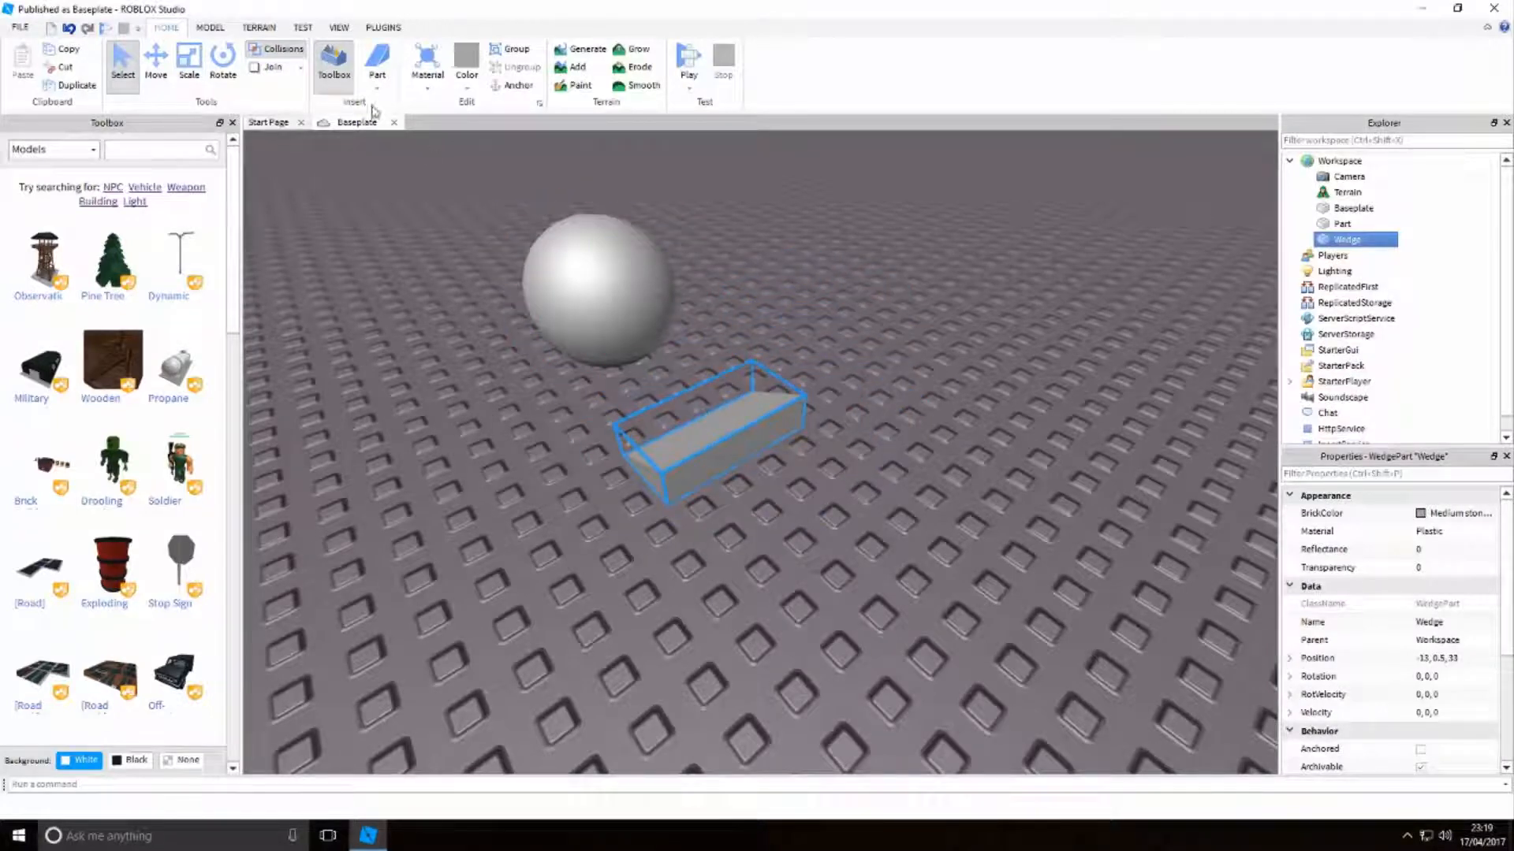
Insert a cylinder part, move it in front of the wedge and clear the selection
left_click(378, 89)
left_click(407, 156)
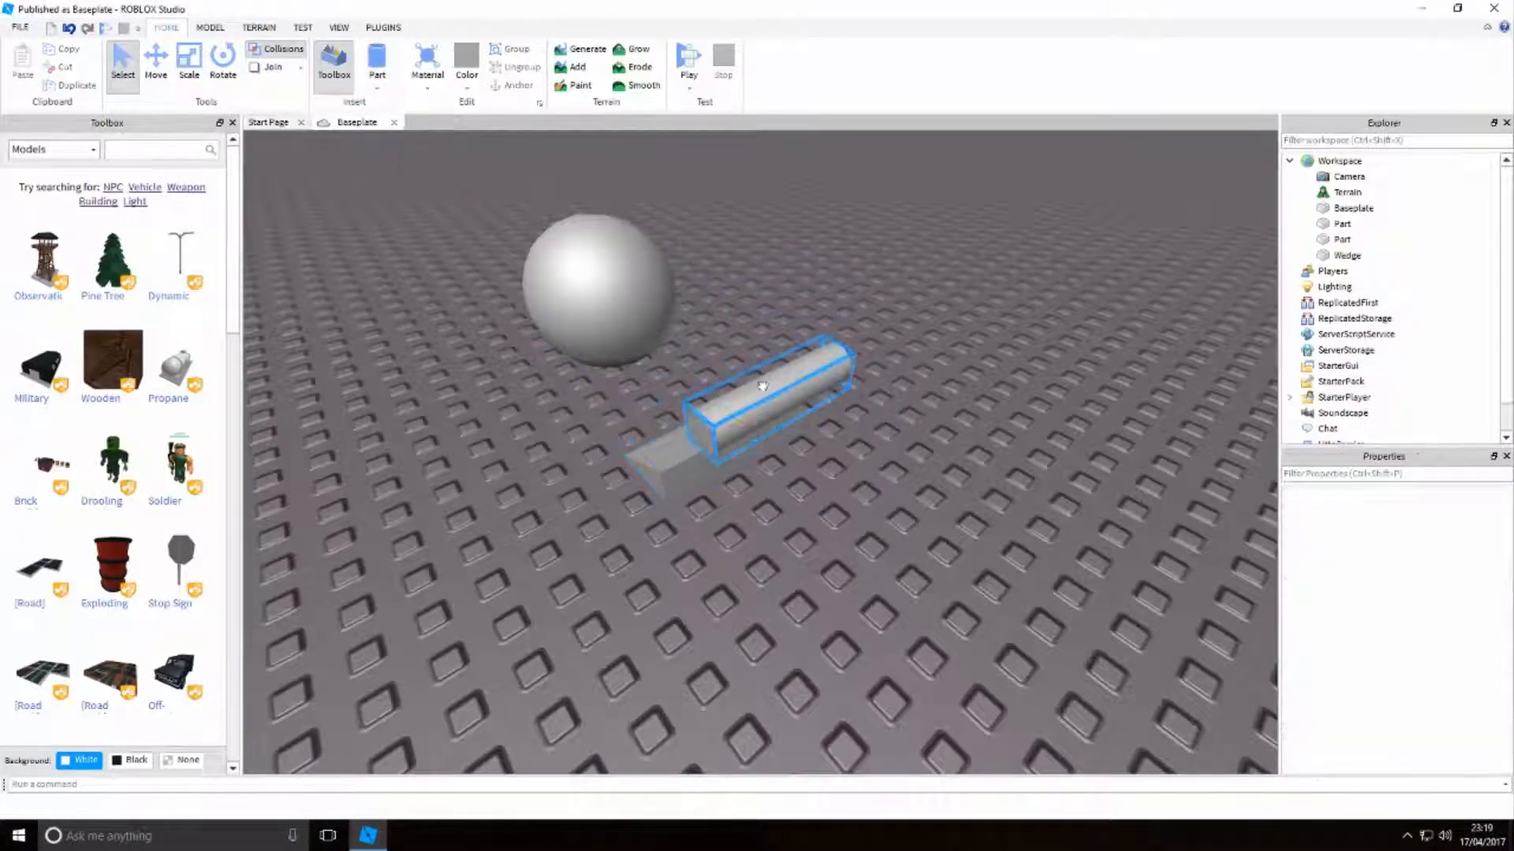
left_click_drag(745, 371, 828, 534)
left_click(1015, 595)
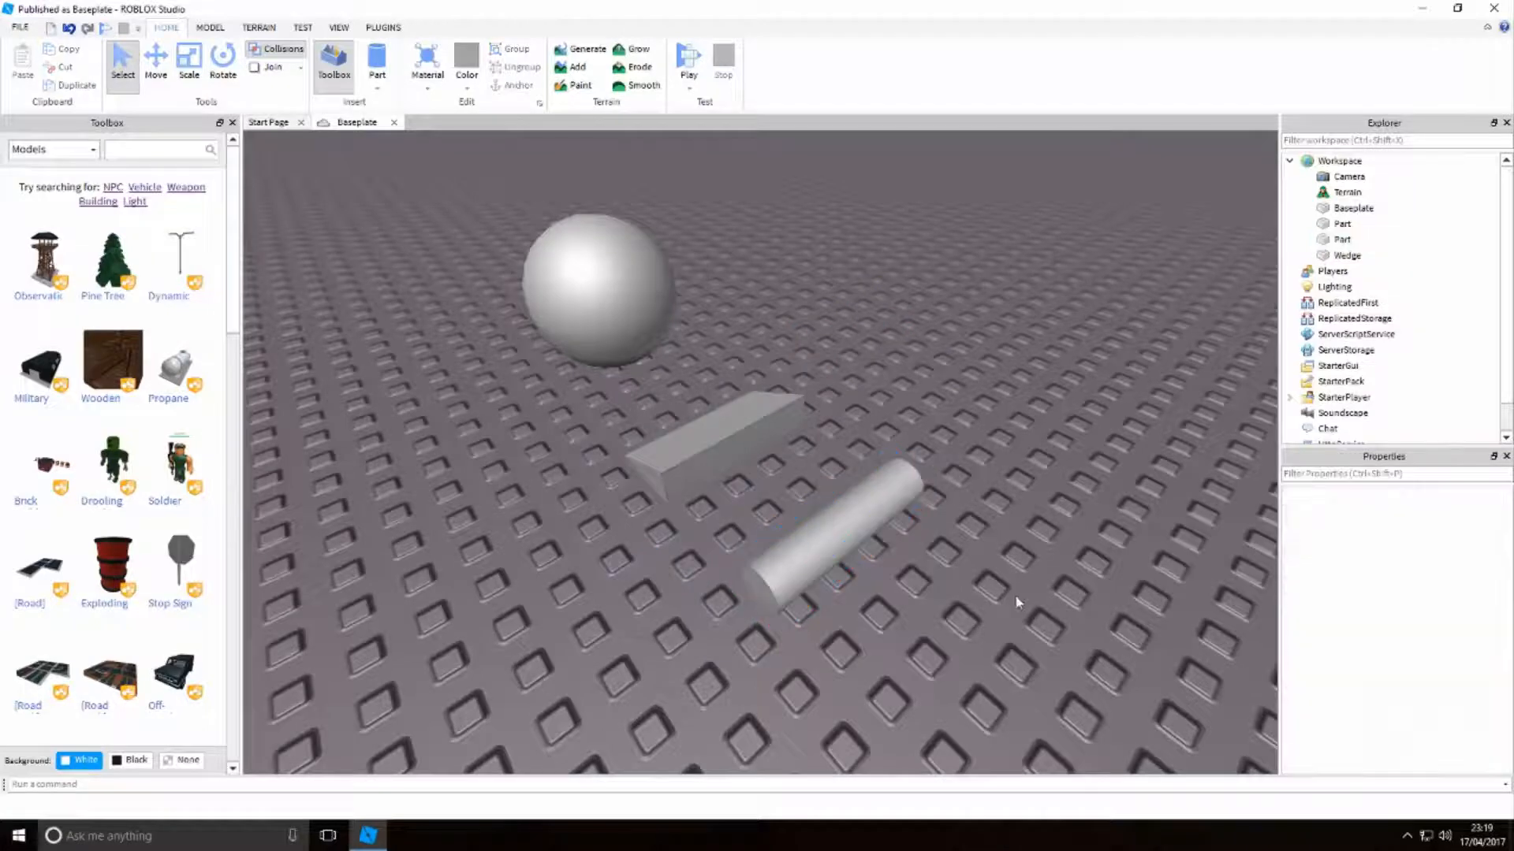
Reposition the sphere, wedge and cylinder so that the cylinder lies right beside the wedge
left_click_drag(655, 418, 606, 362)
left_click(715, 459)
left_click_drag(798, 549, 702, 473)
left_click(930, 642)
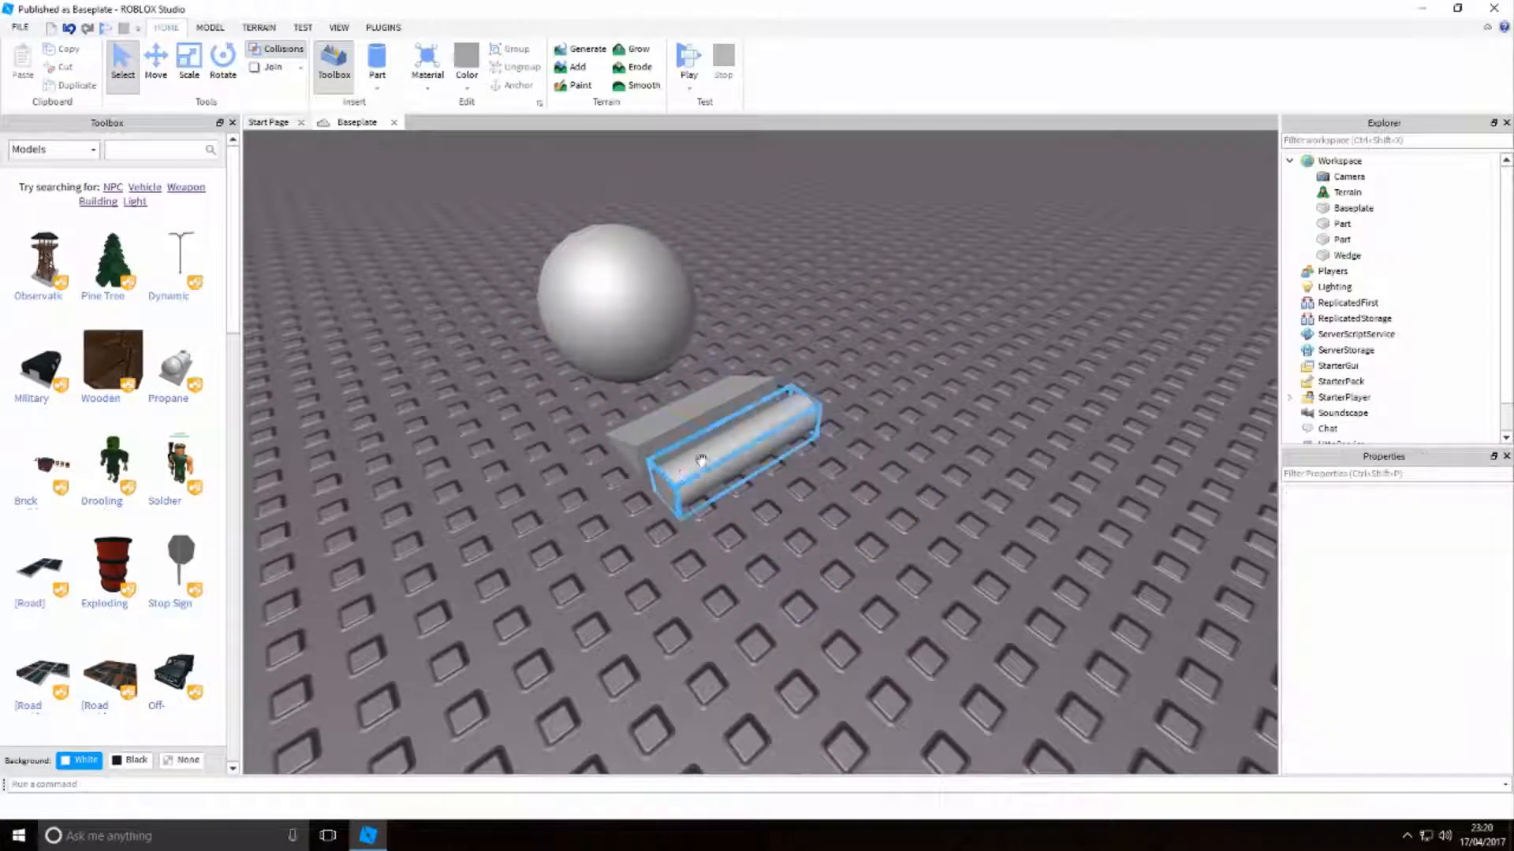
left_click(697, 471)
left_click(826, 541)
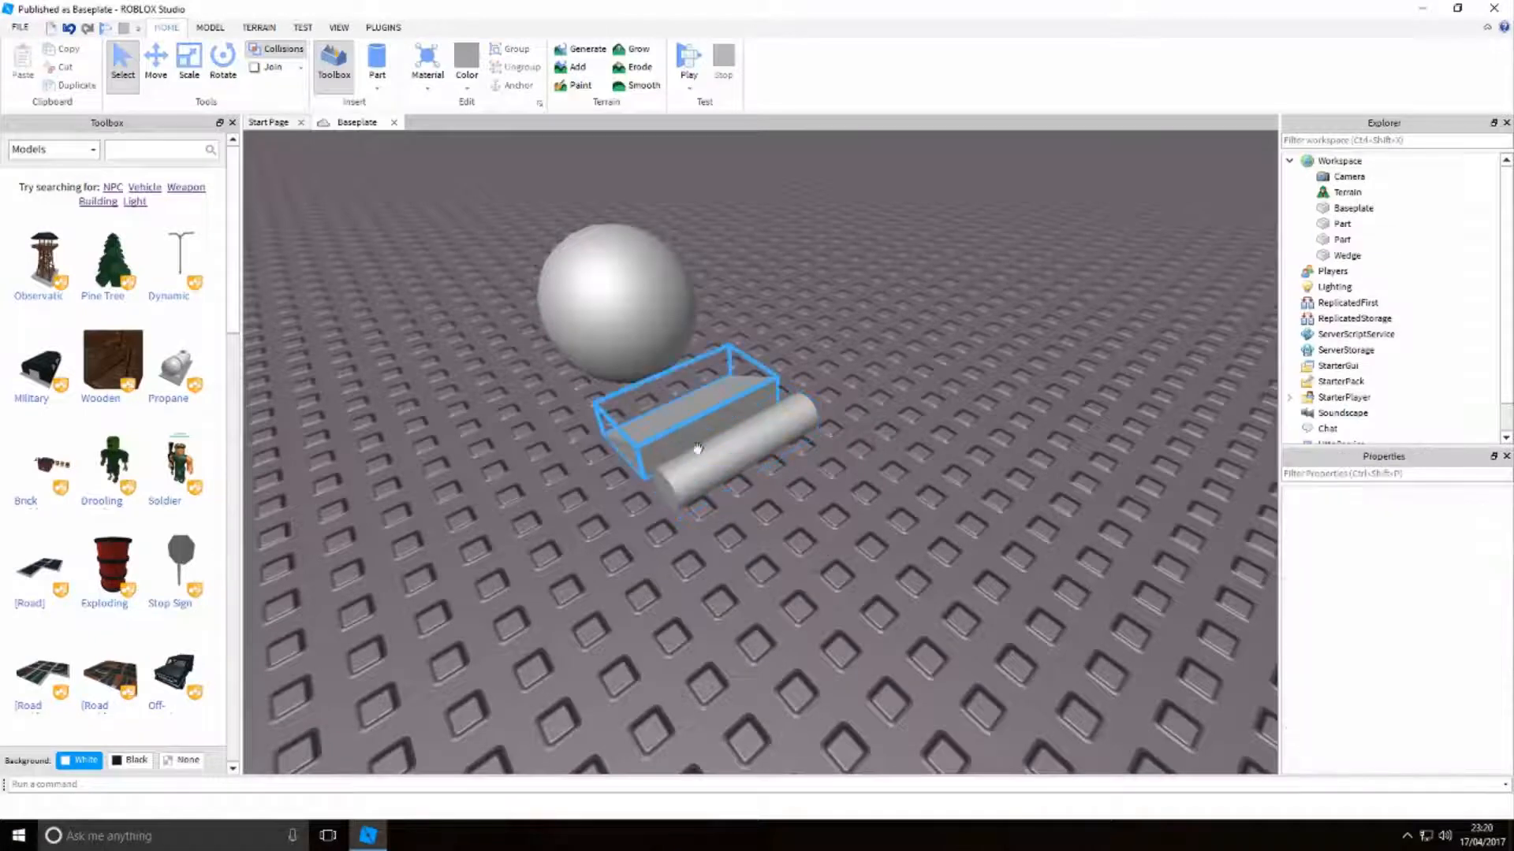
left_click_drag(700, 450, 719, 501)
left_click(842, 618)
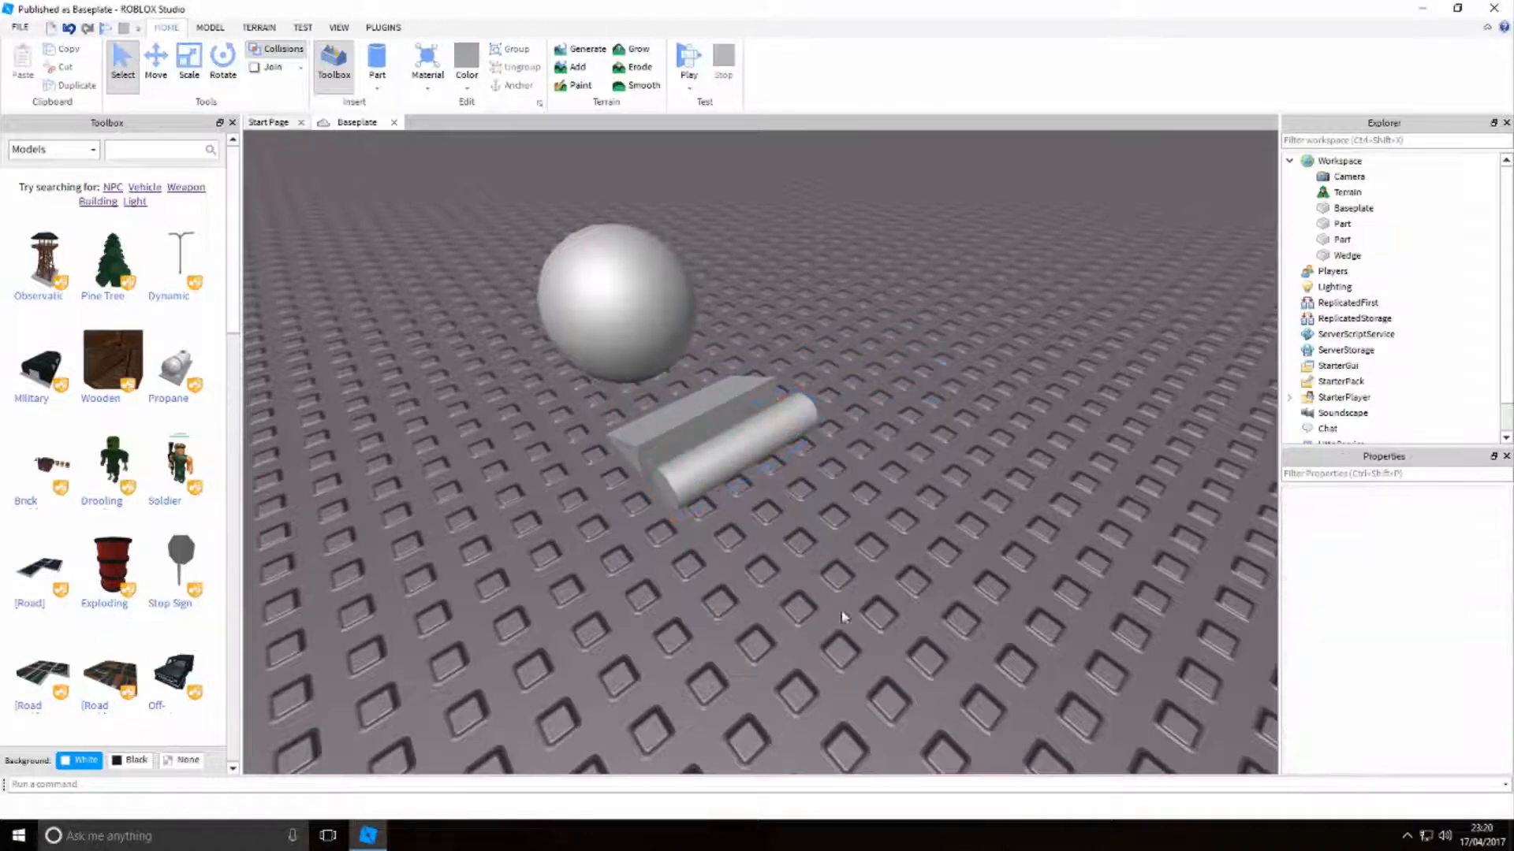
Move the cylinder away from the wedge to about -13, 0.5, 36 and the sphere farther back
right_click_drag(801, 559, 801, 531)
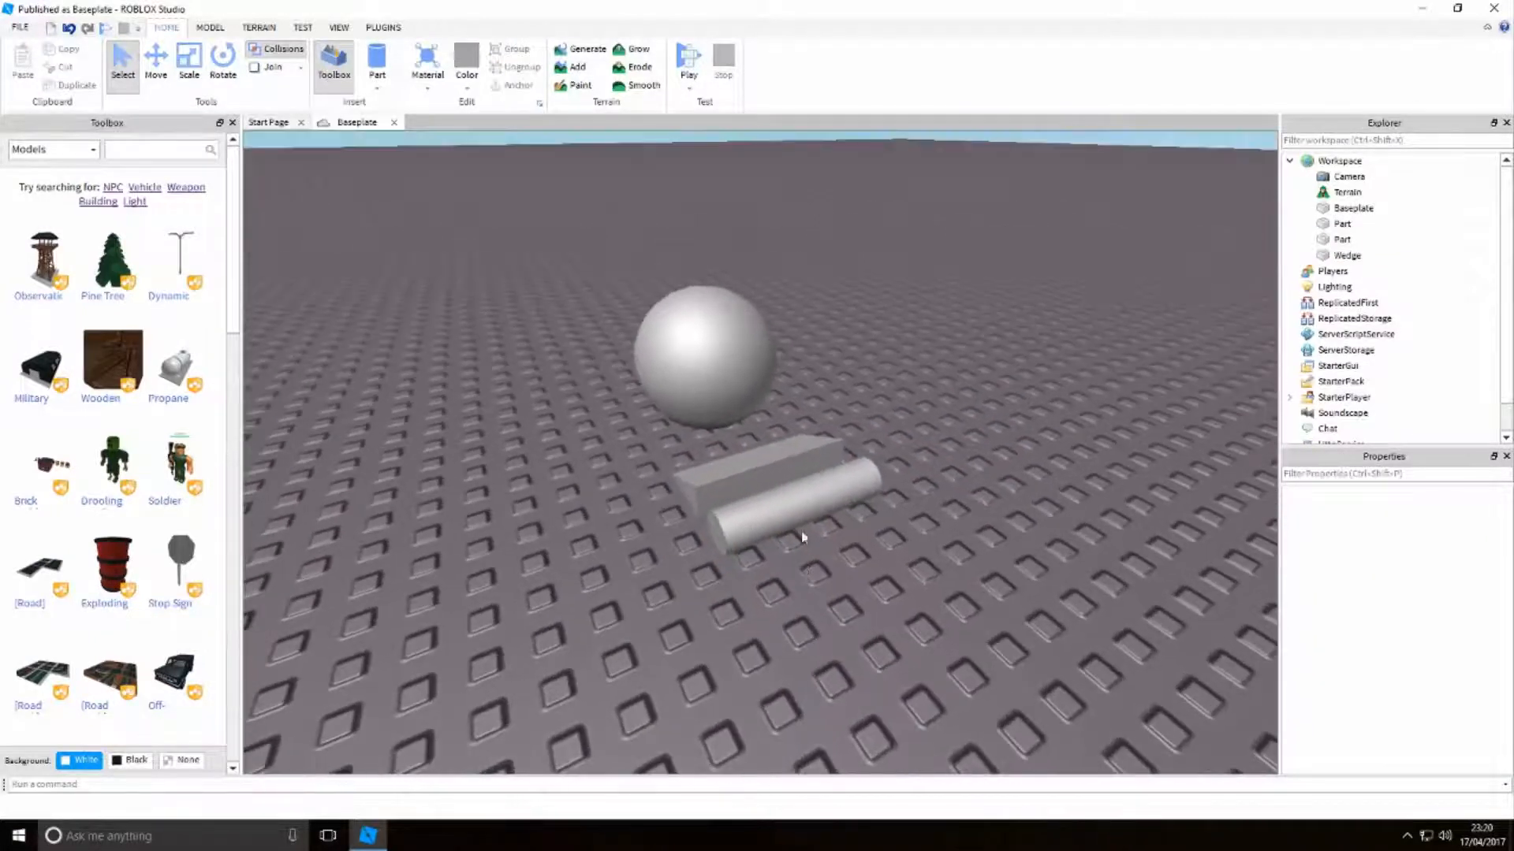
left_click(804, 536)
left_click_drag(807, 541, 905, 545)
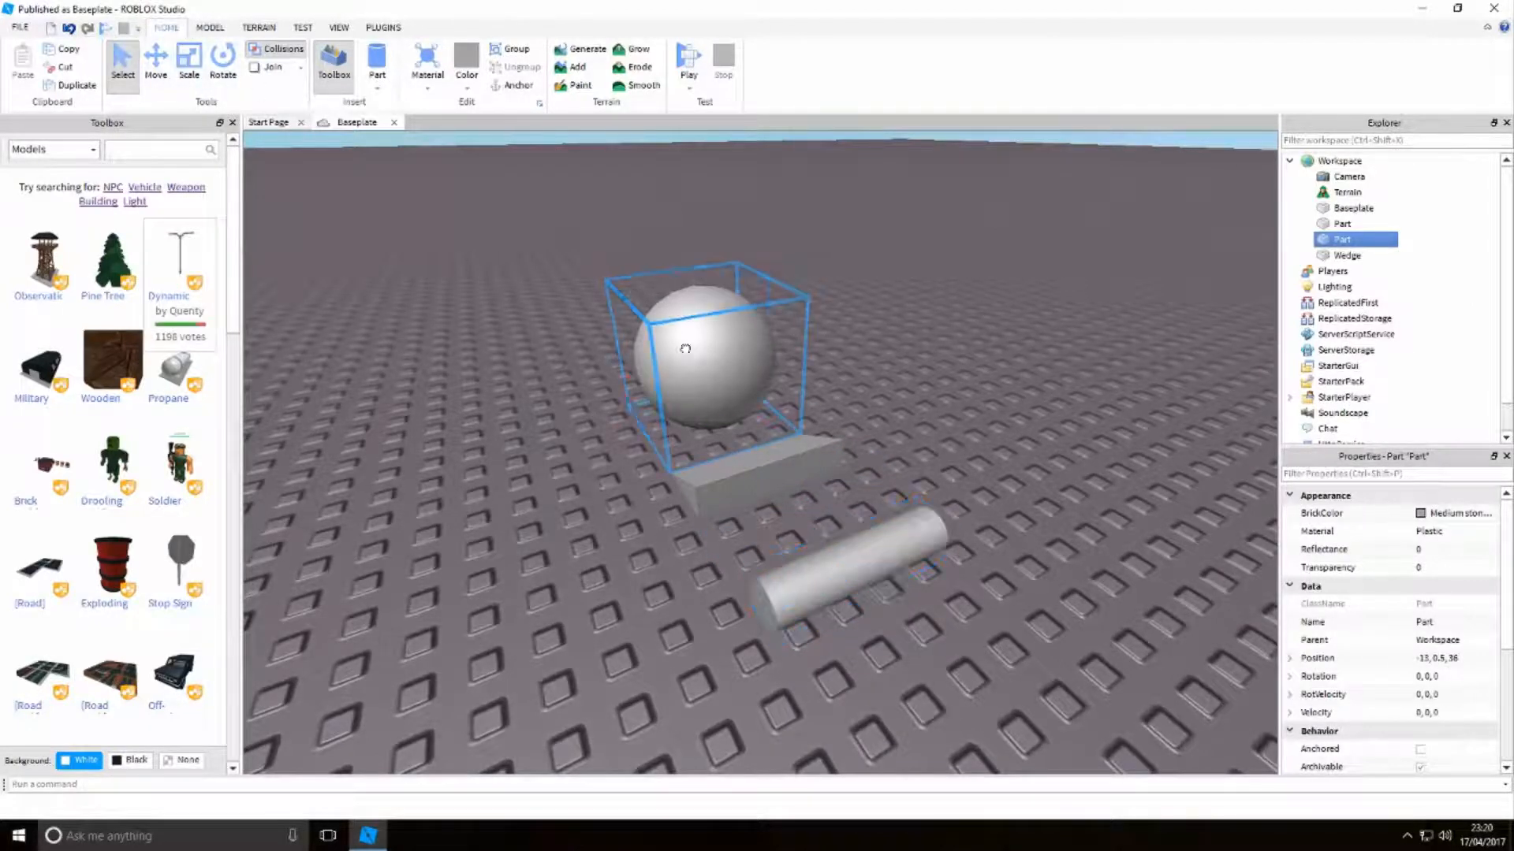
left_click(850, 418)
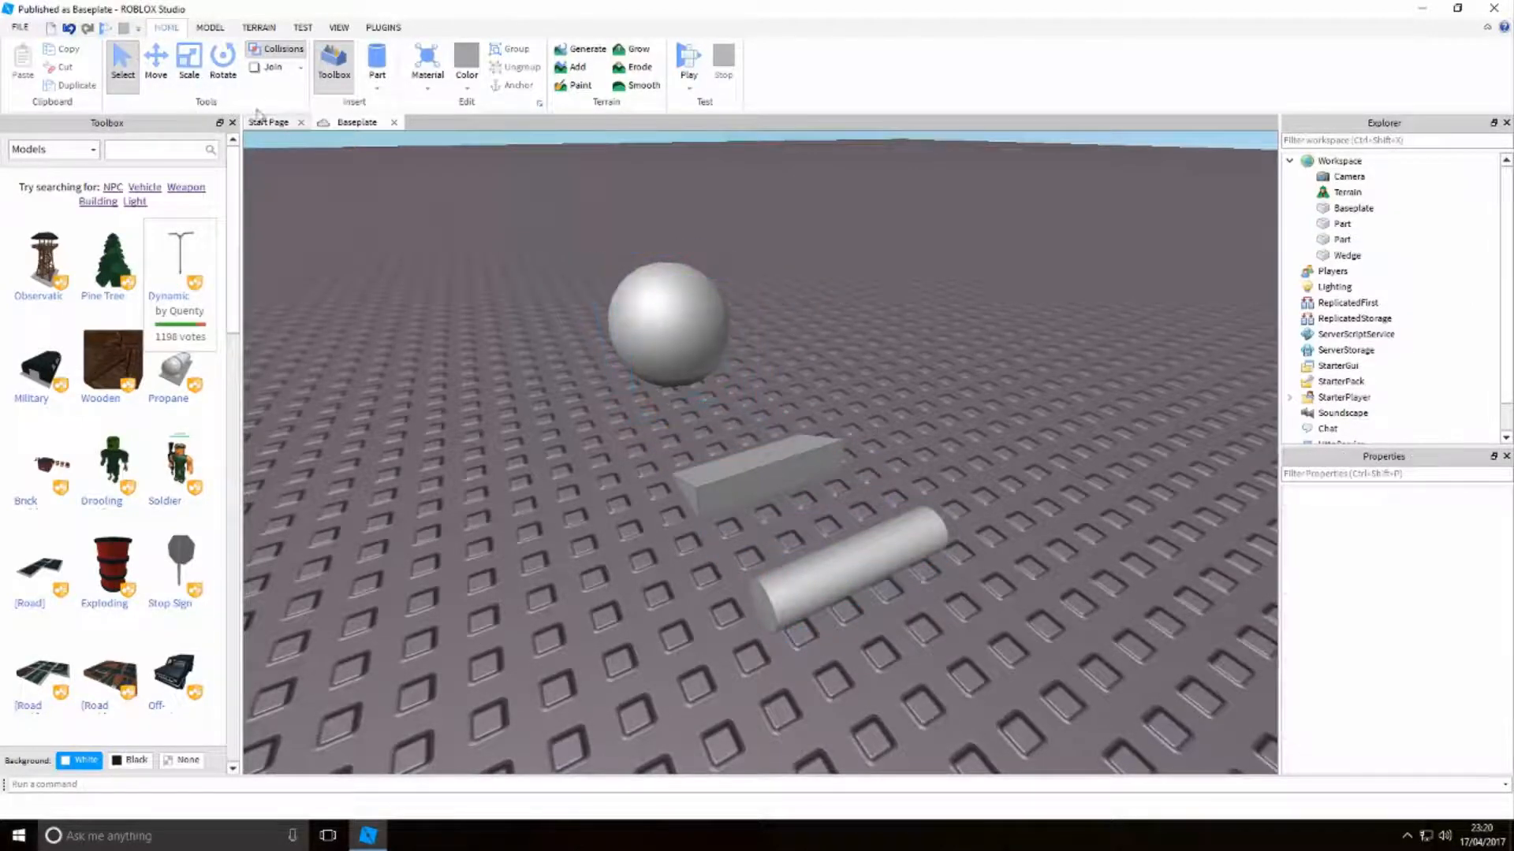
Shift the wedge slightly back toward the sphere with the Select tool
left_click(126, 71)
mouse_move(750, 495)
left_mouse_down()
mouse_move(749, 473)
mouse_move(732, 476)
mouse_move(784, 514)
mouse_move(729, 500)
mouse_move(733, 453)
mouse_move(749, 481)
left_mouse_up()
left_click(761, 494)
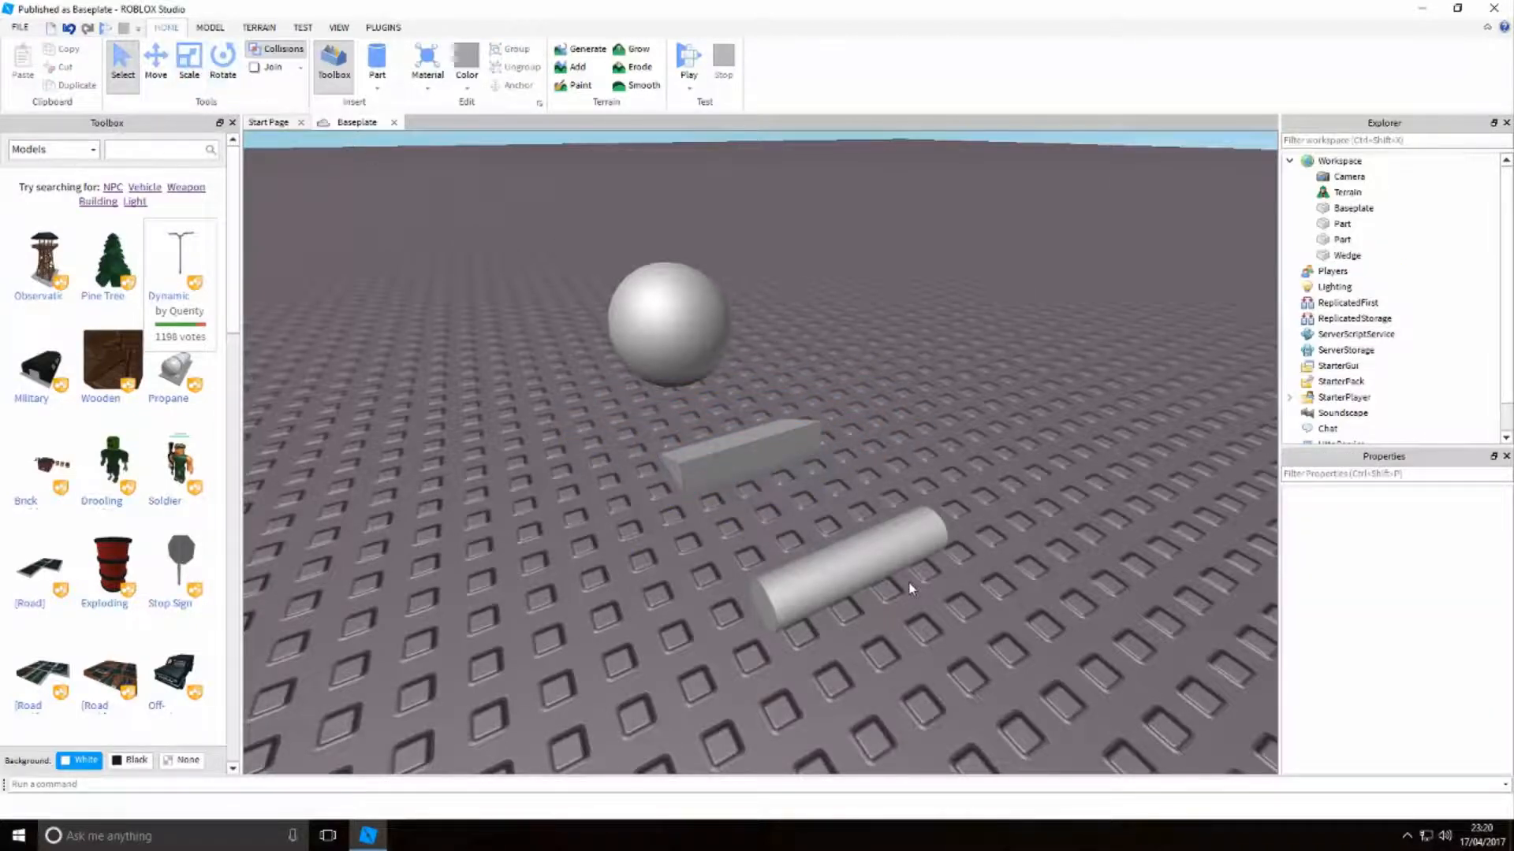
Try to move the cylinder along its axes using the Move tool's handles
left_click(796, 591)
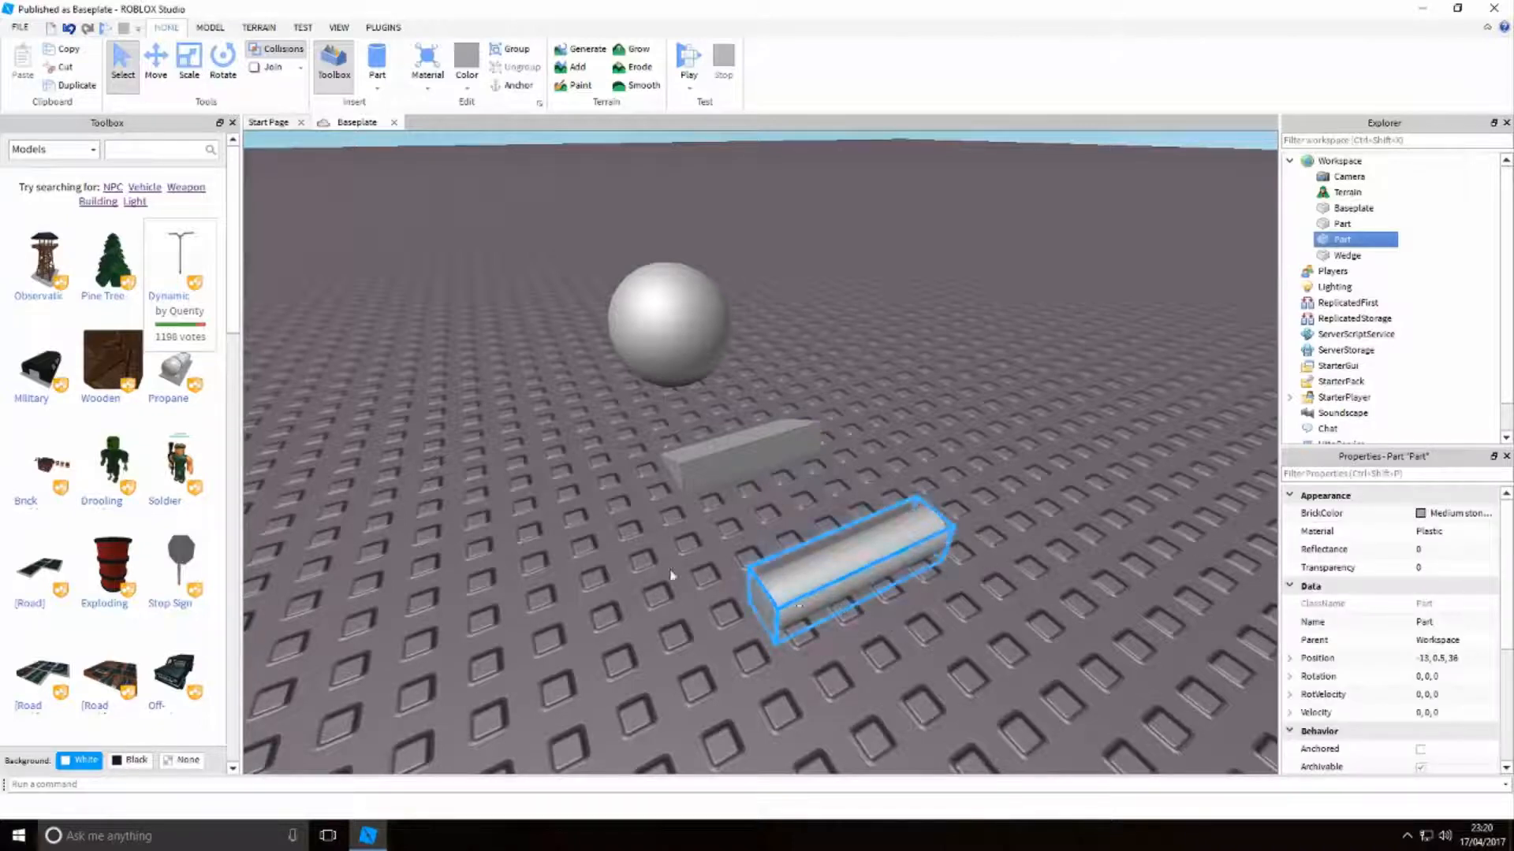
left_click(155, 59)
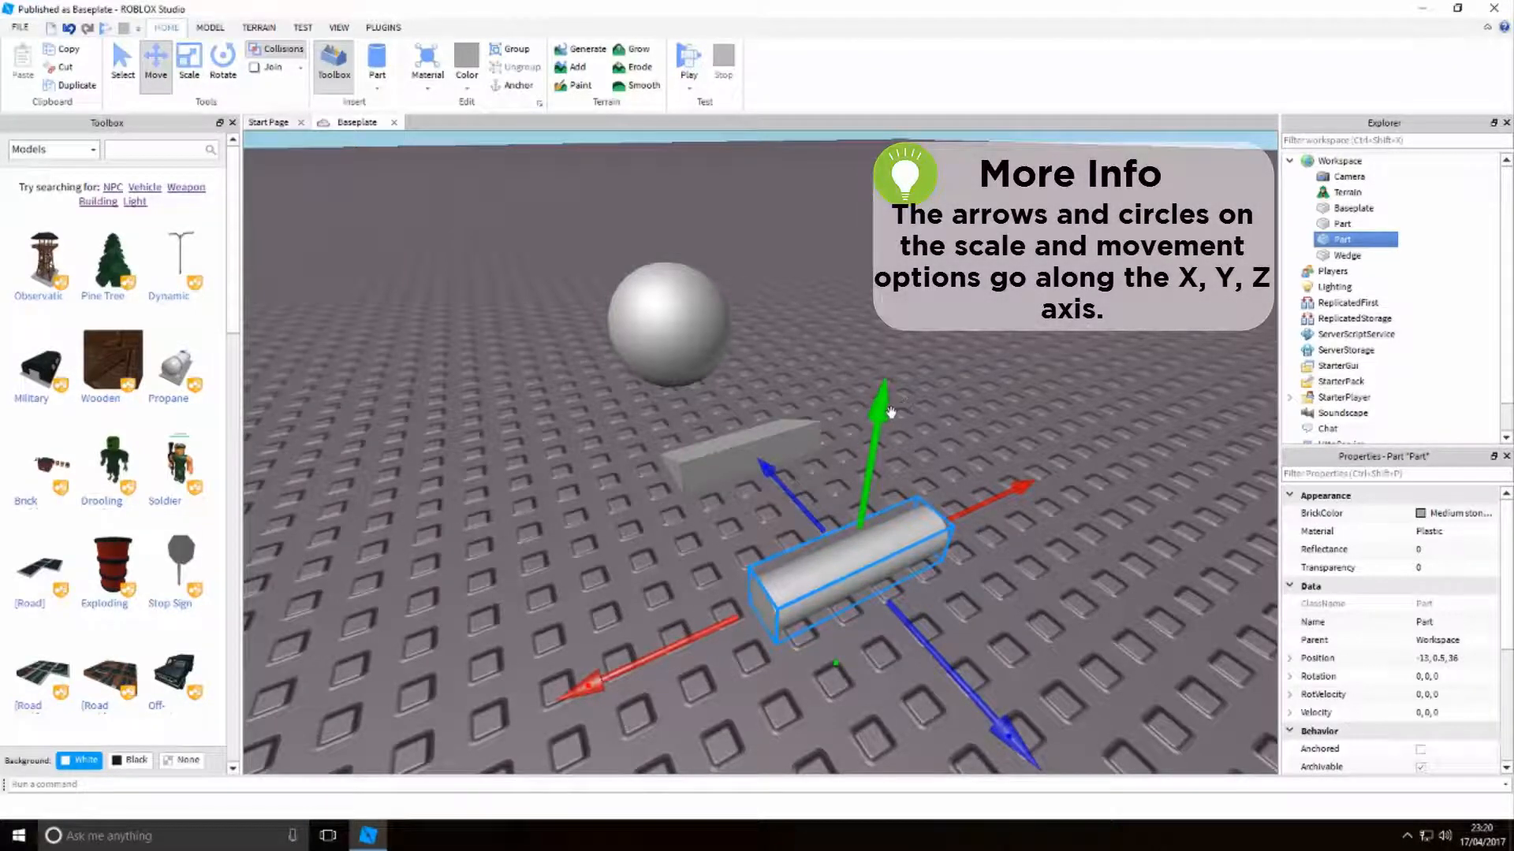
left_click_drag(884, 416, 937, 458)
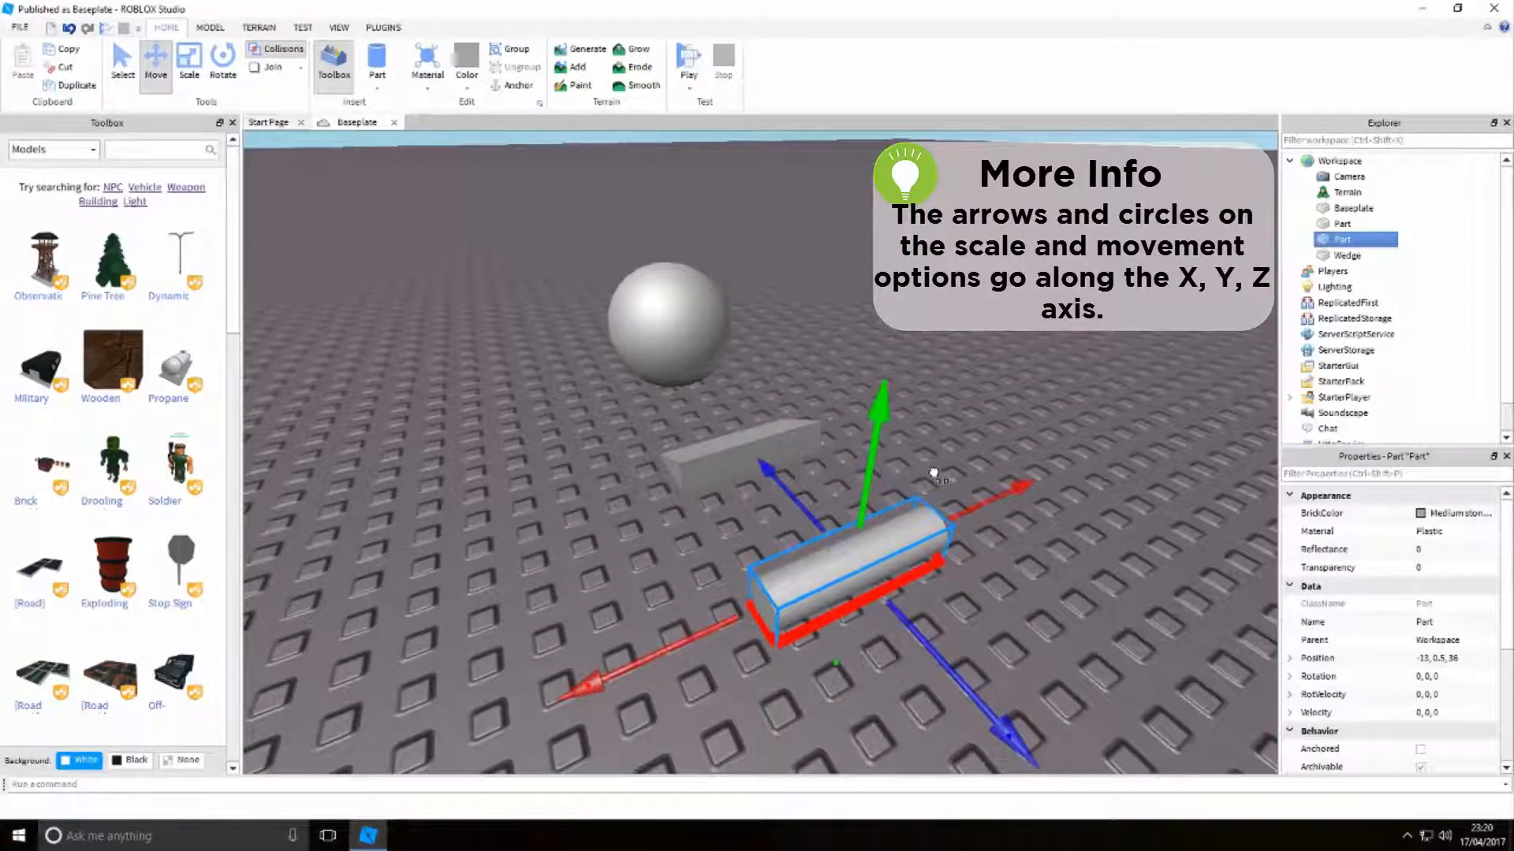
left_click_drag(933, 473, 753, 674)
Move the cylinder freehand with the Select tool to about -13, 0.5, 35 and try the Move tool on it
key("ctrl+1")
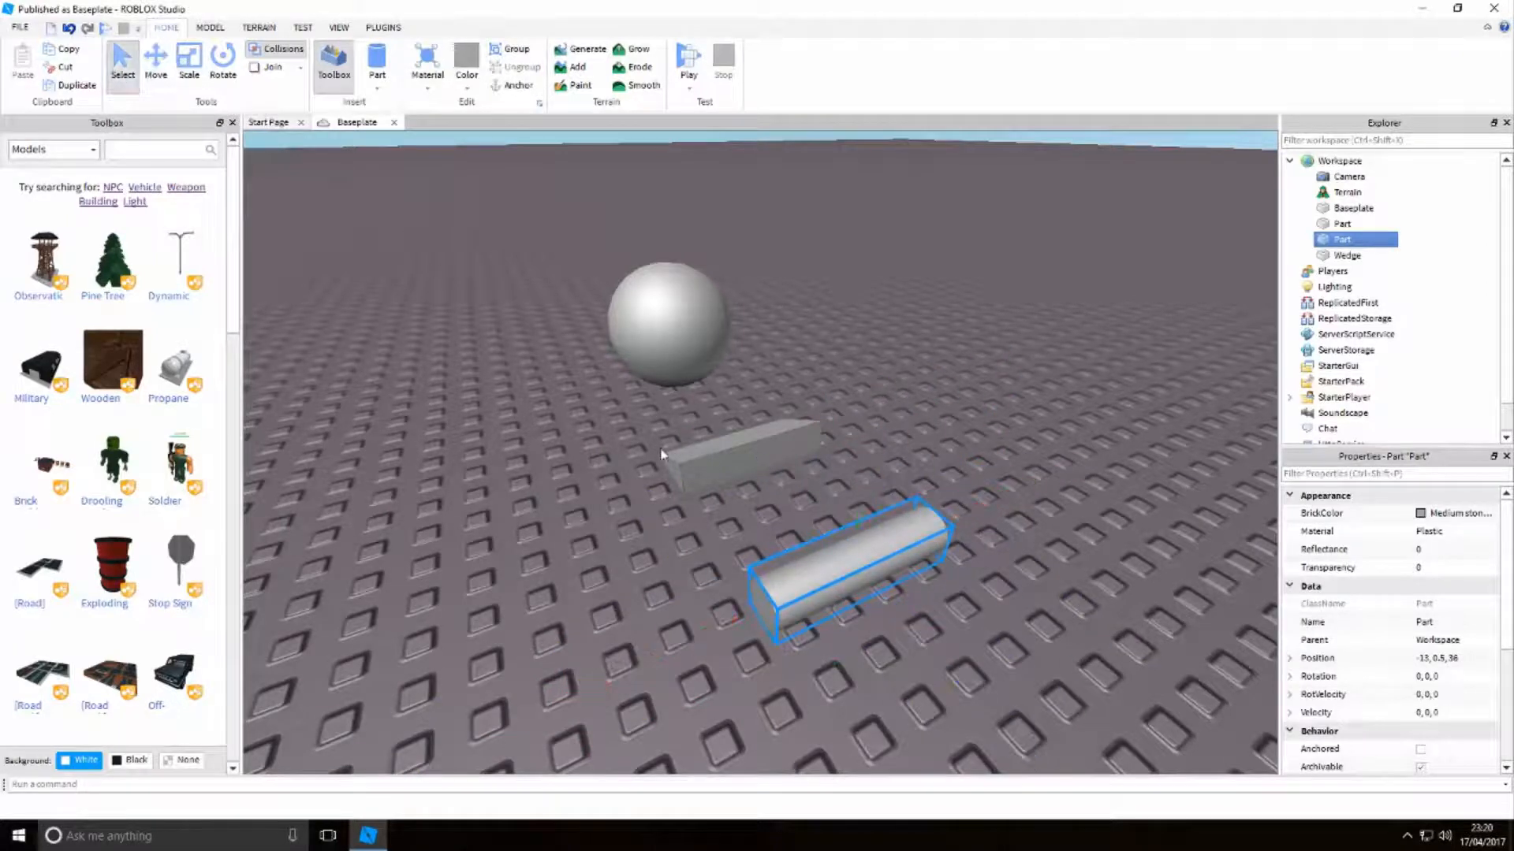
left_click_drag(816, 562, 788, 518)
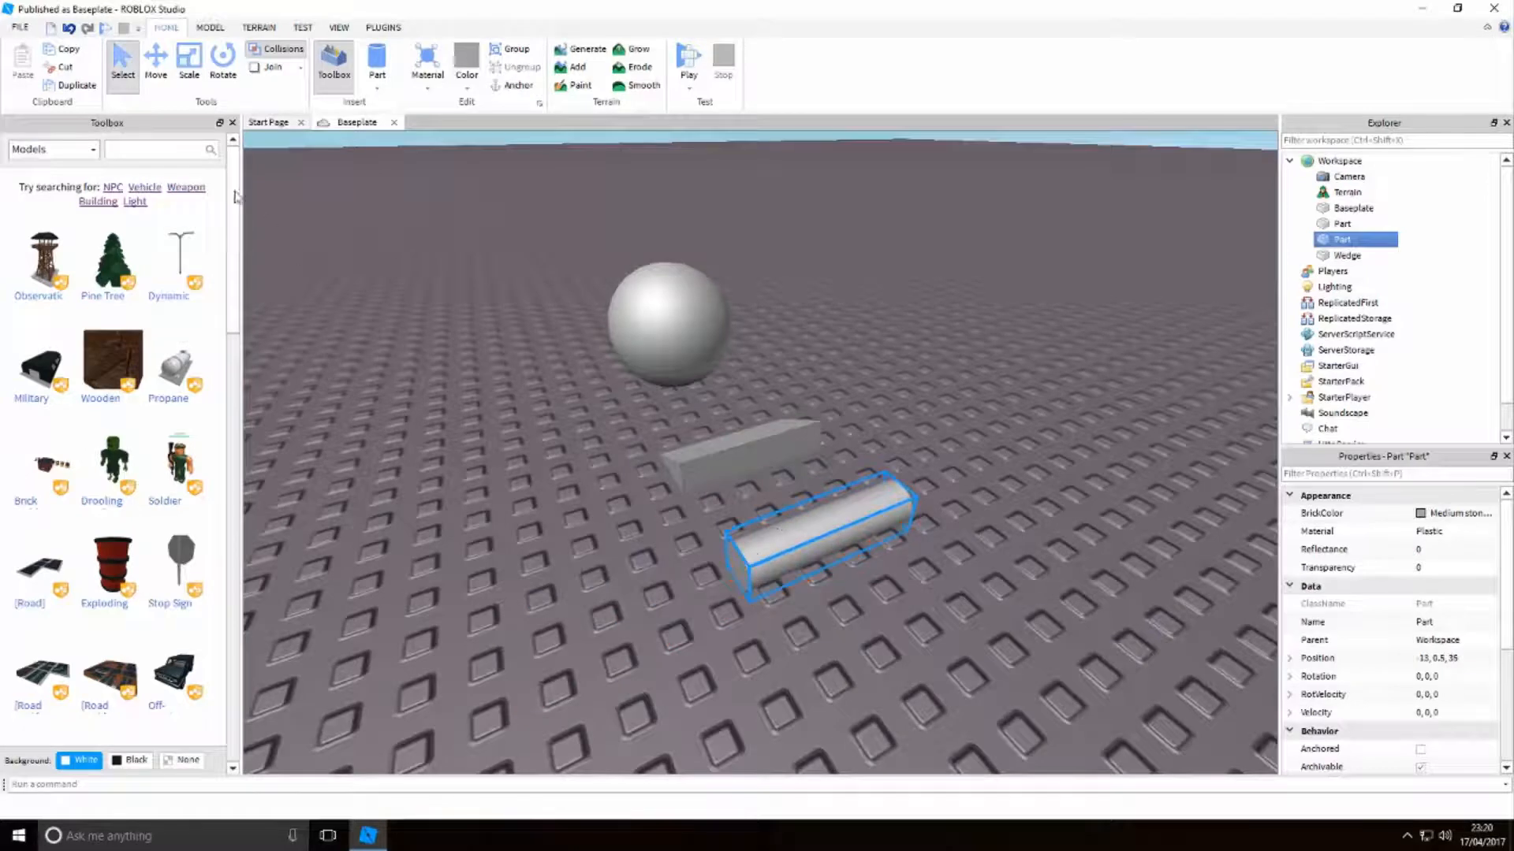
left_click(156, 64)
left_click_drag(953, 478, 843, 436)
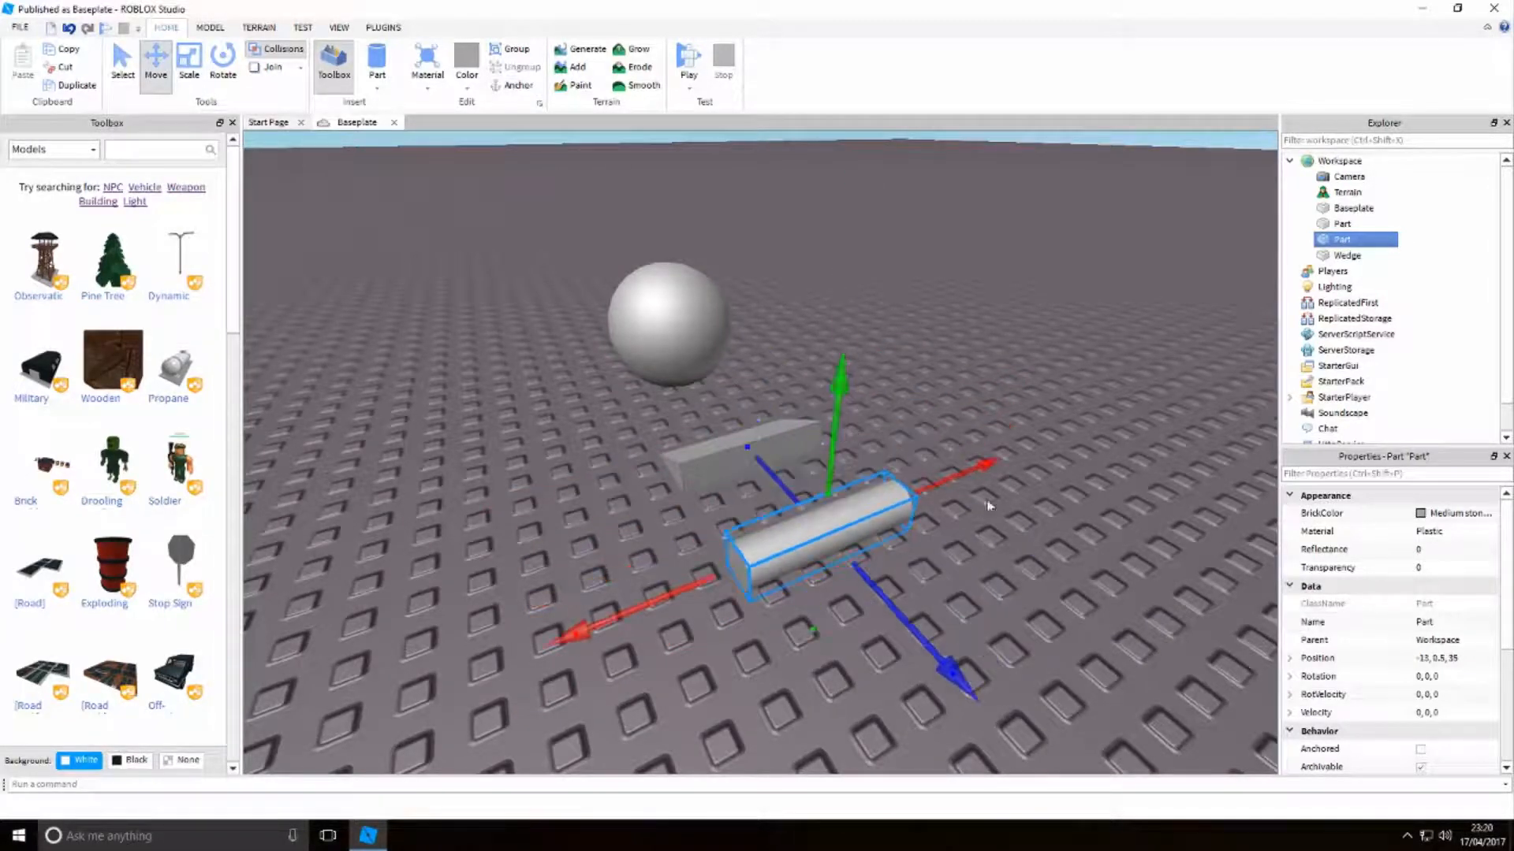
left_click(1008, 588)
left_click(835, 530)
left_click(948, 561)
left_click(863, 523)
Stretch the cylinder's bounding box upward with the Scale tool, bringing its position to about -13, 2, 35
left_click(189, 62)
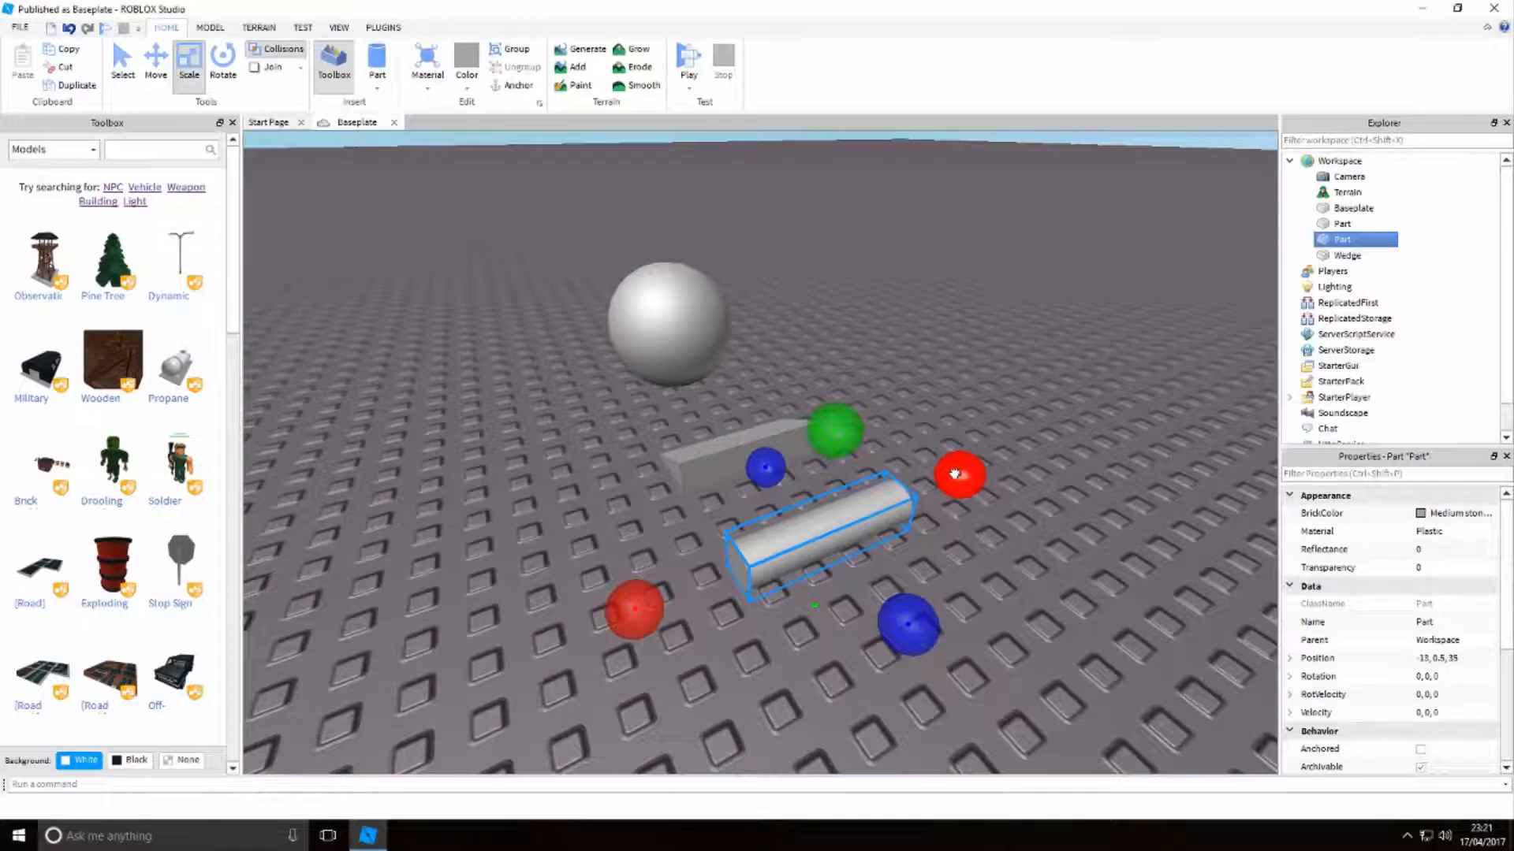
mouse_move(954, 474)
left_mouse_down()
mouse_move(1193, 378)
mouse_move(1263, 315)
mouse_move(960, 476)
left_mouse_up()
left_click(1027, 551)
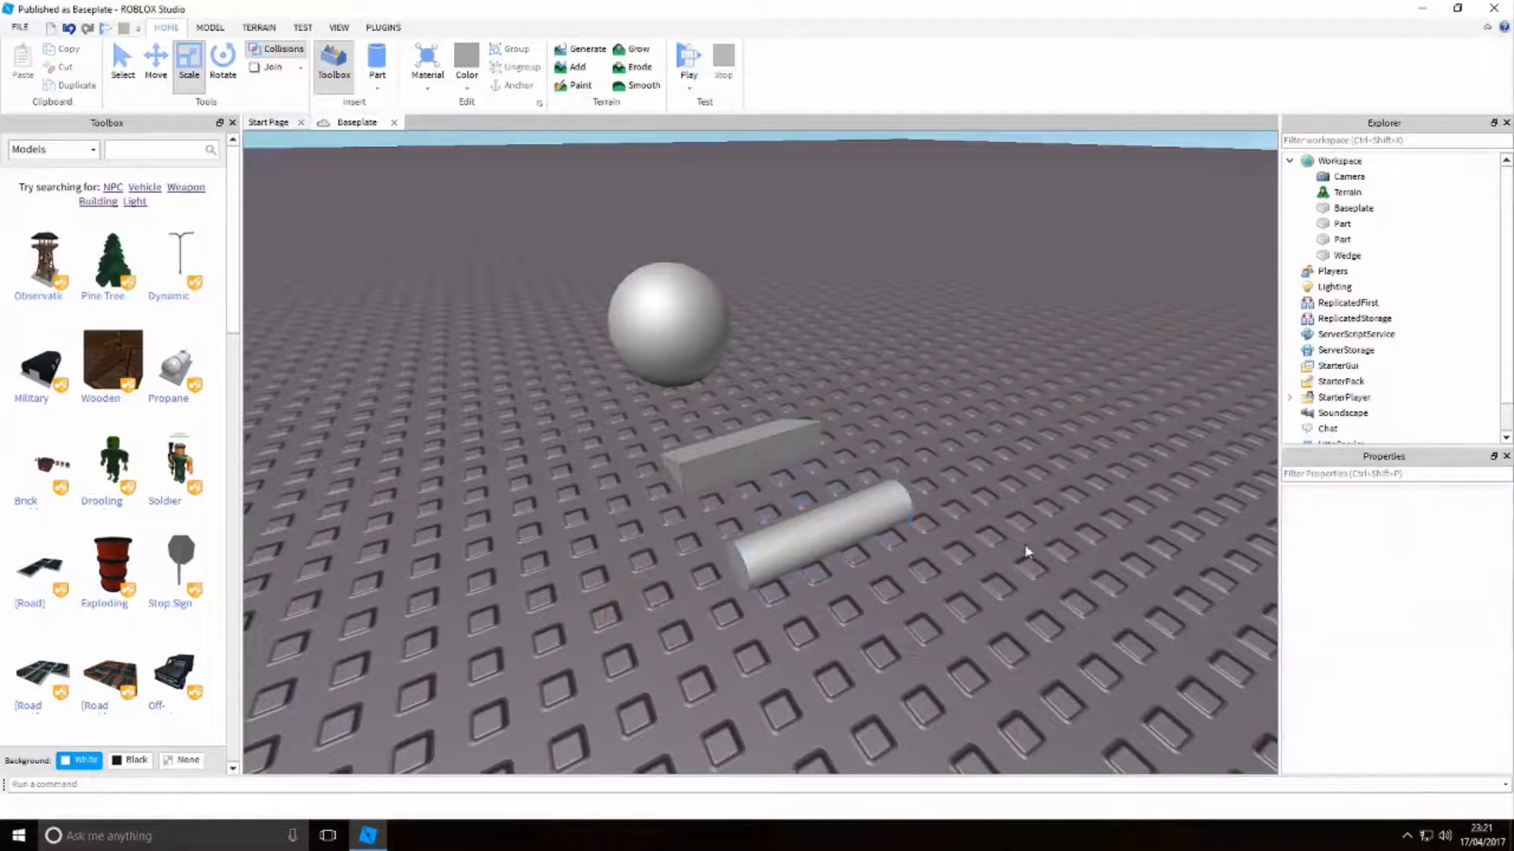
left_click(756, 573)
left_click_drag(863, 448, 807, 282)
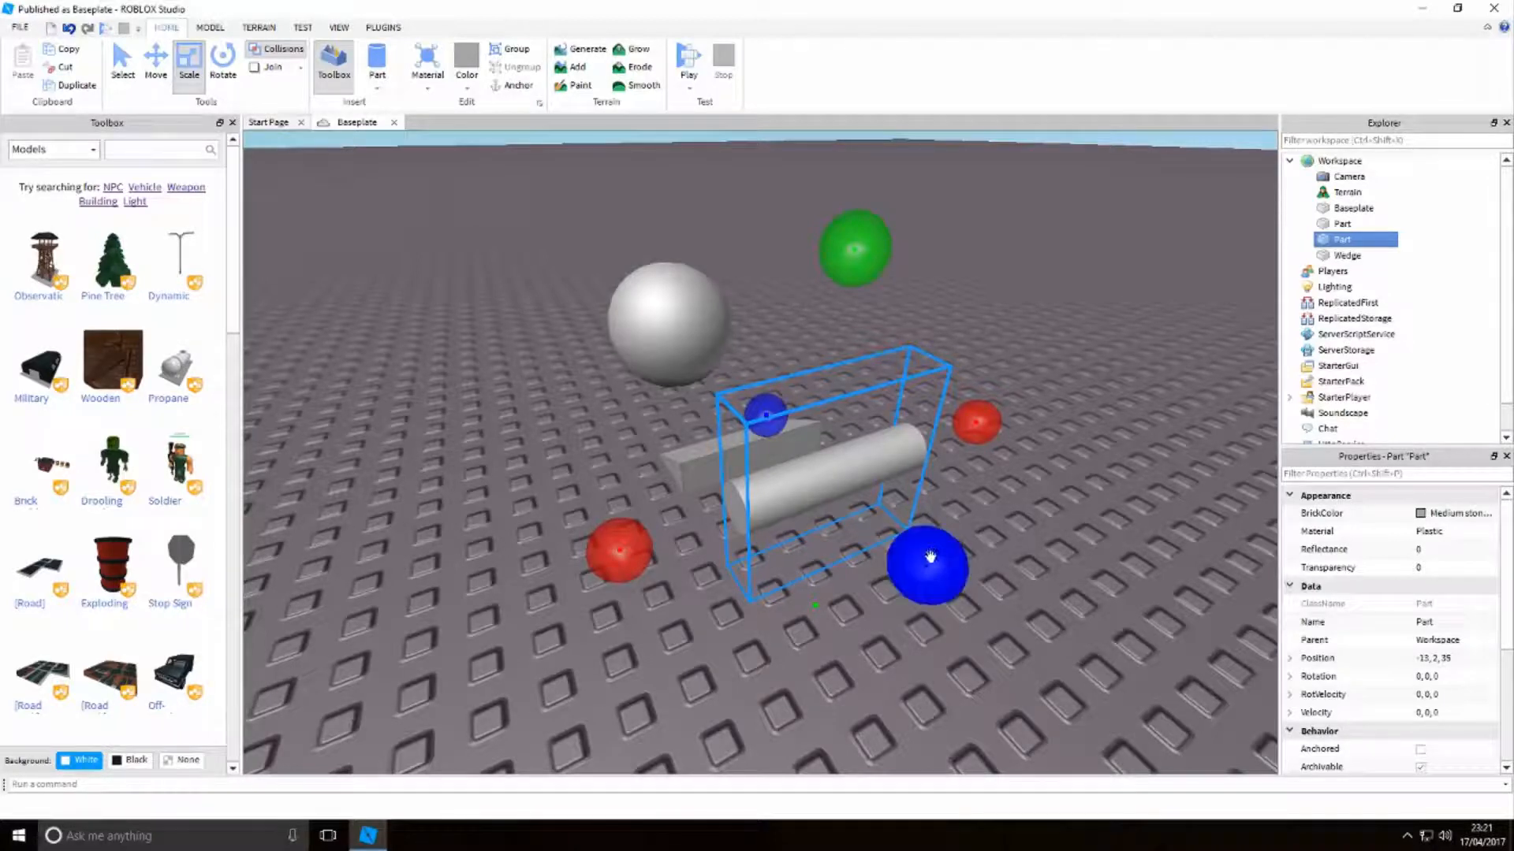
Shrink the cylinder's bounding box downward with the Scale tool, back to the cylinder's own height
mouse_move(925, 569)
left_mouse_down()
mouse_move(1057, 686)
mouse_move(1097, 745)
mouse_move(923, 560)
left_mouse_up()
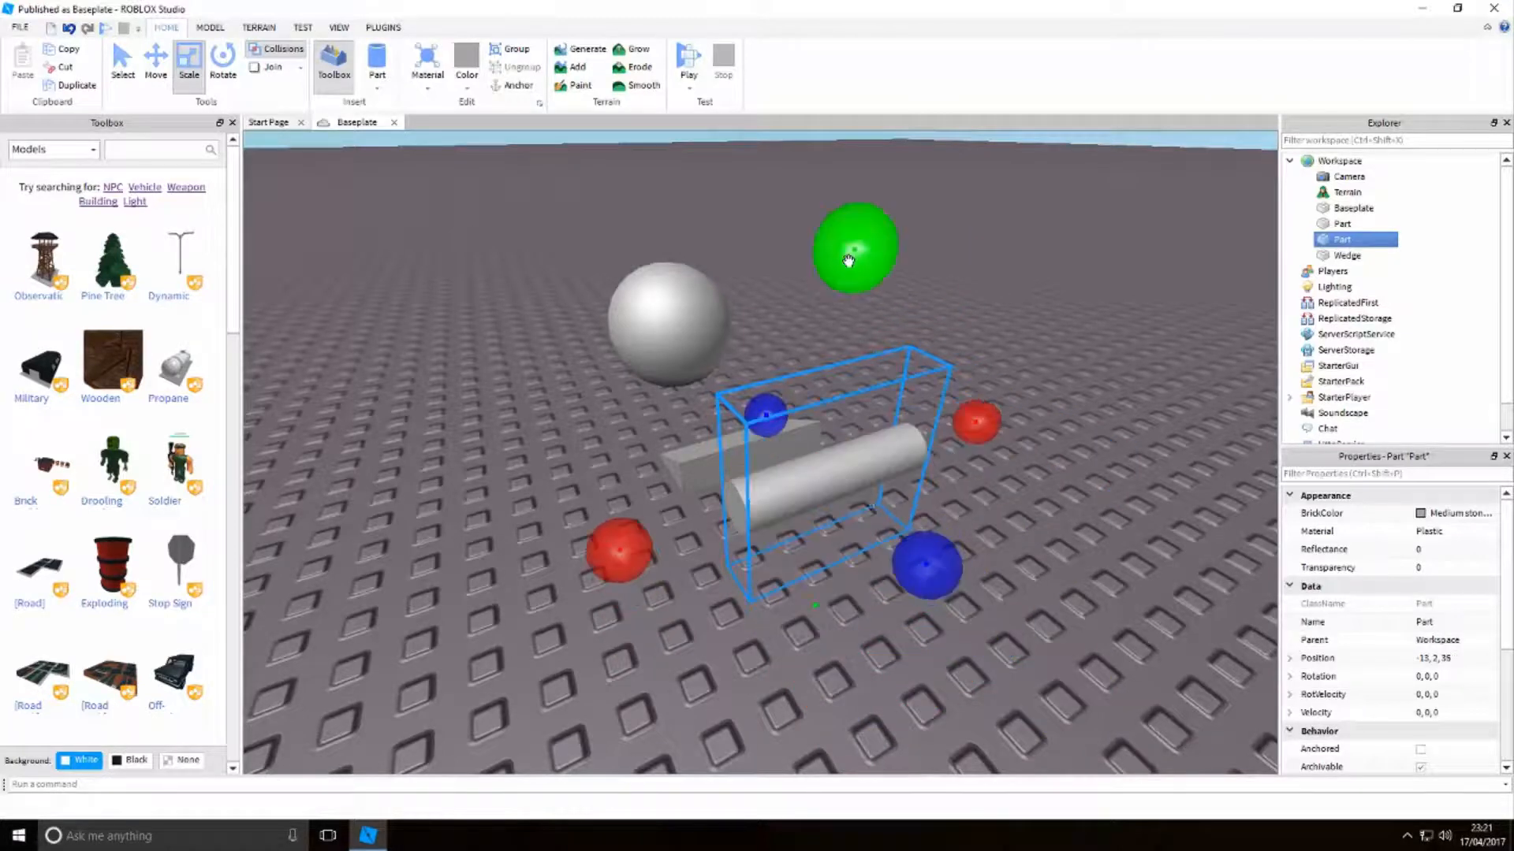
left_click_drag(861, 253, 865, 372)
Select the wedge and raise it off the baseplate with the Move tool to -13, 2.5, 31
left_click(706, 461)
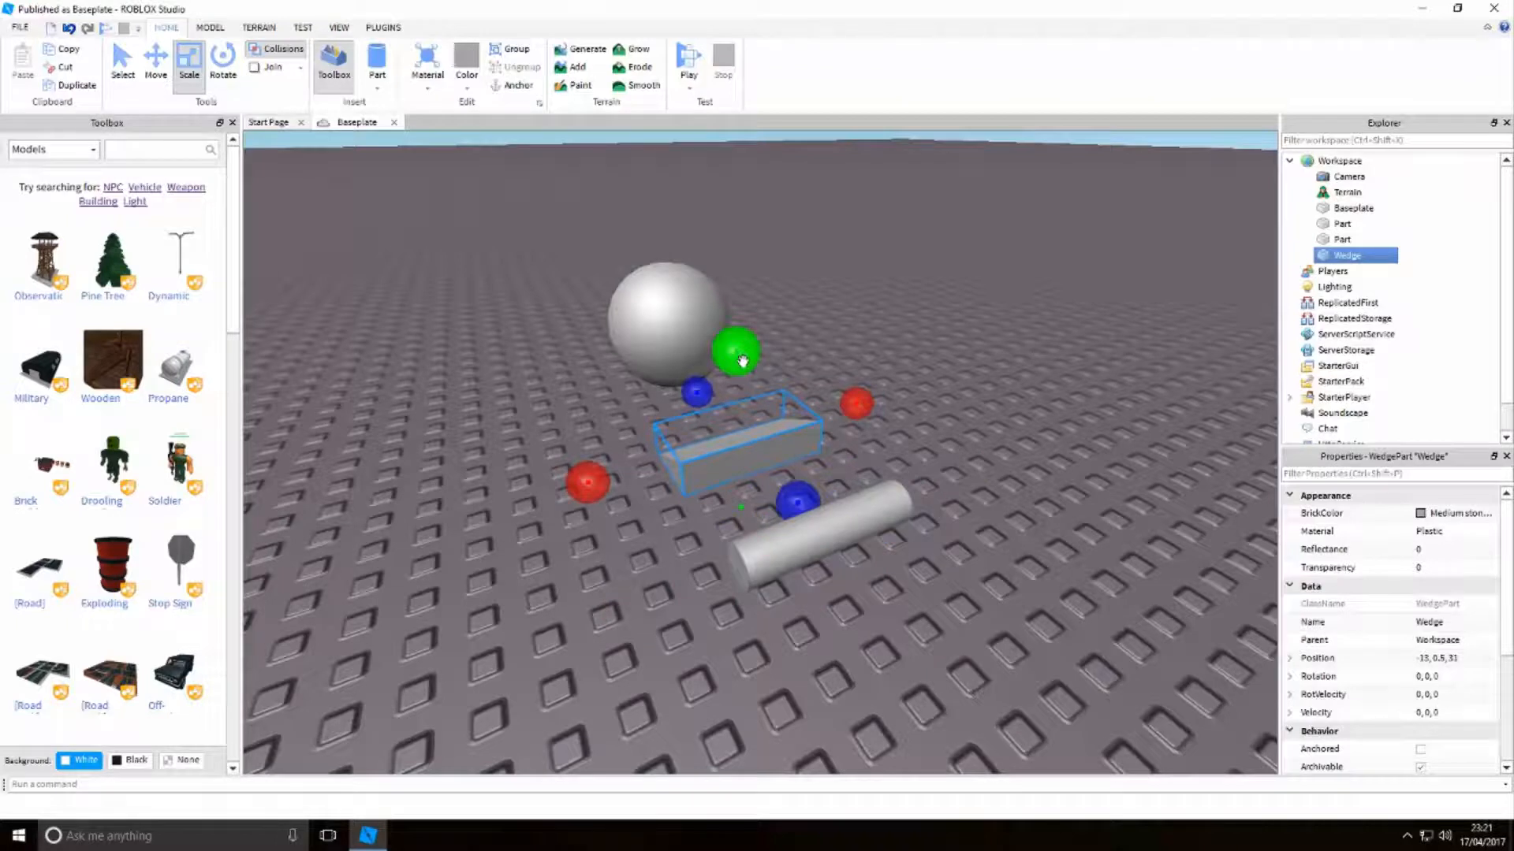
mouse_move(741, 361)
left_mouse_down()
mouse_move(722, 161)
mouse_move(737, 356)
left_mouse_up()
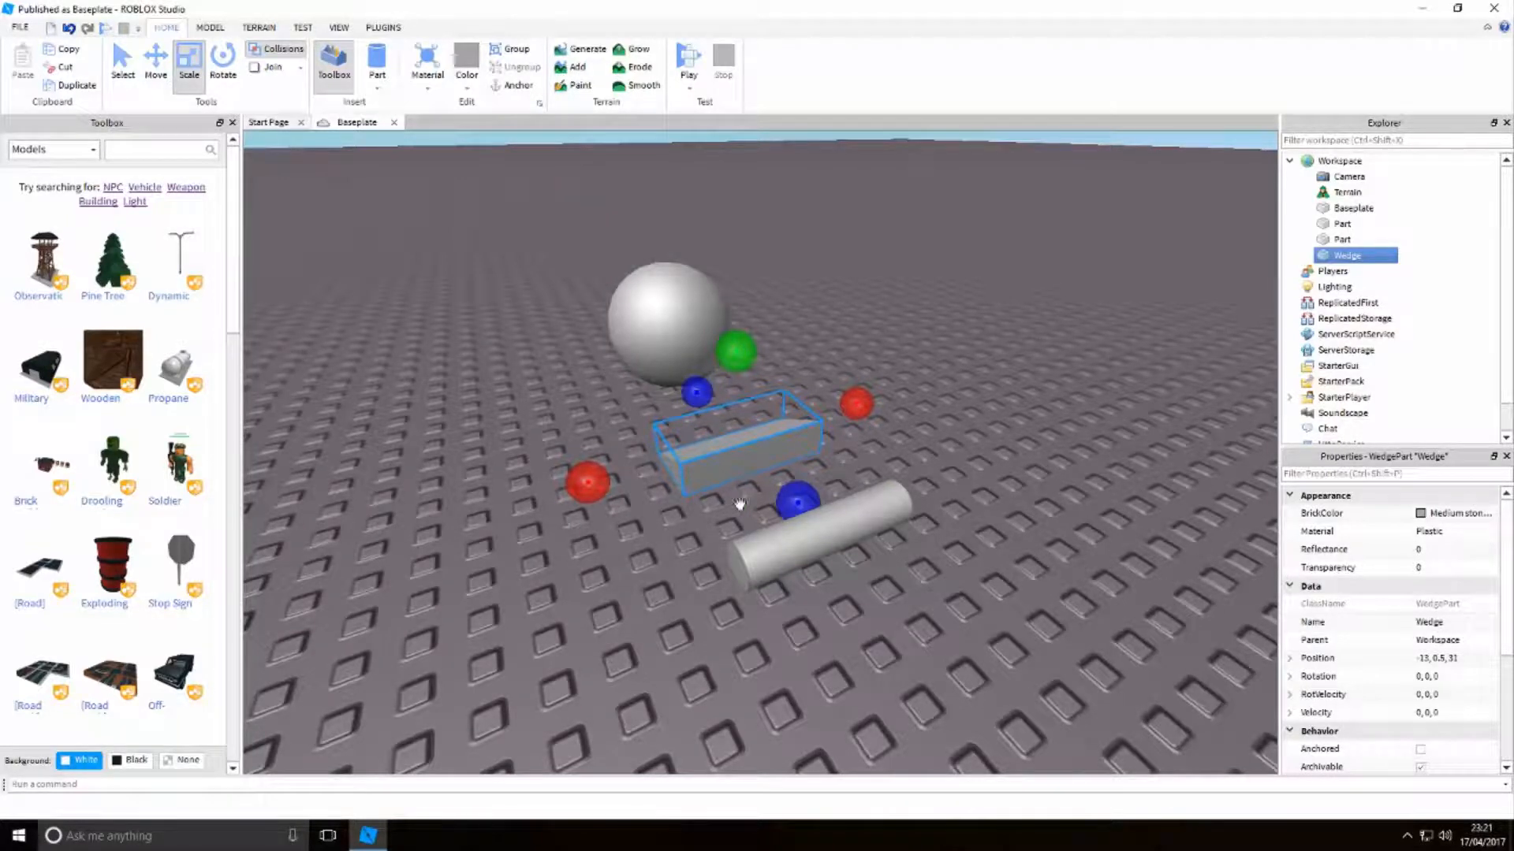
left_click(997, 532)
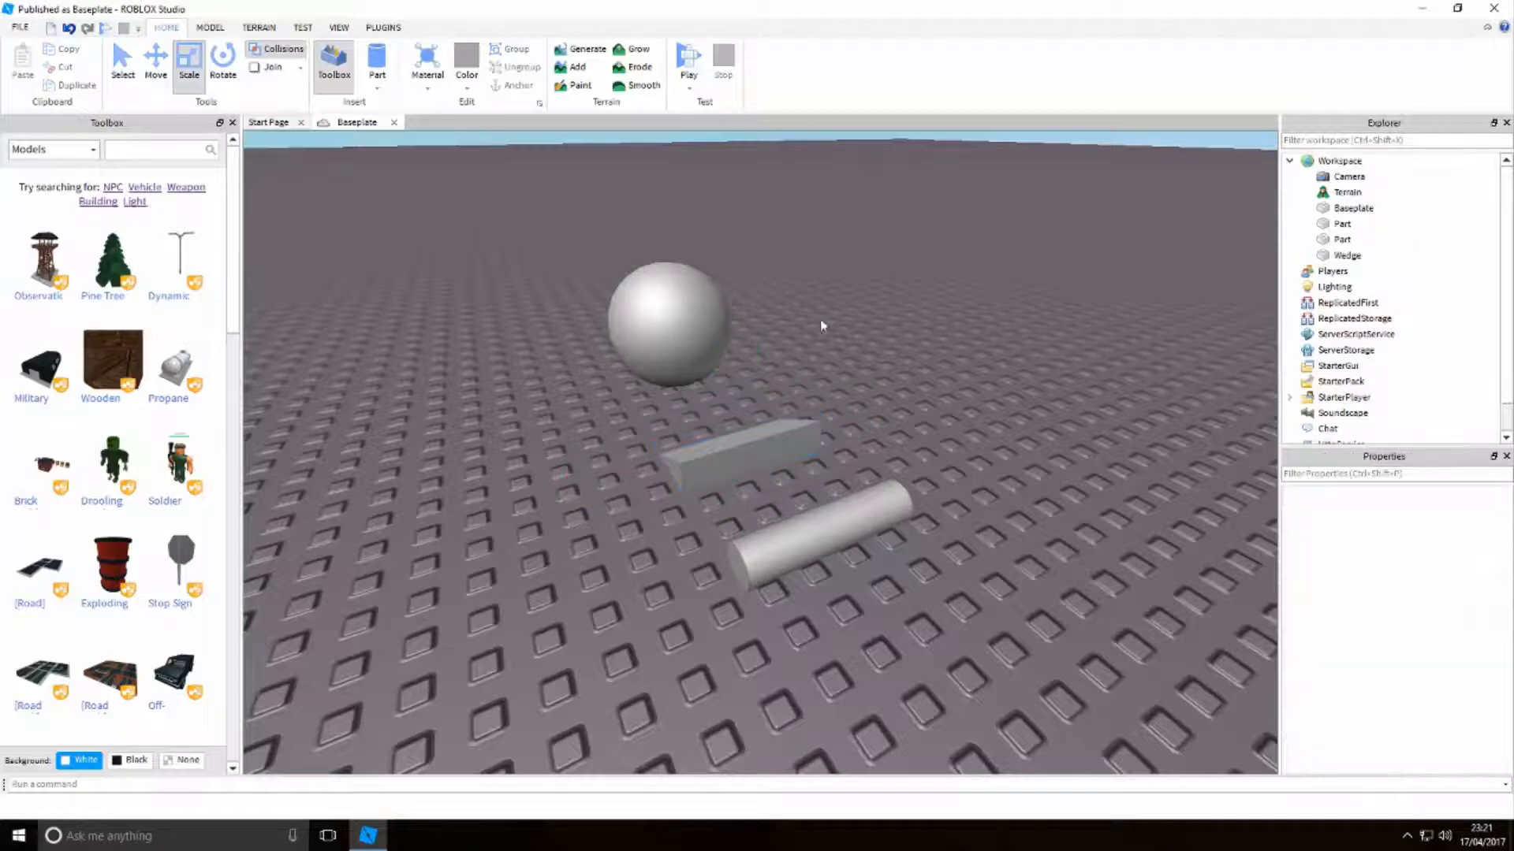
left_click(771, 455)
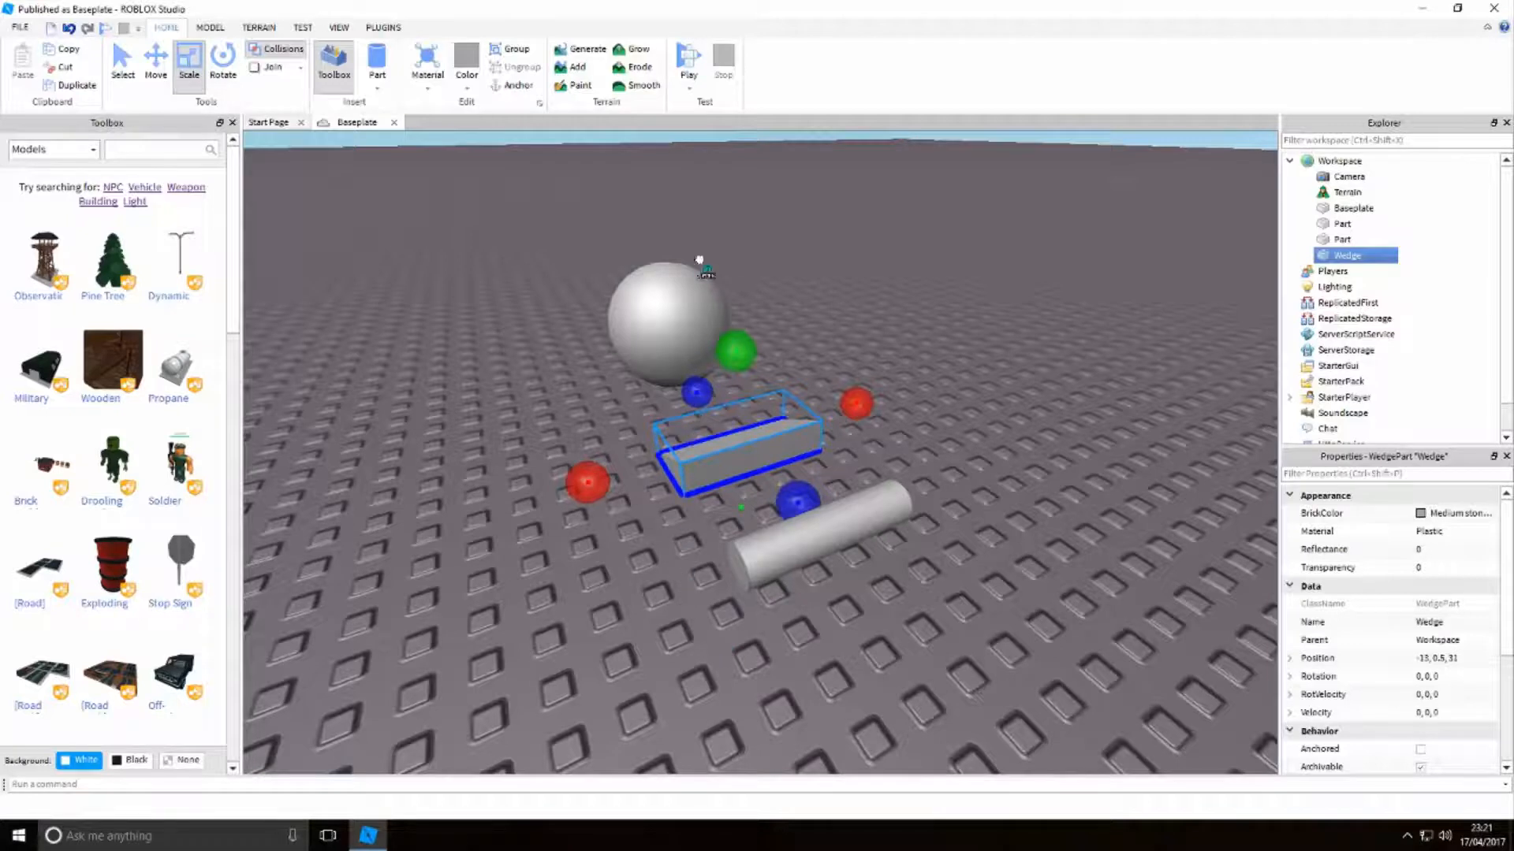
left_click(155, 63)
left_click_drag(774, 352, 731, 275)
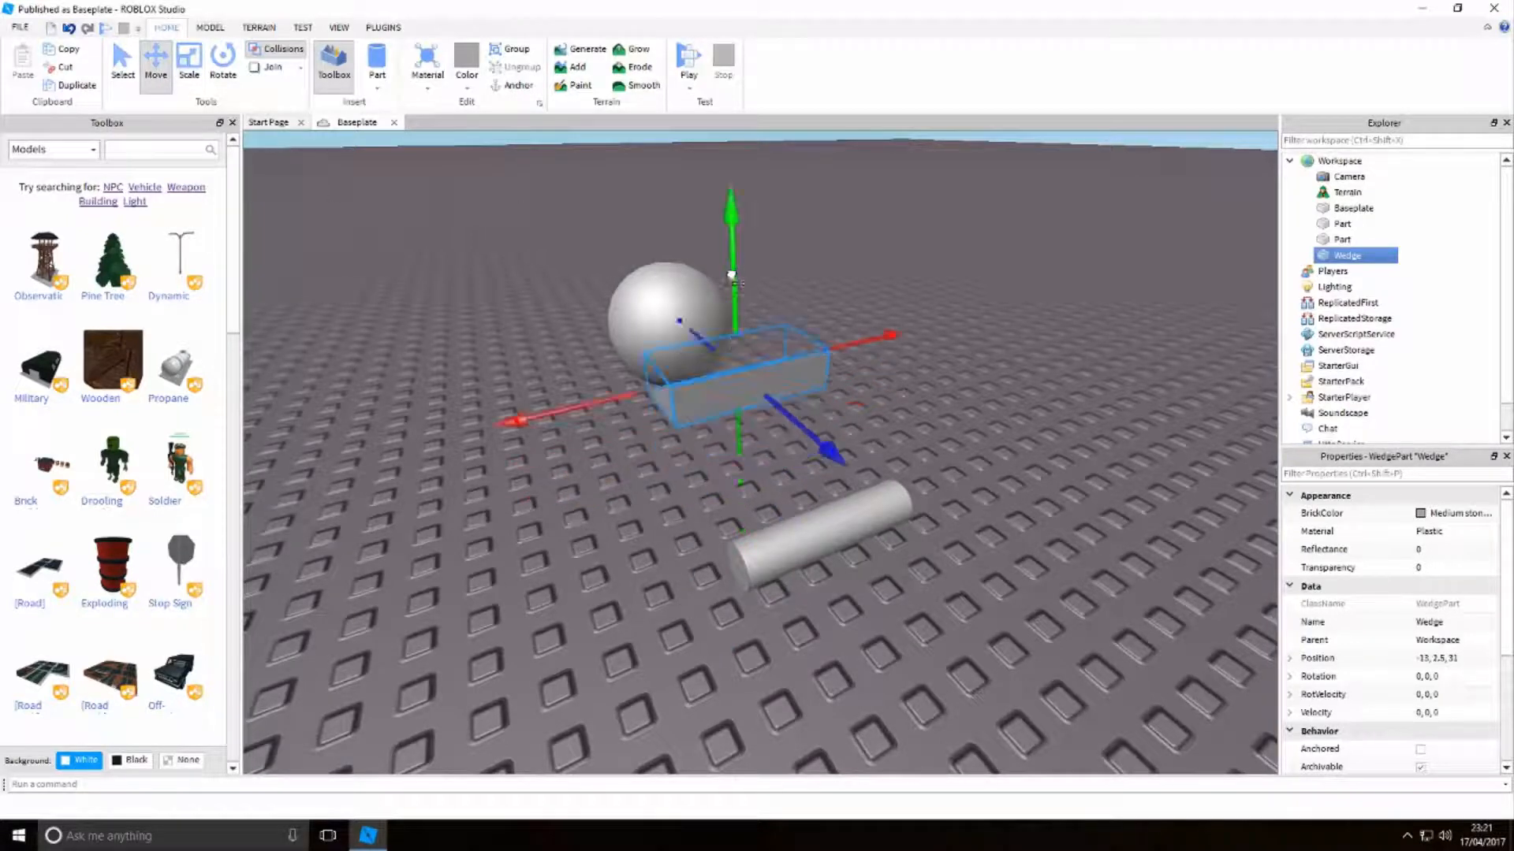
Stretch the raised wedge down to the baseplate with the Scale tool, bringing its position to -13, 1.5, 31
left_click(189, 63)
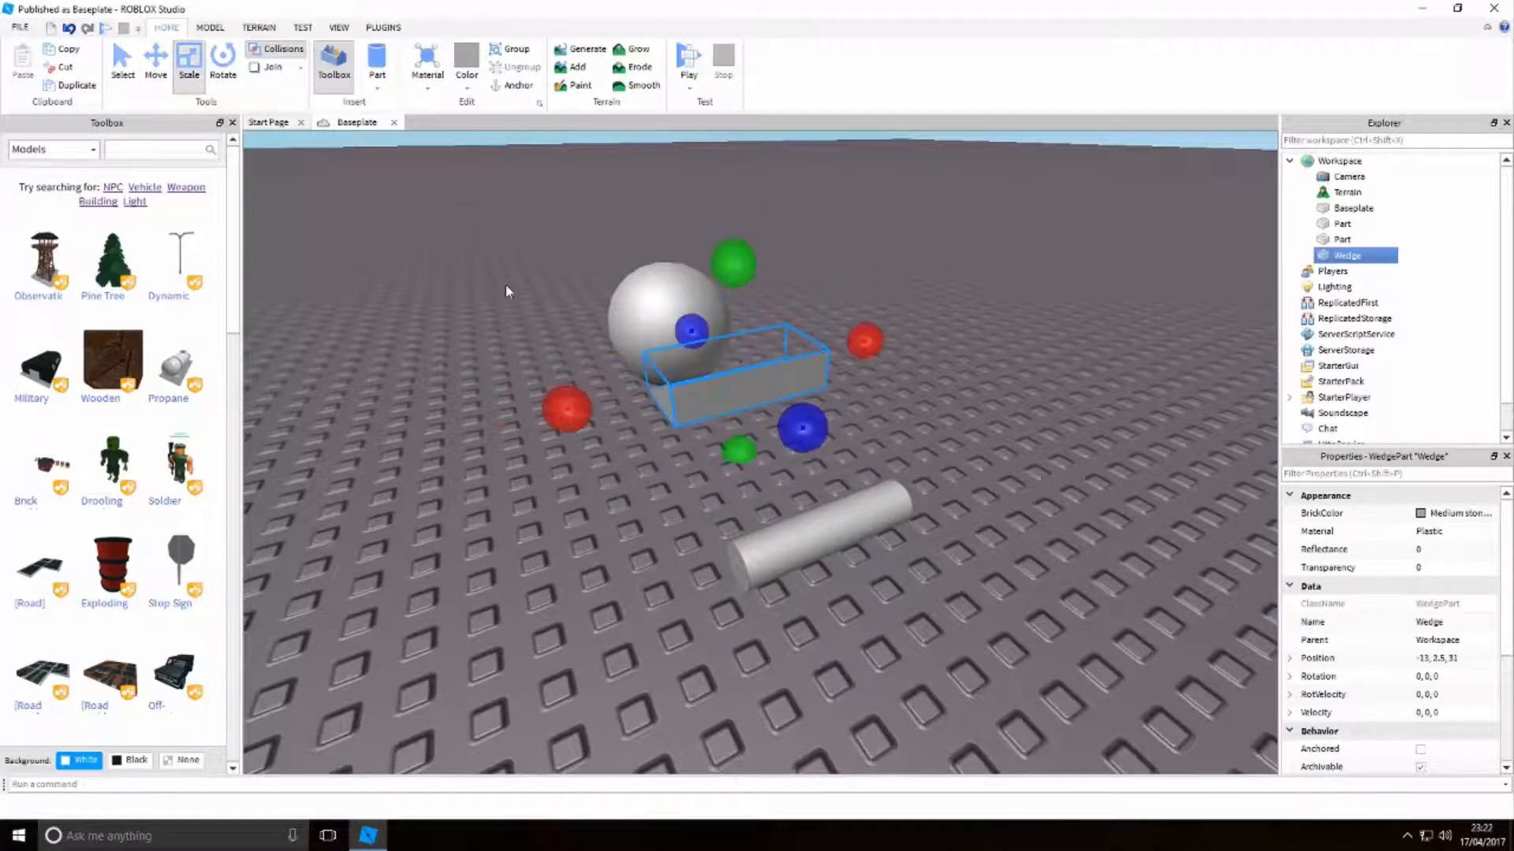
left_click_drag(738, 450, 742, 509)
left_click_drag(753, 712, 751, 628)
left_click(955, 603)
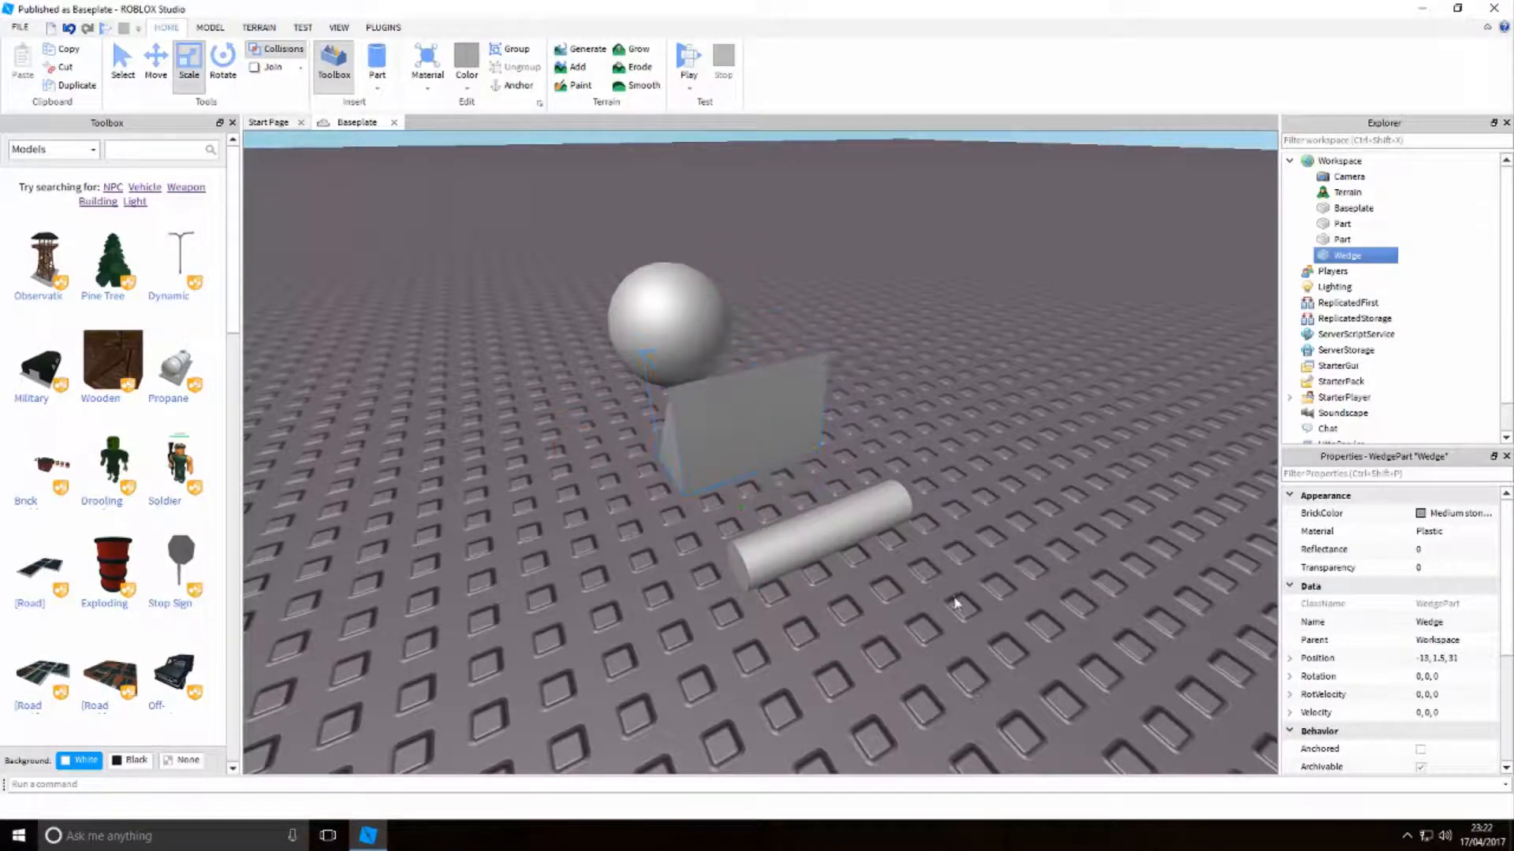
Shrink the wedge's height from its upper face with the Scale tool, bringing its position to -13, 0.5, 31
left_click(741, 461)
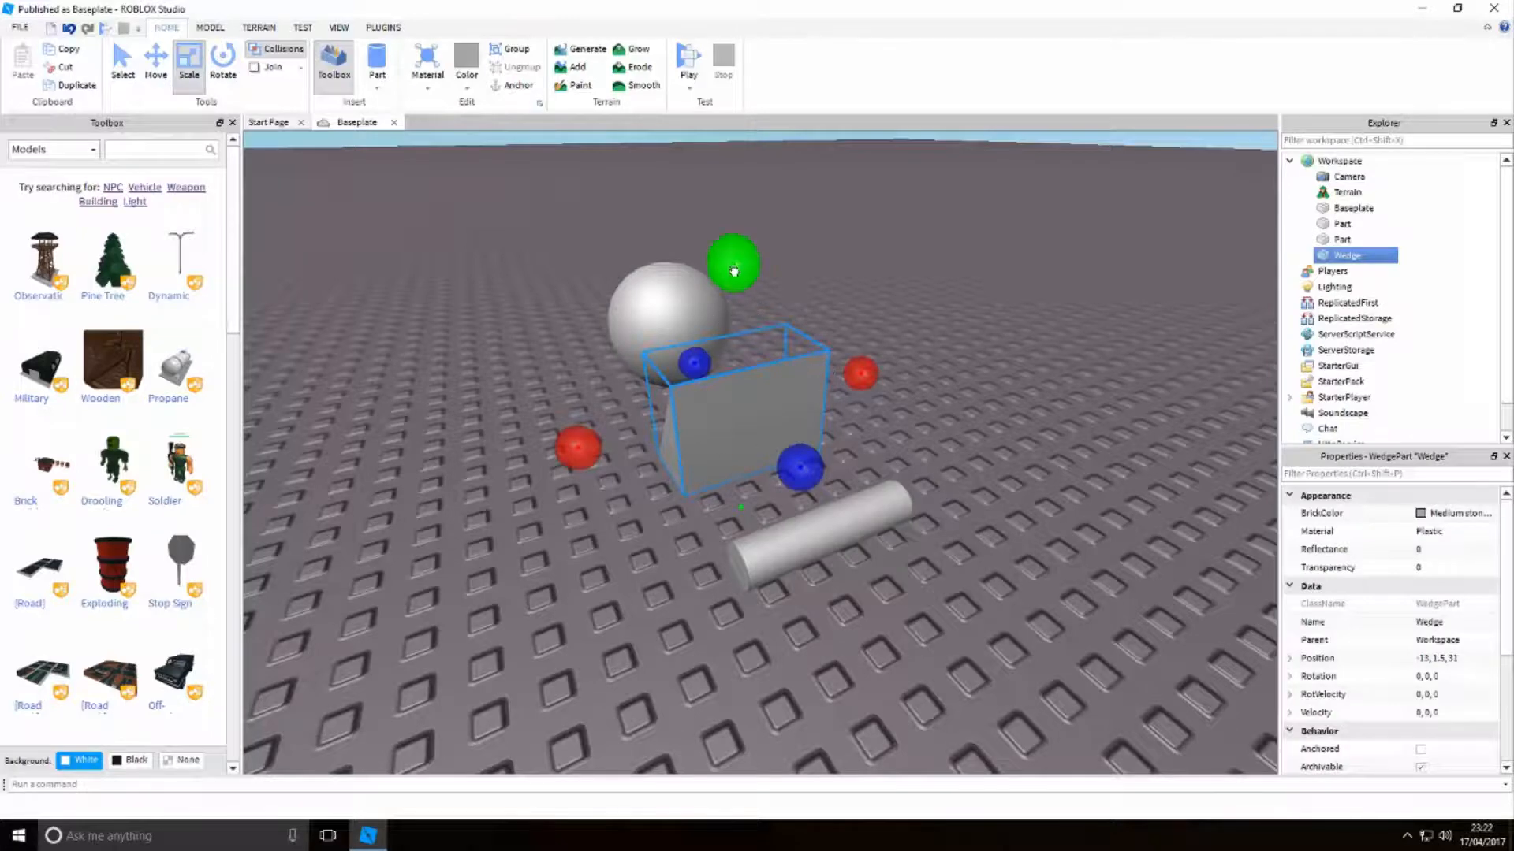
left_click_drag(735, 264, 737, 352)
left_click(872, 475)
right_click_drag(872, 475, 896, 457)
left_click(679, 403)
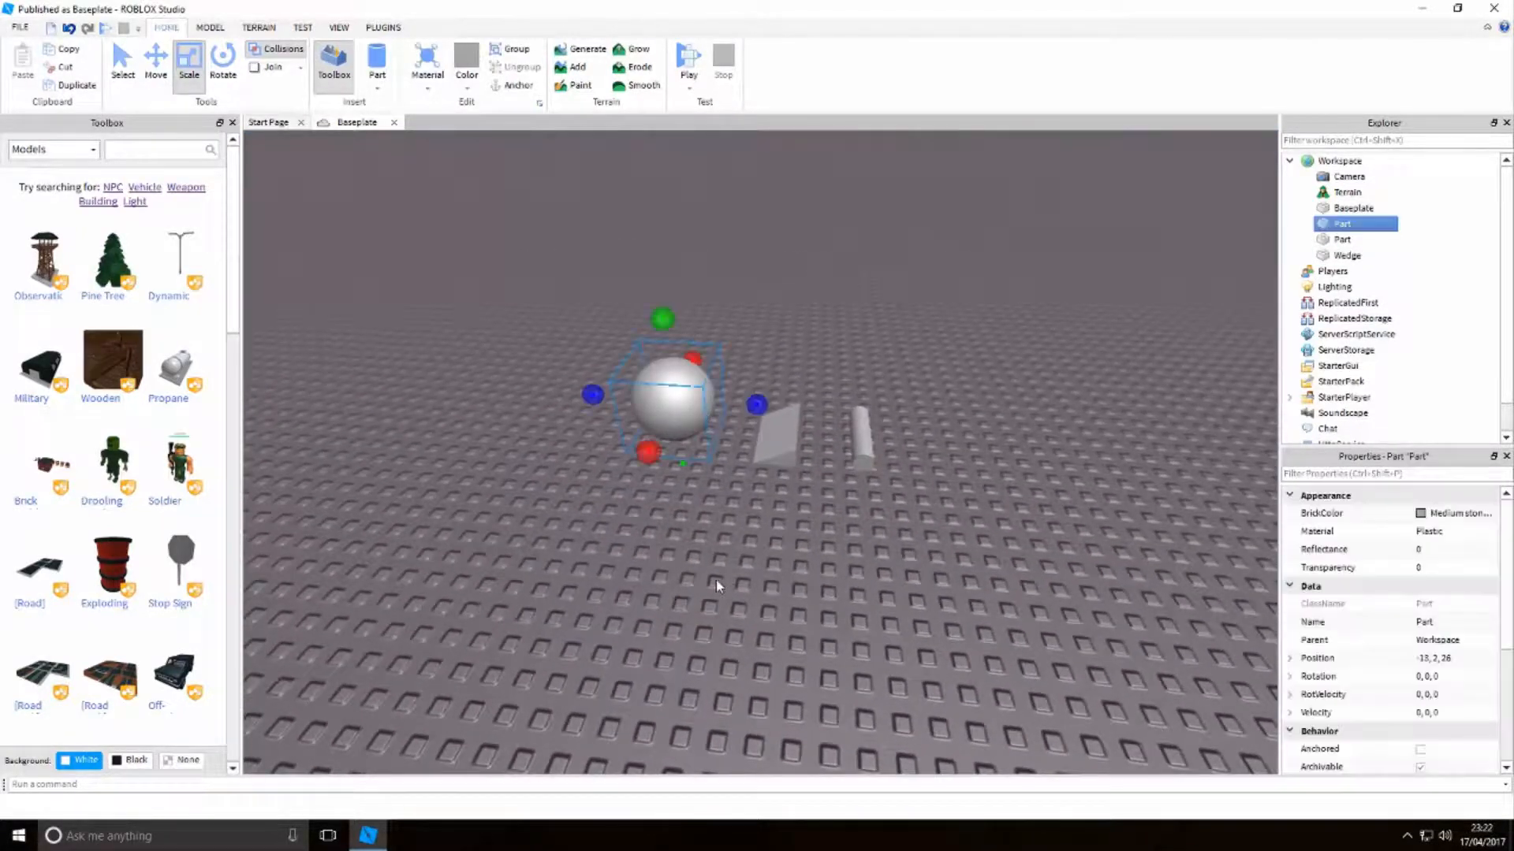
left_click(821, 583)
left_click(783, 436)
left_click(886, 647)
right_click_drag(882, 601, 880, 582)
Select the wedge and rotate it about its vertical axis with the Rotate tool
left_click(793, 463)
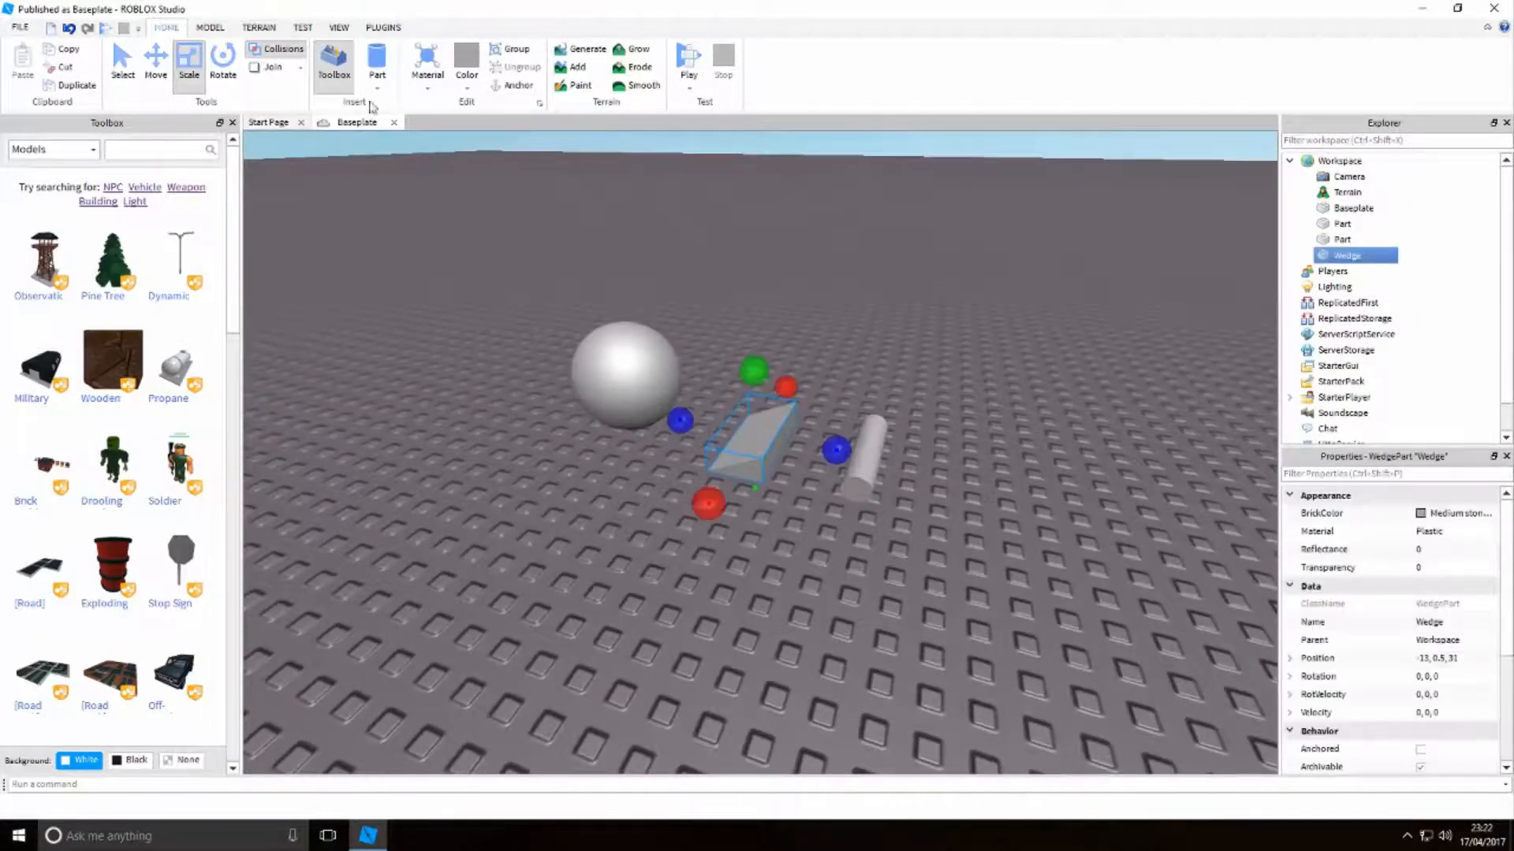
left_click(223, 64)
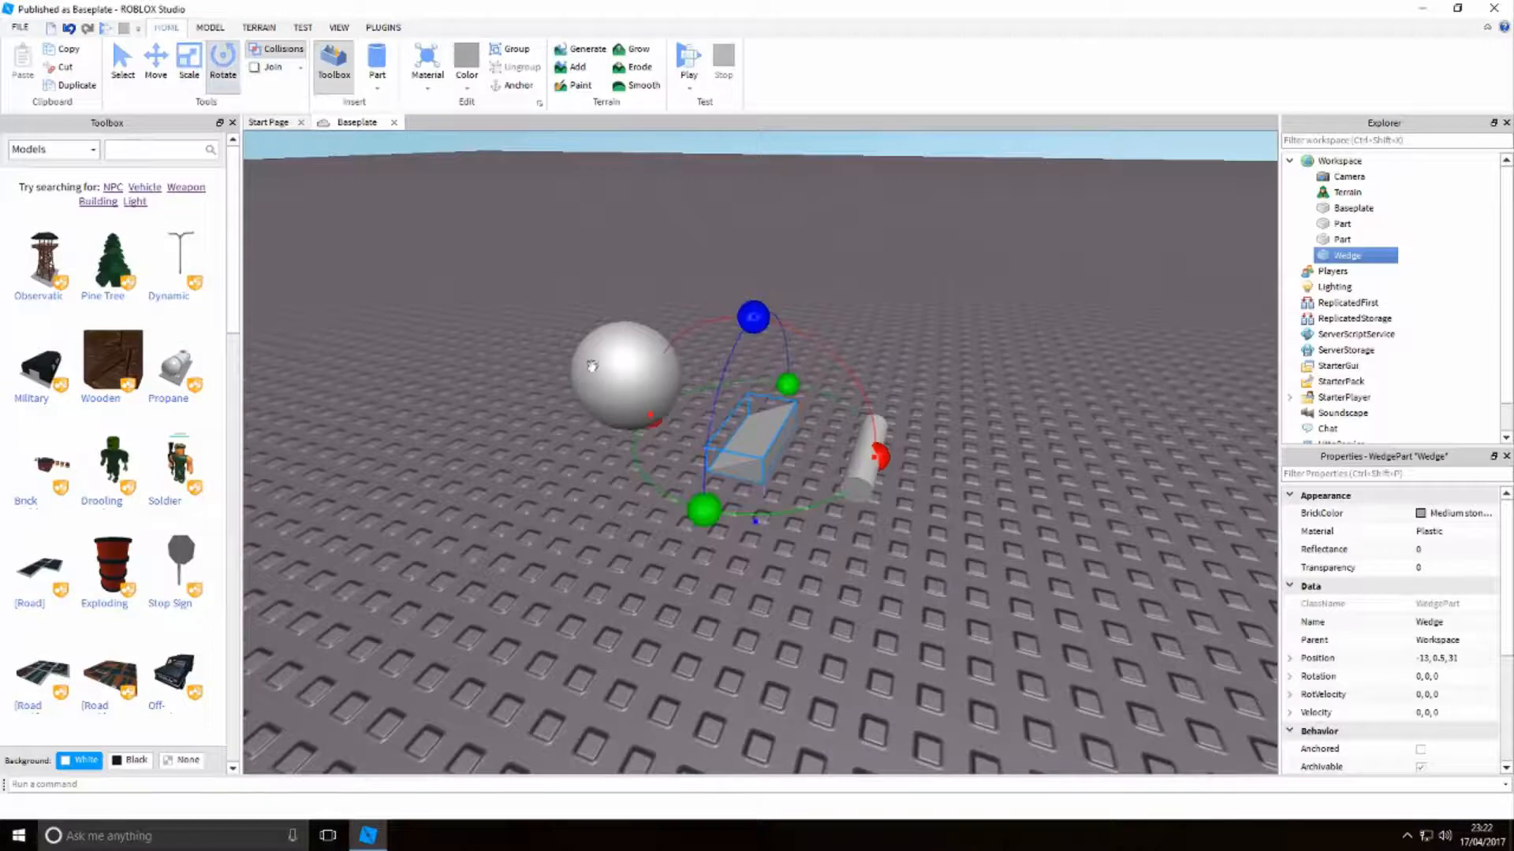
left_click_drag(788, 386, 628, 541)
Move the wedge freehand with the Select tool to about -10, 0.5, 30 and turn it repeatedly by quarter turns
left_click(122, 63)
key("r")
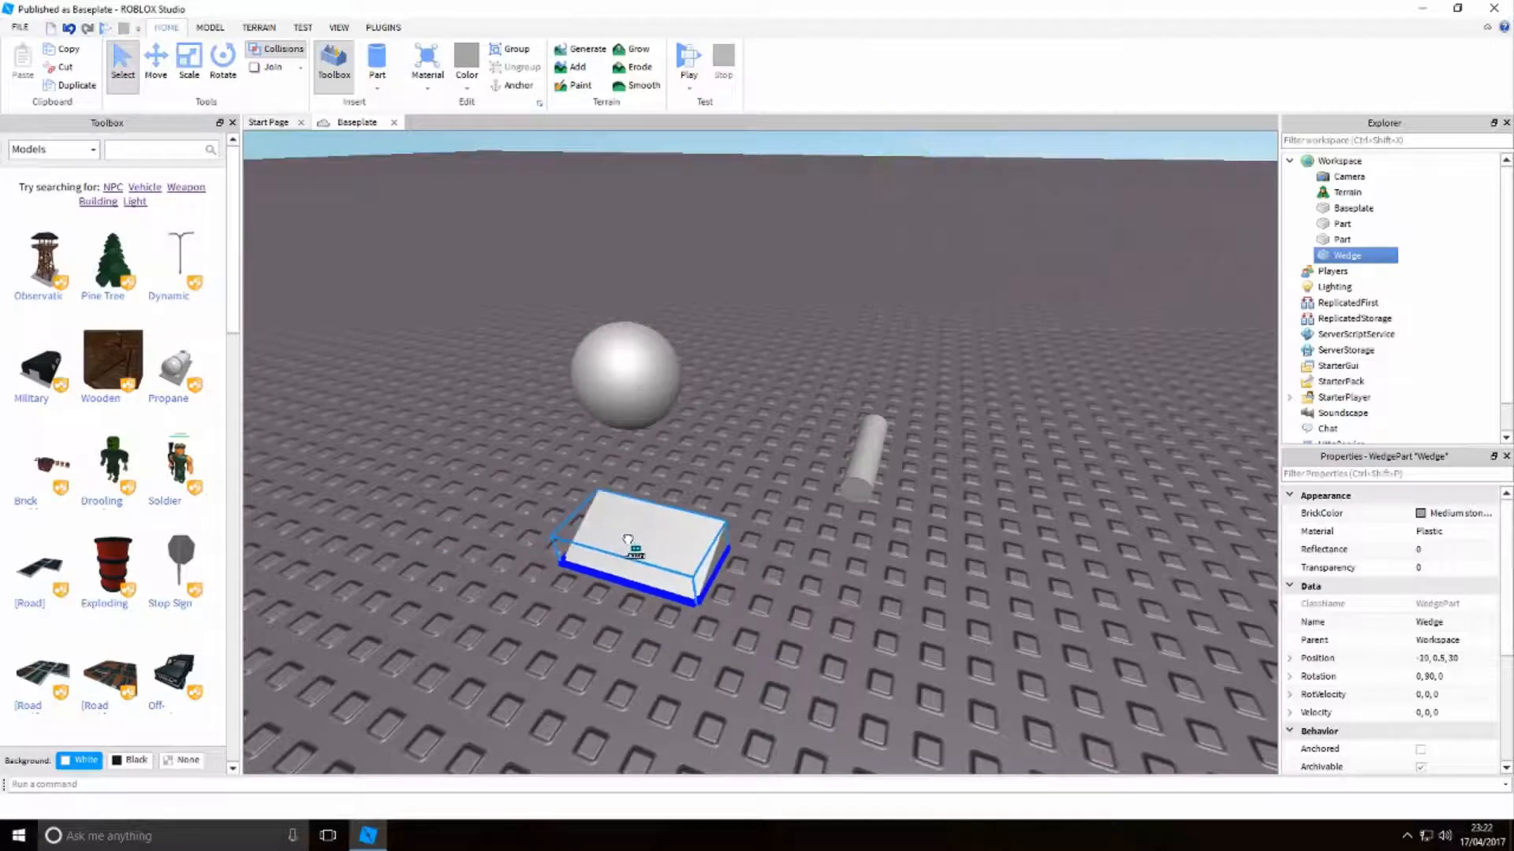
key("r")
key("r")
key("r")
key("r")
key("r")
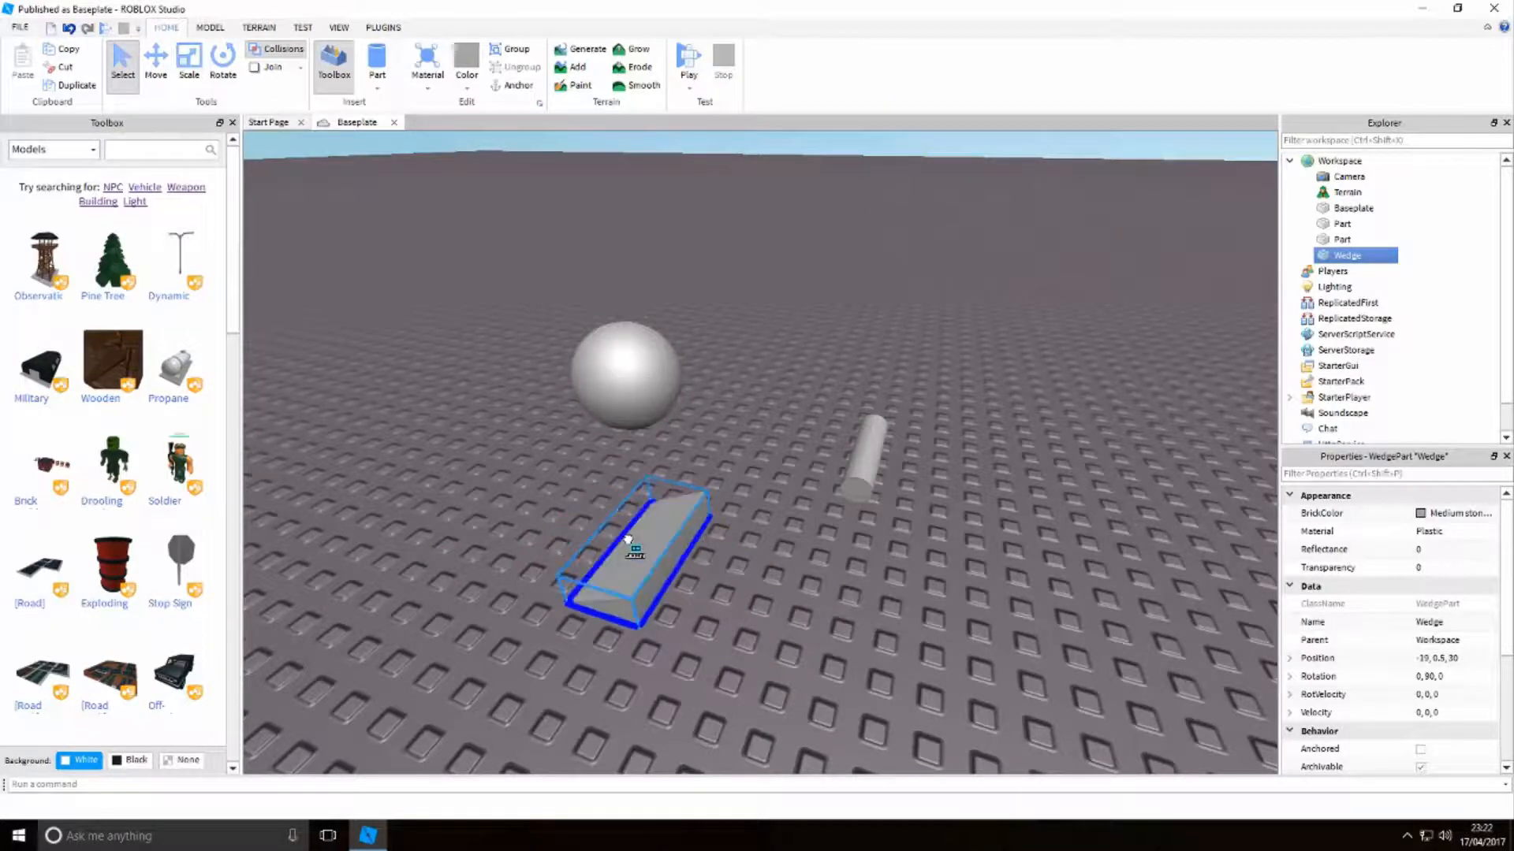
Move the wedge back between the sphere and the cylinder, turn it parallel to the cylinder and deselect it
left_click_drag(628, 541, 768, 442)
key("r")
left_click(803, 645)
Try moving the cylinder and the sphere slightly with the Select tool and turning the sphere
mouse_move(863, 465)
left_mouse_down()
mouse_move(599, 544)
mouse_move(512, 694)
mouse_move(616, 616)
mouse_move(857, 507)
mouse_move(861, 482)
left_mouse_up()
left_click_drag(642, 409, 658, 372)
key("r")
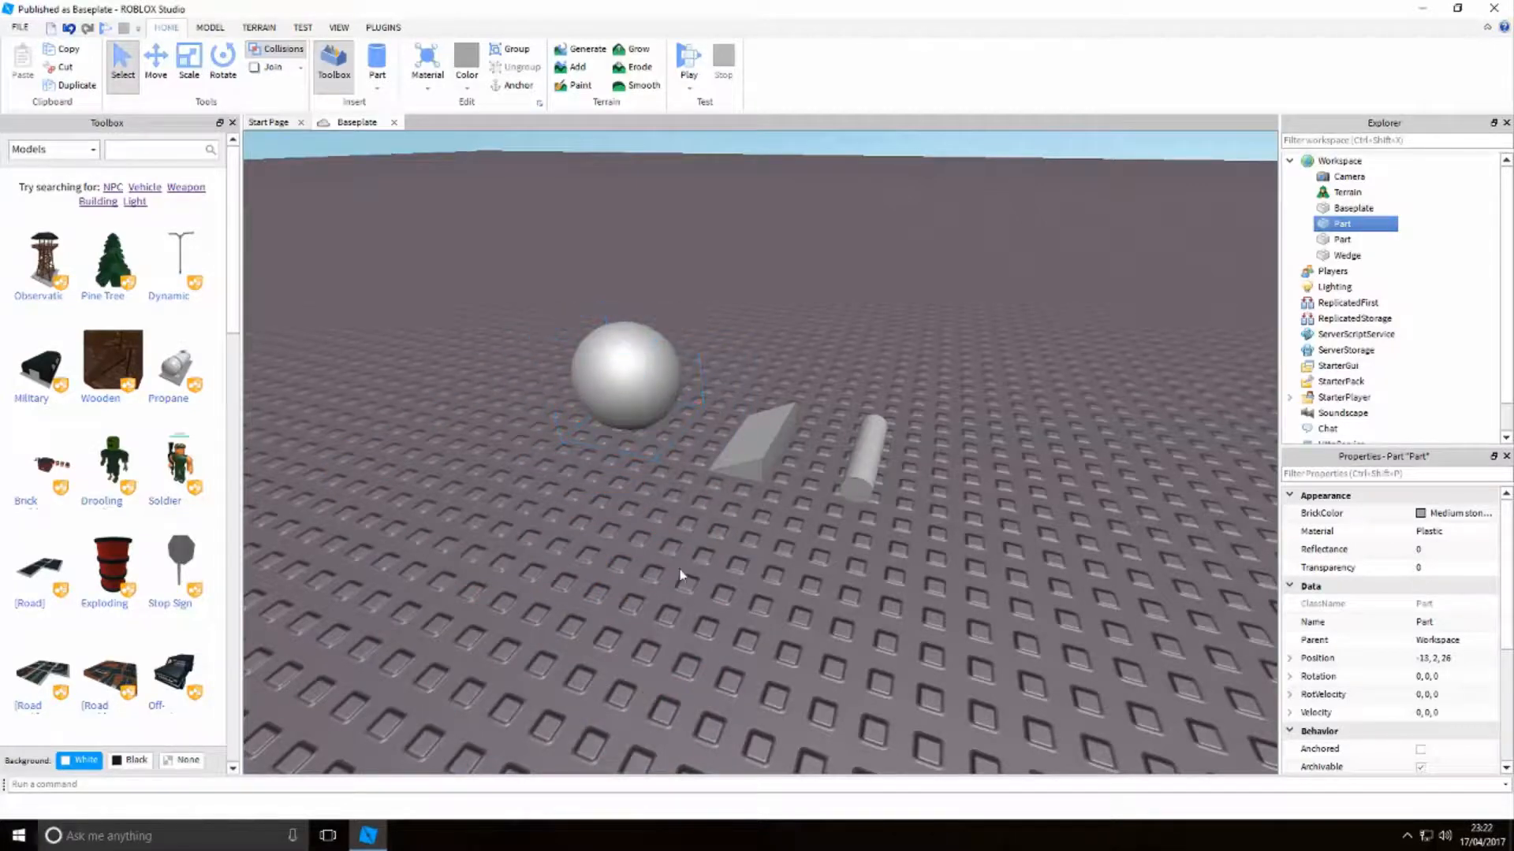
left_click(682, 576)
Select the sphere, wedge and cylinder together and set their material to Pebble
right_click_drag(711, 583, 732, 537)
scroll(732, 536, "up", 1)
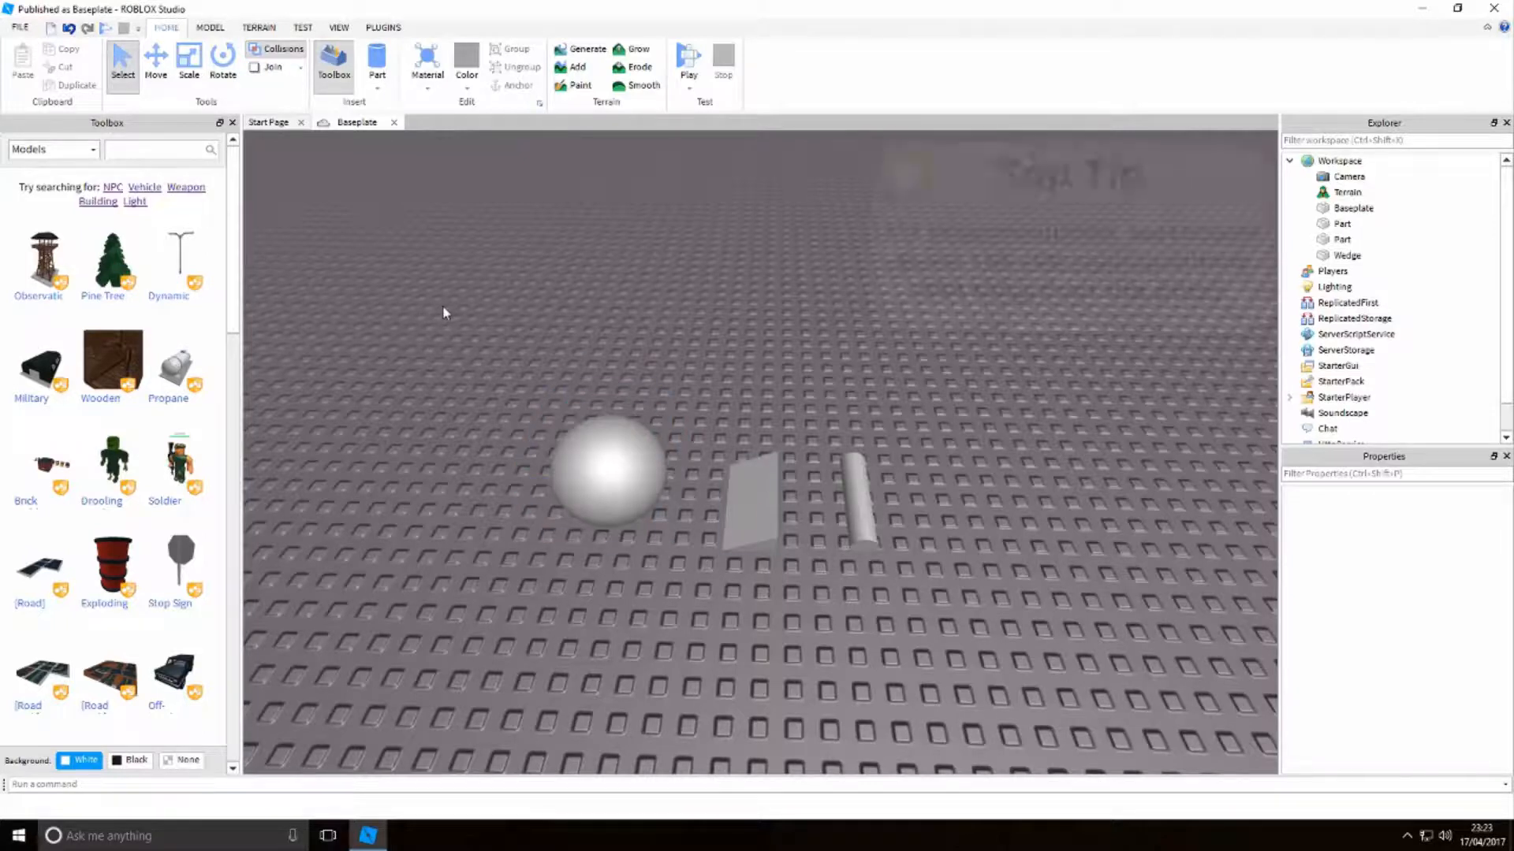
left_click_drag(442, 306, 1145, 661)
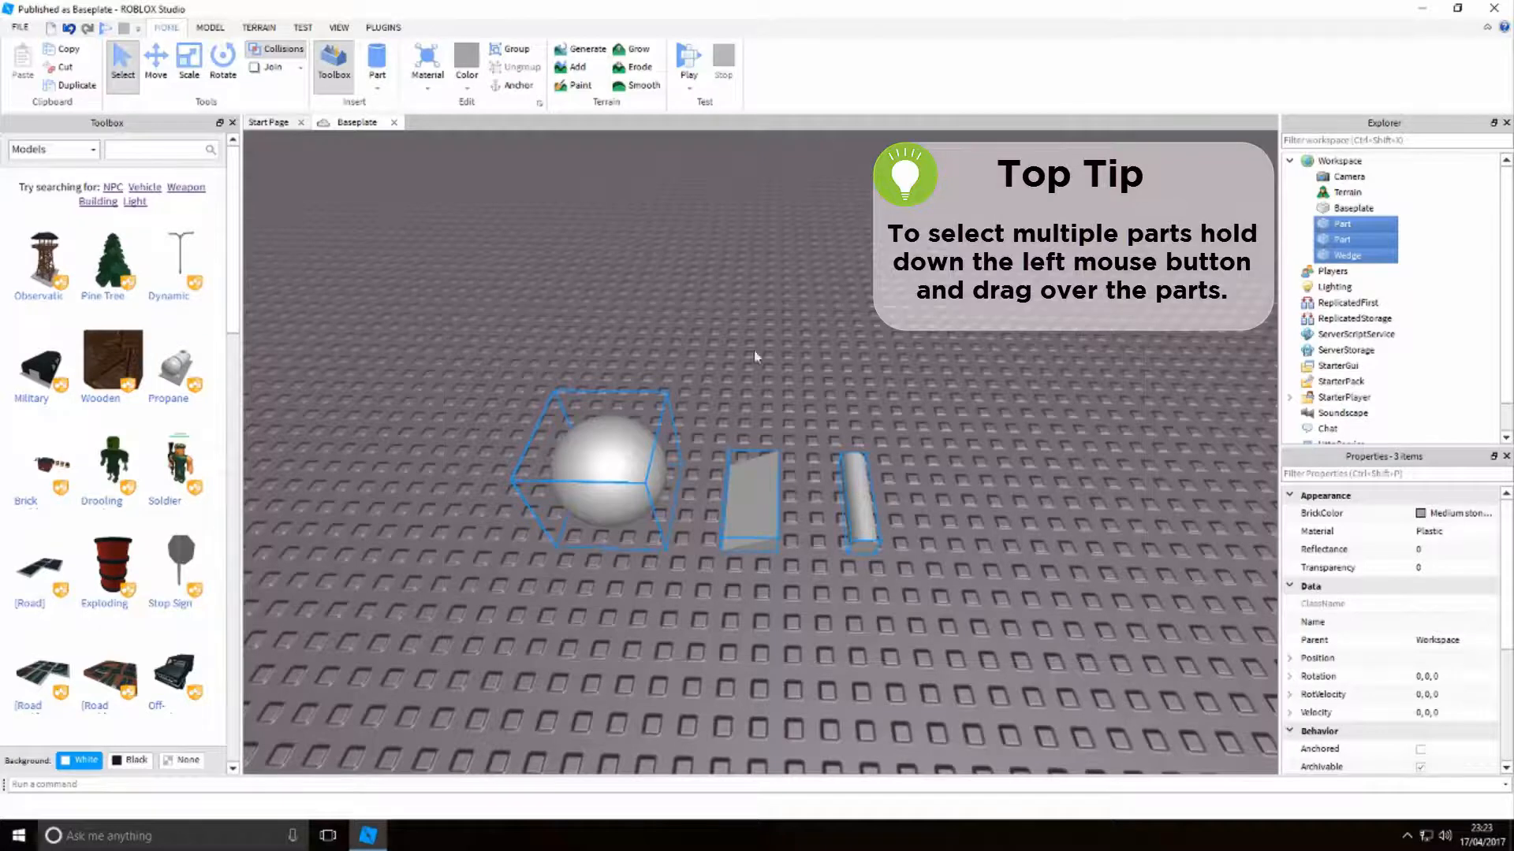
left_click(430, 91)
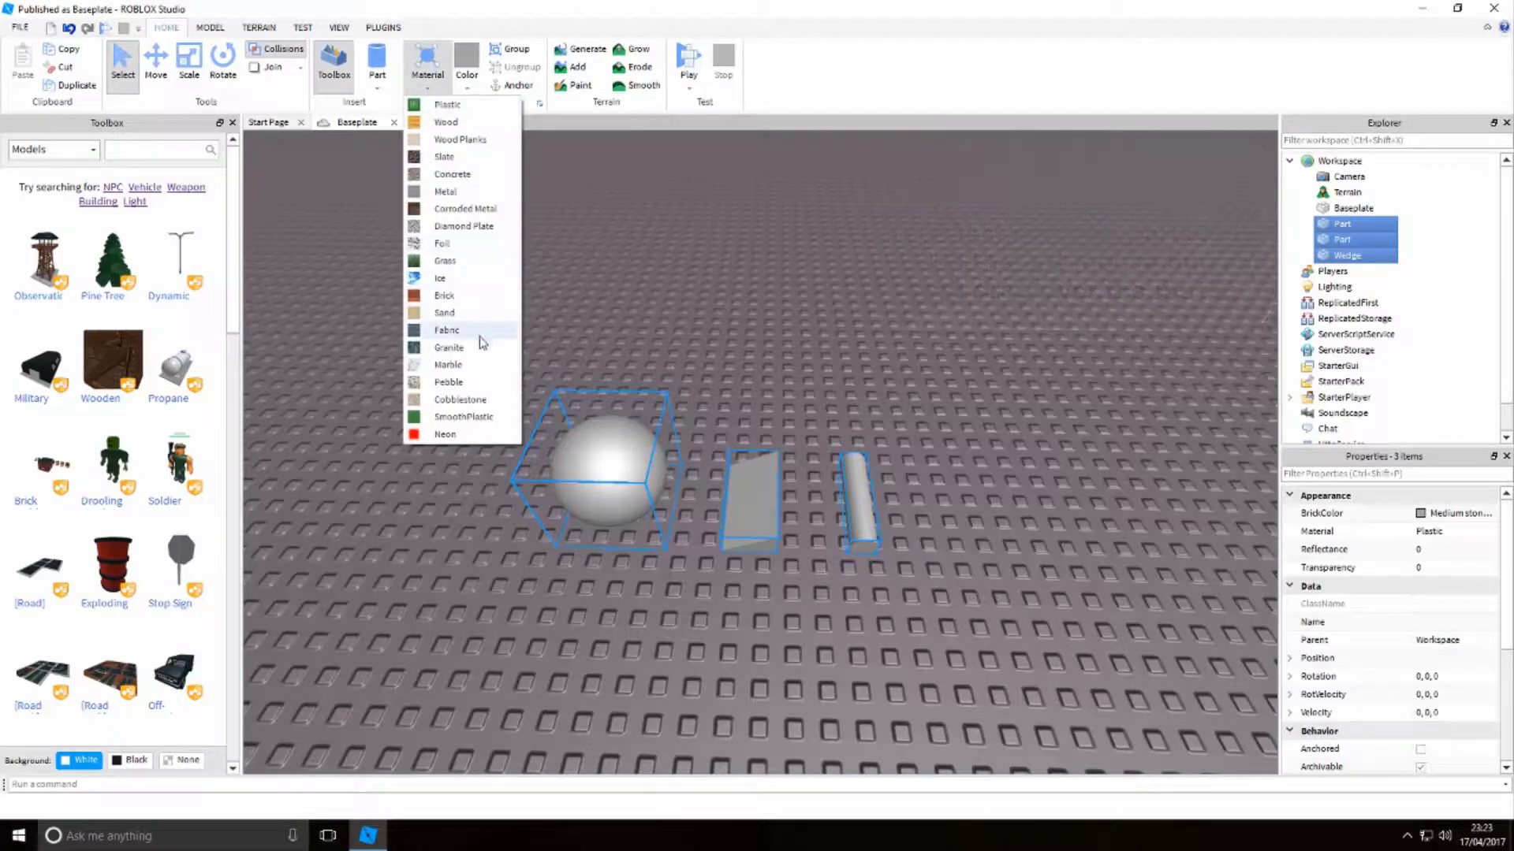
left_click(451, 382)
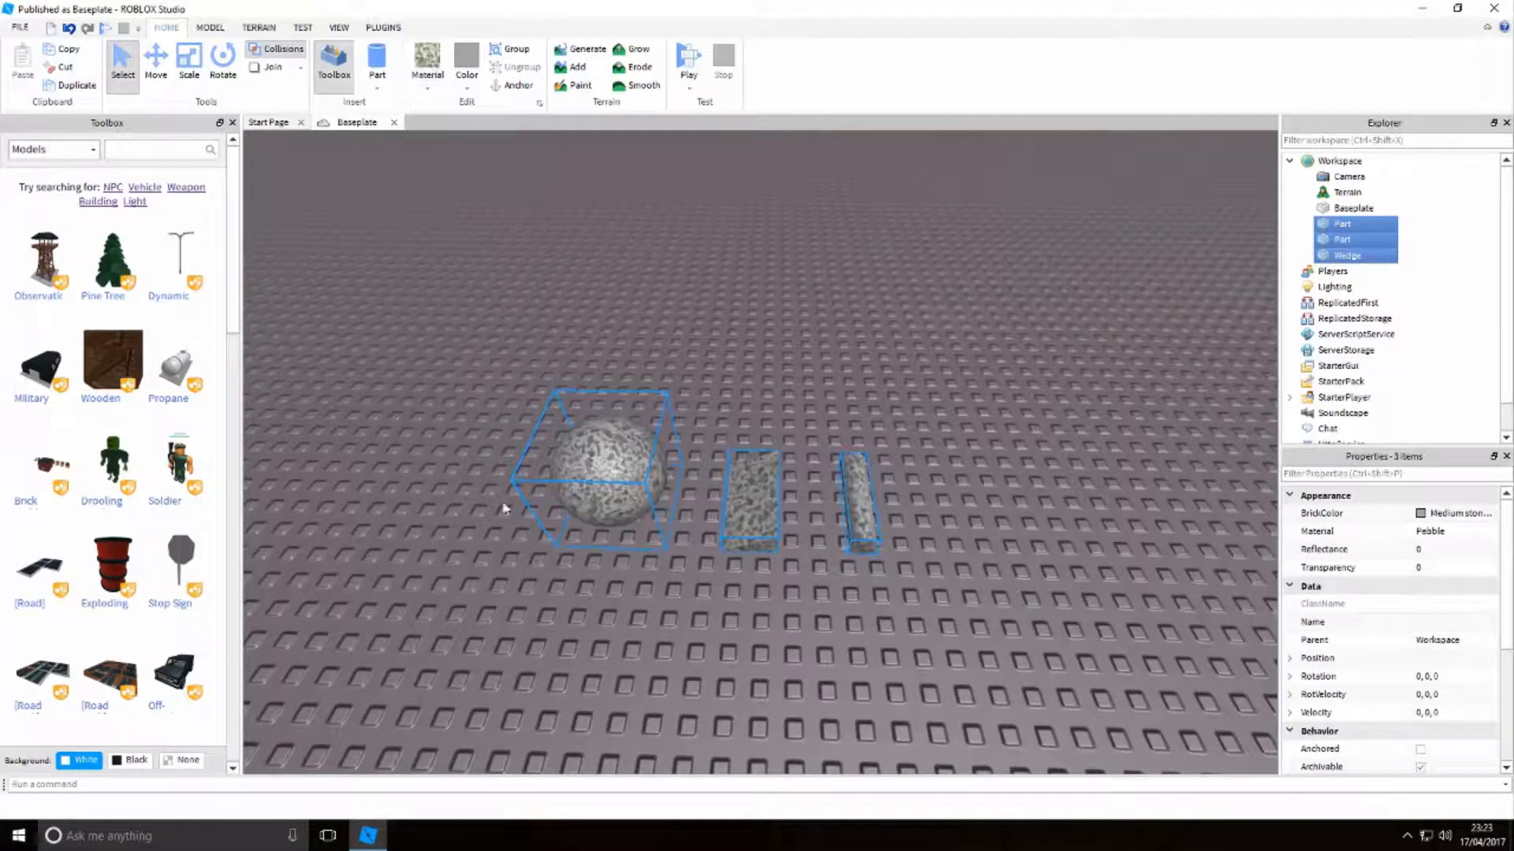
left_click(615, 653)
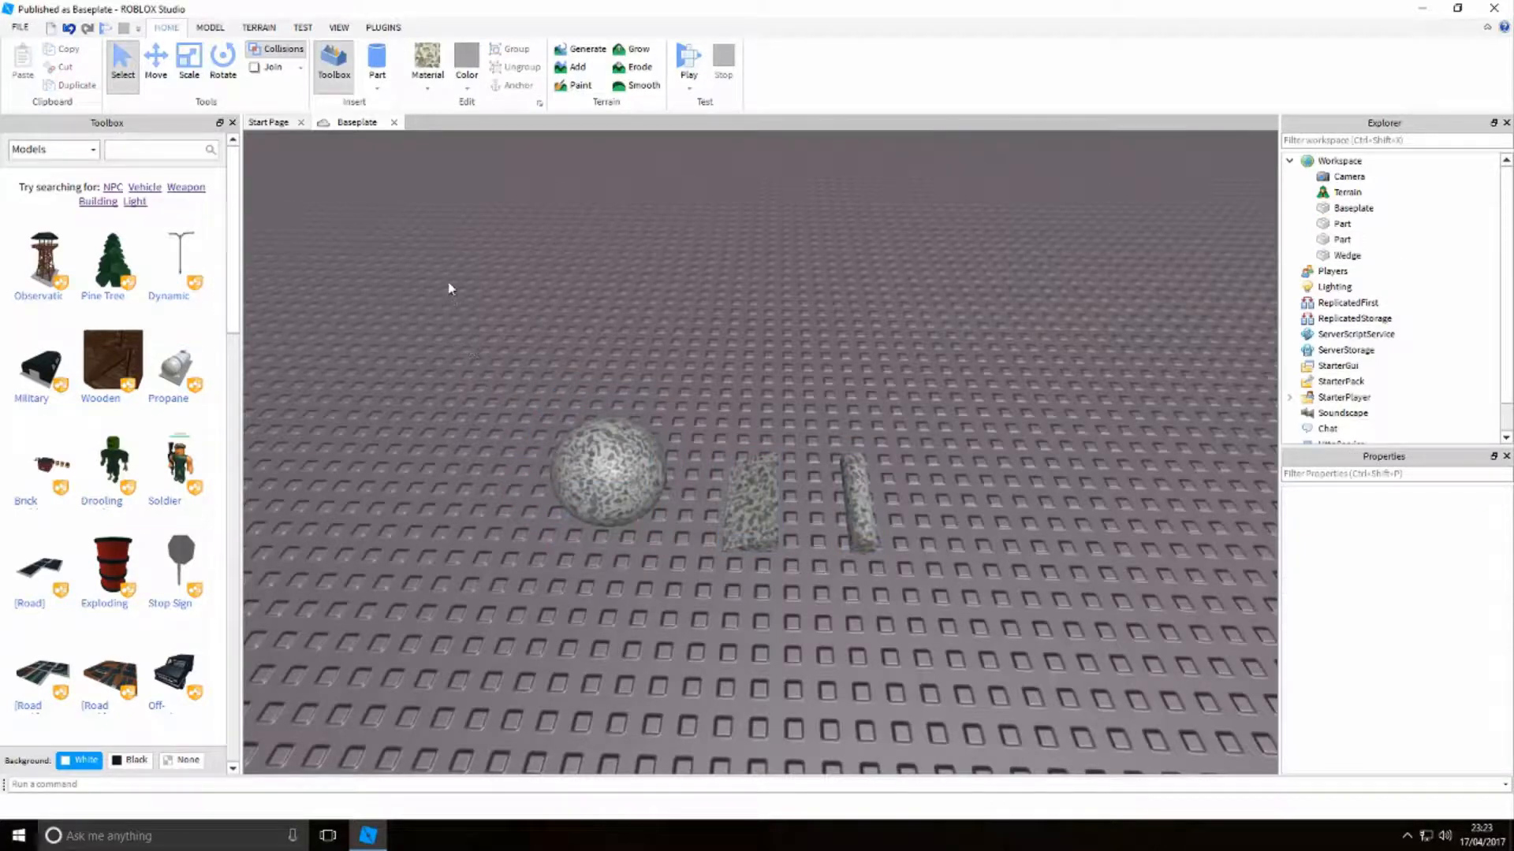
Select all three parts again and set their BrickColor to the very dark blue-grey beside Smoky grey
left_click_drag(435, 249, 1022, 634)
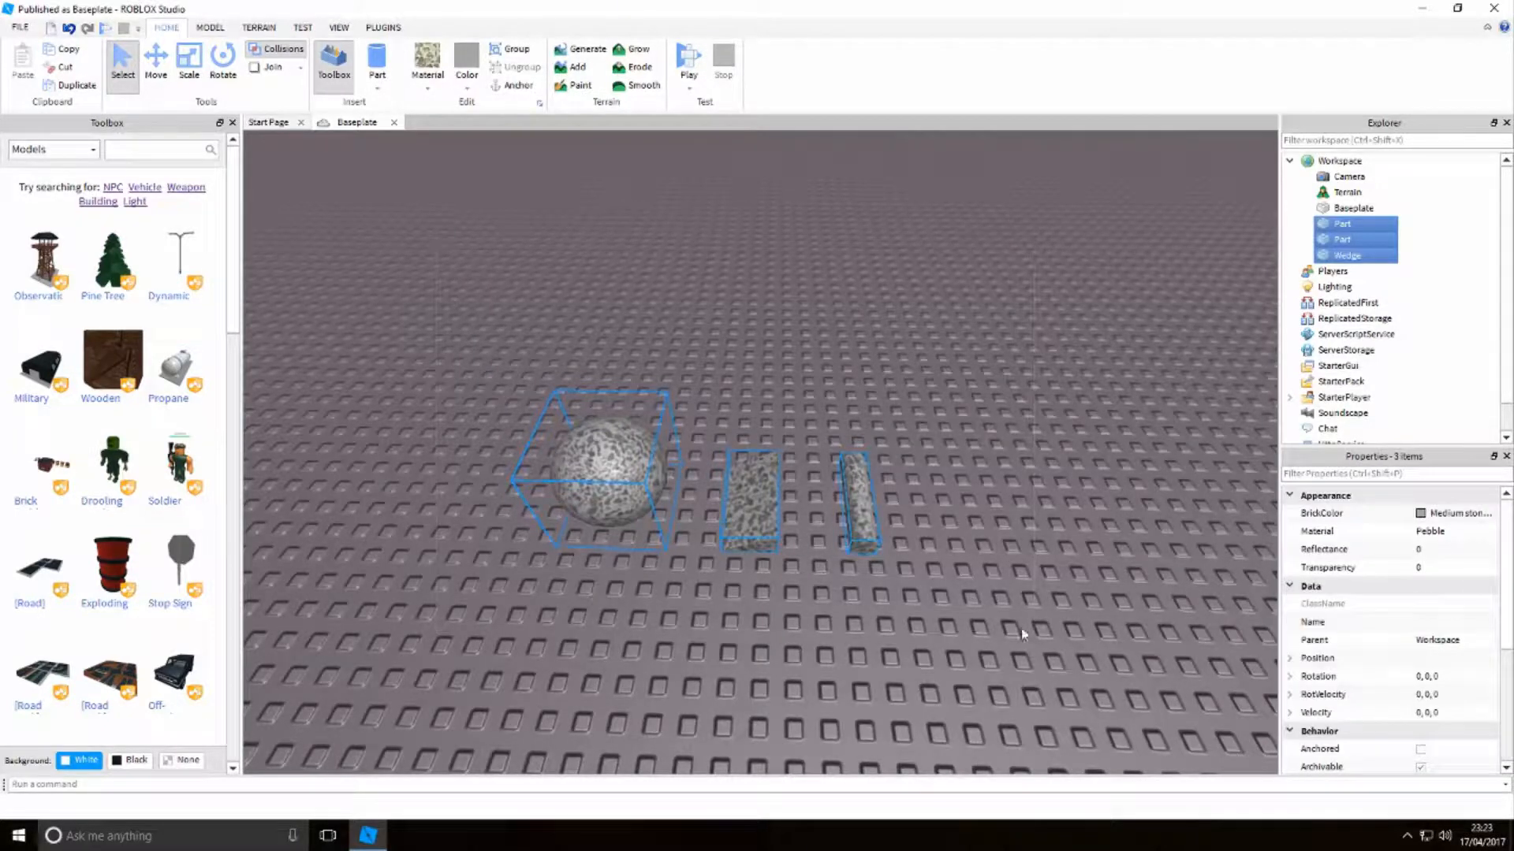
left_click(1421, 514)
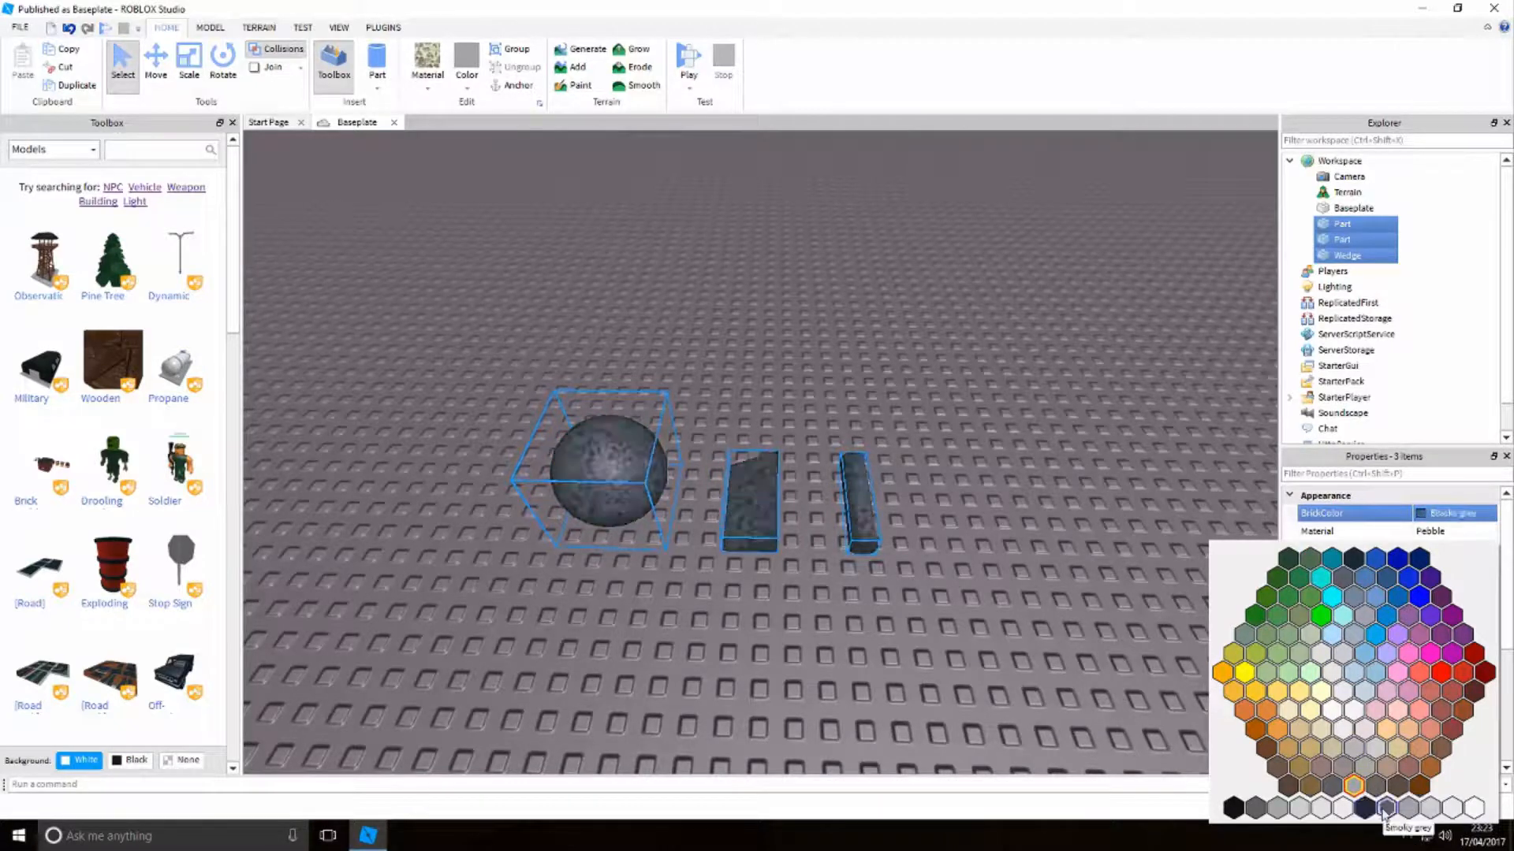
left_click(1366, 808)
left_click(1083, 397)
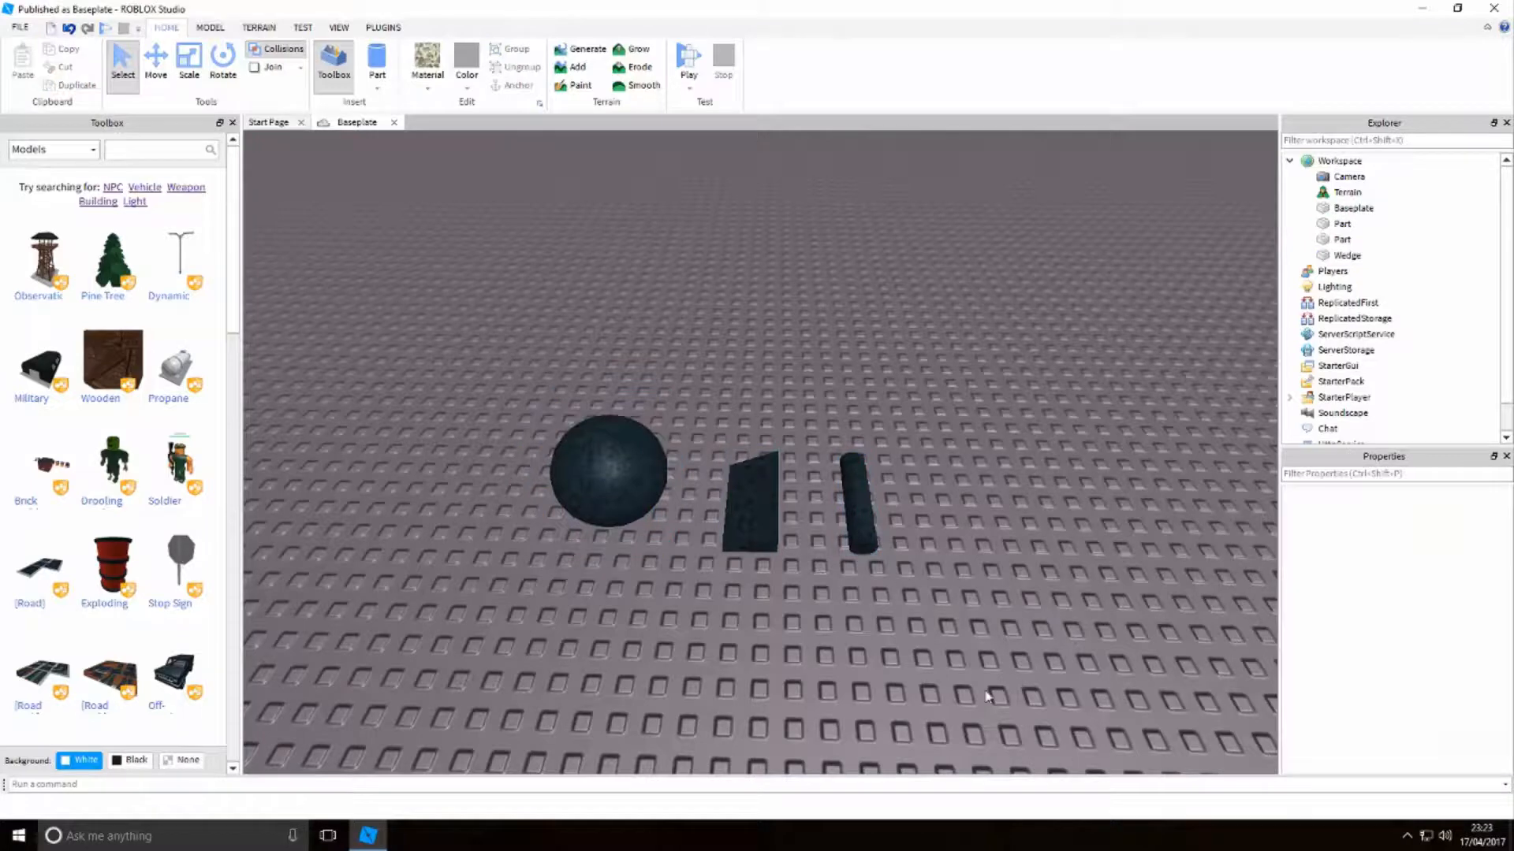
left_click_drag(838, 573, 459, 284)
left_click(459, 284)
Start a playtest and run the character into the unanchored wedge, cylinder and sphere
right_click_drag(1011, 410, 841, 399)
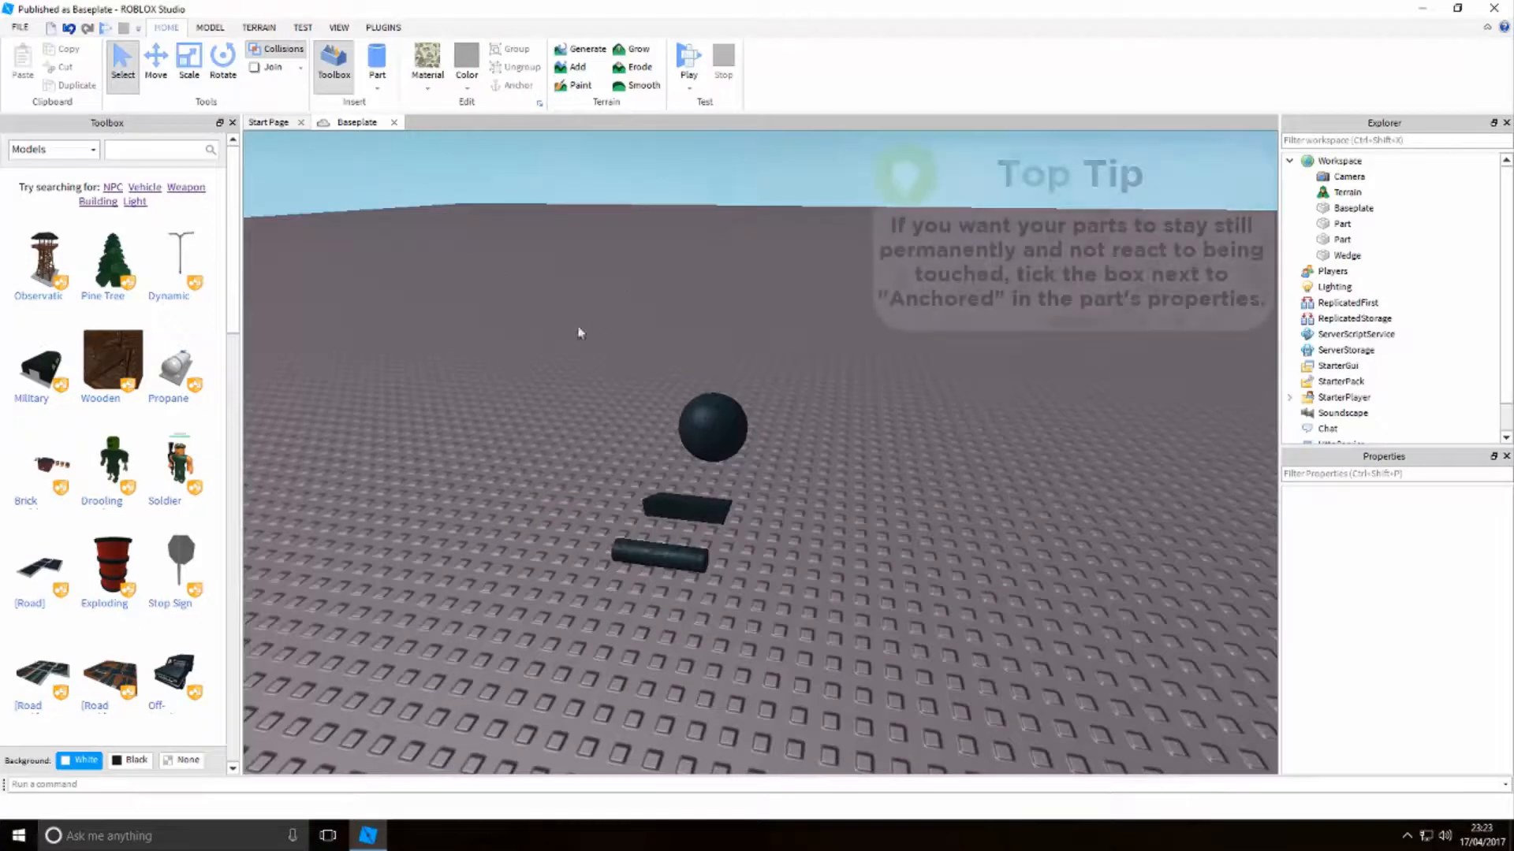
left_click(687, 58)
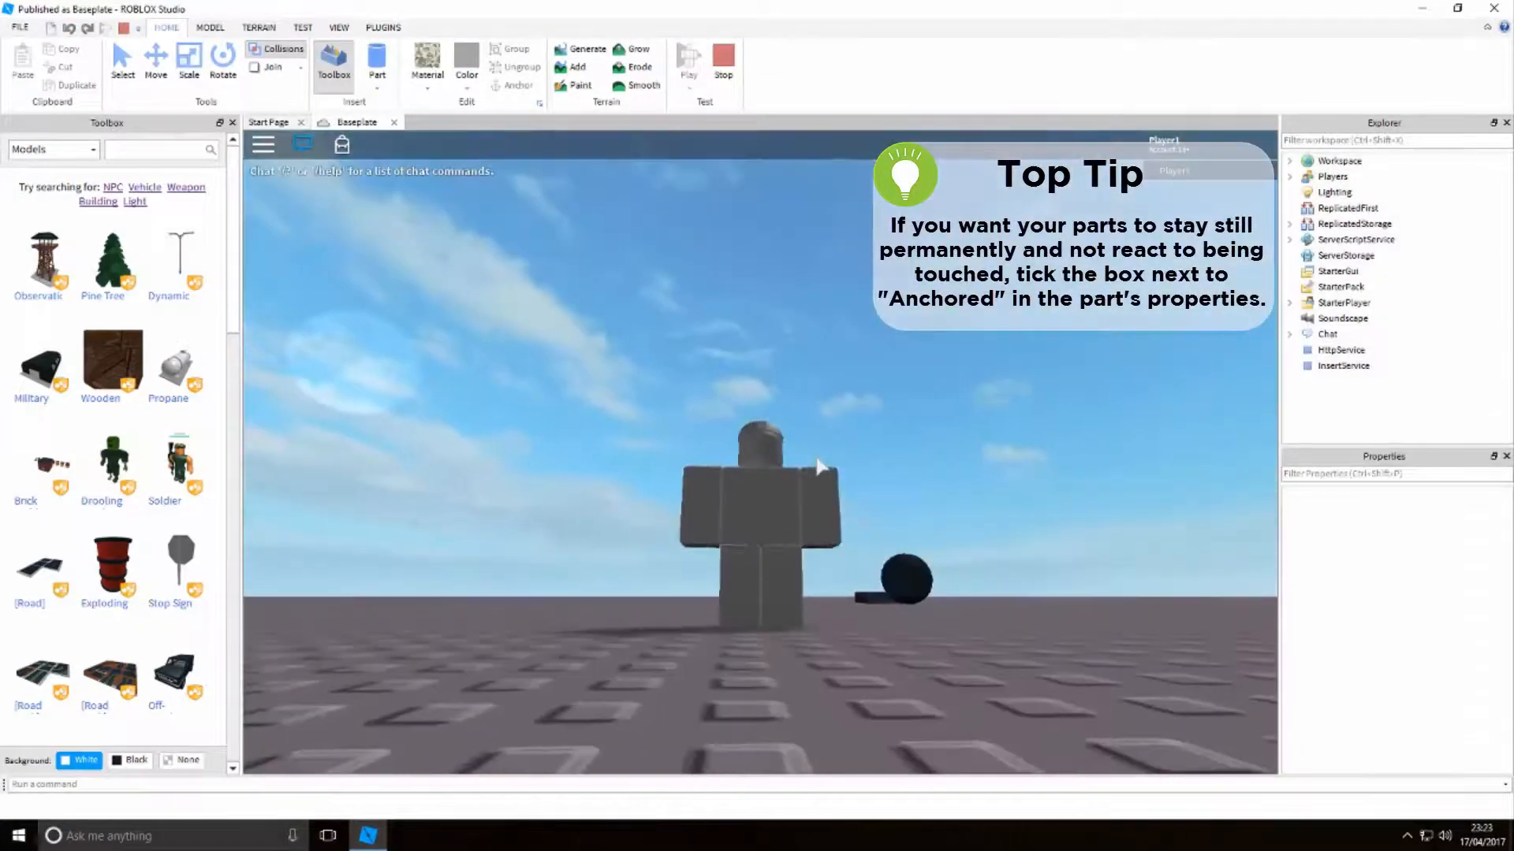
right_click_drag(817, 458, 817, 458)
key("w")
key("a")
key("w")
key("a")
key("w")
key("space")
key("s")
key("a")
key("d")
key("a")
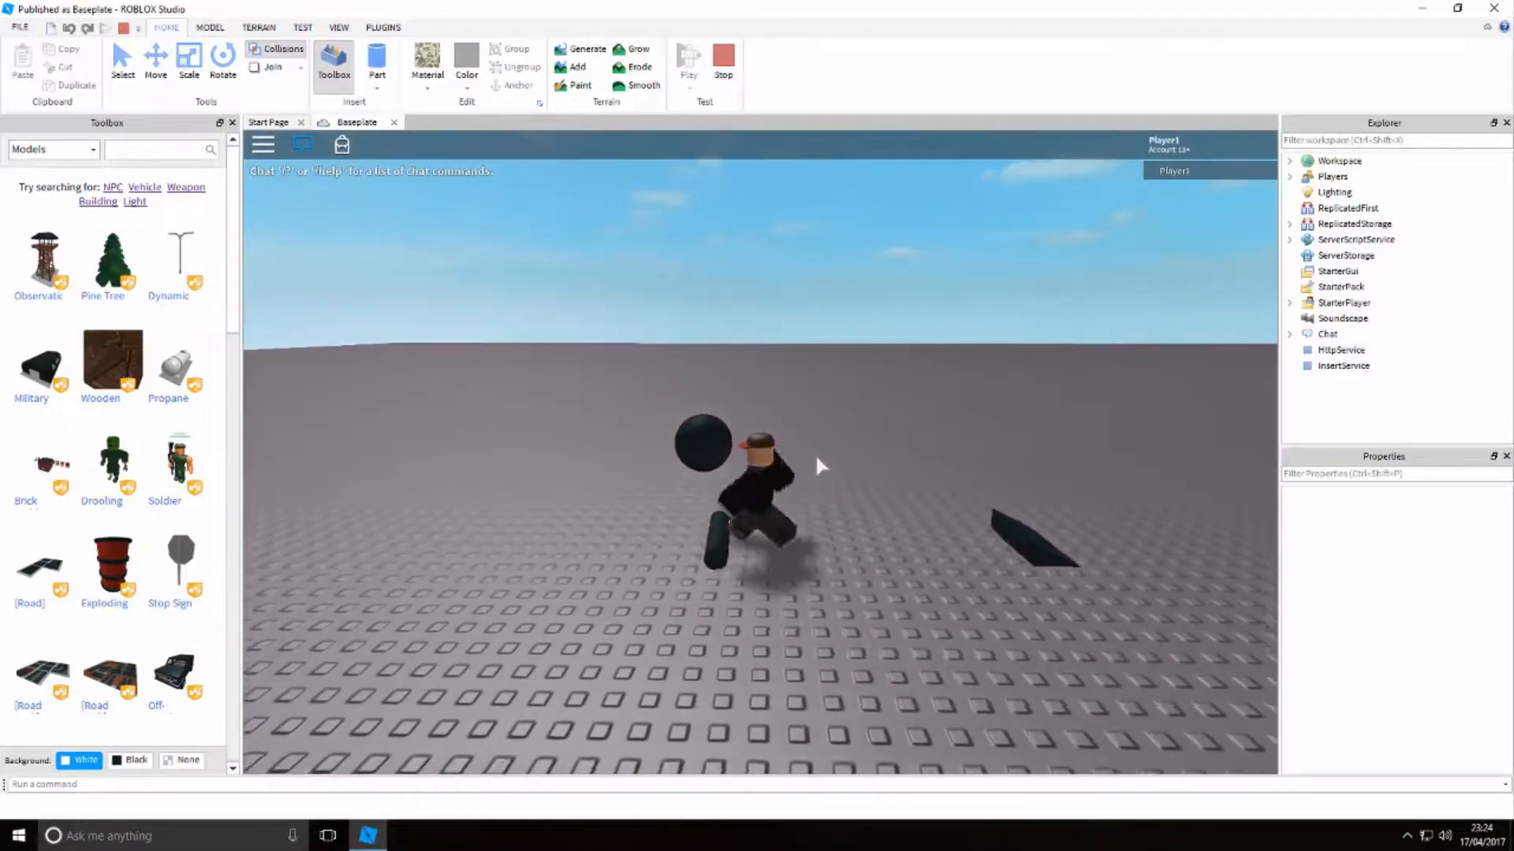
Push the sphere around the baseplate with the character, and stop the playtest
key("d")
key("w")
right_click_drag(802, 458, 802, 458)
key("d")
key("a")
key("a")
key("d")
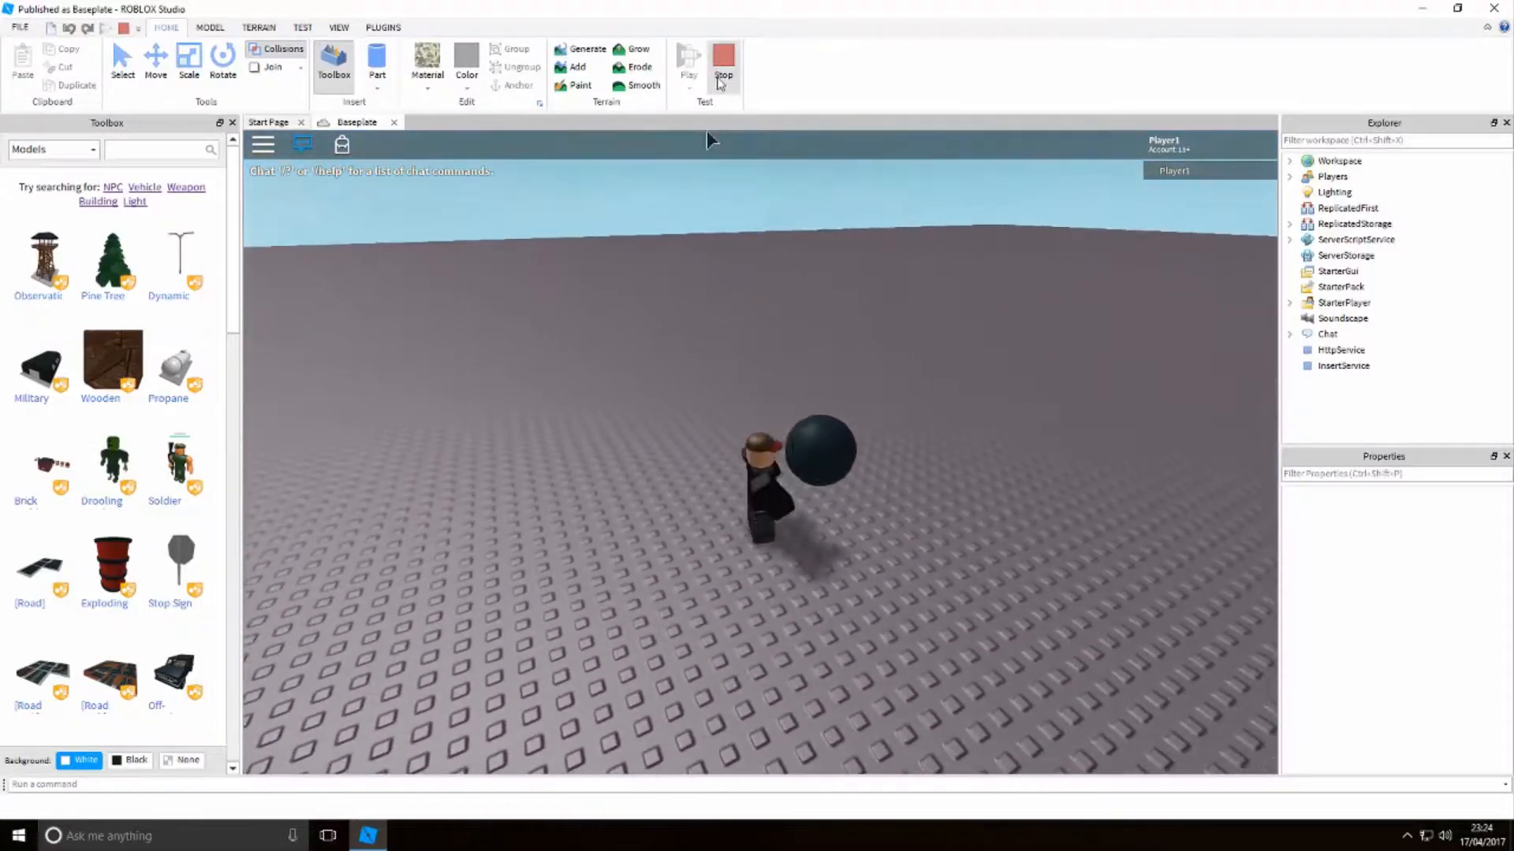
left_click(721, 79)
Search the toolbox models for "Tree" and place a Pine Tree on the baseplate near the three parts
scroll(878, 504, "down", 8)
key("w")
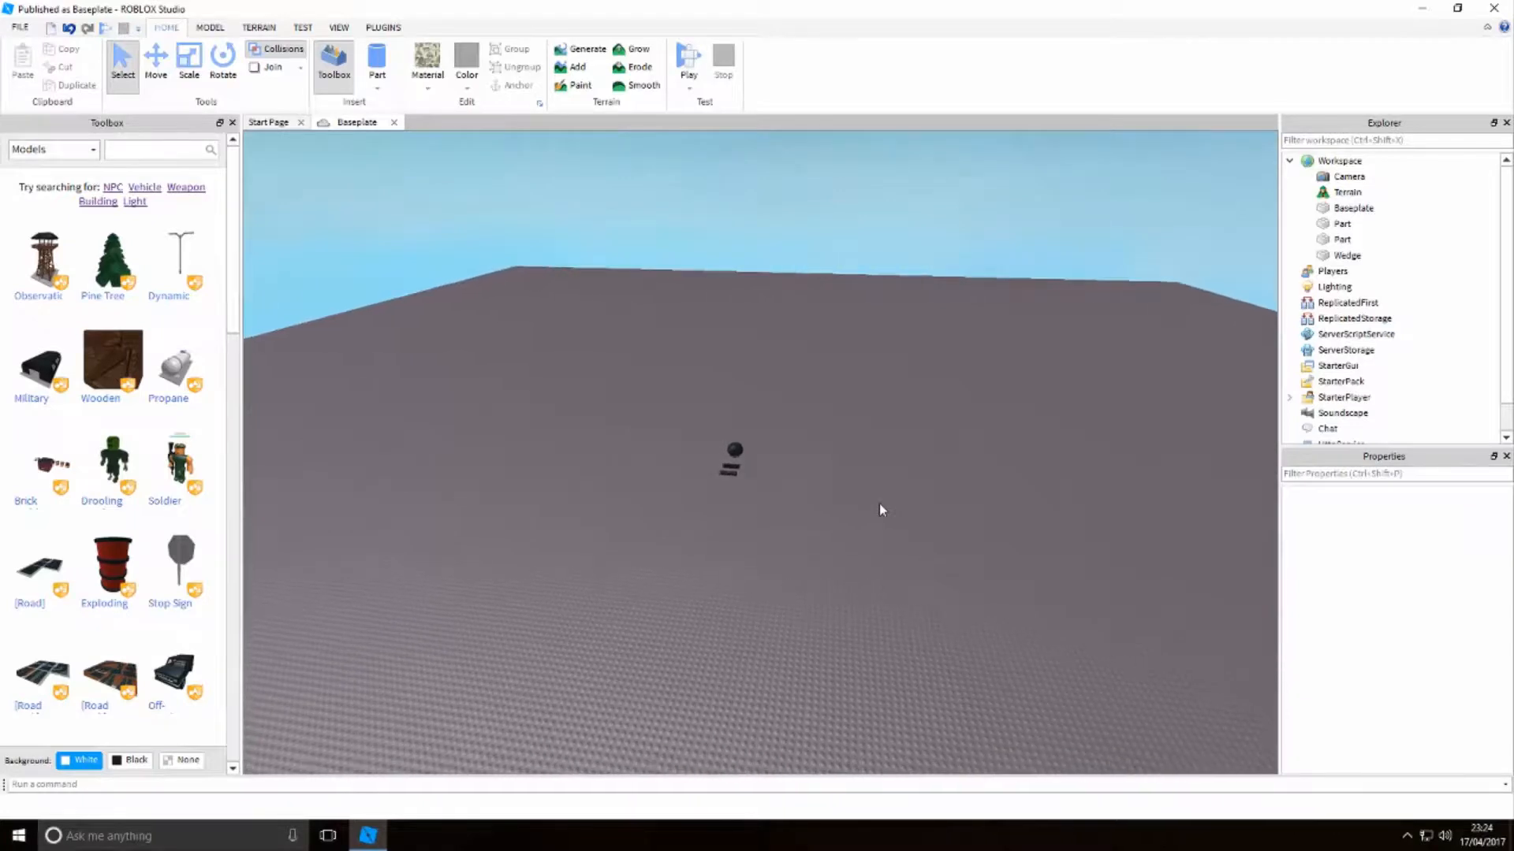
key("d")
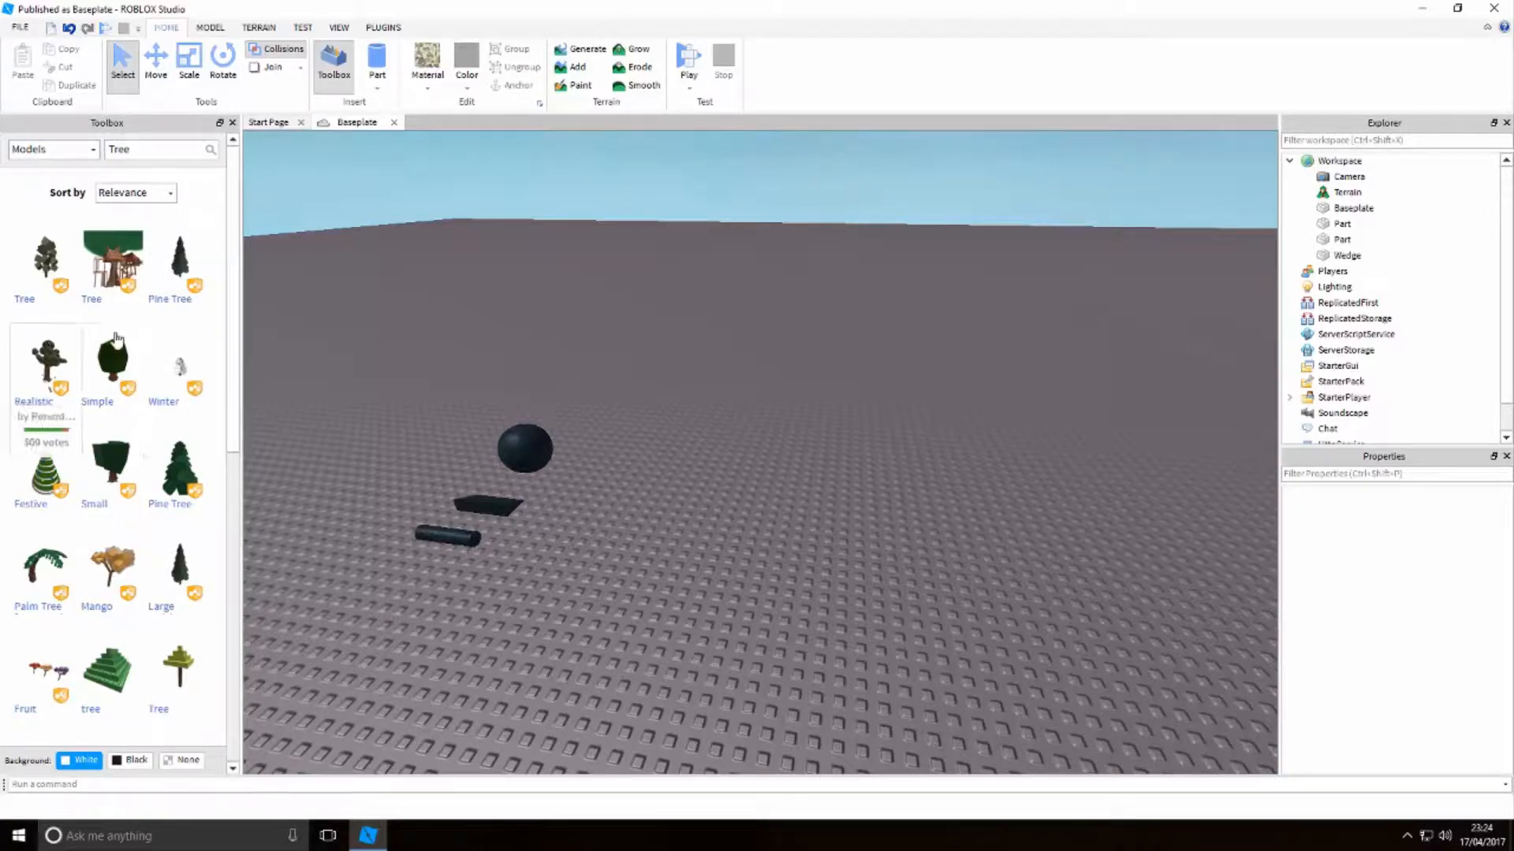
mouse_move(173, 264)
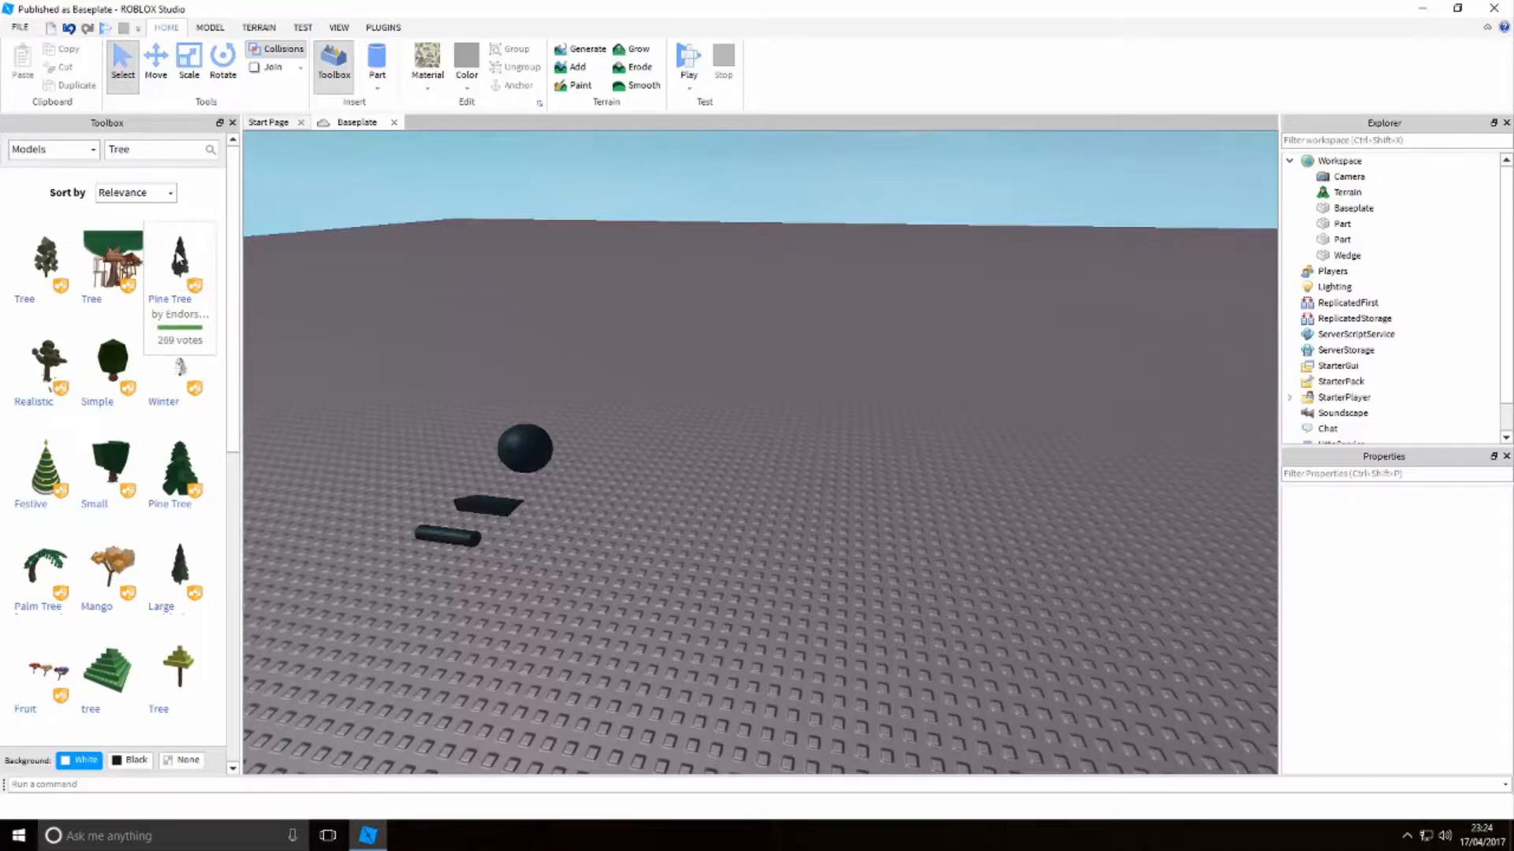
left_click_drag(180, 258, 714, 497)
left_click(831, 605)
left_click(814, 605)
Duplicate the pine tree and place the copy on the baseplate at a distance from the first
key("d")
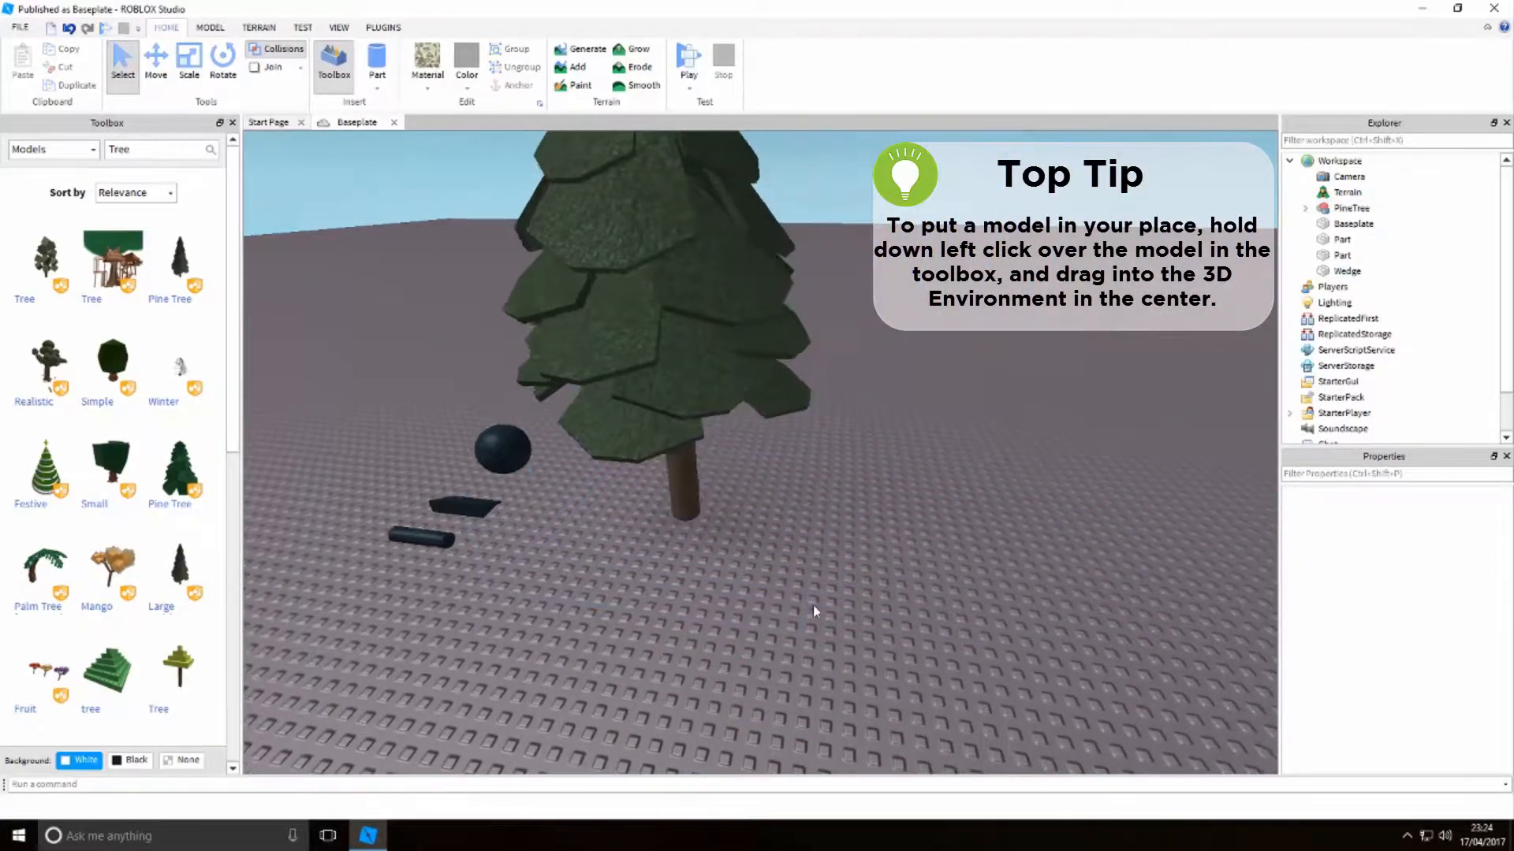
scroll(813, 604, "down", 6)
left_click(749, 443)
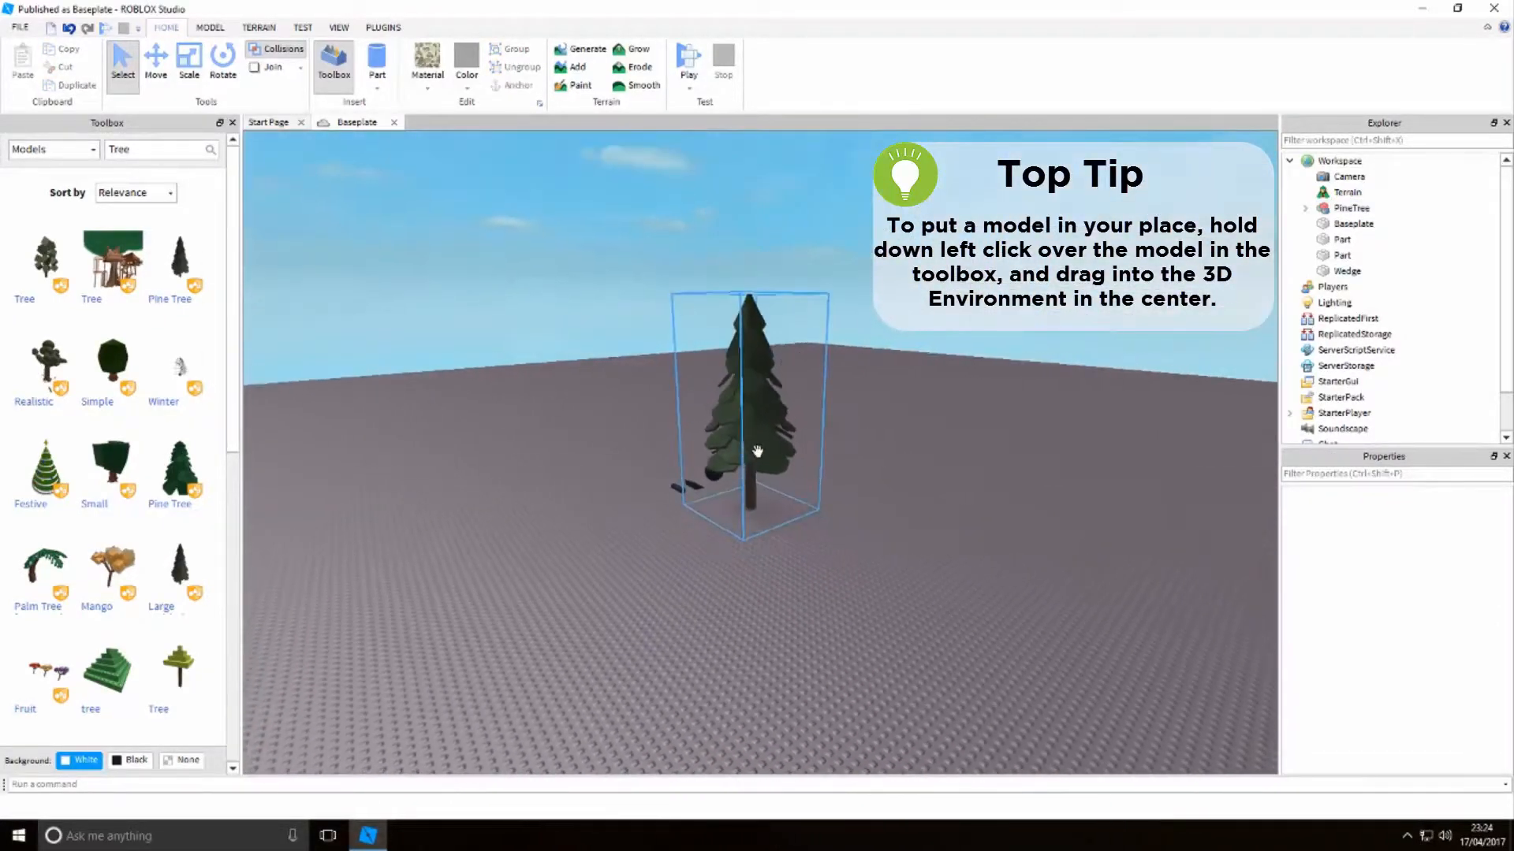
left_click(759, 446)
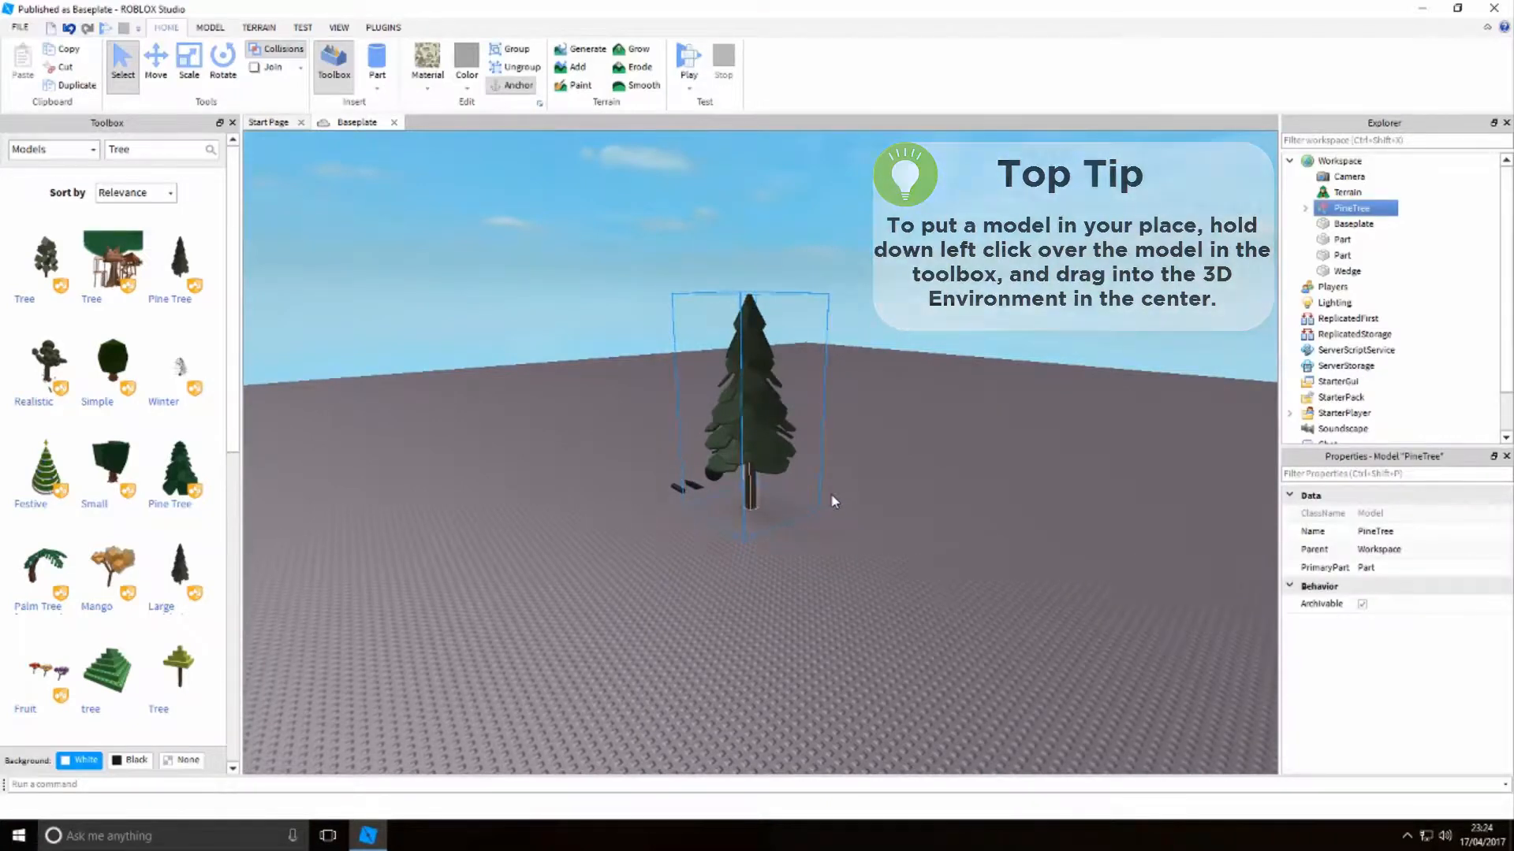
key("ctrl+d")
left_click_drag(759, 299, 465, 603)
left_click(754, 645)
right_click_drag(754, 645, 754, 645)
scroll(754, 645, "down", 8)
scroll(753, 645, "up", 8)
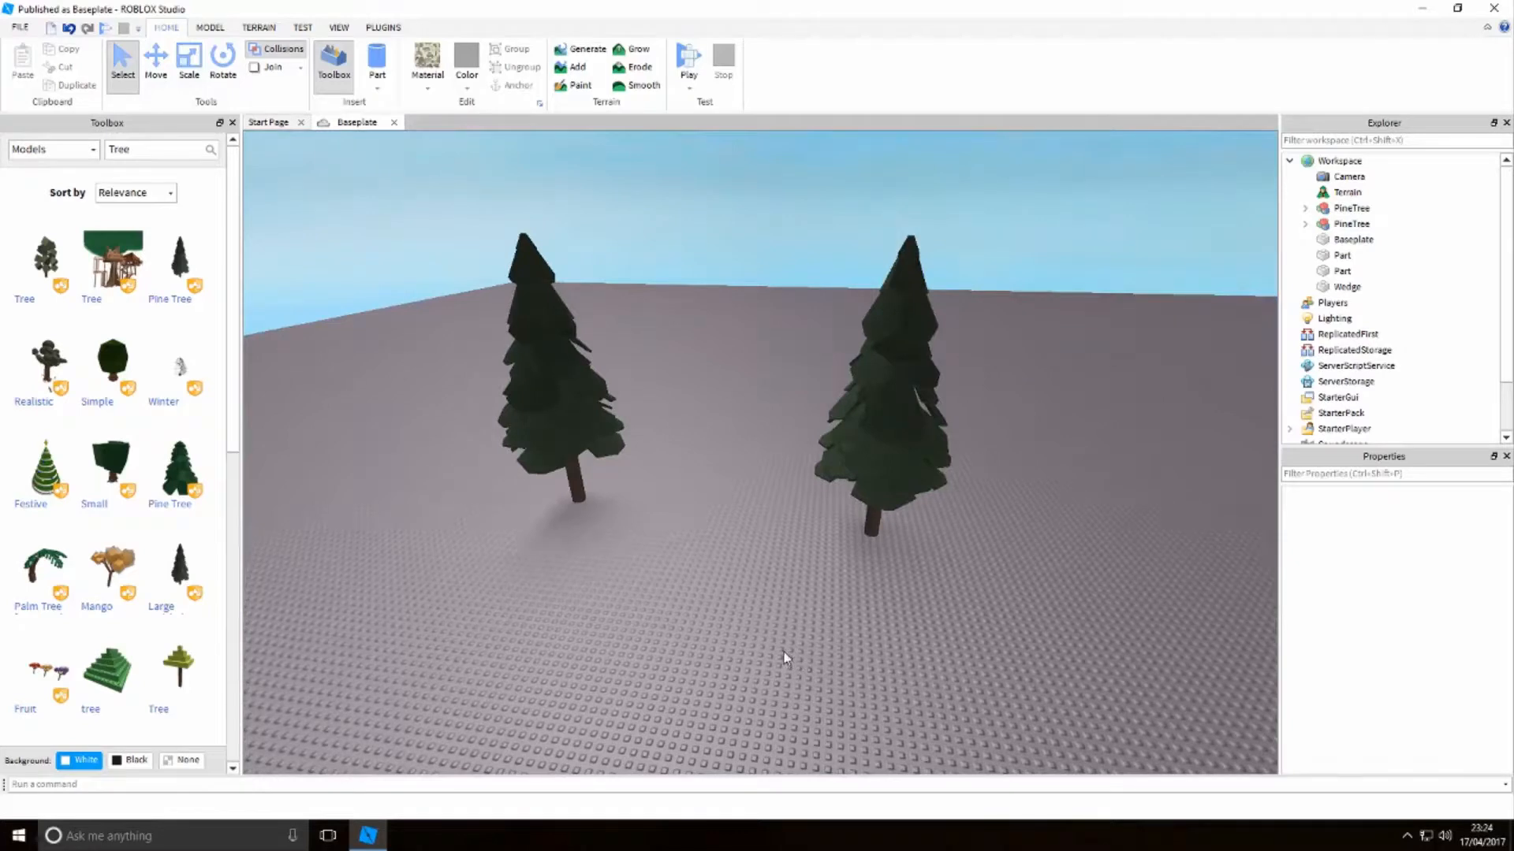
left_click_drag(912, 628, 512, 287)
left_click(695, 633)
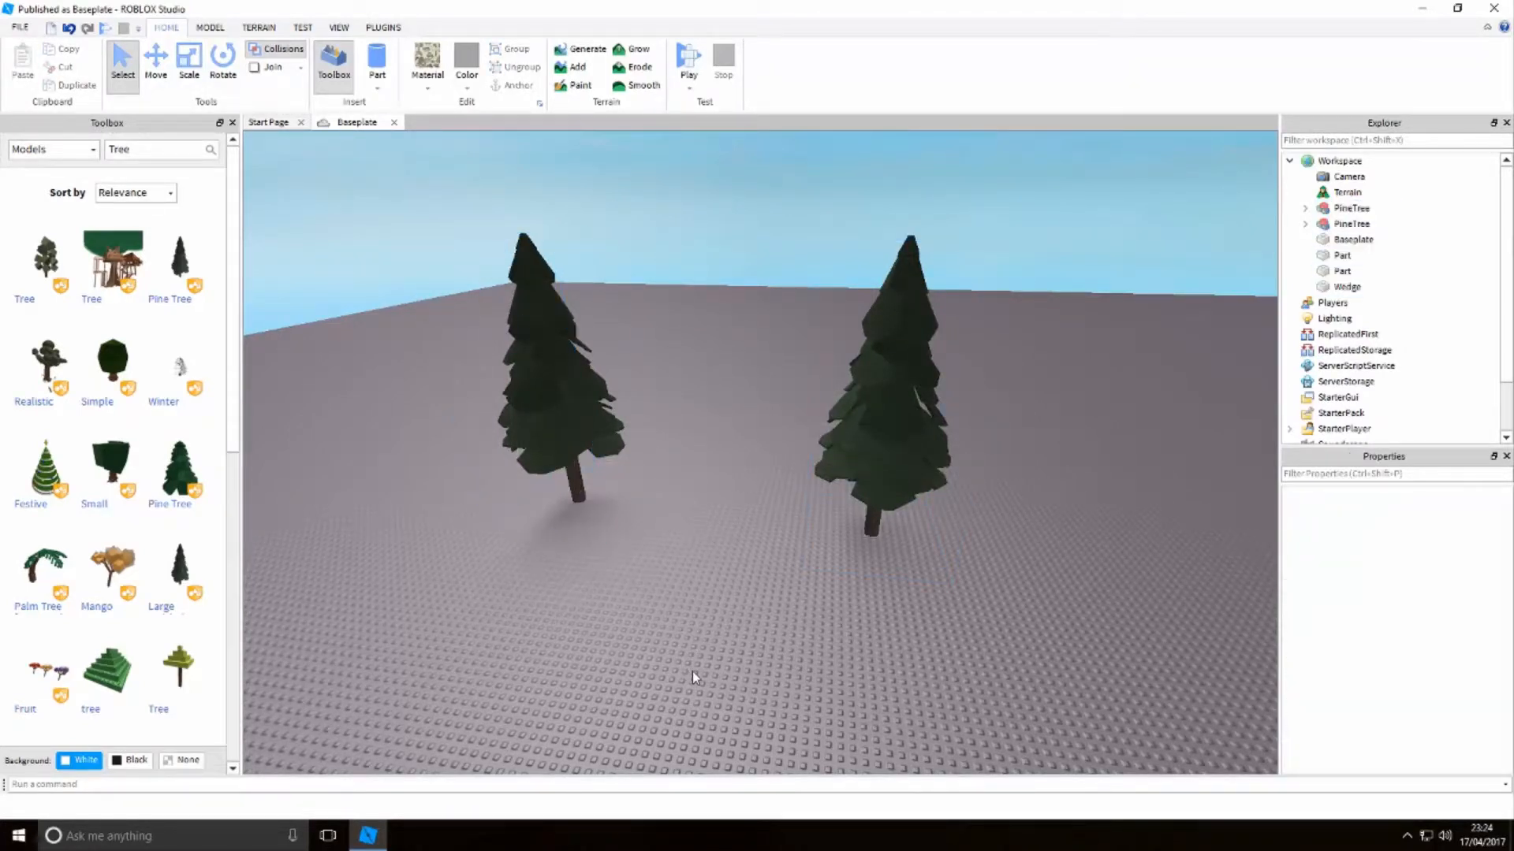